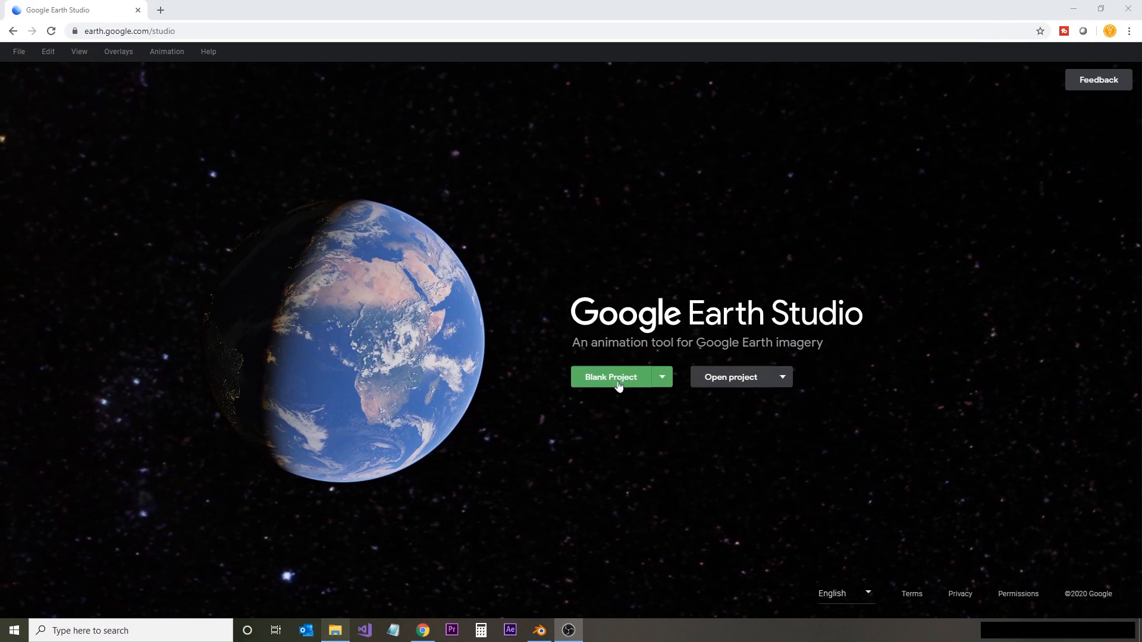
Create a blank project named Sydney with a duration of 00:30:00
{"action": "left_click", "coordinate": [619, 380]}
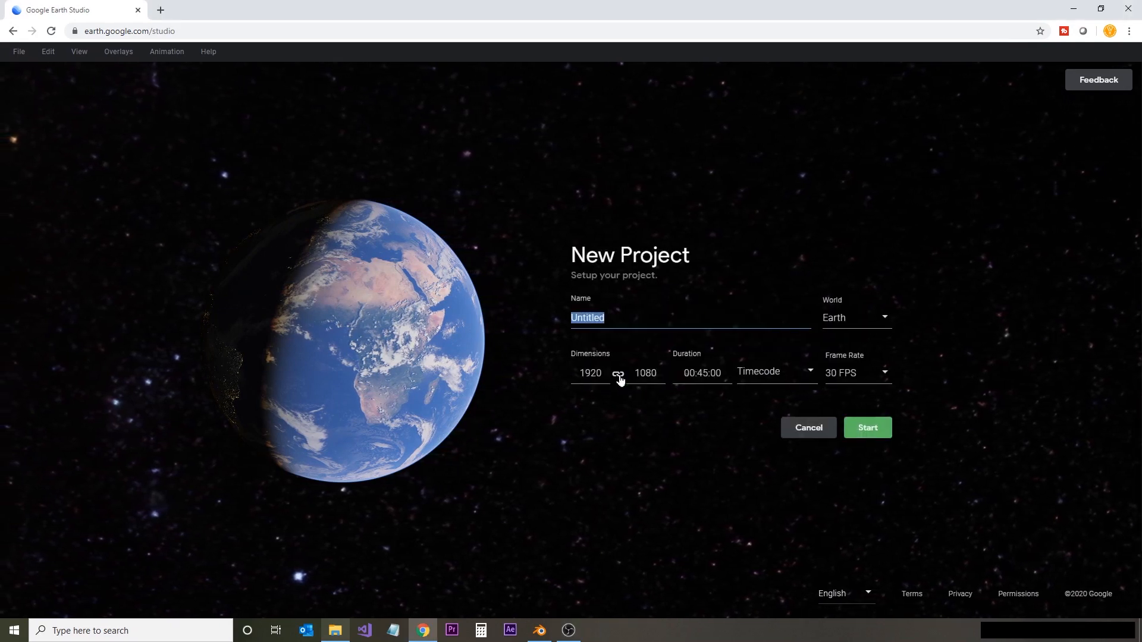
{"action": "type", "text": "Sydney"}
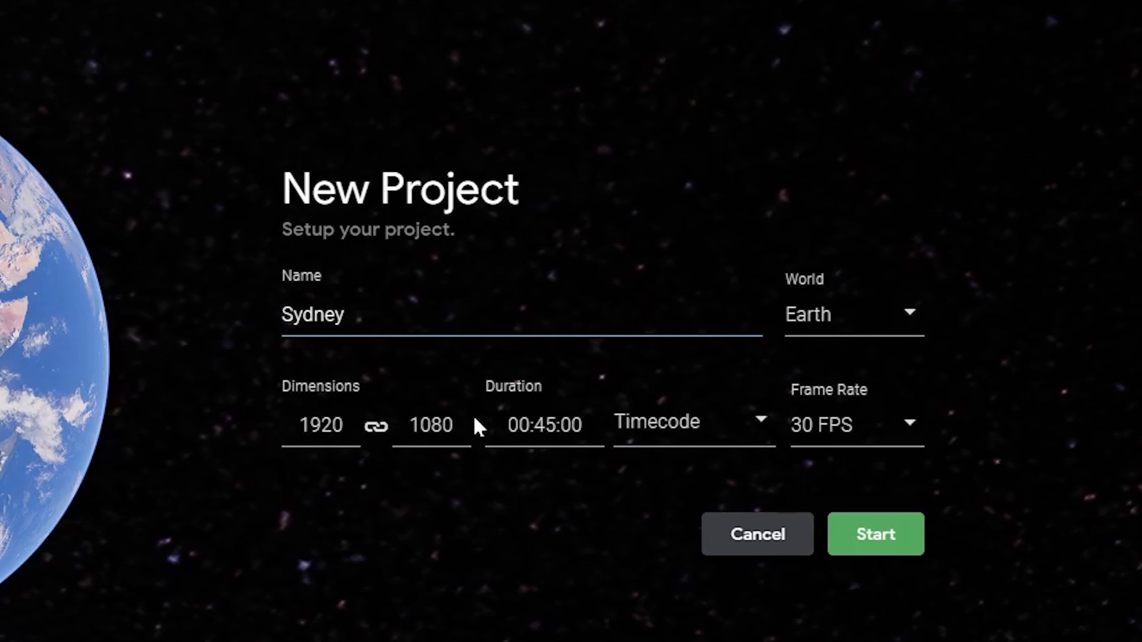
{"action": "left_click", "coordinate": [535, 425]}
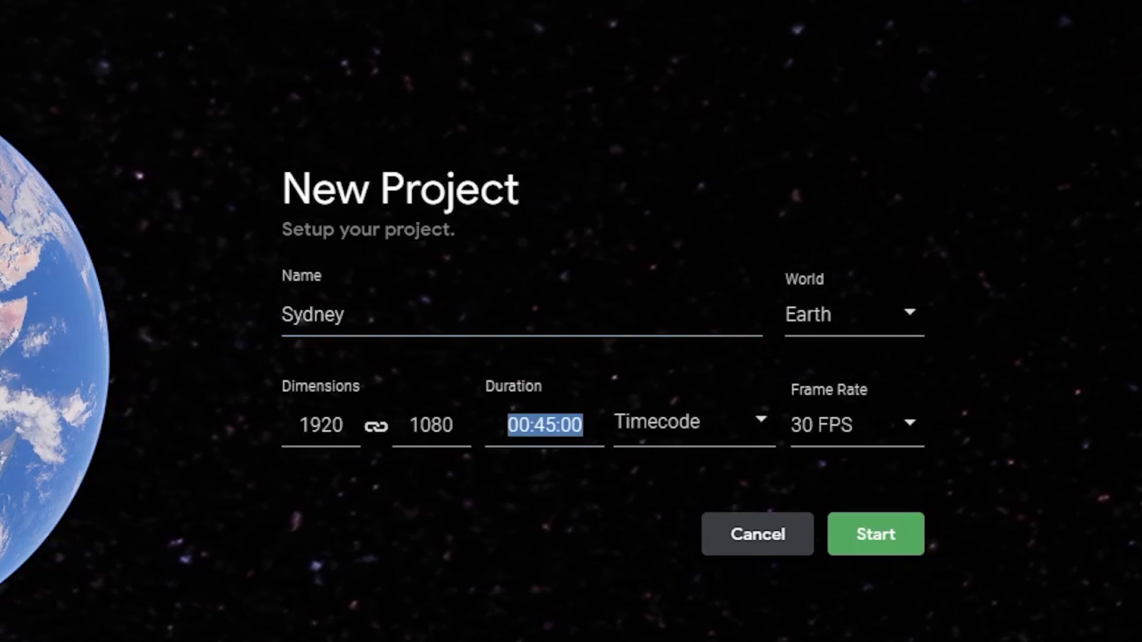
{"action": "left_click", "coordinate": [555, 425]}
{"action": "type", "text": "3"}
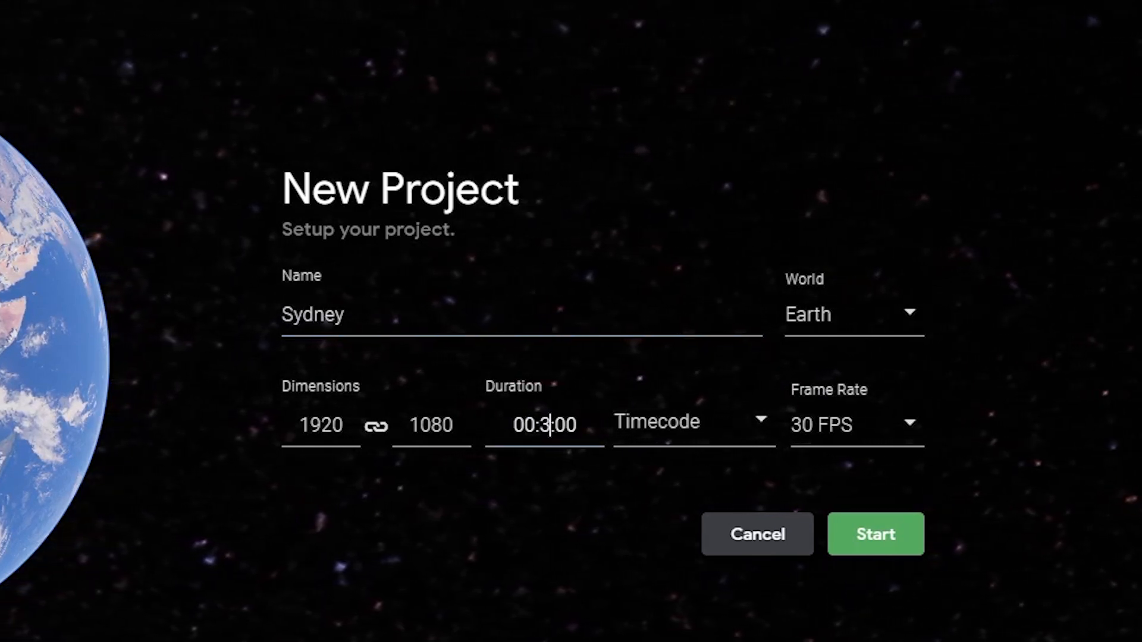
{"action": "type", "text": "0"}
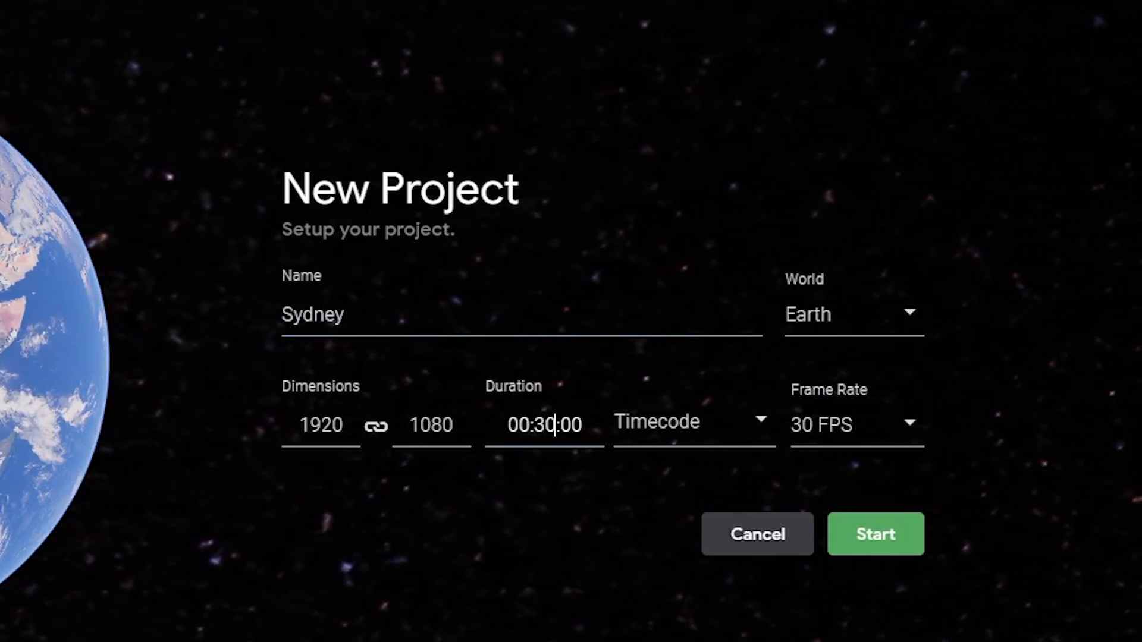
{"action": "left_click", "coordinate": [857, 542]}
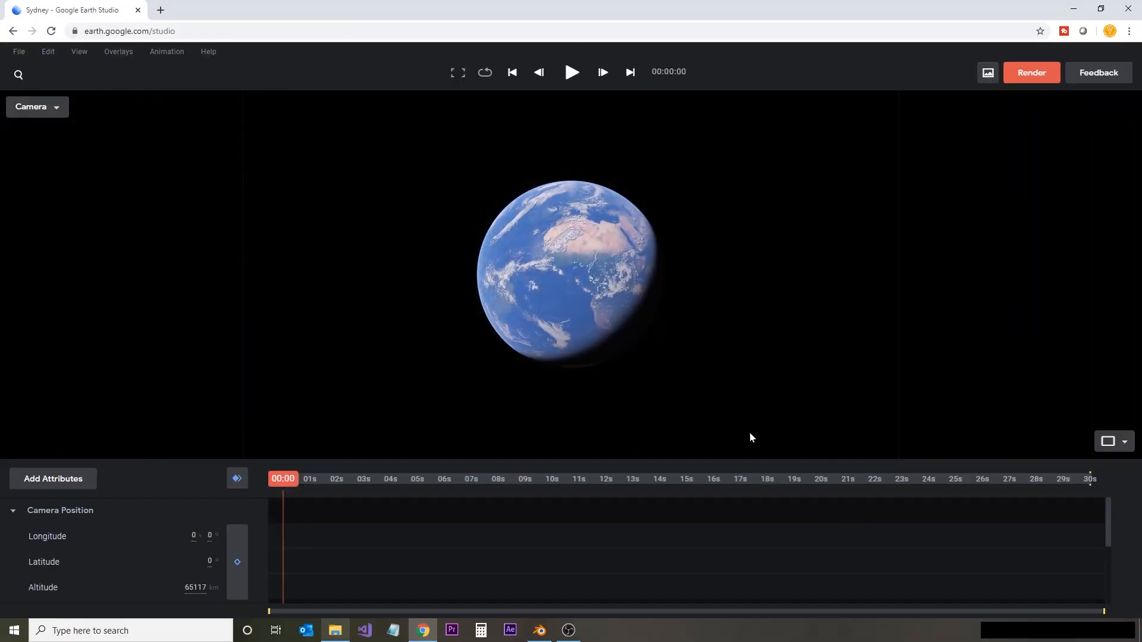
Search for Sydney and move the camera to that location
{"action": "left_click", "coordinate": [17, 76]}
{"action": "type", "text": "sydn"}
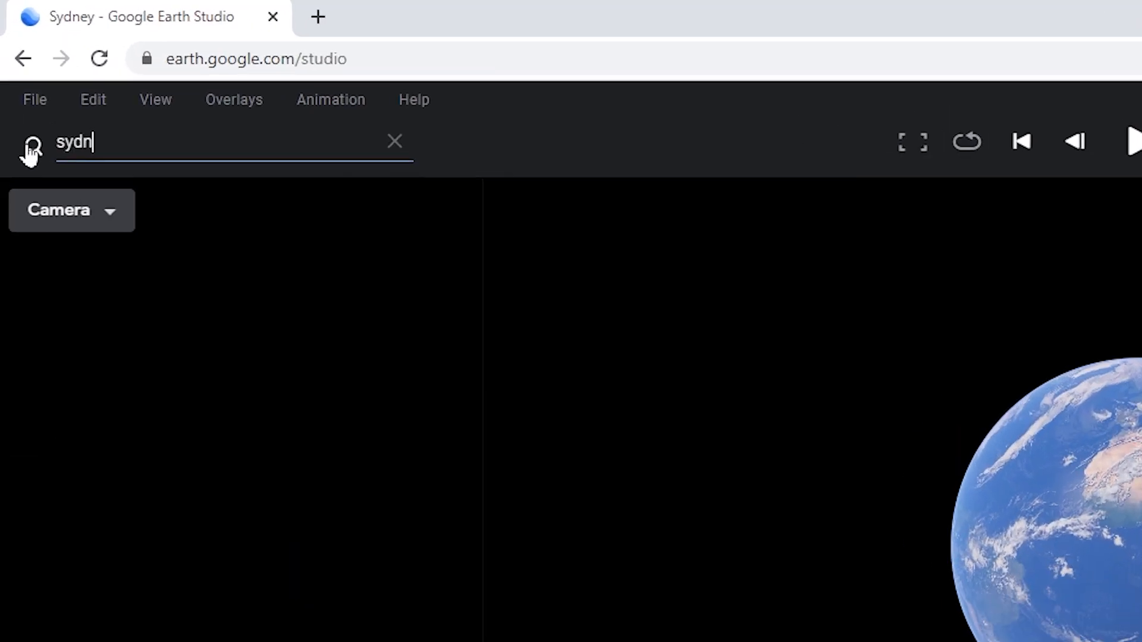
{"action": "type", "text": "e"}
{"action": "left_click", "coordinate": [132, 184]}
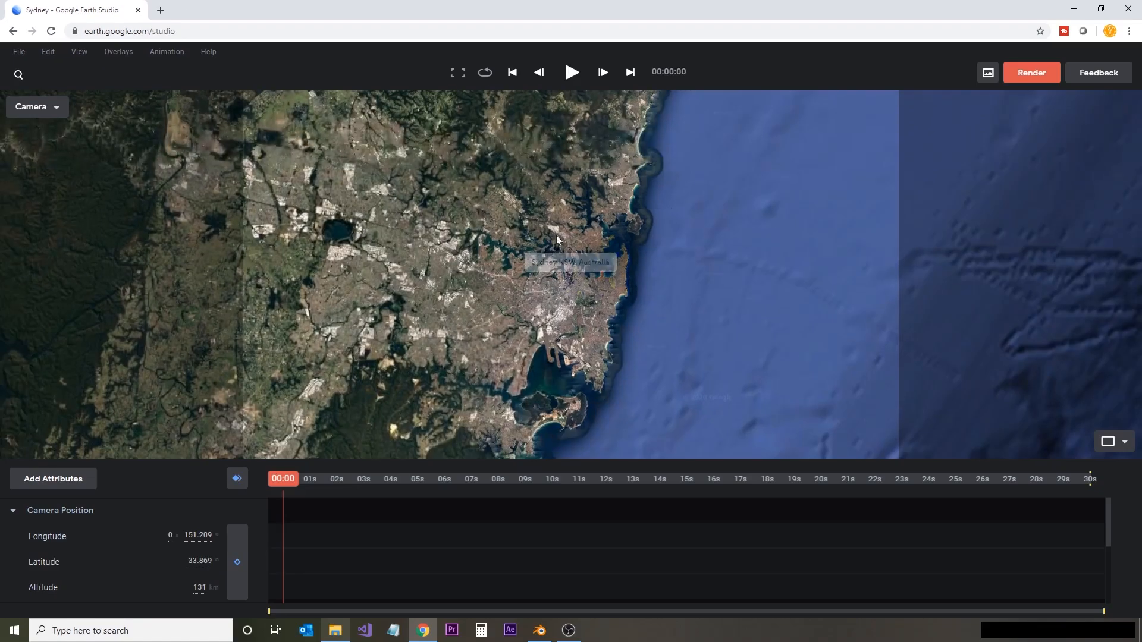
Position the camera at about 330 m altitude, facing the park beside the expressway, and set the camera target on its lawn
{"action": "scroll", "coordinate": [558, 280], "scroll_direction": "up", "scroll_amount": 10}
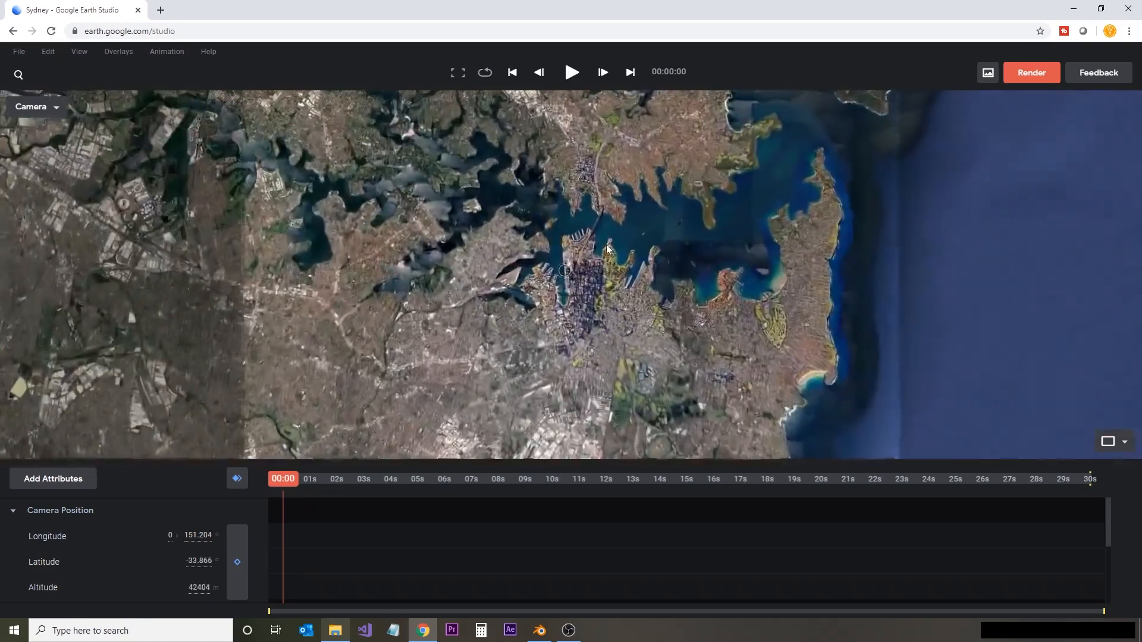
{"action": "scroll", "coordinate": [605, 245], "scroll_direction": "up", "scroll_amount": 10}
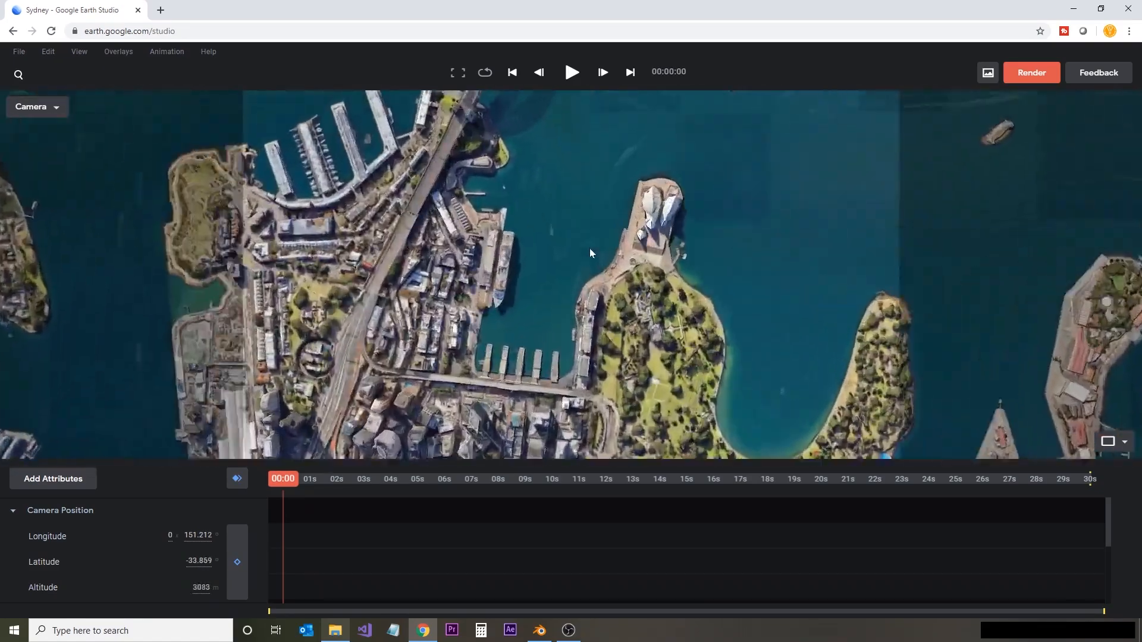
{"action": "middle_click_drag", "start_coordinate": [590, 248], "coordinate": [514, 218]}
{"action": "scroll", "coordinate": [518, 220], "scroll_direction": "up", "scroll_amount": 8}
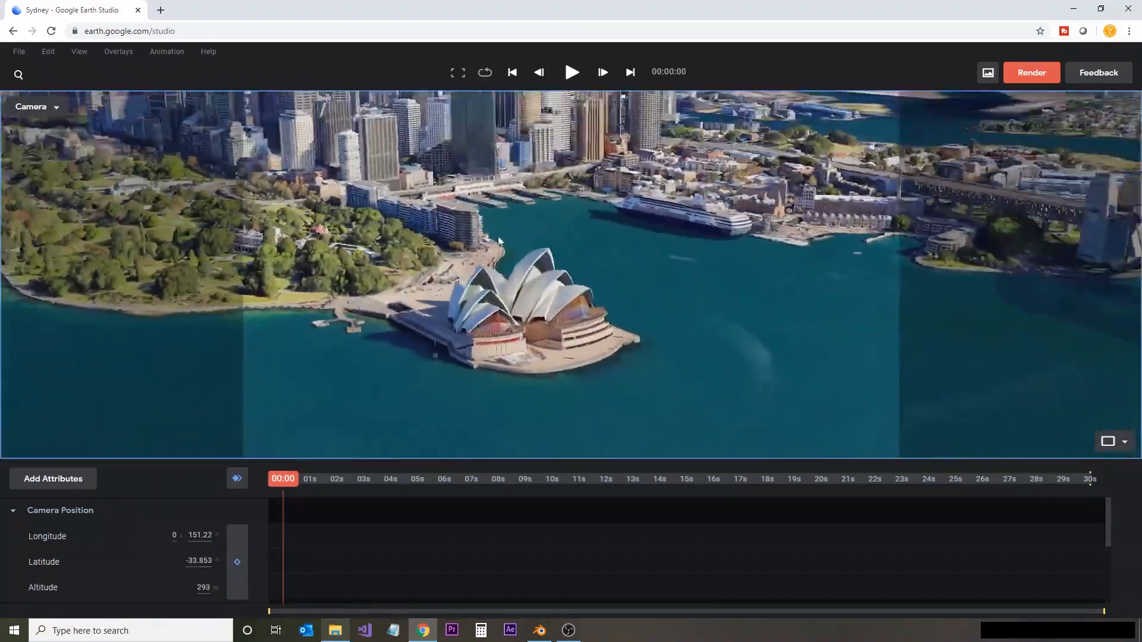
{"action": "middle_click_drag", "start_coordinate": [435, 223], "coordinate": [410, 199]}
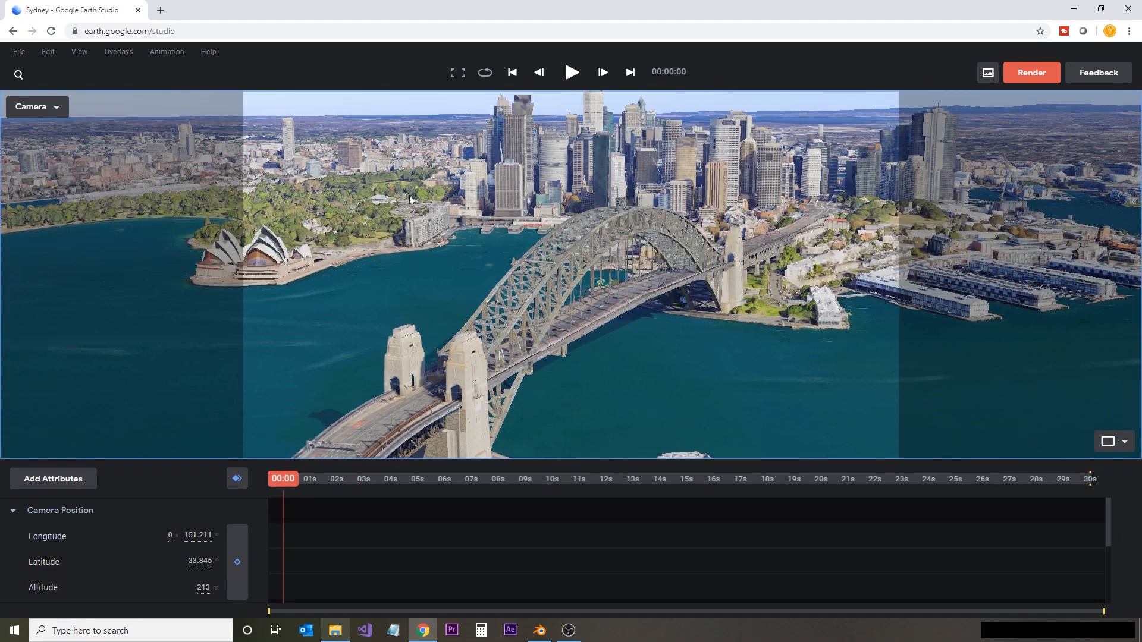
{"action": "scroll", "coordinate": [437, 209], "scroll_direction": "down", "scroll_amount": 5}
{"action": "left_click_drag", "start_coordinate": [440, 211], "coordinate": [640, 244]}
{"action": "scroll", "coordinate": [530, 217], "scroll_direction": "up", "scroll_amount": 5}
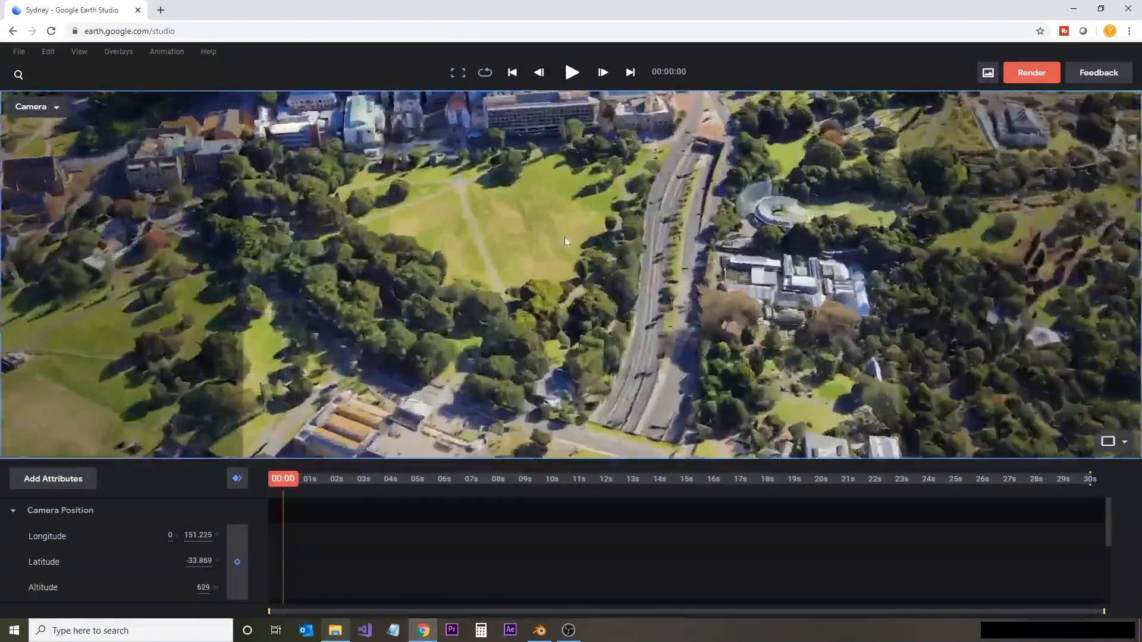
{"action": "scroll", "coordinate": [474, 249], "scroll_direction": "up", "scroll_amount": 5}
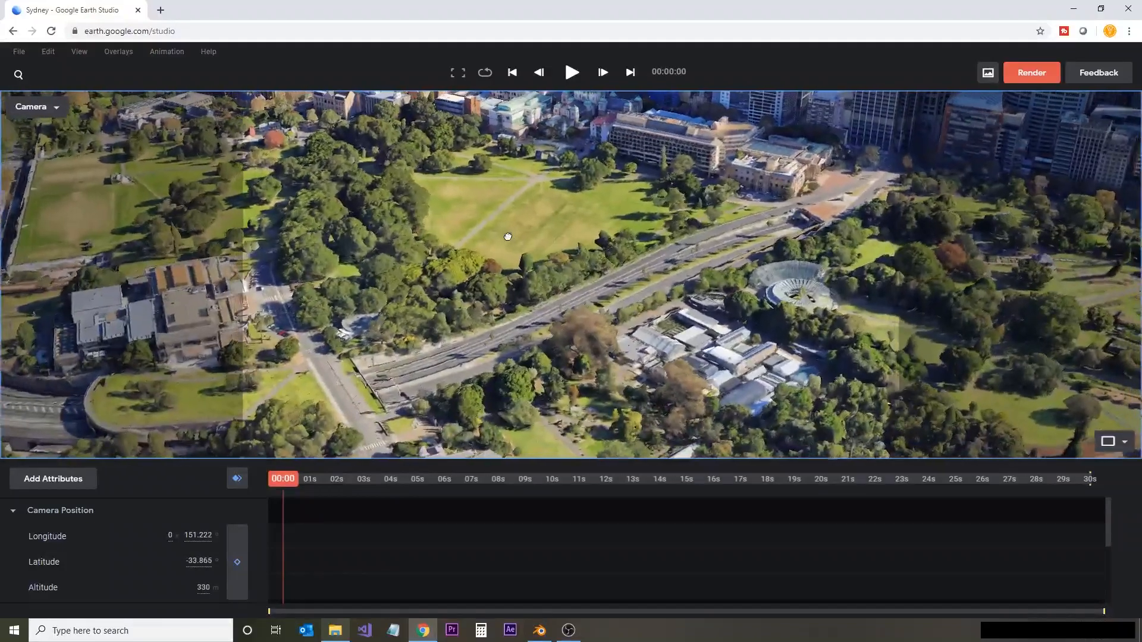
{"action": "left_click_drag", "start_coordinate": [508, 238], "coordinate": [475, 241]}
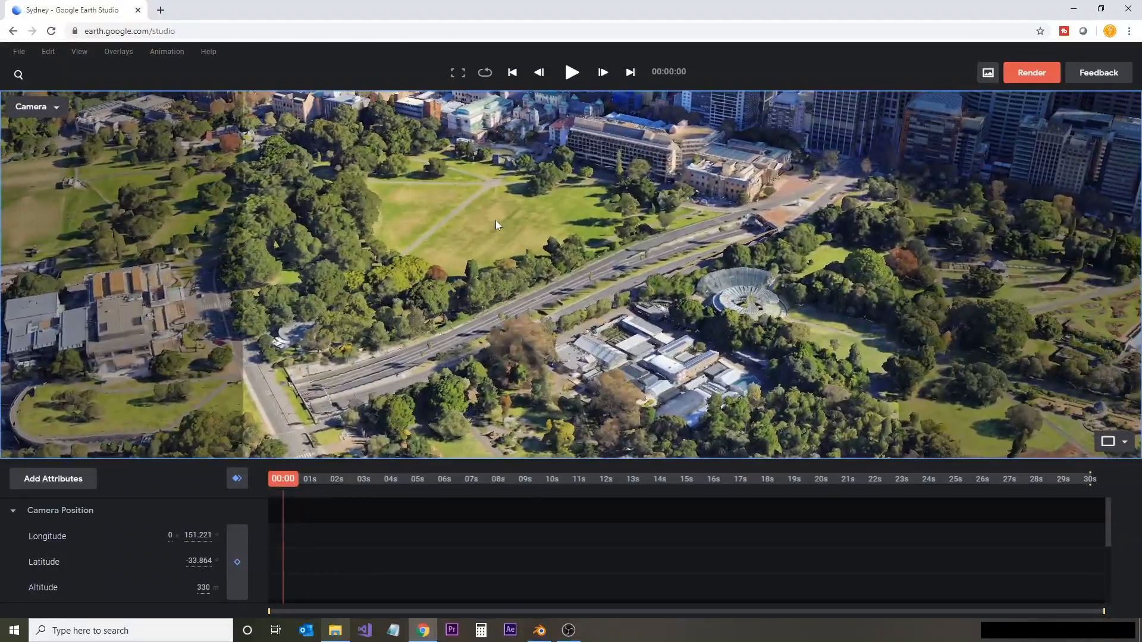
{"action": "right_click", "coordinate": [505, 207]}
{"action": "left_click", "coordinate": [502, 156]}
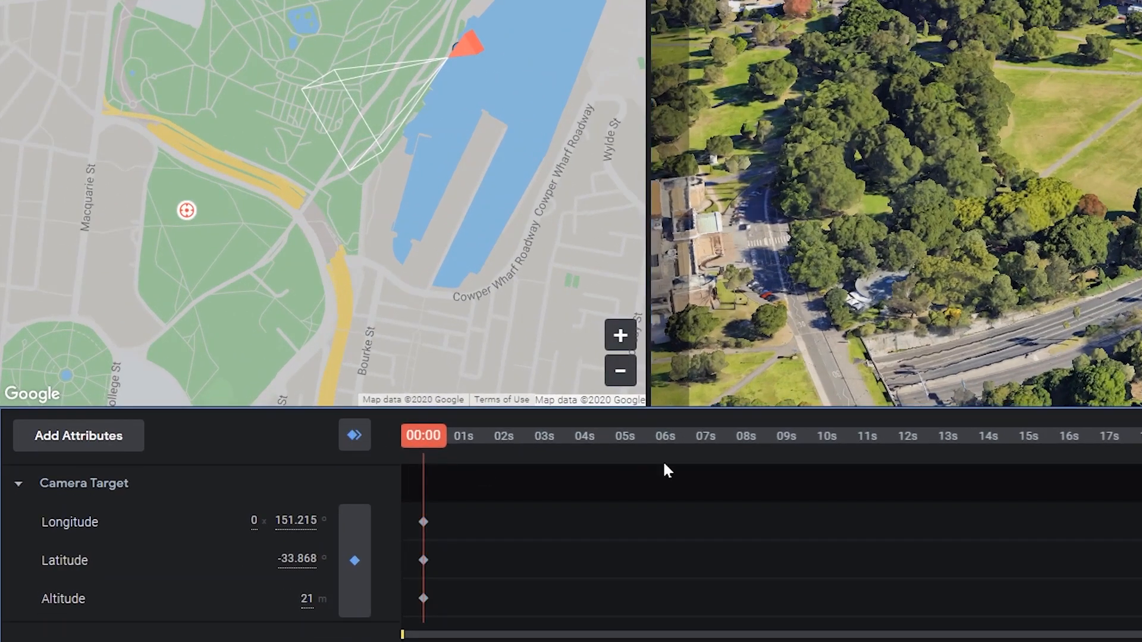
At 00:09:26, reframe the camera on the park lawn from the south-east and add keyframes for all attributes
{"action": "left_click", "coordinate": [824, 436]}
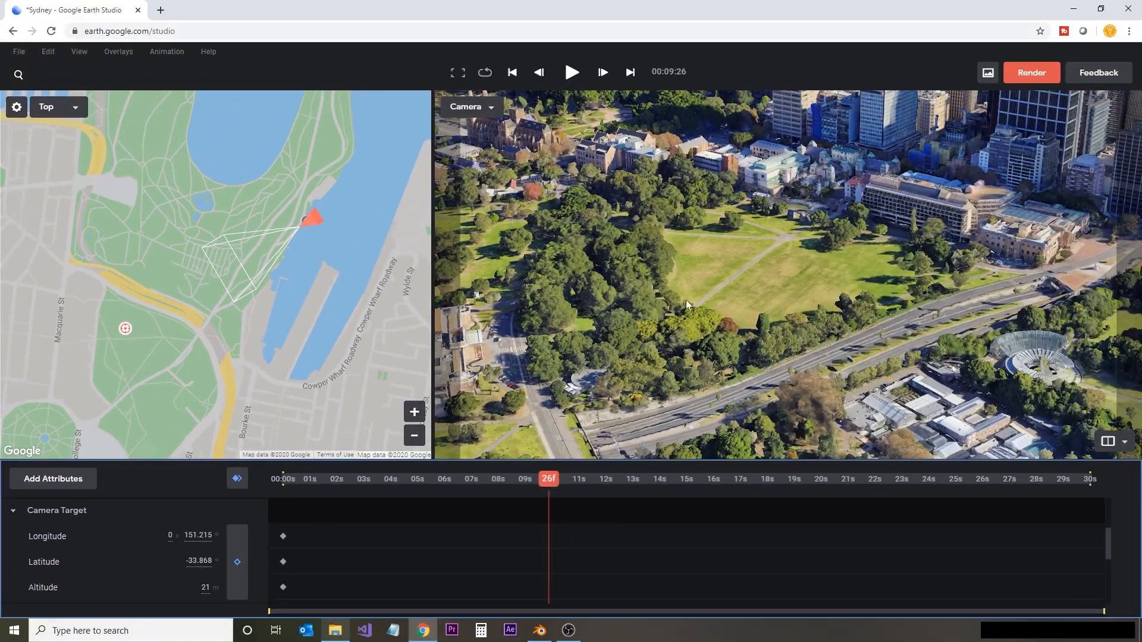
{"action": "left_click_drag", "start_coordinate": [686, 299], "coordinate": [915, 237]}
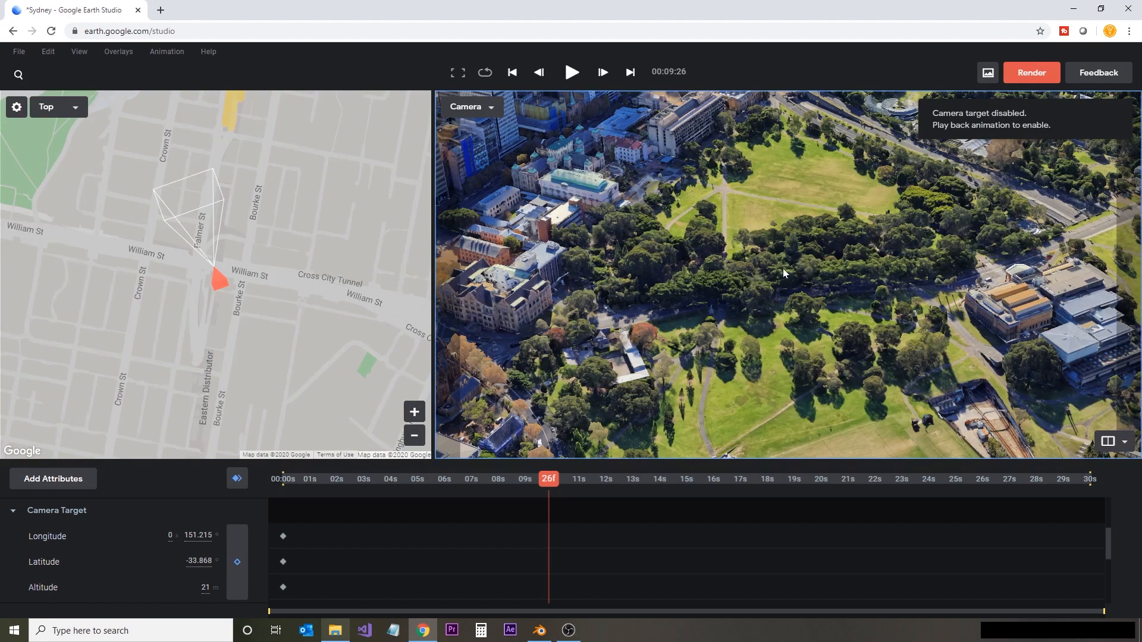
{"action": "mouse_move", "coordinate": [783, 268]}
{"action": "left_mouse_down"}
{"action": "mouse_move", "coordinate": [794, 245]}
{"action": "mouse_move", "coordinate": [762, 416]}
{"action": "left_mouse_up"}
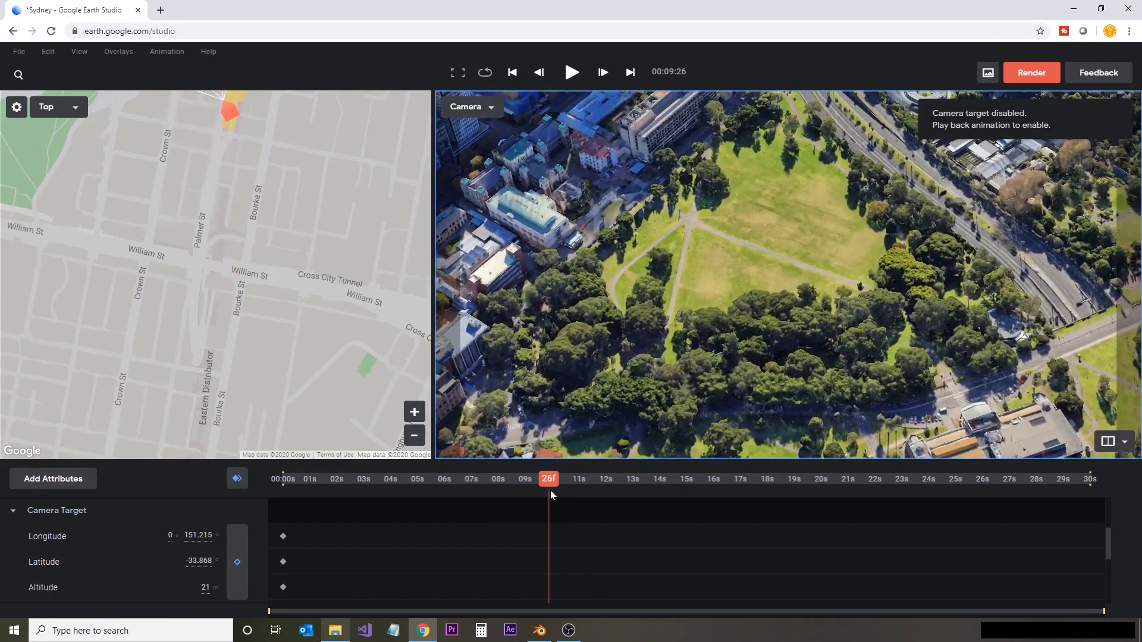
{"action": "left_click", "coordinate": [237, 479]}
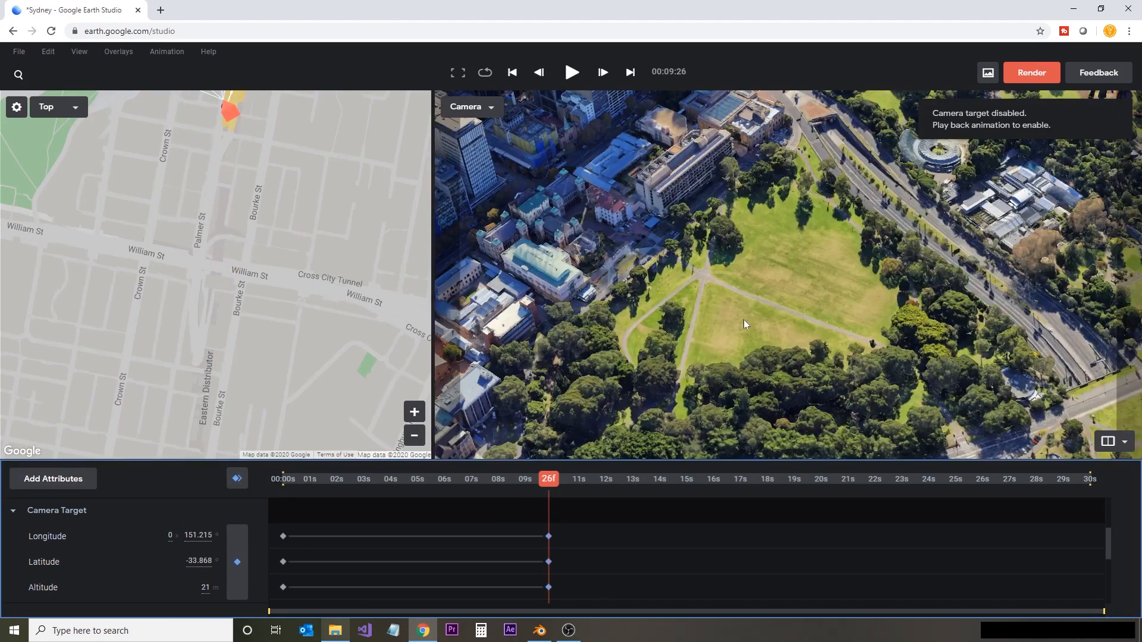
At 00:19:27, move the camera over the harbour to face the Opera House and add keyframes for all attributes
{"action": "left_click", "coordinate": [815, 479]}
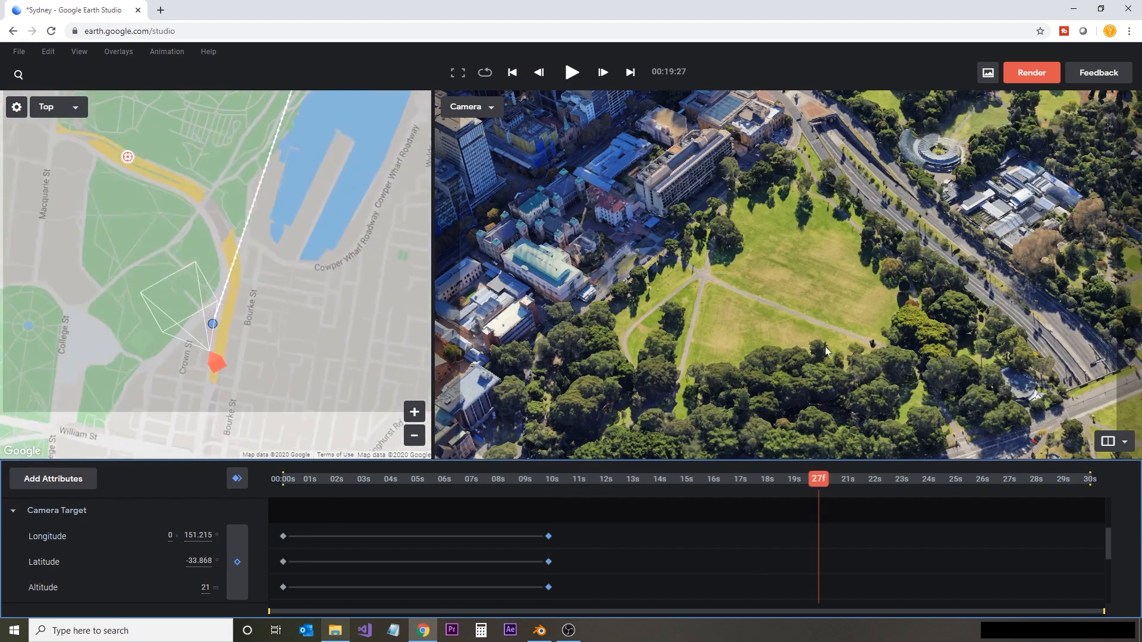
{"action": "left_click_drag", "start_coordinate": [845, 428], "coordinate": [543, 279]}
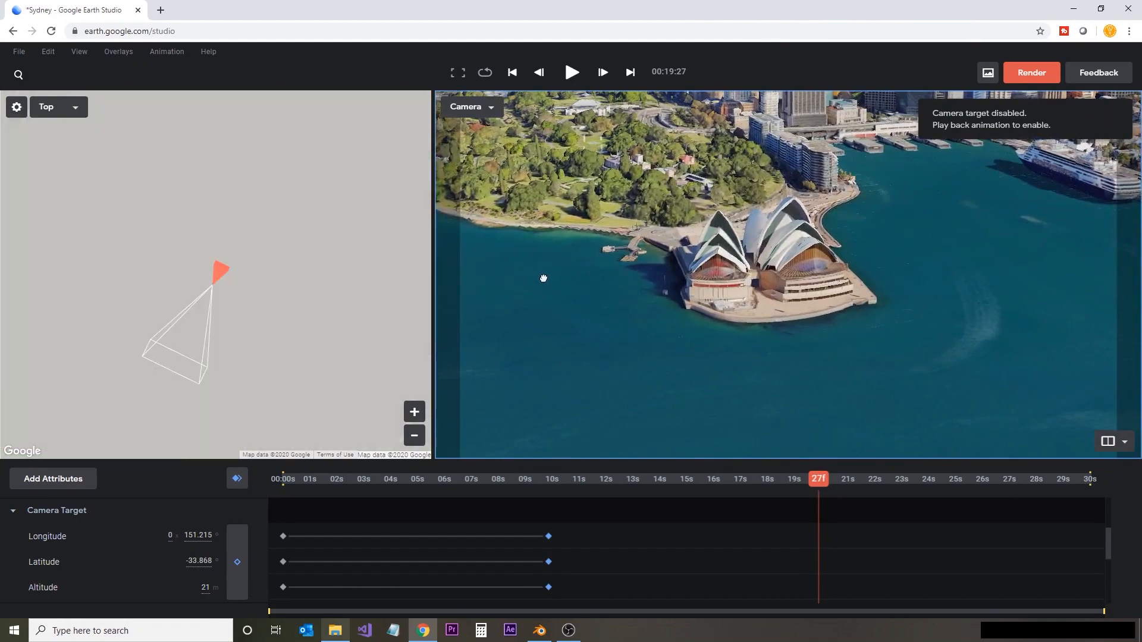
{"action": "left_click", "coordinate": [236, 480]}
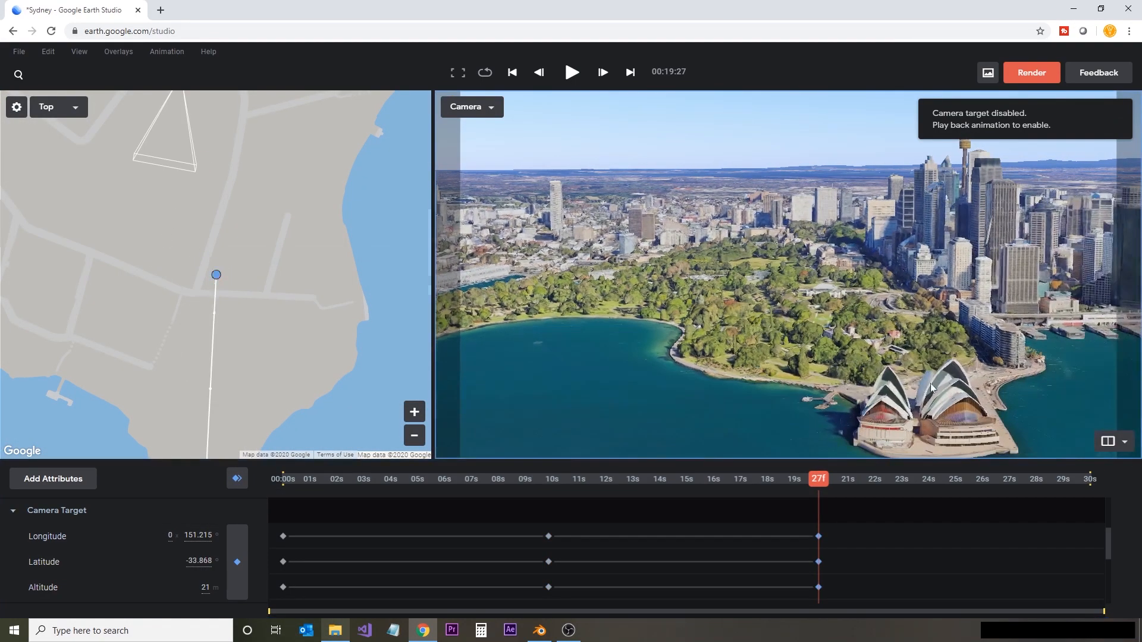
Set the camera target on the Opera House and lower the camera altitude to 84 m at this keyframe
{"action": "right_click", "coordinate": [931, 384]}
{"action": "left_click", "coordinate": [963, 400]}
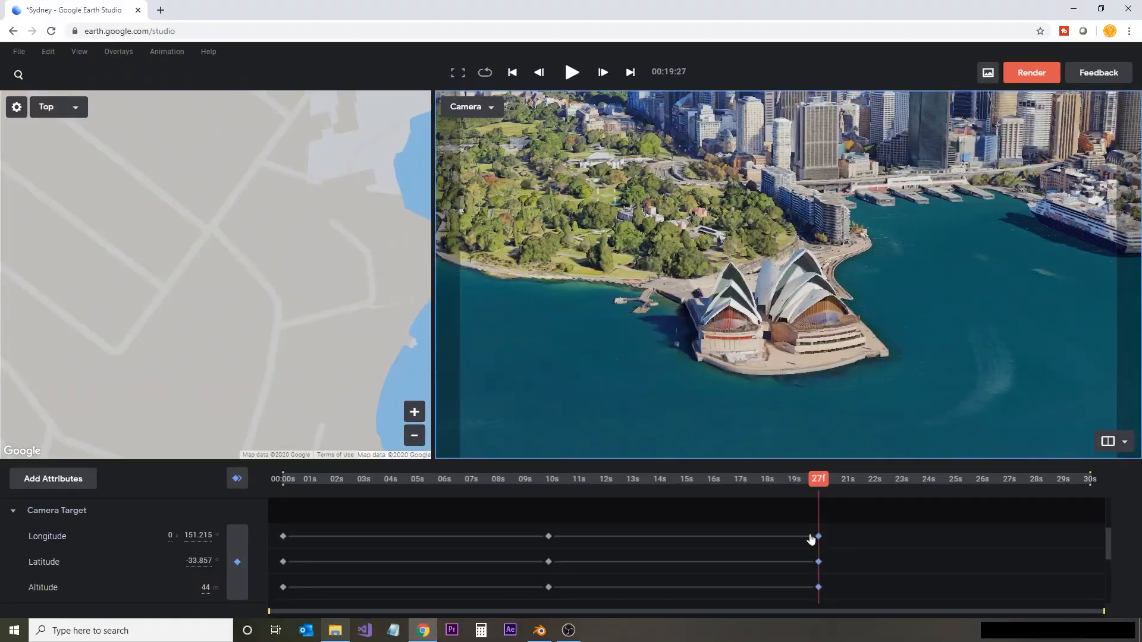
{"action": "scroll", "coordinate": [269, 525], "scroll_direction": "up", "scroll_amount": 2}
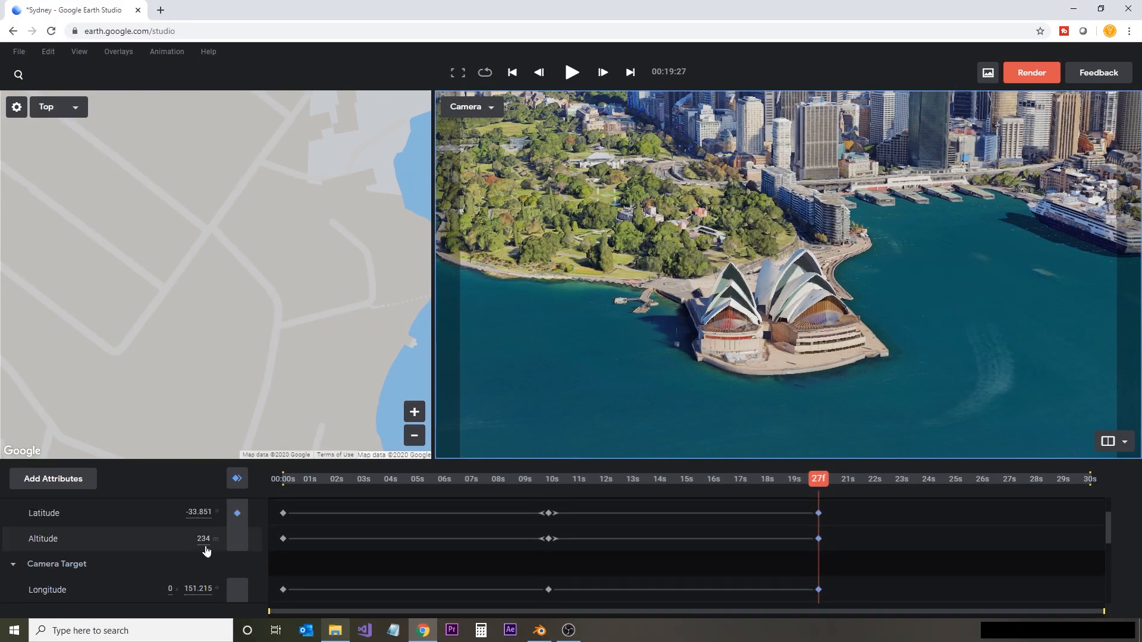
{"action": "left_click_drag", "start_coordinate": [204, 543], "coordinate": [185, 540]}
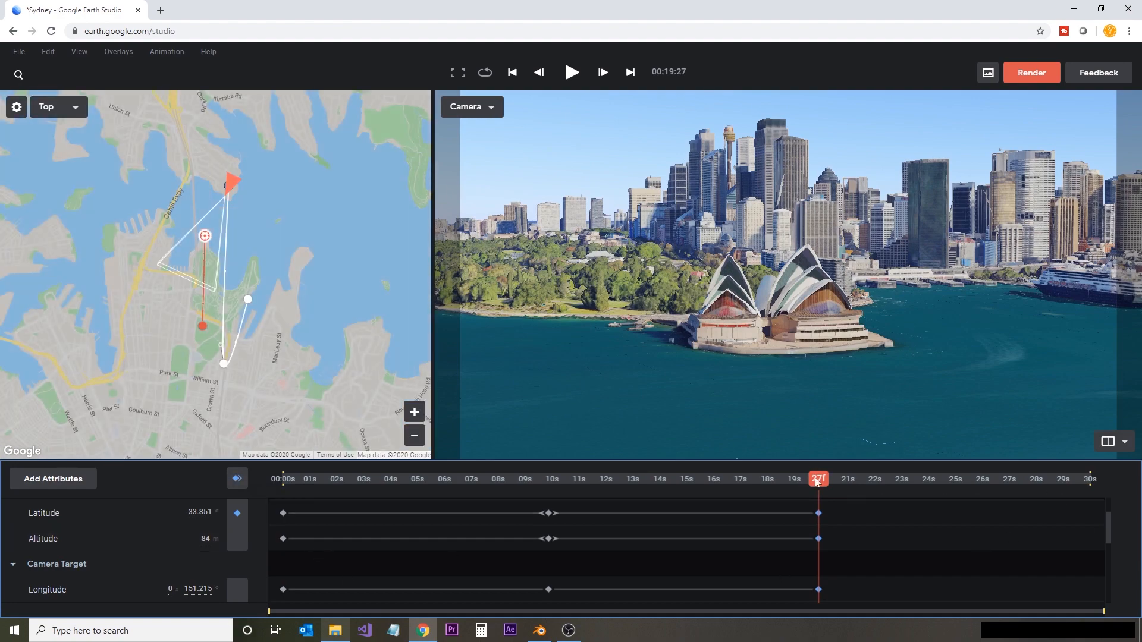
At 00:30:00, frame the Harbour Bridge from about 176 m altitude, keyframe all attributes and set the camera target on the bridge arch
{"action": "left_click_drag", "start_coordinate": [994, 370], "coordinate": [724, 316]}
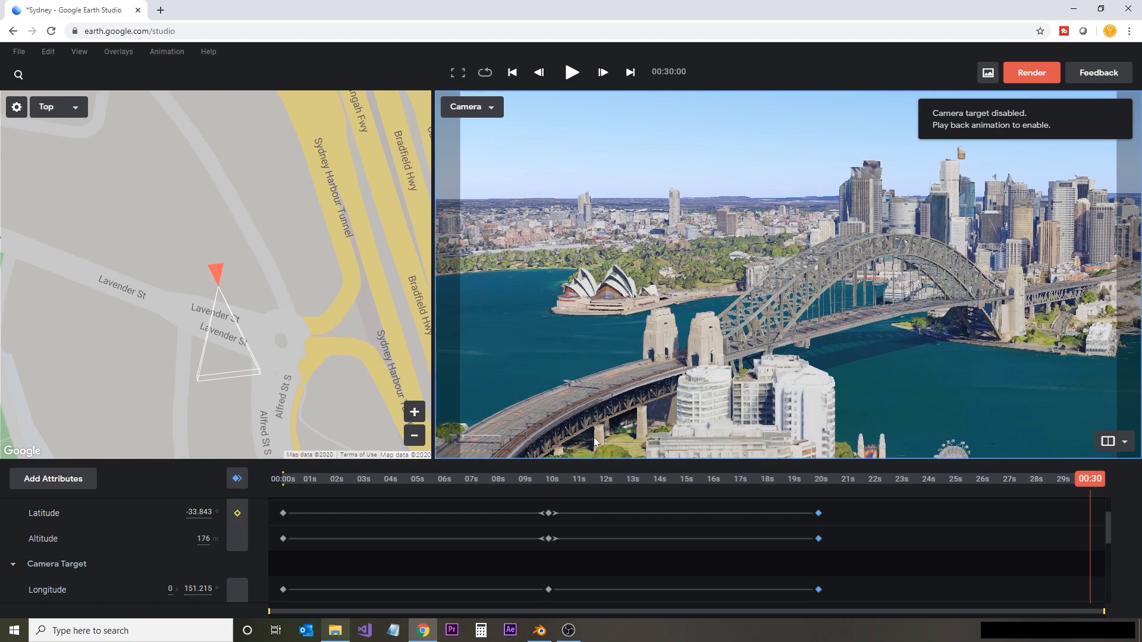
{"action": "left_click", "coordinate": [238, 484]}
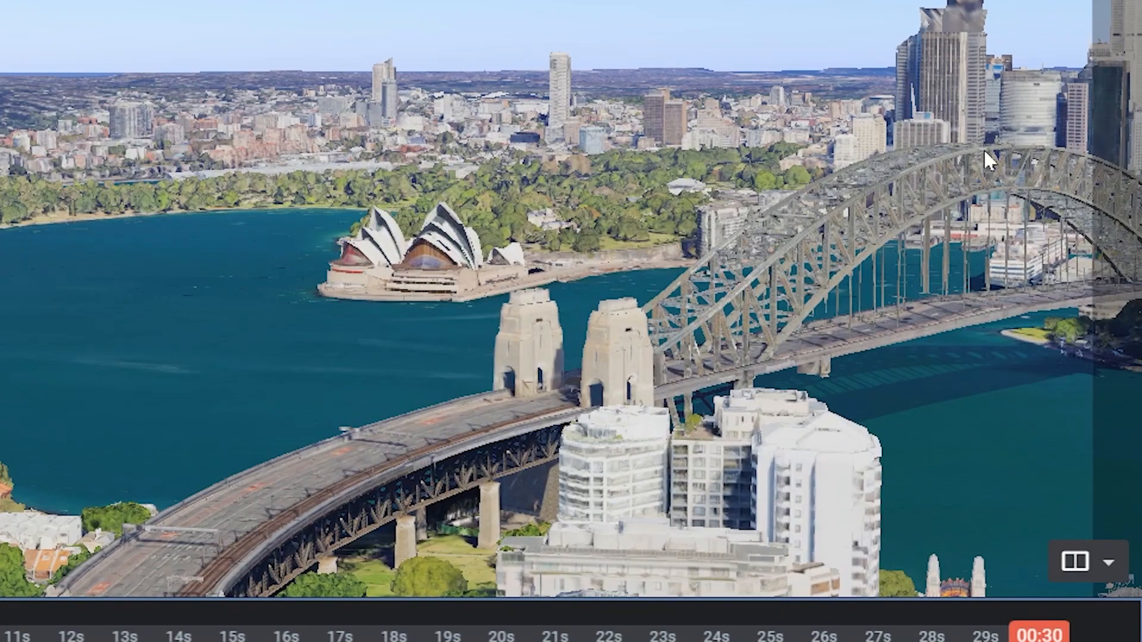
{"action": "right_click", "coordinate": [983, 190]}
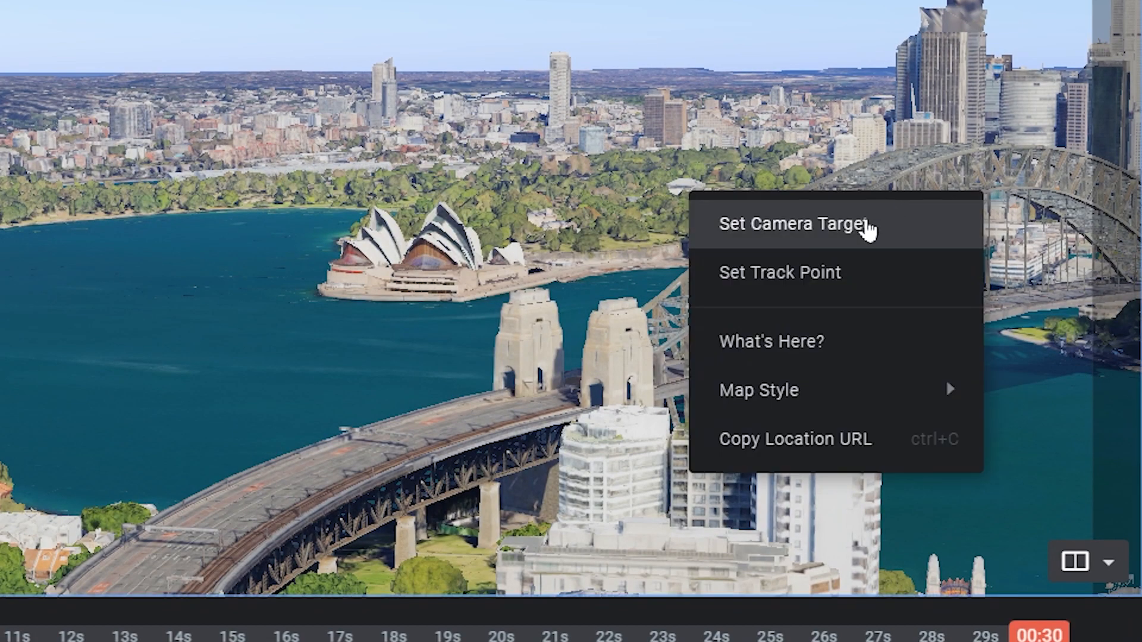
{"action": "left_click", "coordinate": [867, 224]}
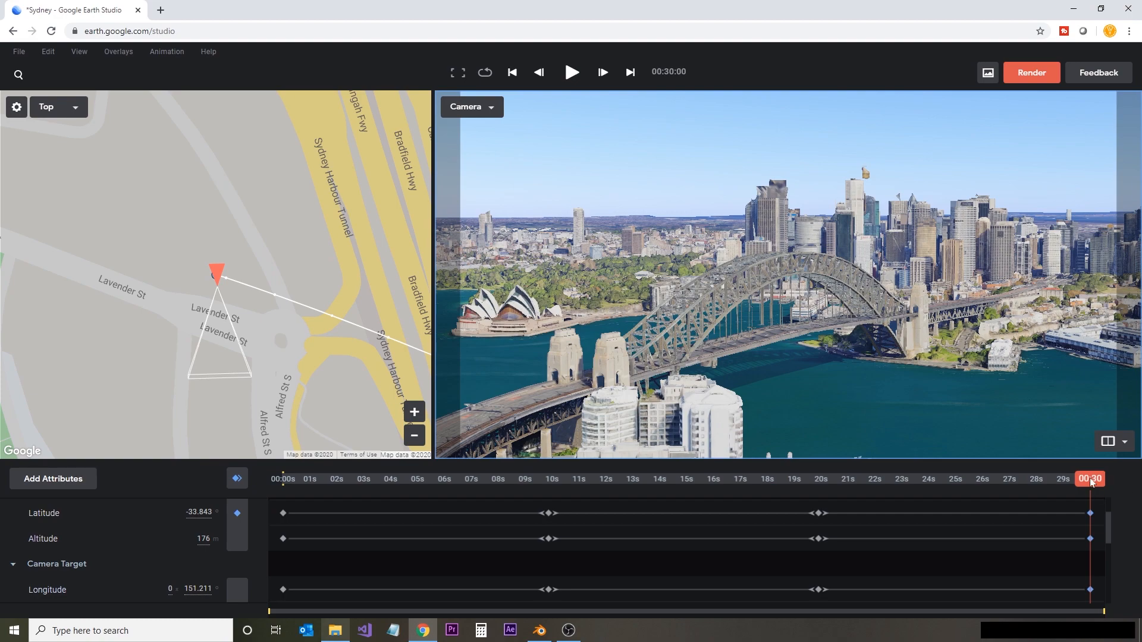
Reshape the camera altitude curve around the 20-second keyframe to lift the camera above the buildings at 00:23:01
{"action": "left_click_drag", "start_coordinate": [1089, 477], "coordinate": [899, 510]}
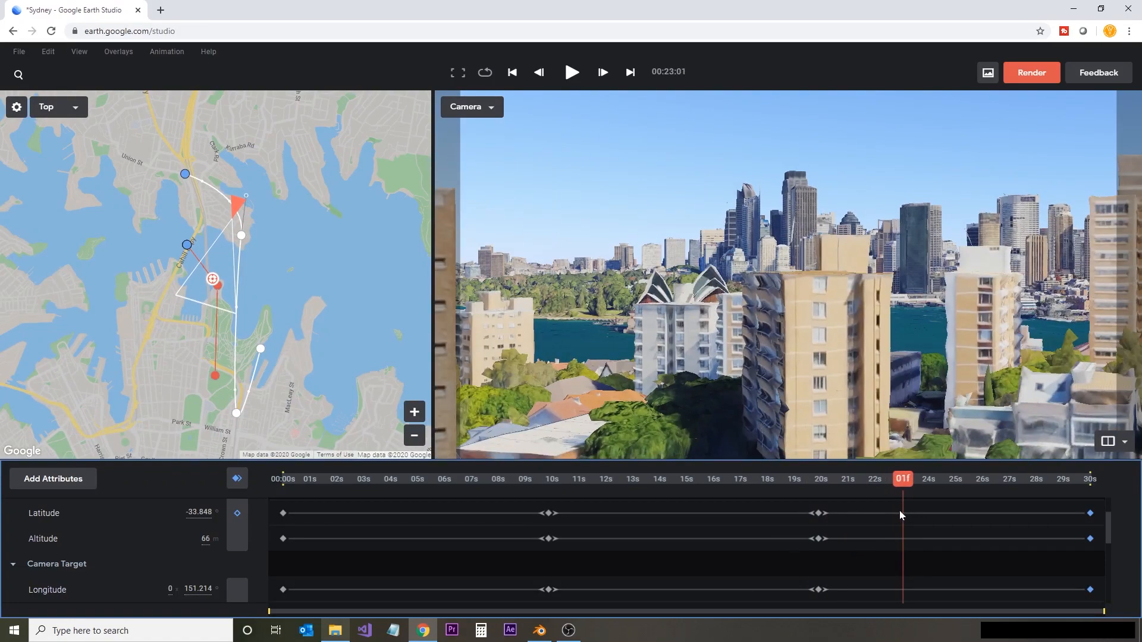
{"action": "left_click", "coordinate": [178, 542]}
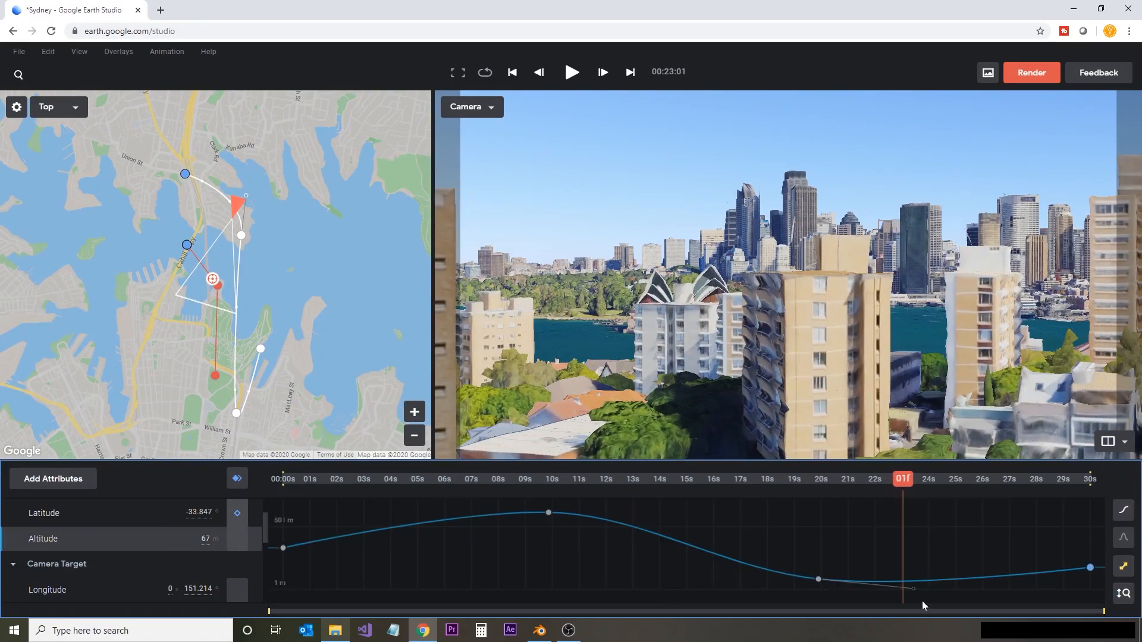
{"action": "left_click_drag", "start_coordinate": [914, 589], "coordinate": [914, 582]}
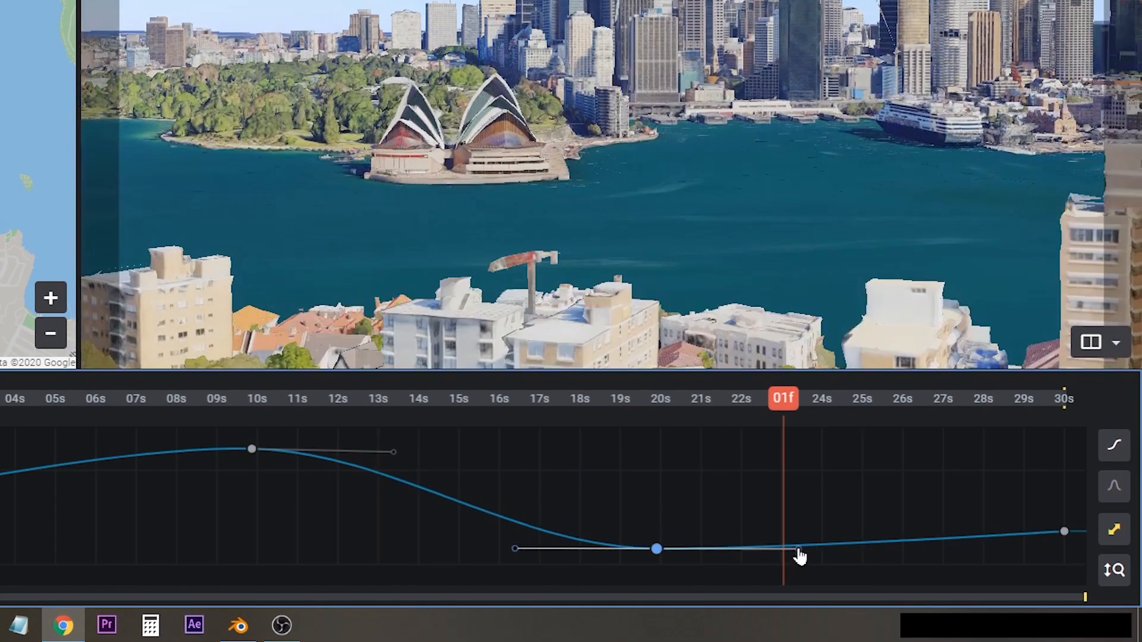
{"action": "left_click_drag", "start_coordinate": [800, 553], "coordinate": [800, 559]}
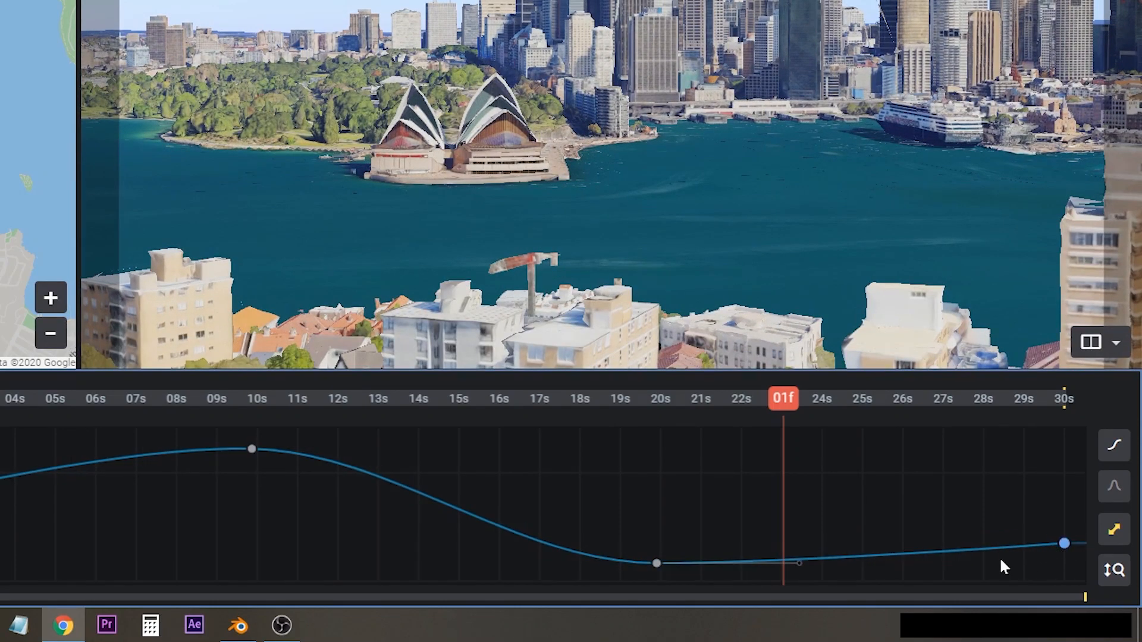
Apply Ease In to the 30-second camera altitude keyframe and extend its handle back to about 22 seconds
{"action": "right_click", "coordinate": [1064, 544]}
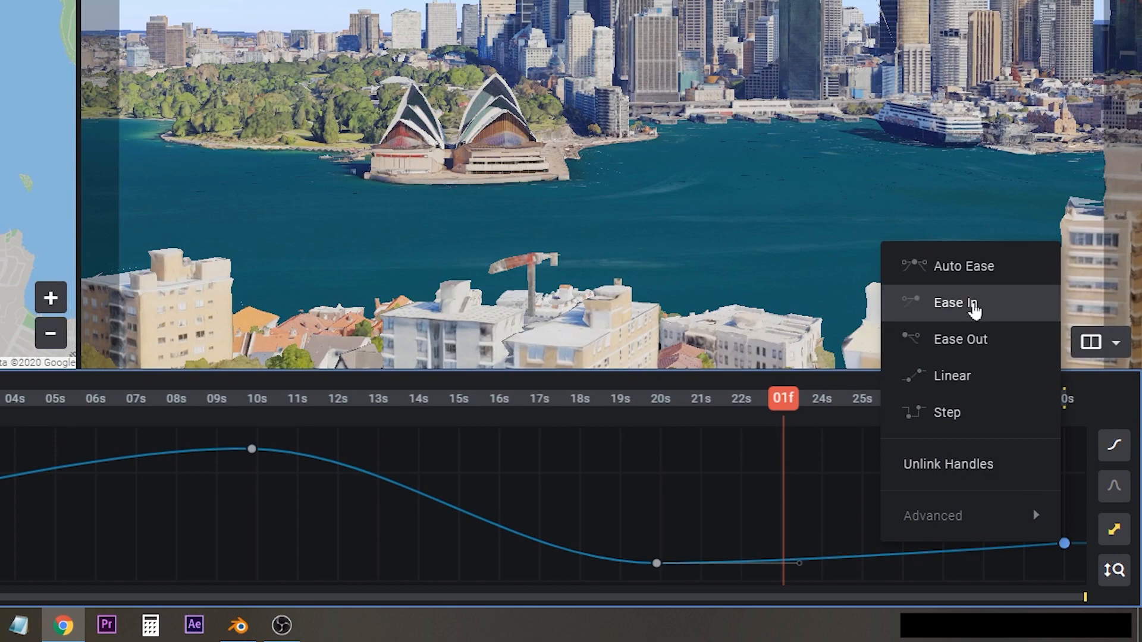
{"action": "left_click", "coordinate": [971, 304]}
{"action": "left_click_drag", "start_coordinate": [962, 544], "coordinate": [766, 532]}
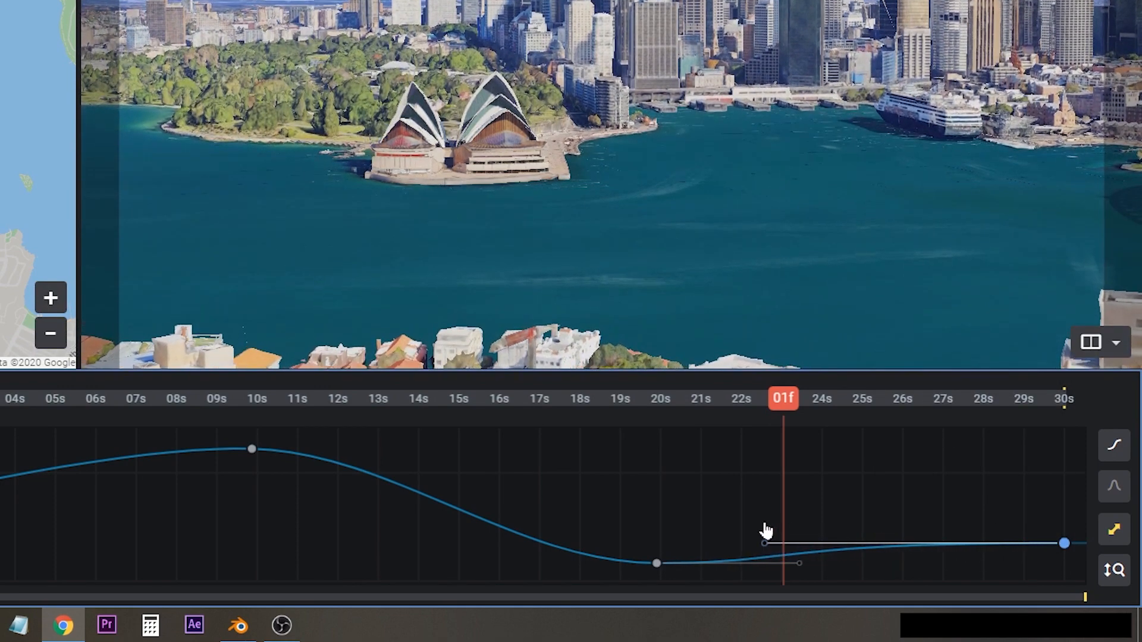
{"action": "left_click_drag", "start_coordinate": [648, 416], "coordinate": [988, 449]}
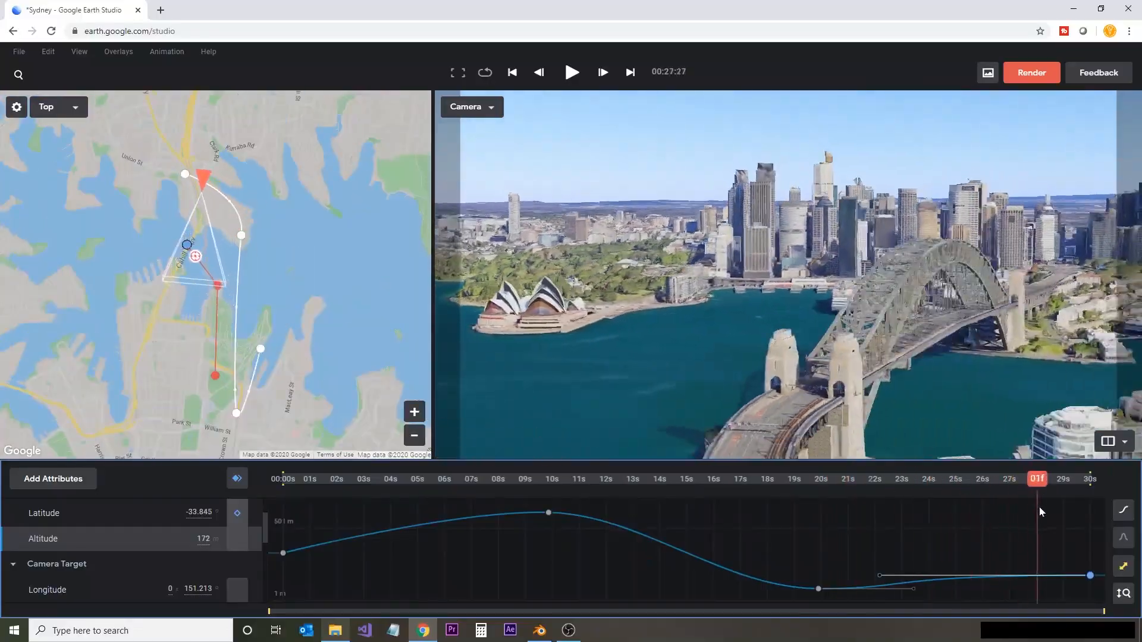
{"action": "left_click_drag", "start_coordinate": [1040, 507], "coordinate": [1109, 519]}
{"action": "left_click_drag", "start_coordinate": [1093, 479], "coordinate": [275, 485]}
{"action": "left_click", "coordinate": [958, 520]}
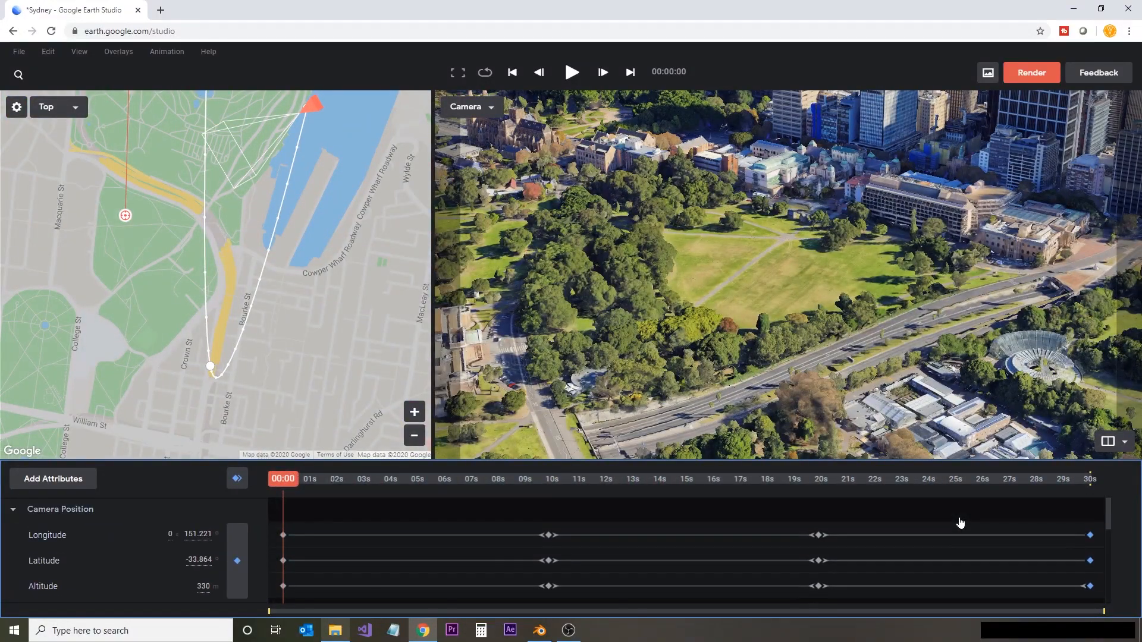
Move all attributes' 30-second keyframes to about 28 seconds and their 20-second keyframes to about 17 seconds
{"action": "left_click_drag", "start_coordinate": [705, 460], "coordinate": [728, 242]}
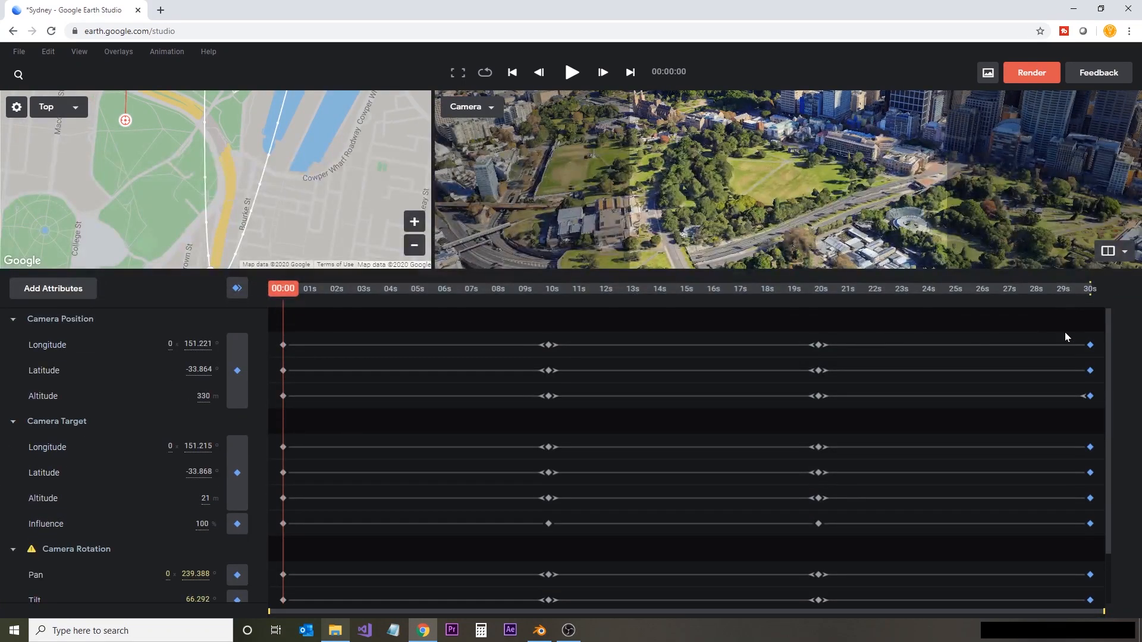
{"action": "left_click_drag", "start_coordinate": [1093, 559], "coordinate": [1101, 598]}
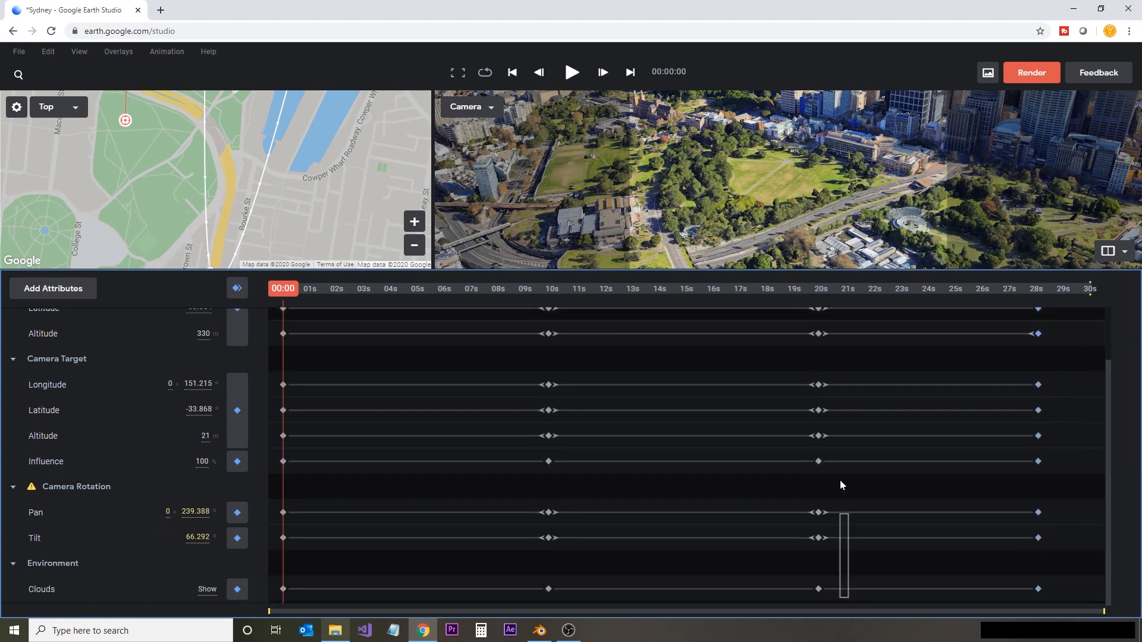
{"action": "left_click_drag", "start_coordinate": [840, 484], "coordinate": [797, 316]}
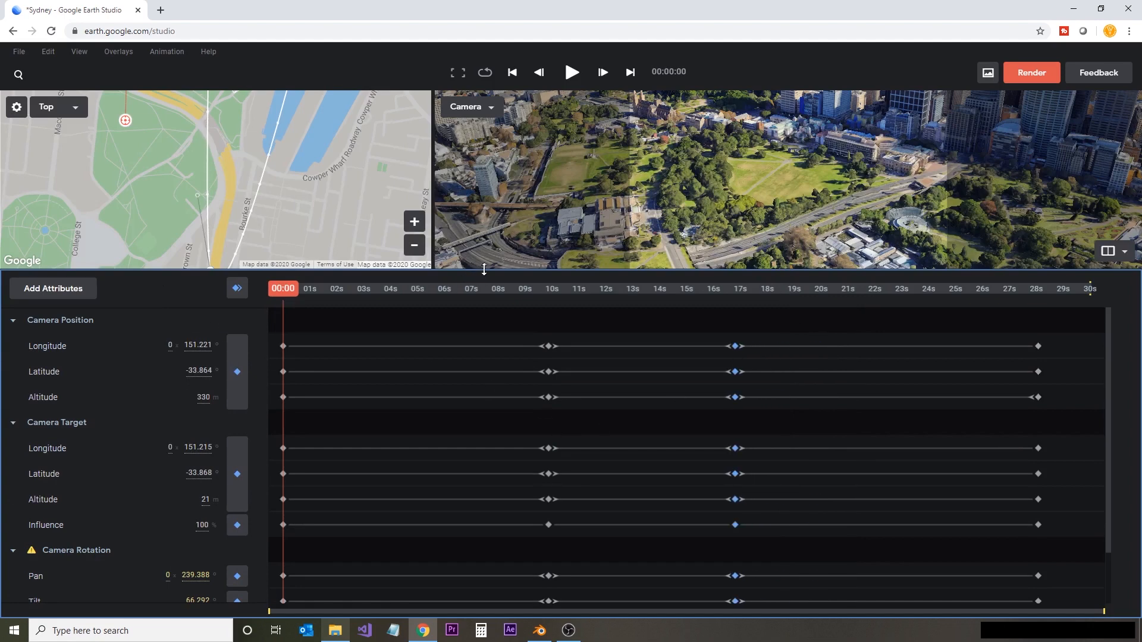
{"action": "left_click_drag", "start_coordinate": [484, 269], "coordinate": [454, 470]}
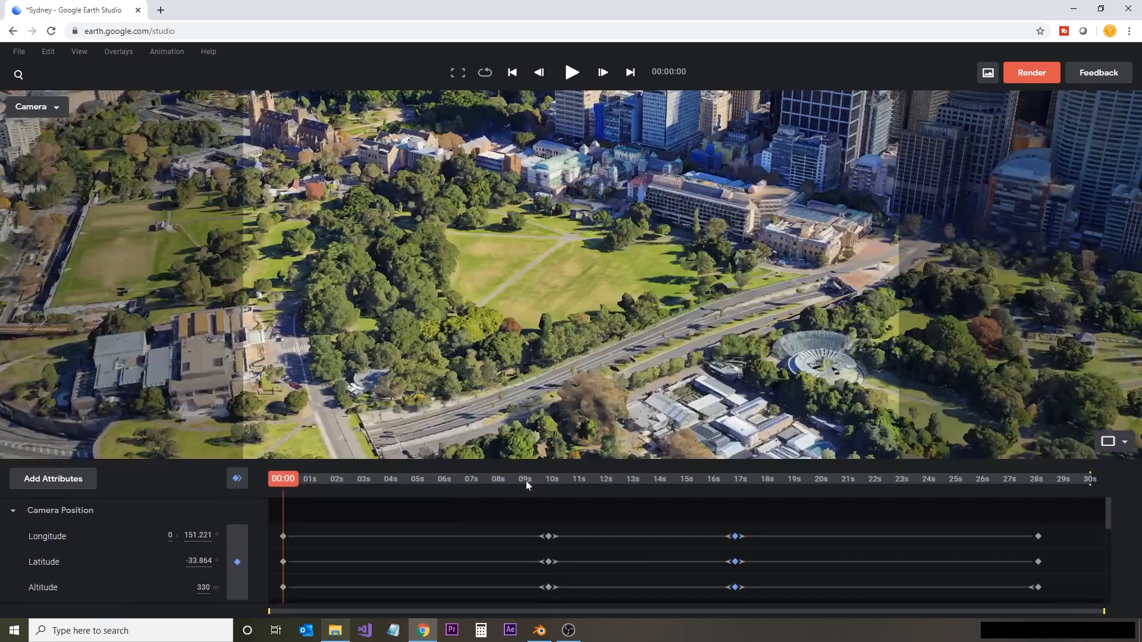
{"action": "left_click_drag", "start_coordinate": [285, 504], "coordinate": [684, 521]}
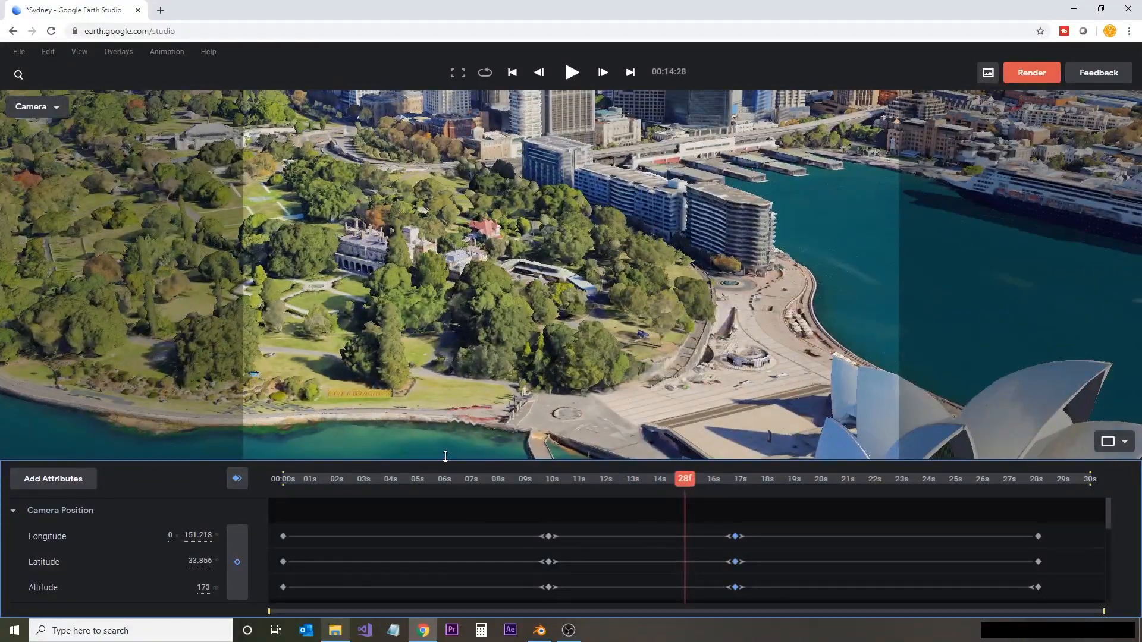
Shift only the camera target keyframes, including influence, from 17 seconds to about 12.5 seconds
{"action": "left_click_drag", "start_coordinate": [446, 456], "coordinate": [474, 297]}
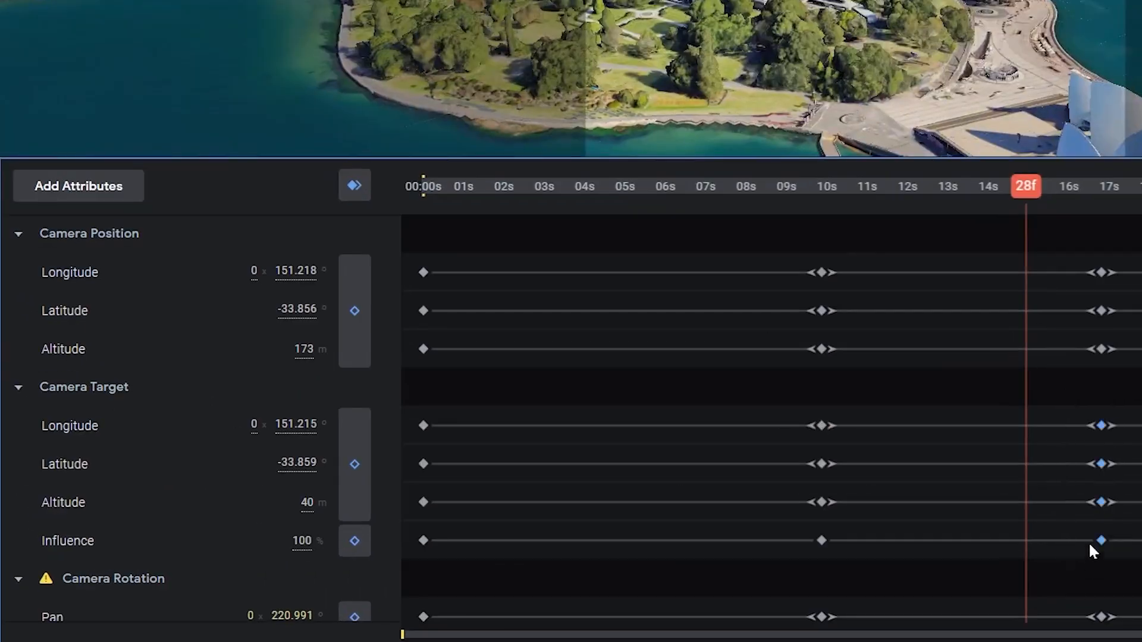
{"action": "left_click_drag", "start_coordinate": [1081, 436], "coordinate": [928, 436]}
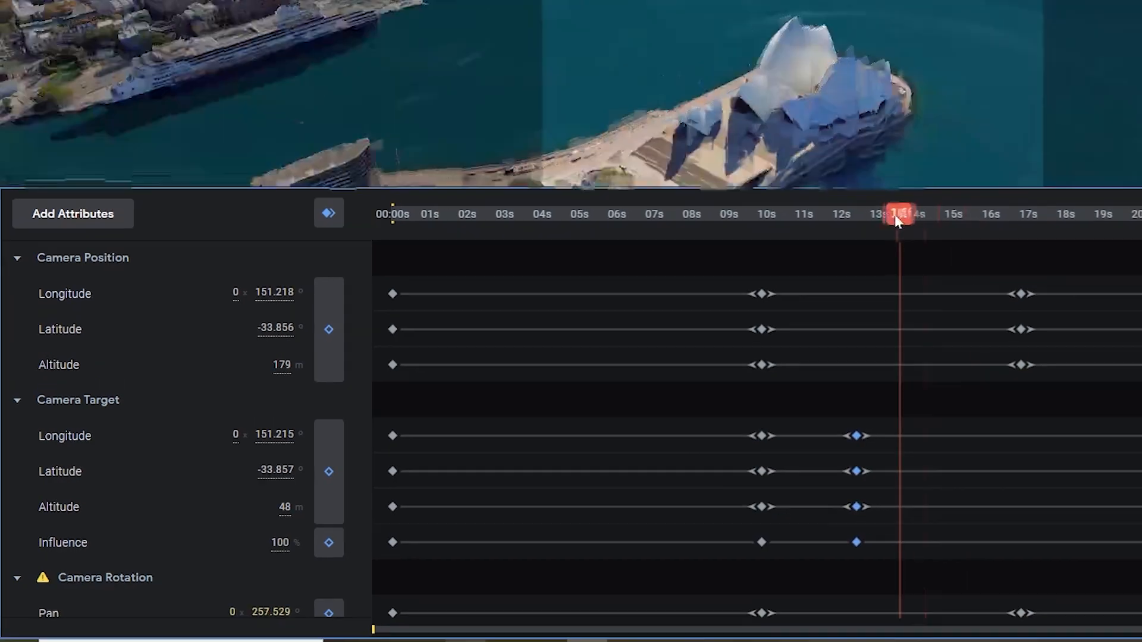
{"action": "left_click_drag", "start_coordinate": [1026, 186], "coordinate": [837, 206]}
Add keyframes for all attributes at 00:30:00 to hold the final bridge view
{"action": "left_click_drag", "start_coordinate": [559, 326], "coordinate": [1069, 422]}
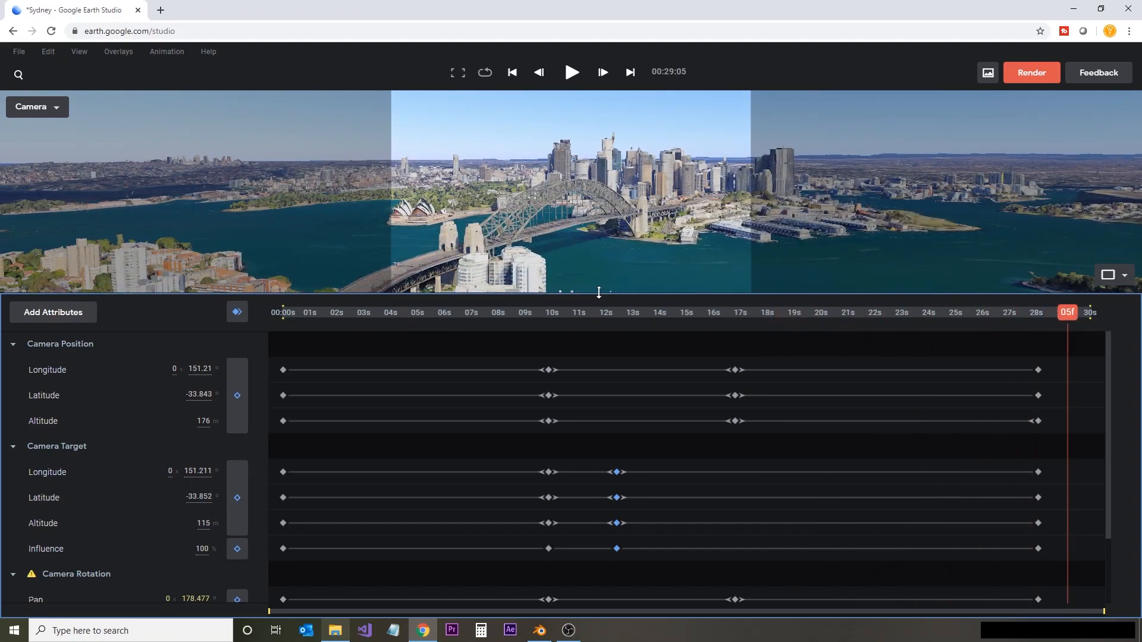
{"action": "left_click_drag", "start_coordinate": [599, 293], "coordinate": [612, 390]}
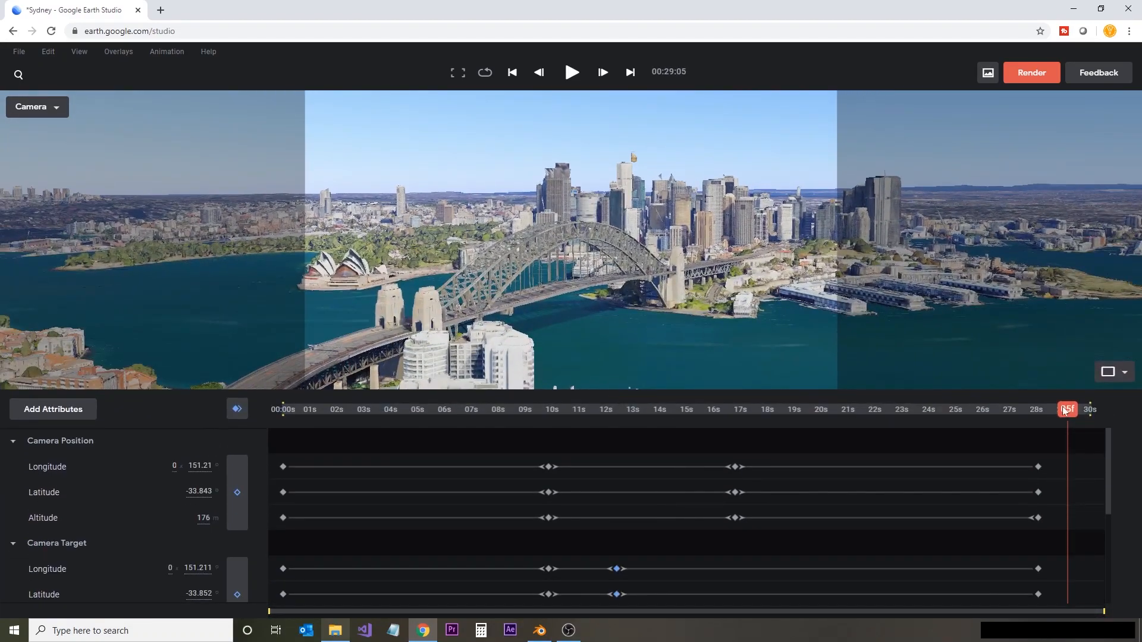
{"action": "left_click_drag", "start_coordinate": [1064, 410], "coordinate": [1105, 417]}
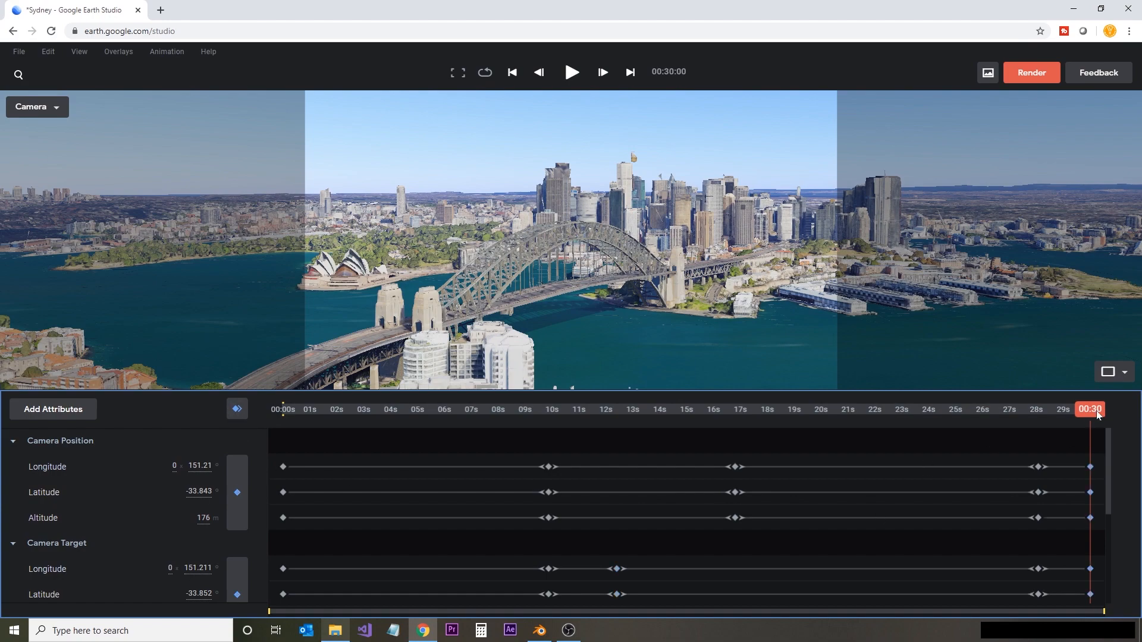
Back at 00:00:00, place a track point on the park lawn and name it Park
{"action": "left_click_drag", "start_coordinate": [1058, 417], "coordinate": [263, 373]}
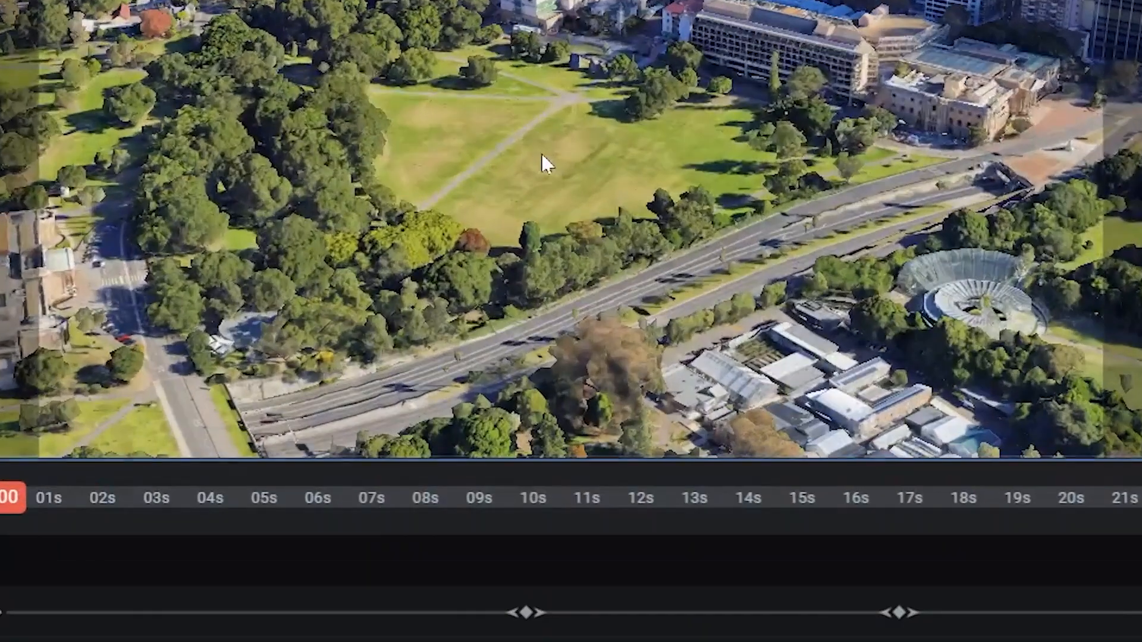
{"action": "right_click", "coordinate": [556, 236]}
{"action": "left_click", "coordinate": [617, 238]}
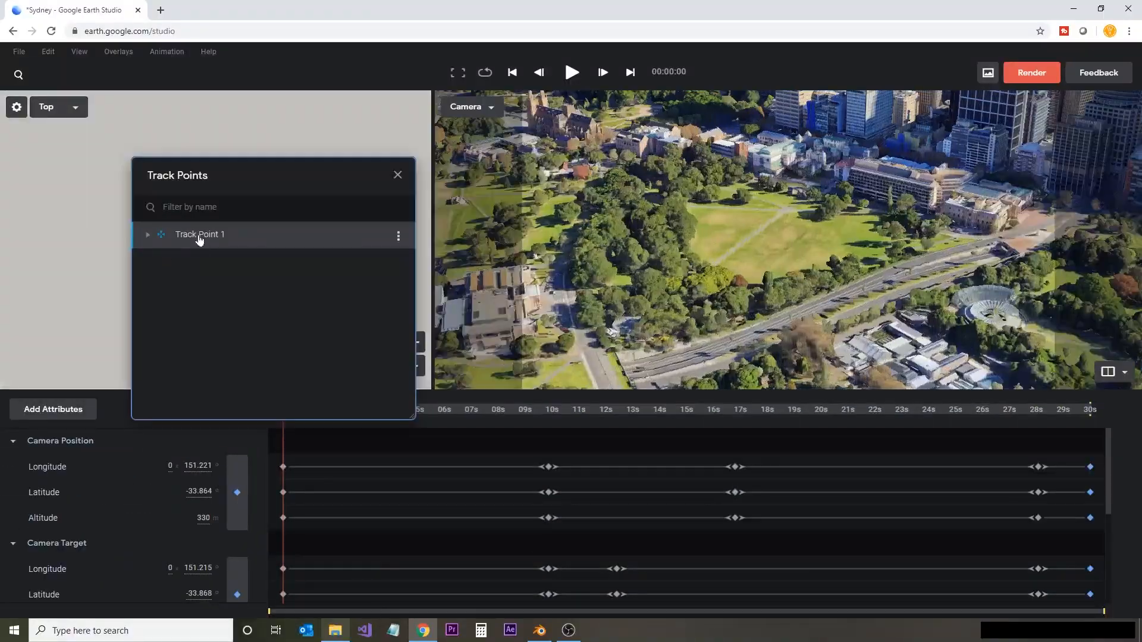
{"action": "double_click", "coordinate": [199, 237]}
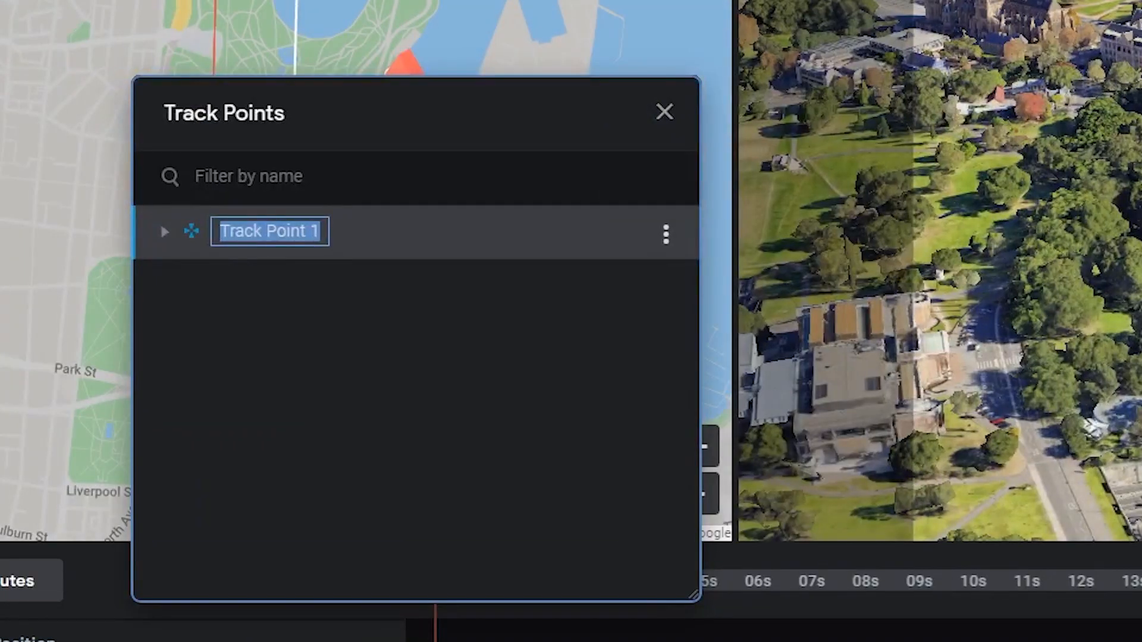
{"action": "type", "text": "p"}
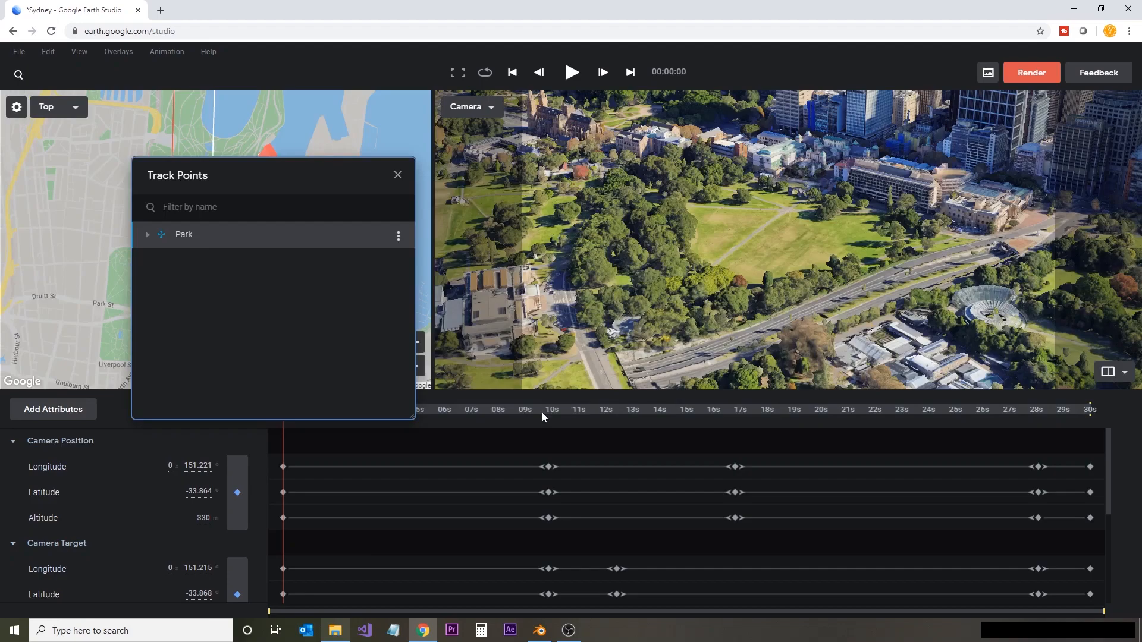
At about 16 seconds, place a track point at the front of the Opera House and name it Opera
{"action": "left_click_drag", "start_coordinate": [541, 412], "coordinate": [732, 430]}
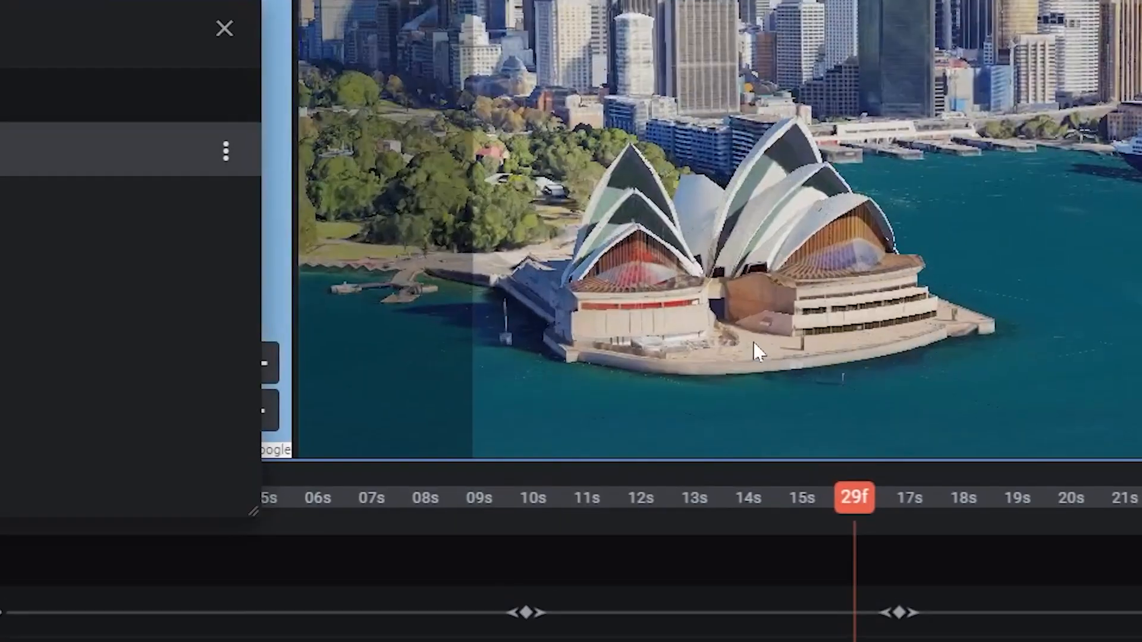
{"action": "right_click", "coordinate": [663, 333]}
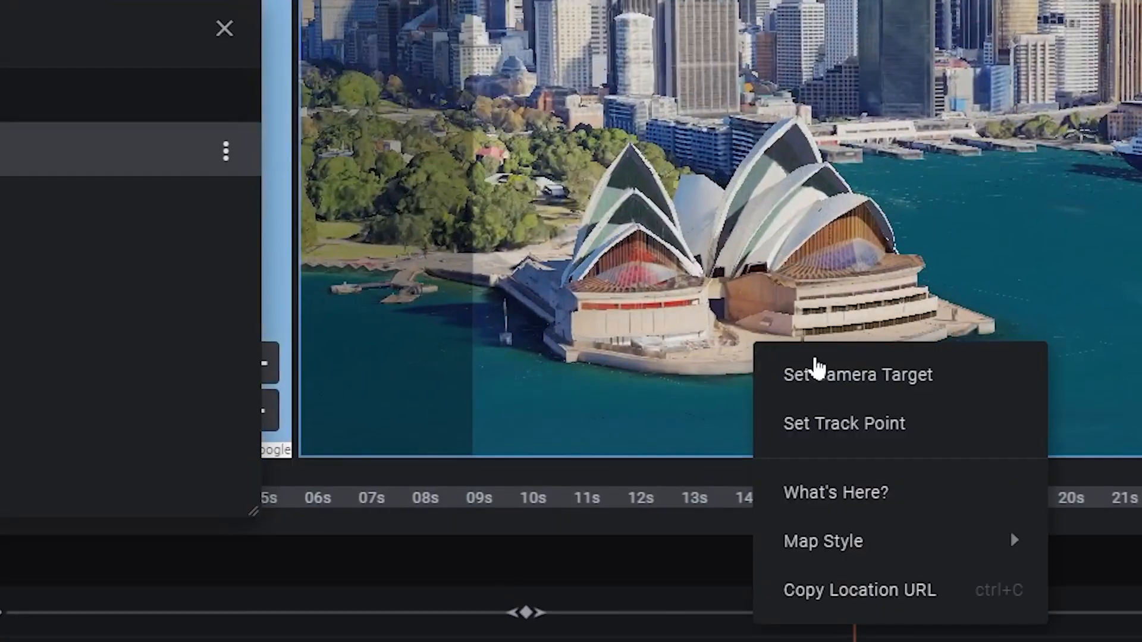
{"action": "left_click", "coordinate": [819, 423]}
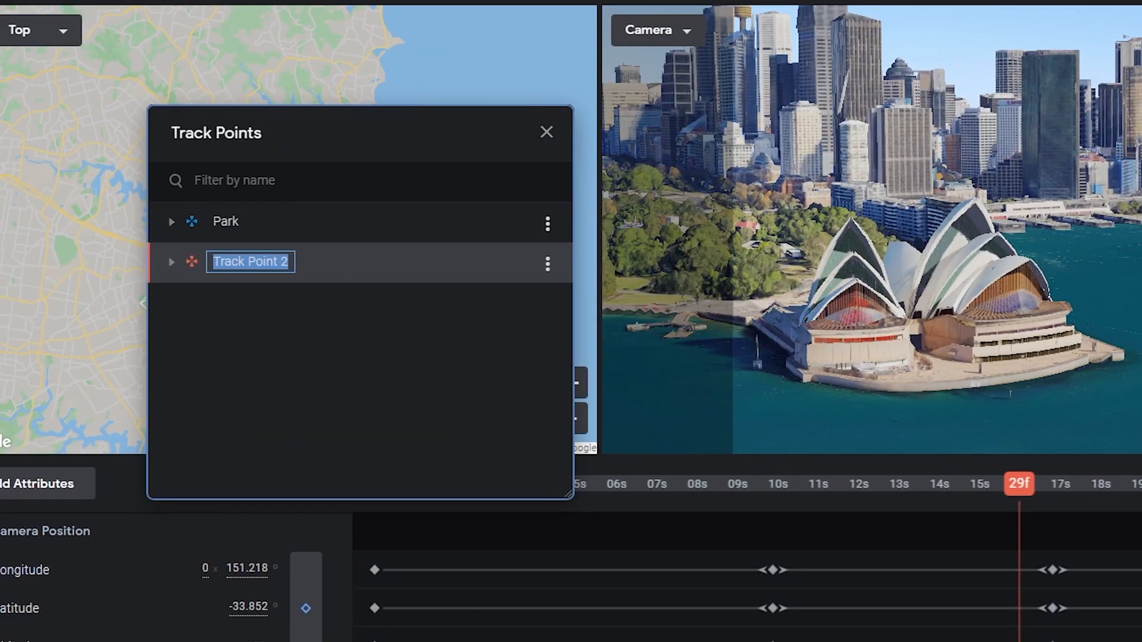
{"action": "left_click", "coordinate": [281, 315]}
At 00:25:06, bring the camera close to the bridge arch, place a track point on its top and name it Bridge Top
{"action": "left_click_drag", "start_coordinate": [712, 410], "coordinate": [900, 455]}
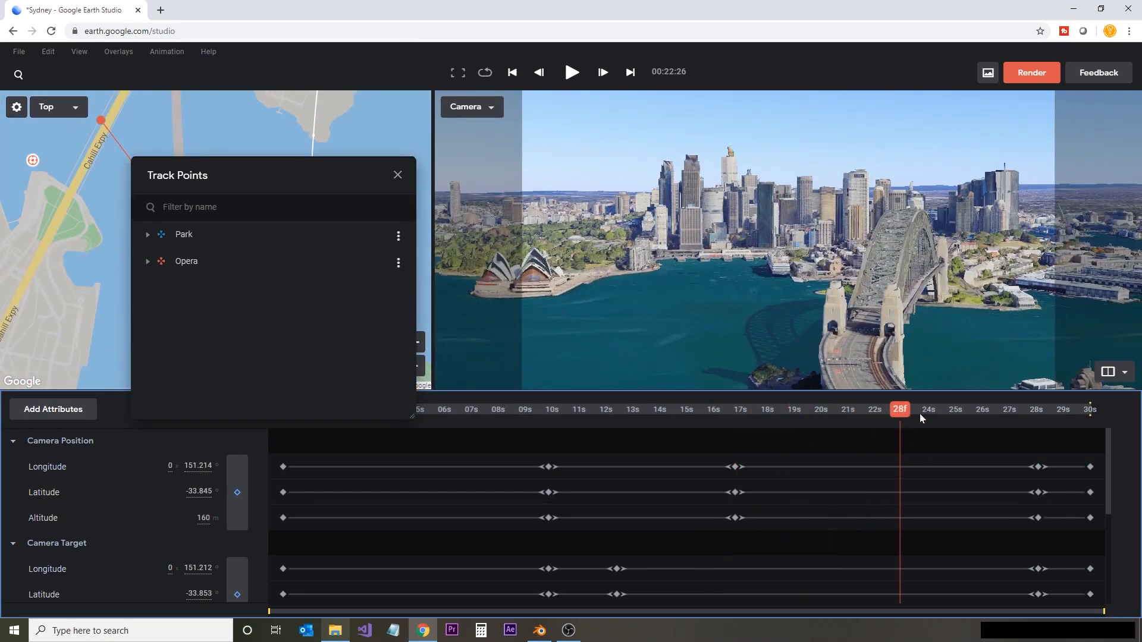
{"action": "left_click_drag", "start_coordinate": [920, 414], "coordinate": [961, 414]}
{"action": "middle_click_drag", "start_coordinate": [832, 262], "coordinate": [736, 339]}
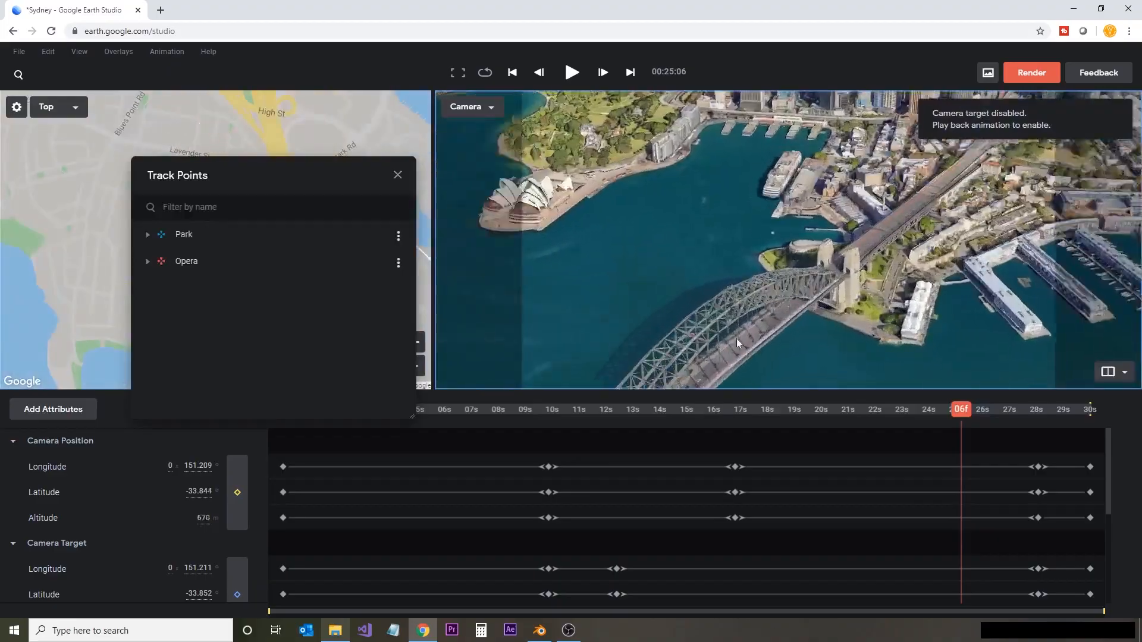
{"action": "scroll", "coordinate": [736, 339], "scroll_direction": "up", "scroll_amount": 5}
{"action": "middle_click_drag", "start_coordinate": [680, 232], "coordinate": [654, 256]}
{"action": "right_click", "coordinate": [643, 226]}
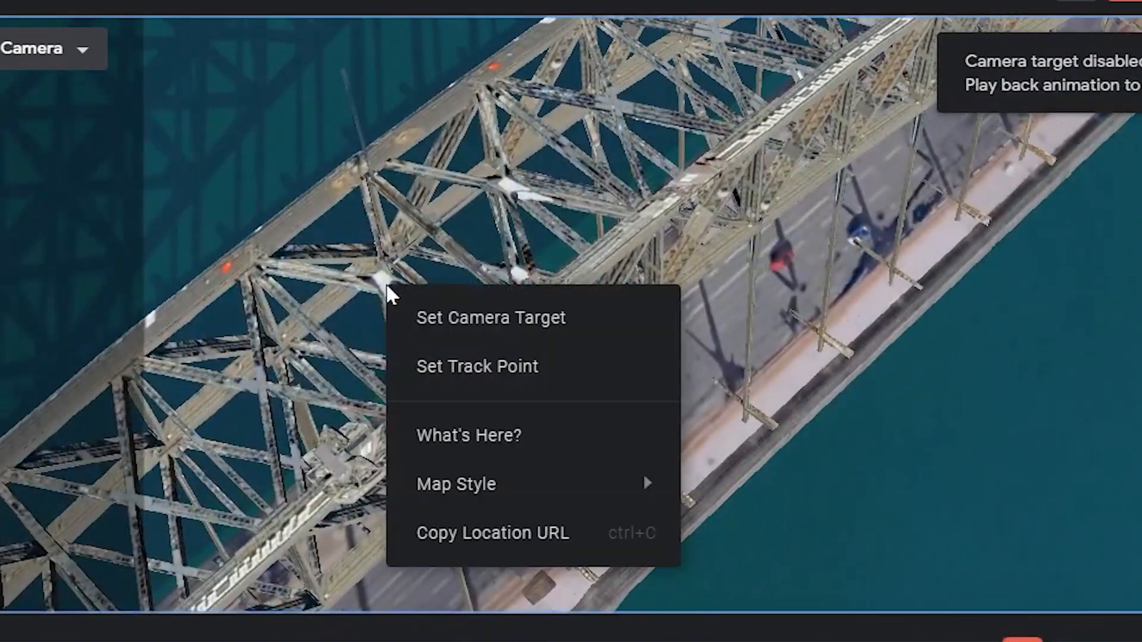
{"action": "left_click", "coordinate": [434, 364]}
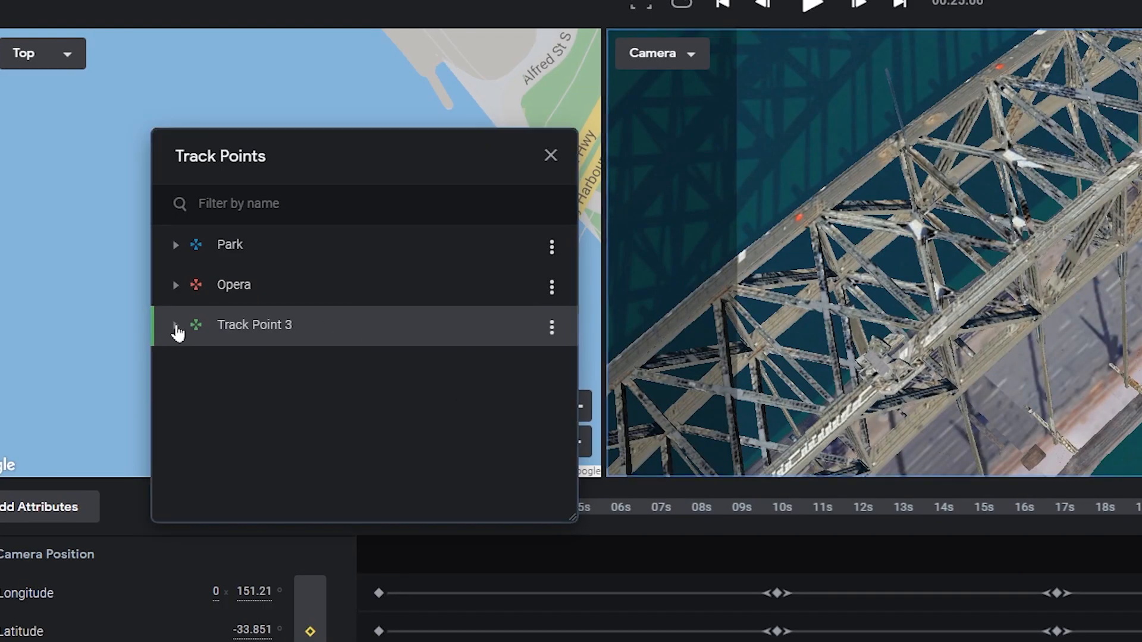
{"action": "left_click", "coordinate": [176, 326]}
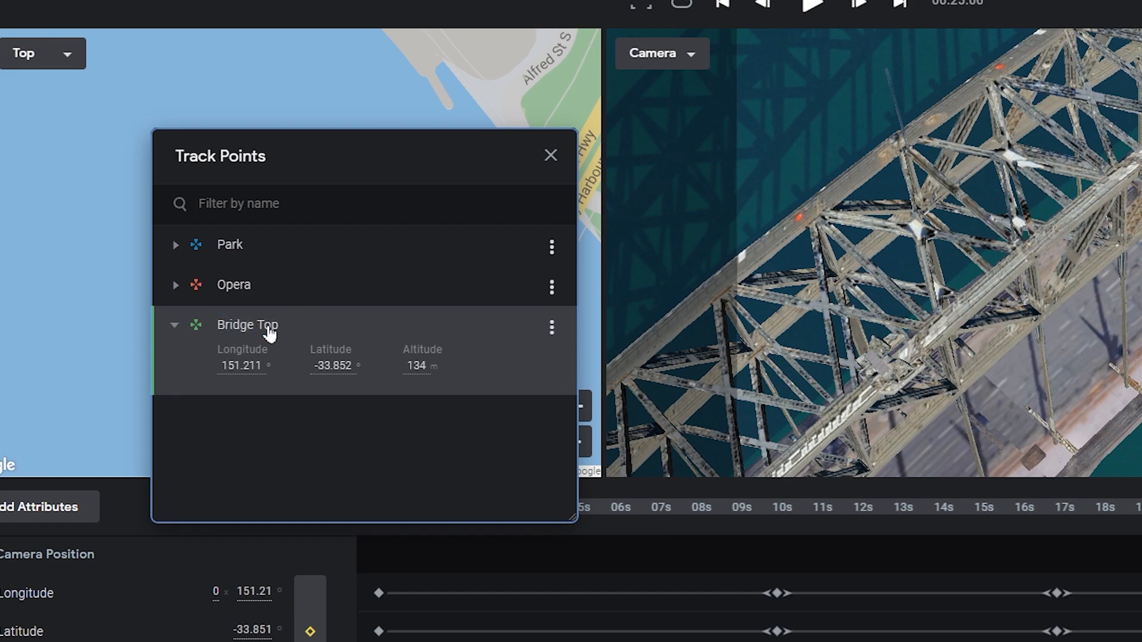
Place a track point on the edge of the bridge roadway and name it Bridge Deck
{"action": "scroll", "coordinate": [961, 323], "scroll_direction": "down", "scroll_amount": 5}
{"action": "right_click", "coordinate": [1074, 372]}
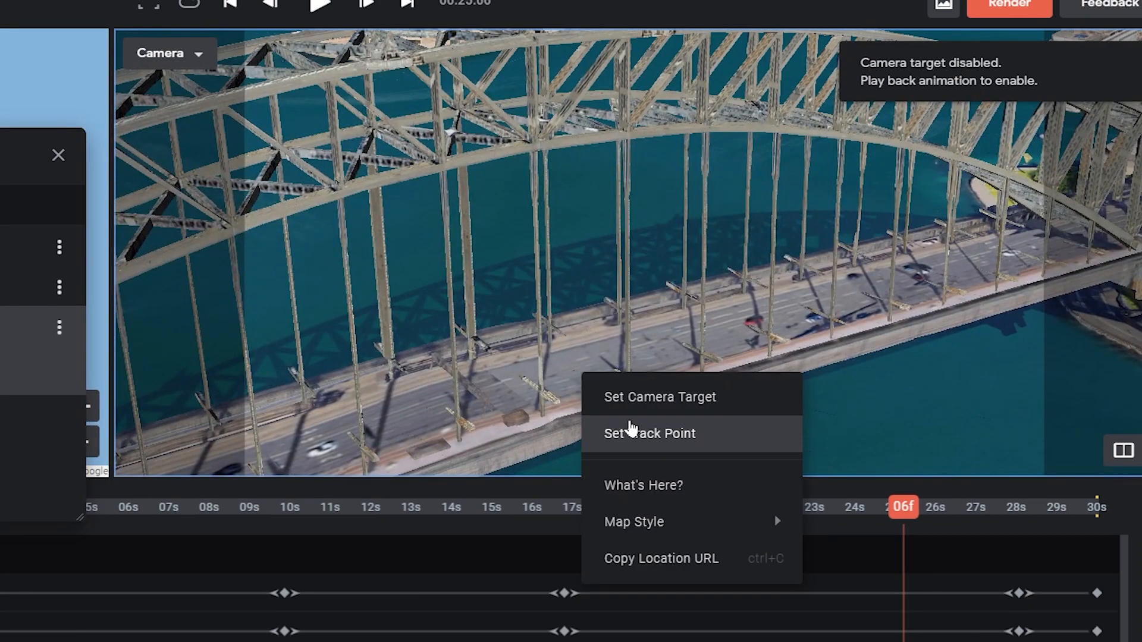
{"action": "left_click", "coordinate": [631, 430]}
{"action": "left_click", "coordinate": [215, 414]}
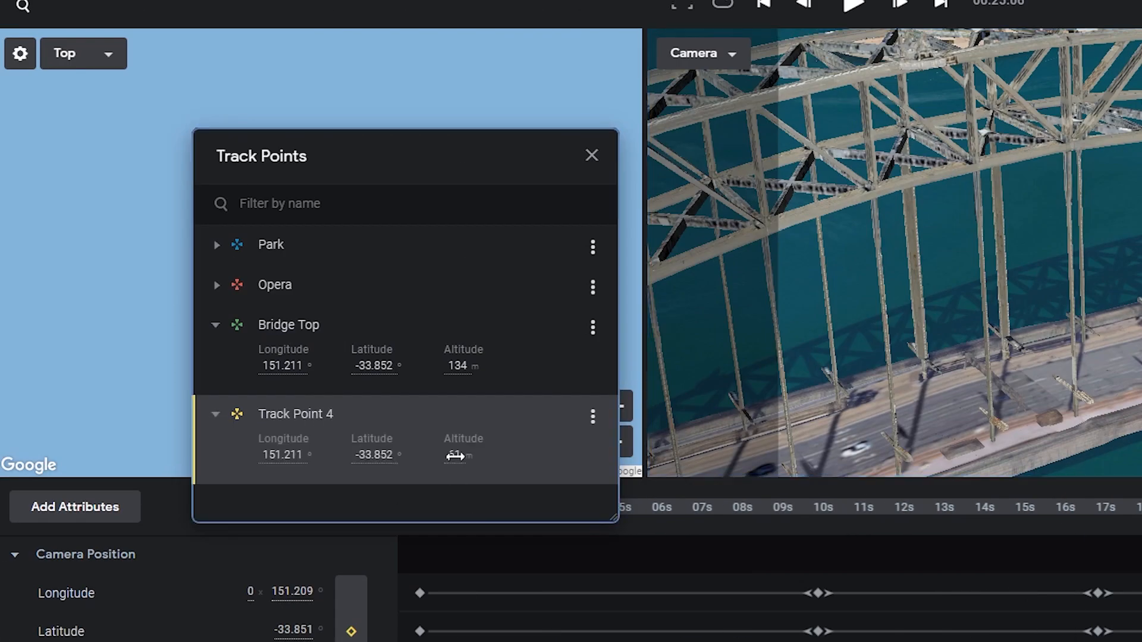
{"action": "double_click", "coordinate": [320, 415]}
{"action": "type", "text": "Bridge Deck"}
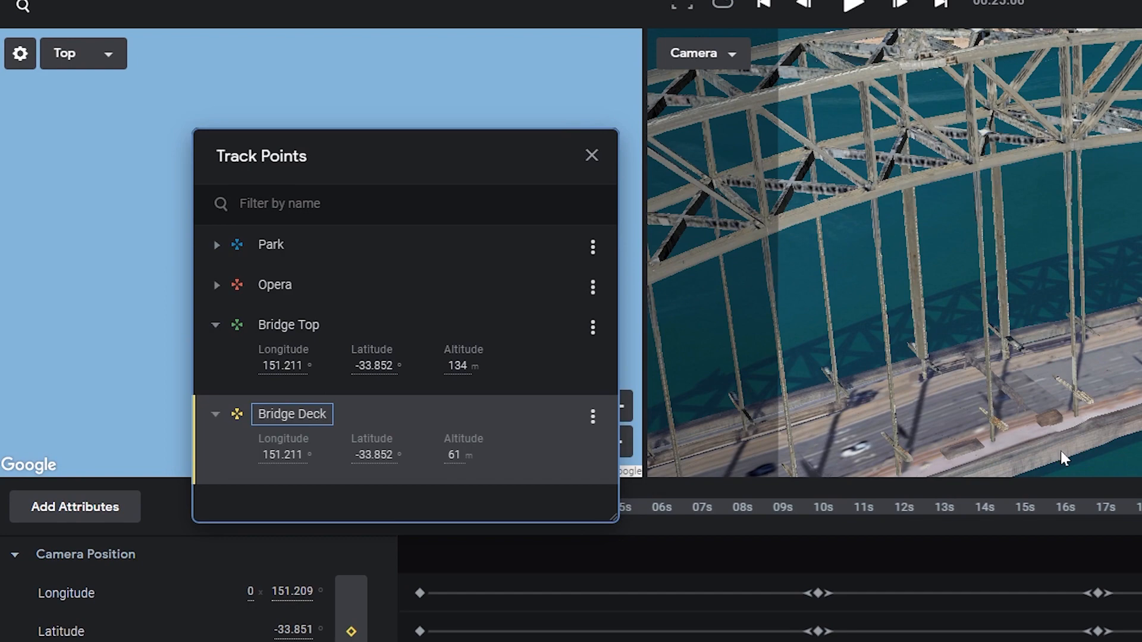
Place a track point on the water beside the bridge and name it Bridge Under
{"action": "scroll", "coordinate": [1061, 453], "scroll_direction": "down", "scroll_amount": 4}
{"action": "left_click_drag", "start_coordinate": [1062, 453], "coordinate": [1007, 101]}
{"action": "right_click", "coordinate": [1007, 256]}
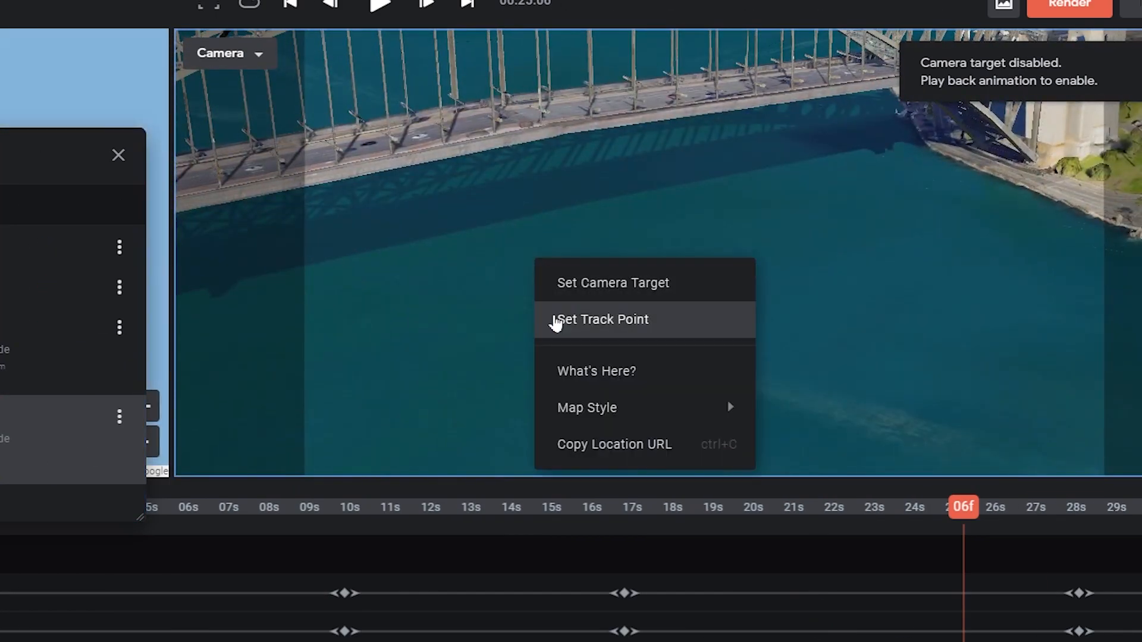
{"action": "left_click", "coordinate": [555, 321]}
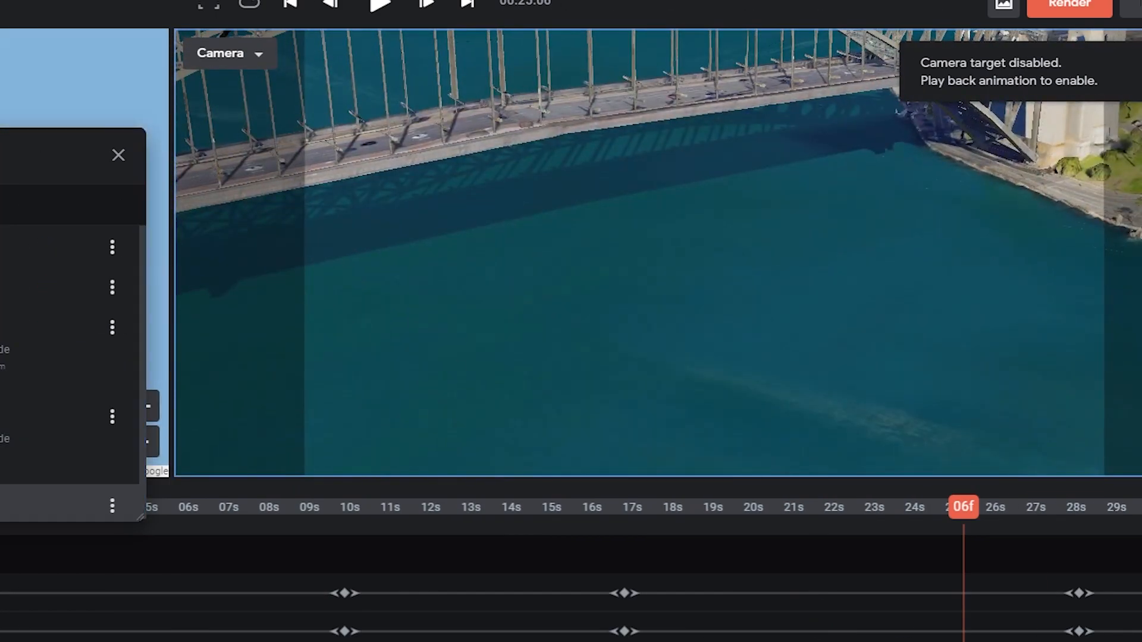
{"action": "double_click", "coordinate": [301, 503]}
{"action": "type", "text": "Bridge Under"}
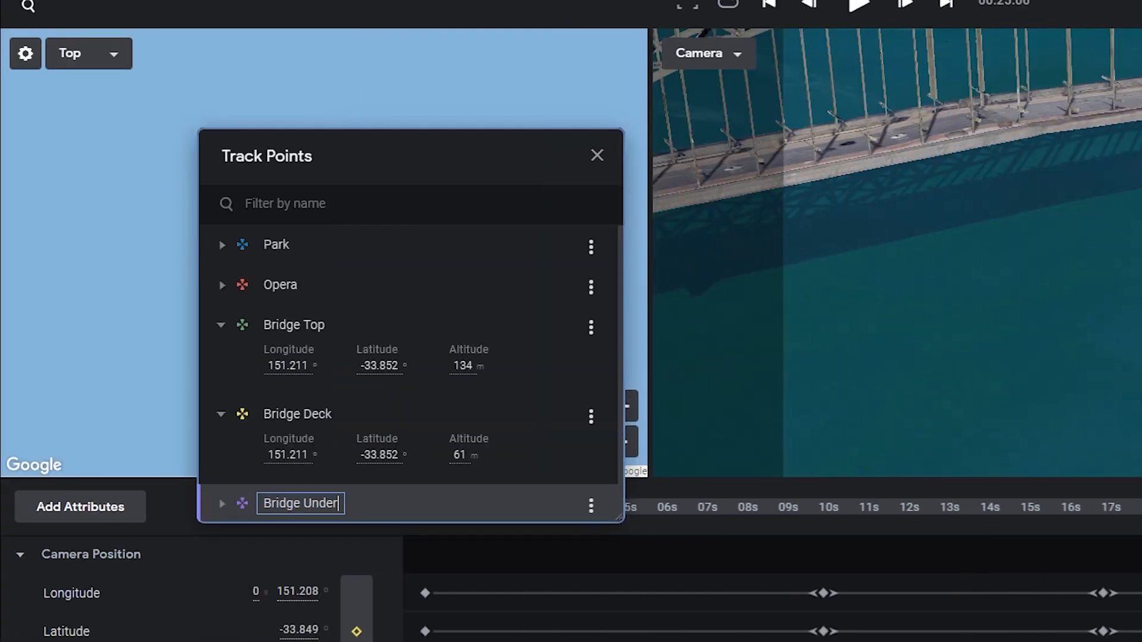
Check the coordinates of Bridge Under, then collapse the details of all three bridge track points
{"action": "left_click", "coordinate": [223, 503]}
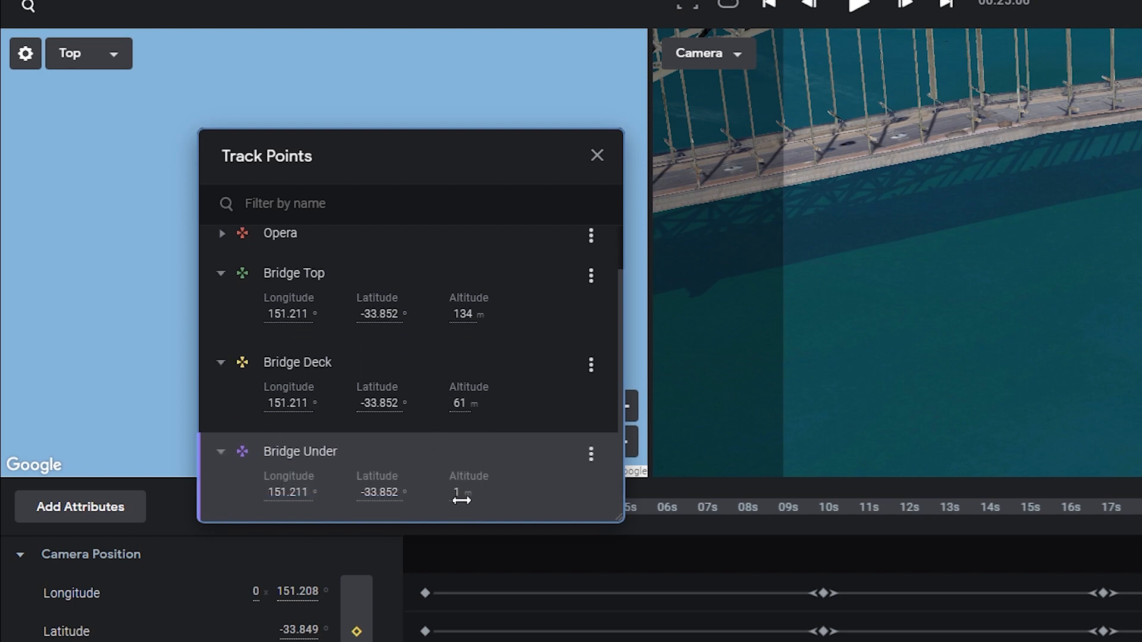
{"action": "left_click", "coordinate": [220, 451]}
{"action": "left_click", "coordinate": [222, 408]}
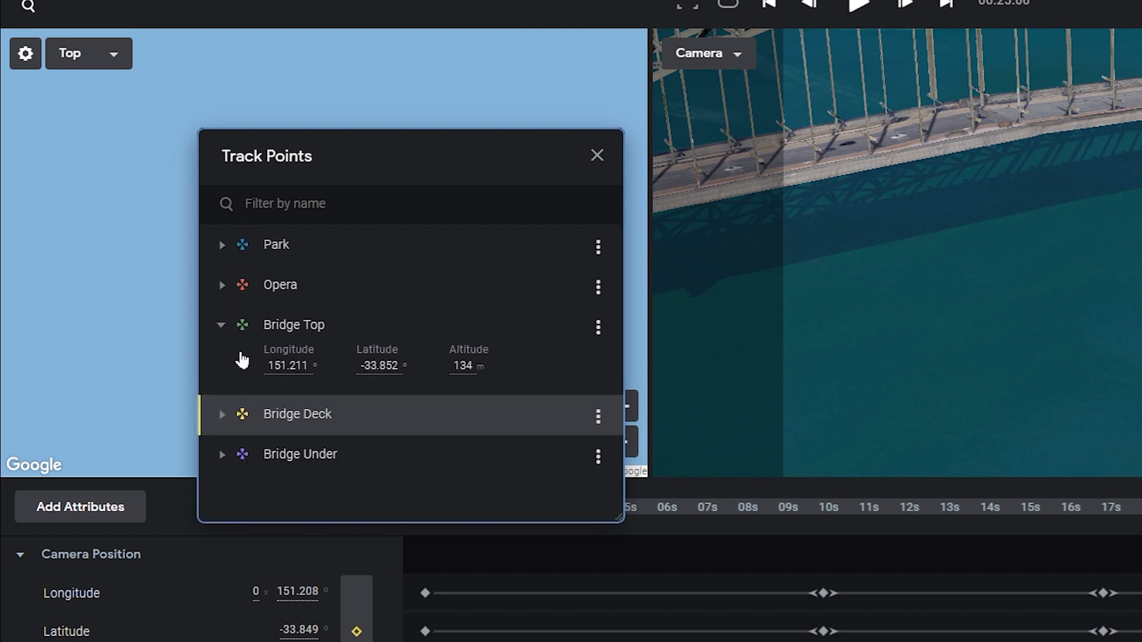
{"action": "left_click", "coordinate": [222, 327]}
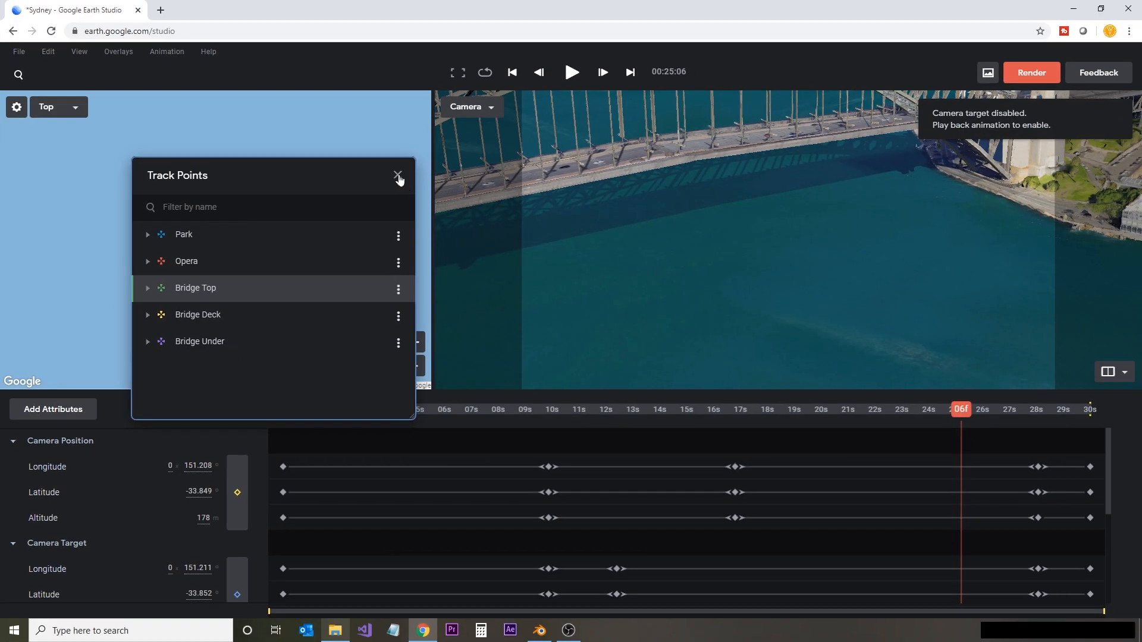
Close the track points list, return to the animation at 00:25:01 and add the Time of Day attribute
{"action": "left_click", "coordinate": [597, 156]}
{"action": "left_click", "coordinate": [957, 410]}
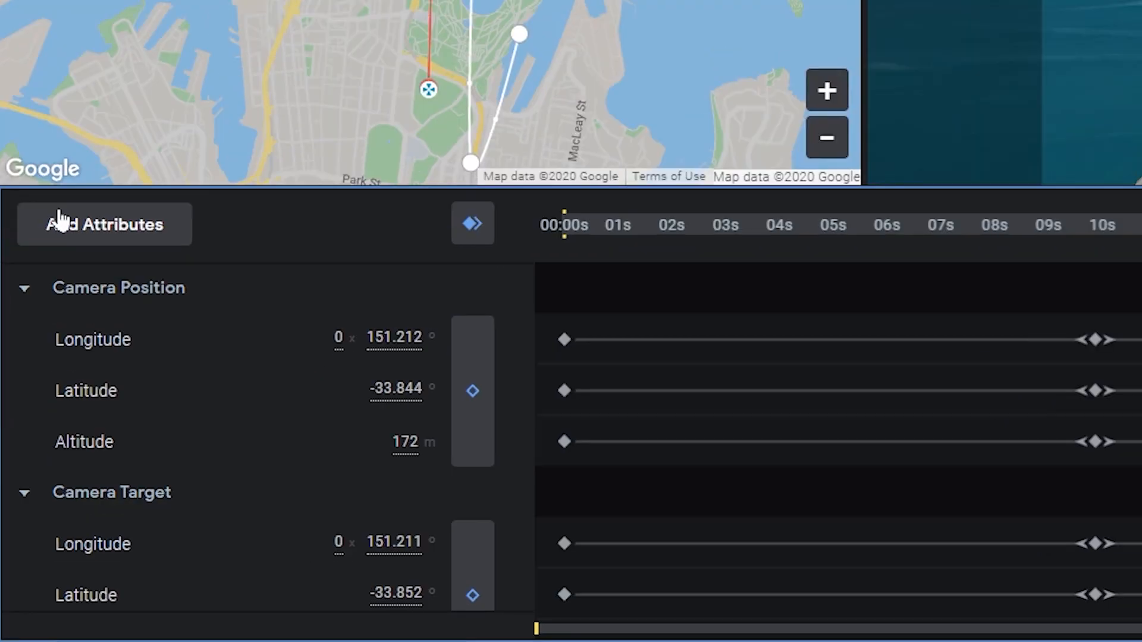
{"action": "left_click", "coordinate": [42, 411]}
{"action": "left_click", "coordinate": [39, 524]}
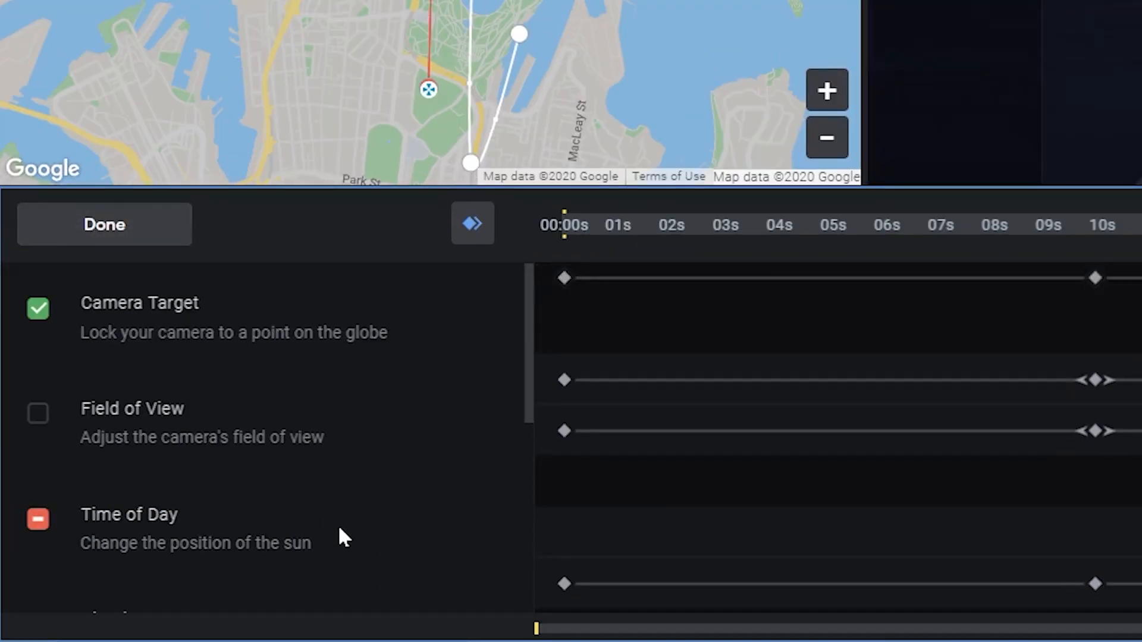
{"action": "key", "text": "Return"}
Set the environment time to 4/14/2020 01:18 GMT and check the daylight over the park at 00:02:07
{"action": "left_click", "coordinate": [373, 538]}
{"action": "left_click", "coordinate": [313, 563]}
{"action": "left_click_drag", "start_coordinate": [286, 562], "coordinate": [355, 567]}
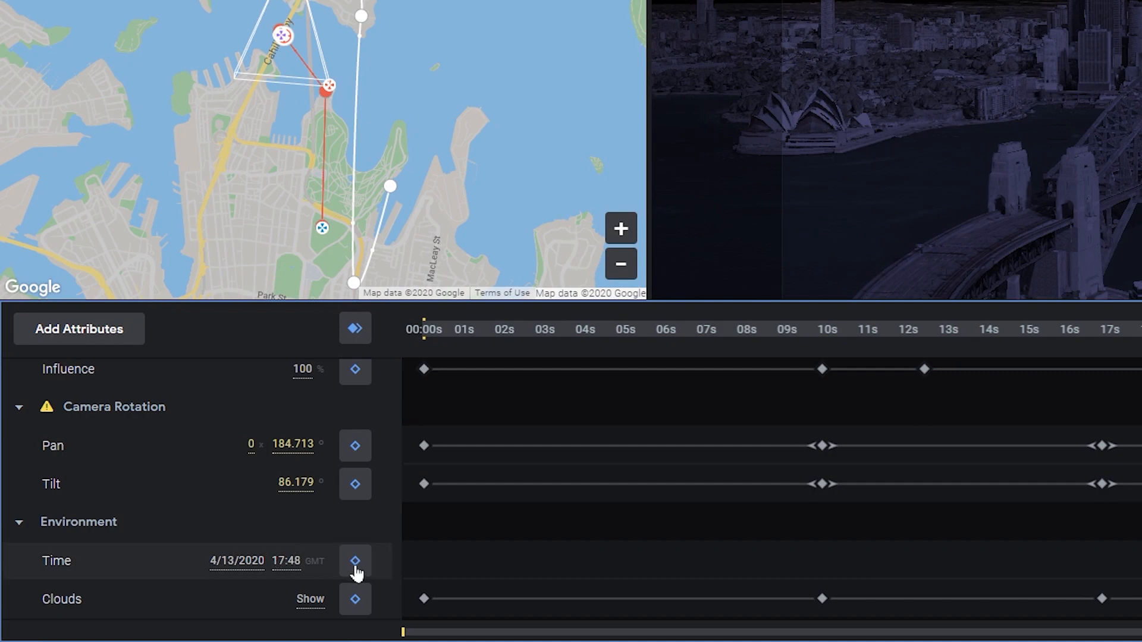
{"action": "left_click_drag", "start_coordinate": [282, 559], "coordinate": [531, 581]}
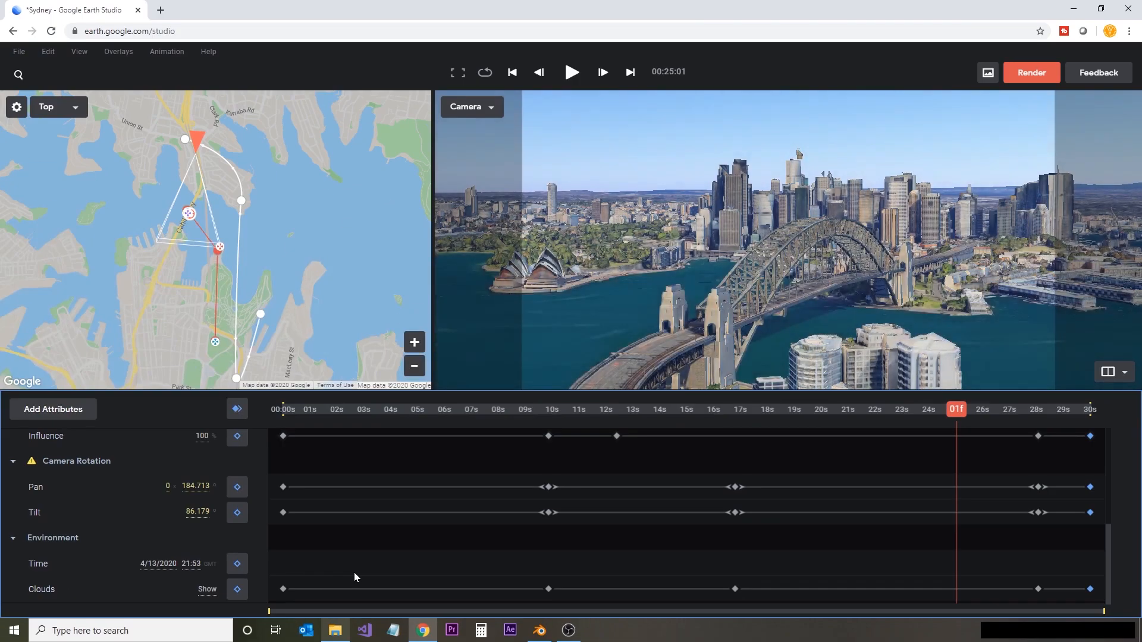
{"action": "left_click_drag", "start_coordinate": [355, 573], "coordinate": [405, 576]}
{"action": "left_click_drag", "start_coordinate": [956, 443], "coordinate": [342, 464]}
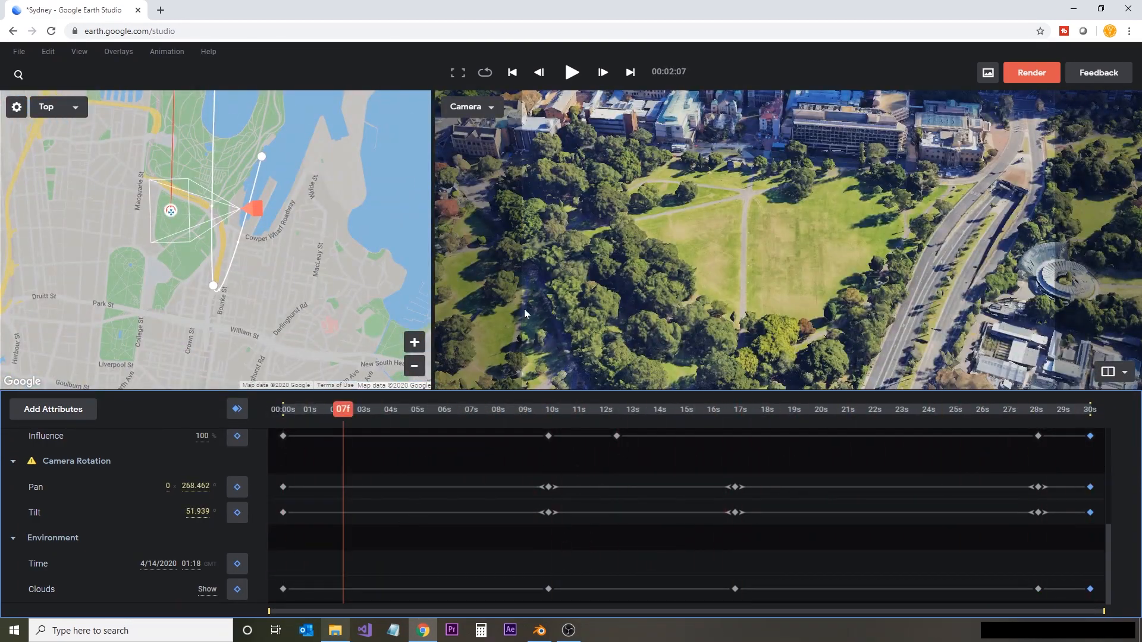
Save the project as Sydney in My Projects and open its render settings
{"action": "key", "text": "ctrl+s"}
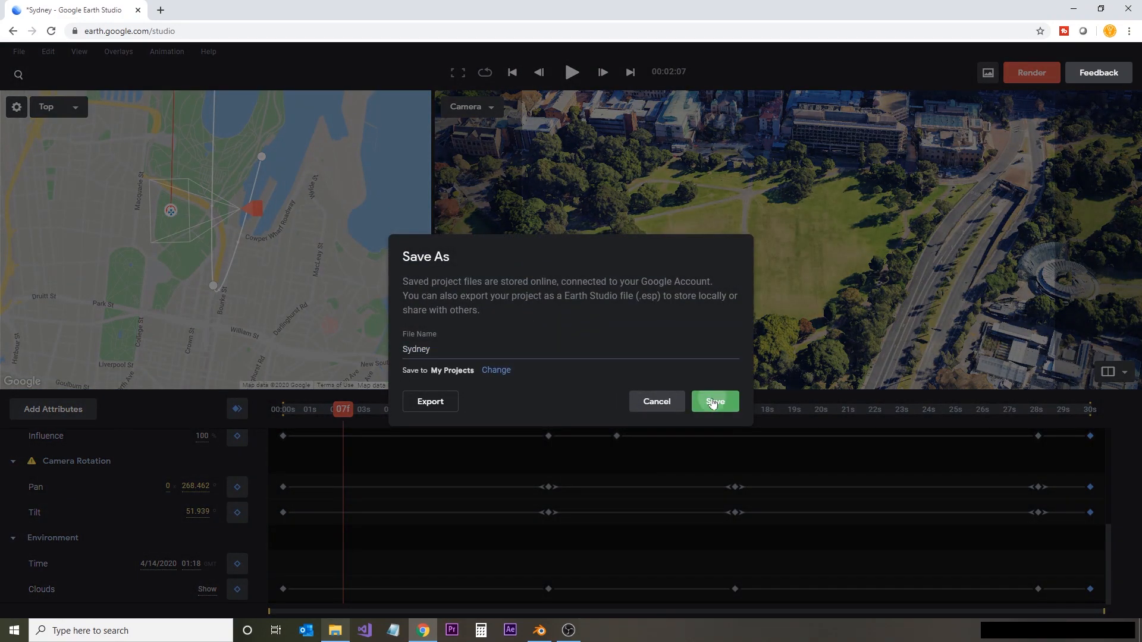
{"action": "left_click", "coordinate": [714, 399]}
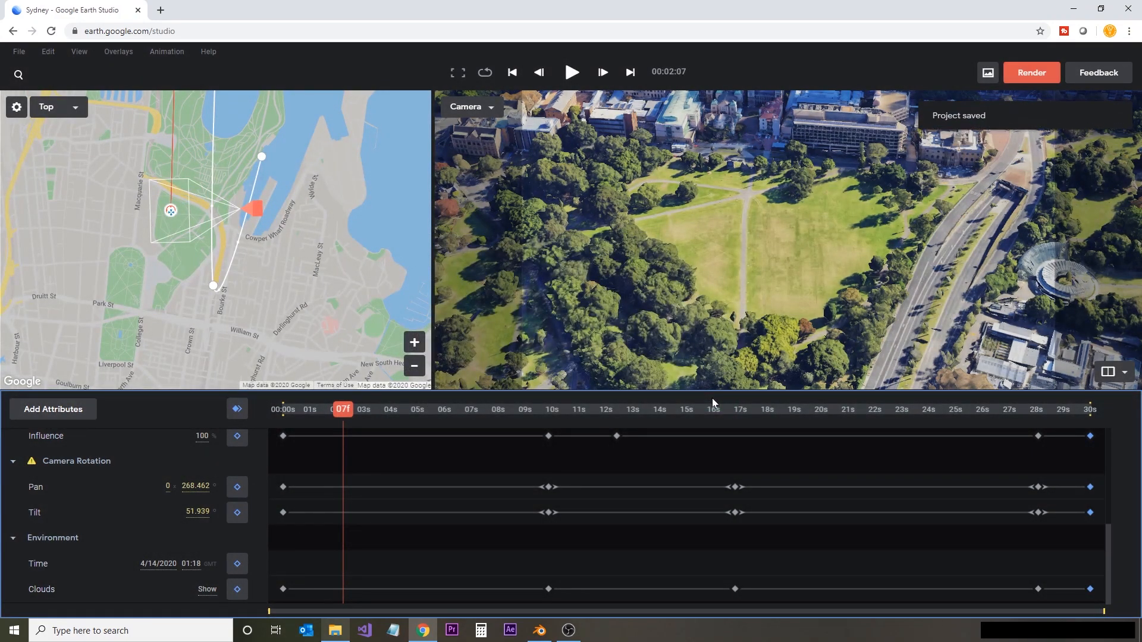
{"action": "left_click", "coordinate": [1024, 76]}
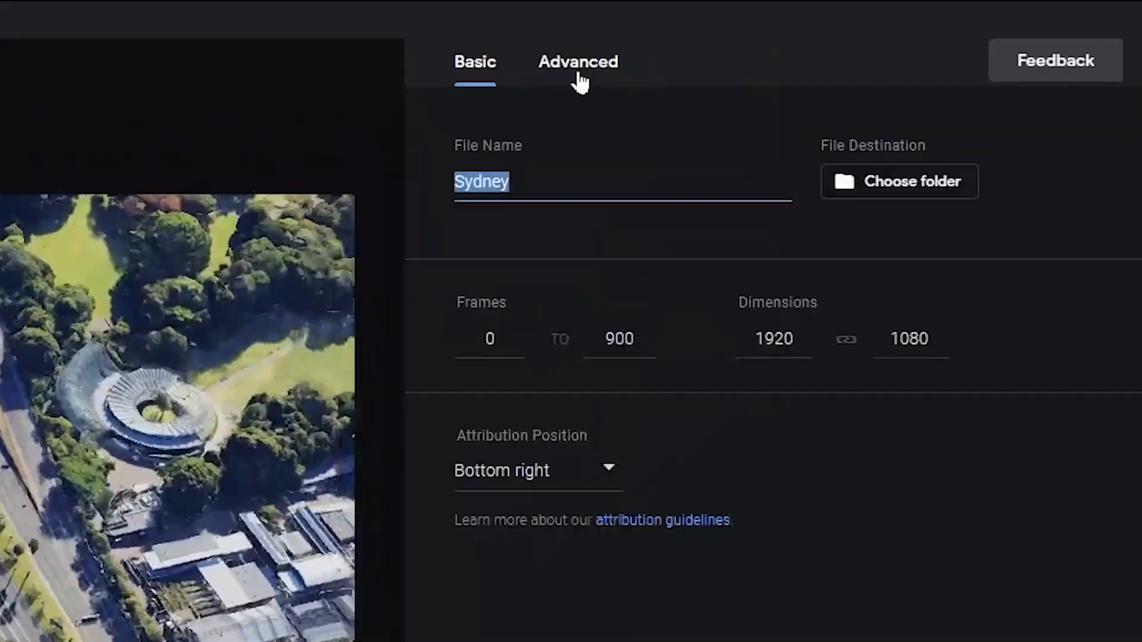
Configure the advanced render options with JSON 3D tracking data, Clean map style and High texture quality
{"action": "left_click", "coordinate": [577, 74]}
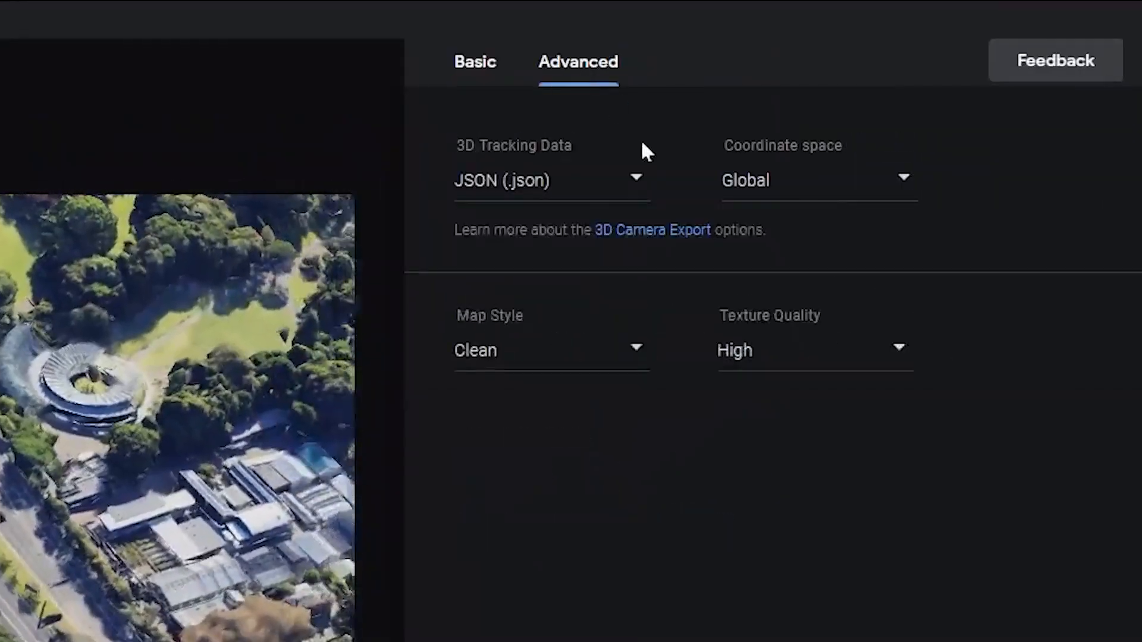
{"action": "left_click", "coordinate": [556, 184]}
{"action": "left_click", "coordinate": [510, 334]}
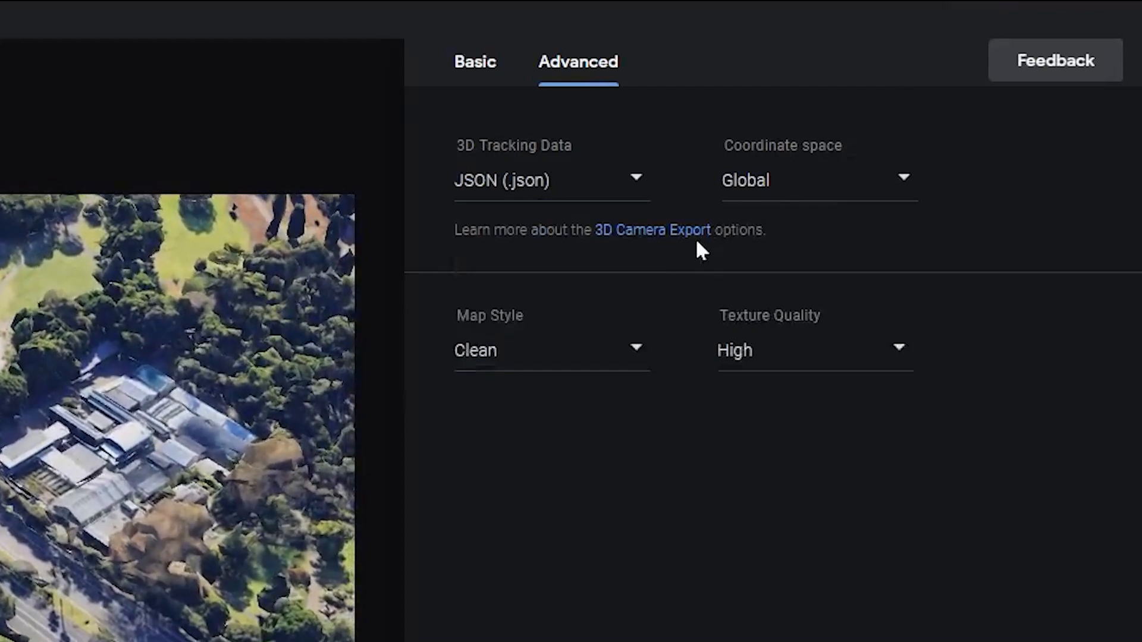
{"action": "left_click", "coordinate": [614, 352]}
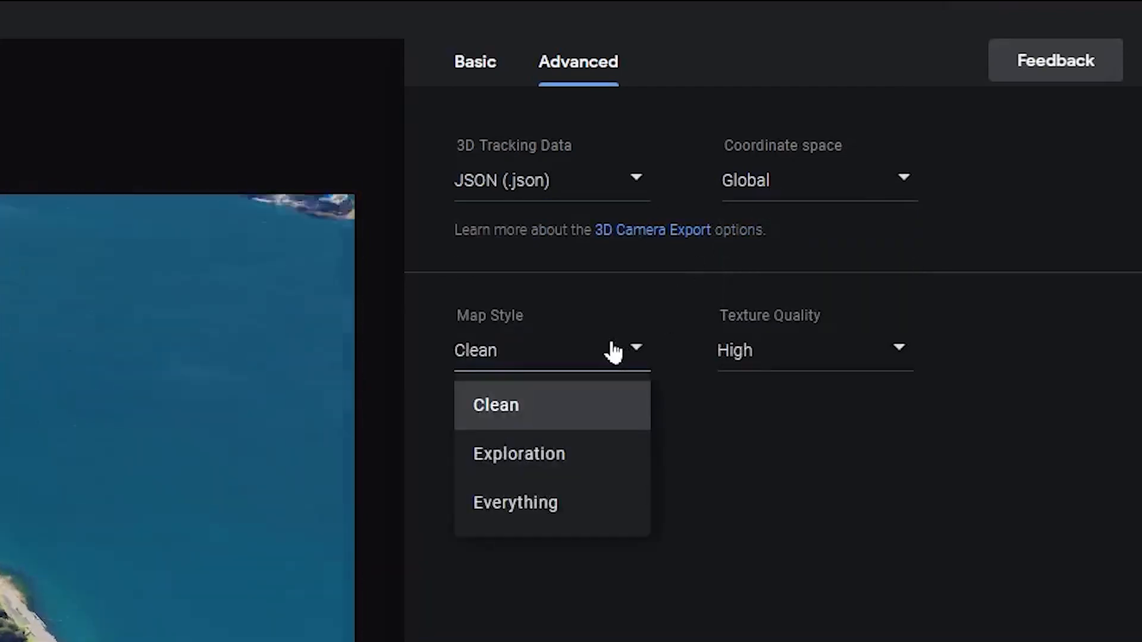
{"action": "left_click", "coordinate": [498, 402]}
{"action": "left_click", "coordinate": [777, 356]}
{"action": "left_click", "coordinate": [754, 454]}
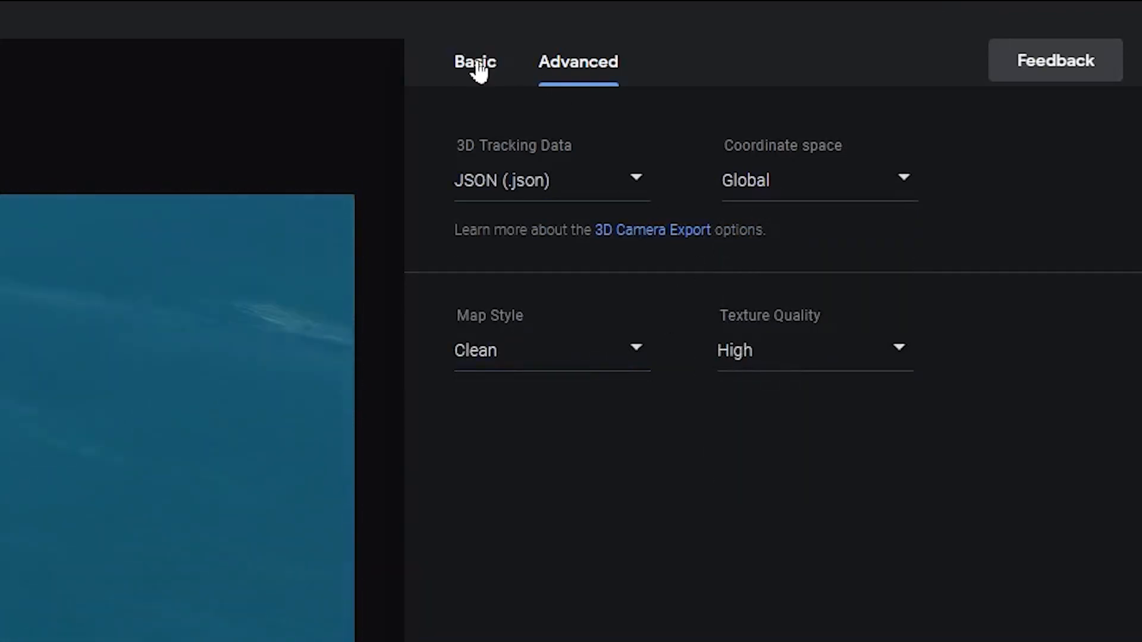
Choose the Sydney folder under D:\Local\Project as render destination, start the render and allow the site to view and edit its files
{"action": "left_click", "coordinate": [475, 64]}
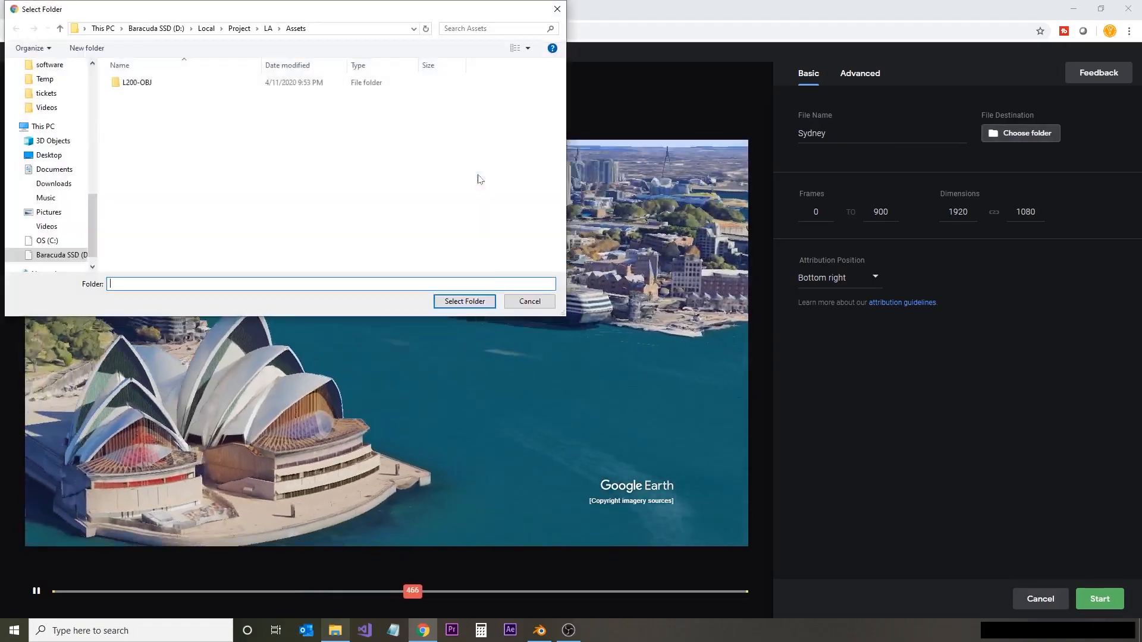
{"action": "left_click", "coordinate": [239, 28]}
{"action": "double_click", "coordinate": [134, 107]}
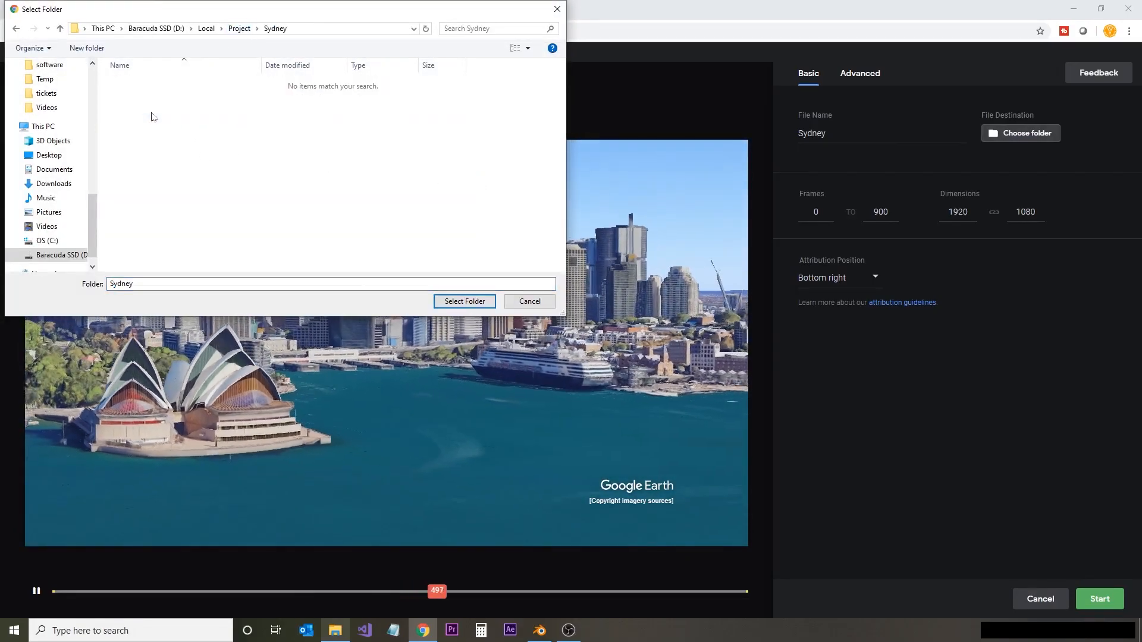
{"action": "left_click", "coordinate": [465, 301]}
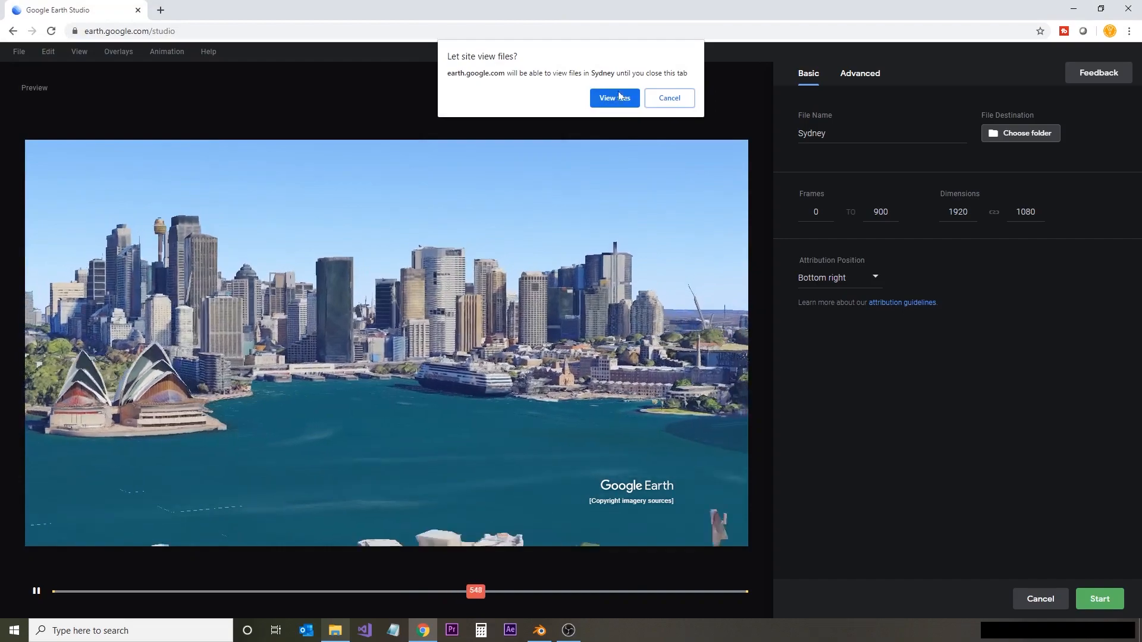
{"action": "left_click", "coordinate": [614, 100]}
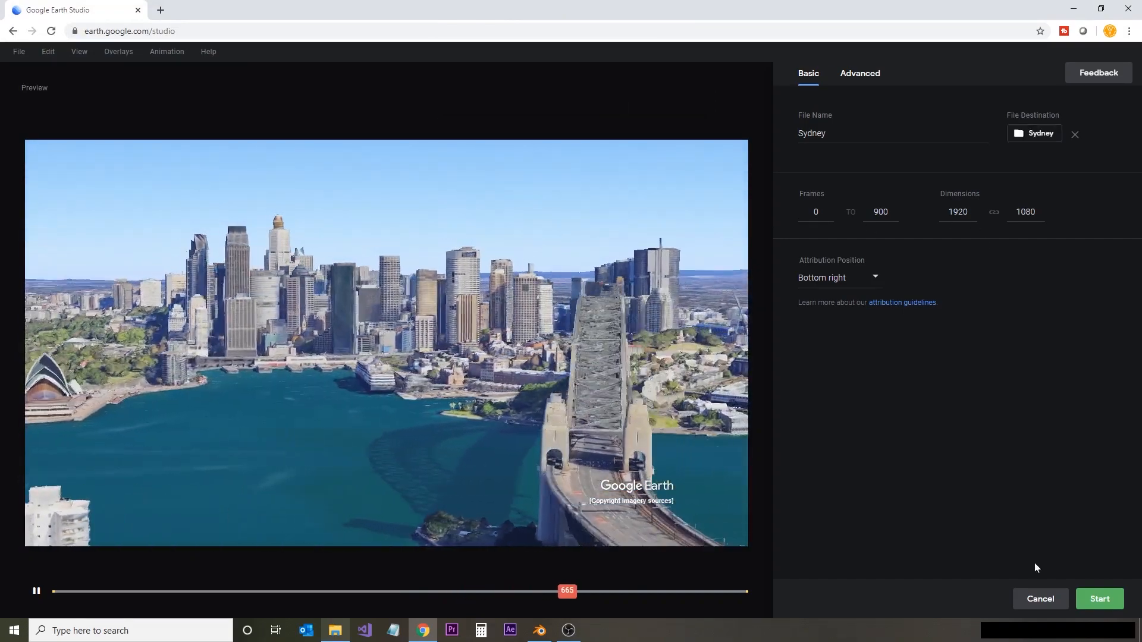
{"action": "left_click", "coordinate": [1099, 598]}
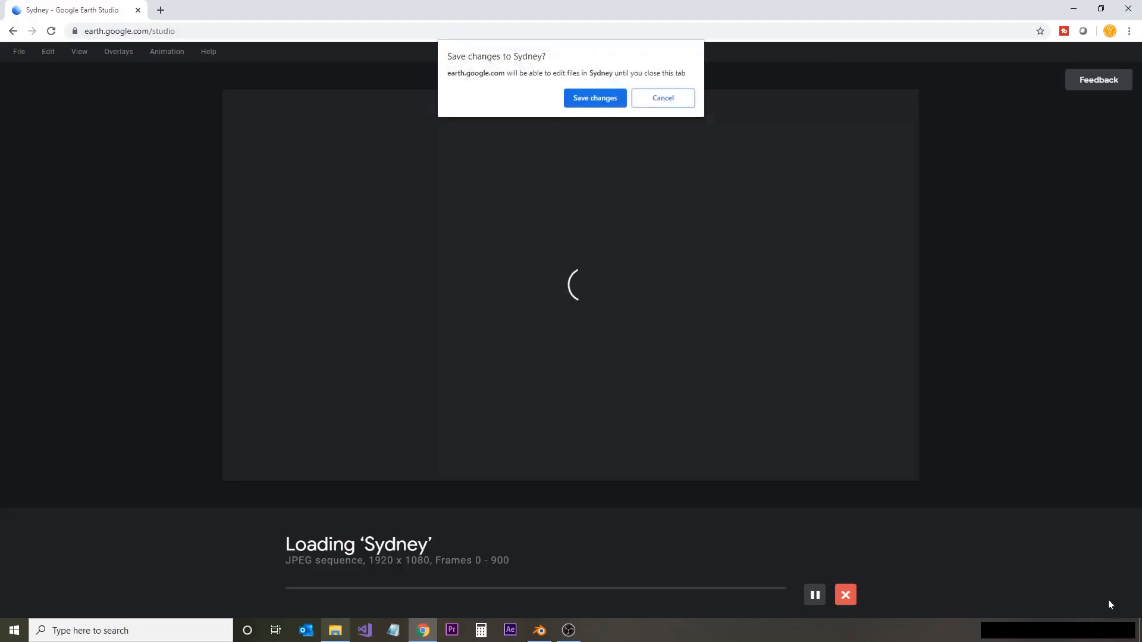
{"action": "left_click", "coordinate": [594, 98]}
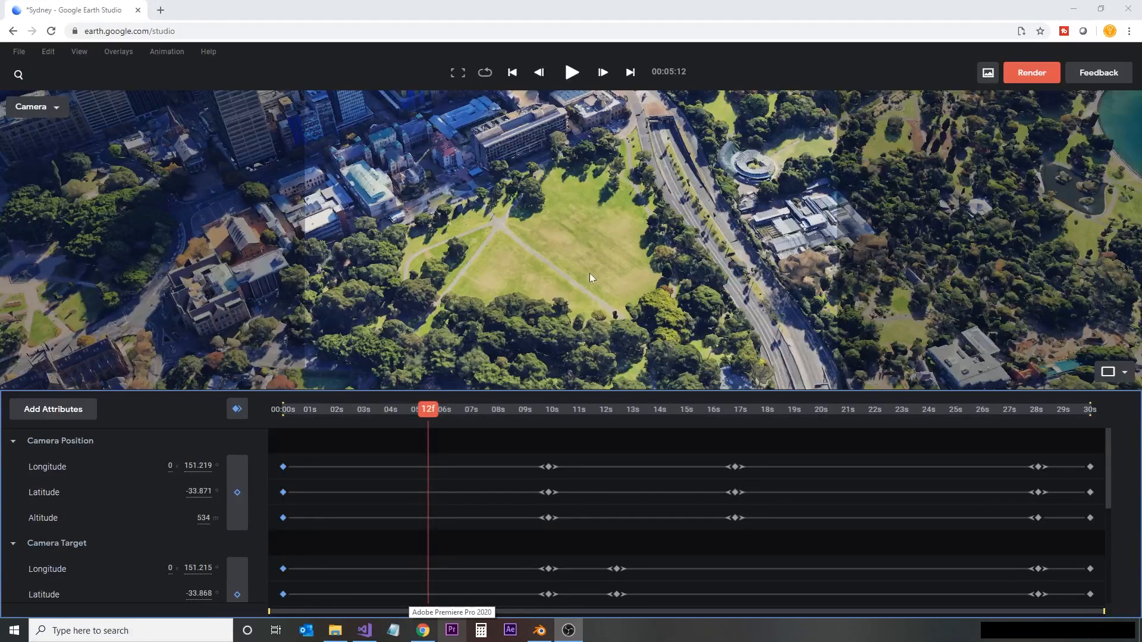
Switch to Blender, delete the default cube and create a new text block in the Scripting workspace
{"action": "left_click", "coordinate": [539, 630]}
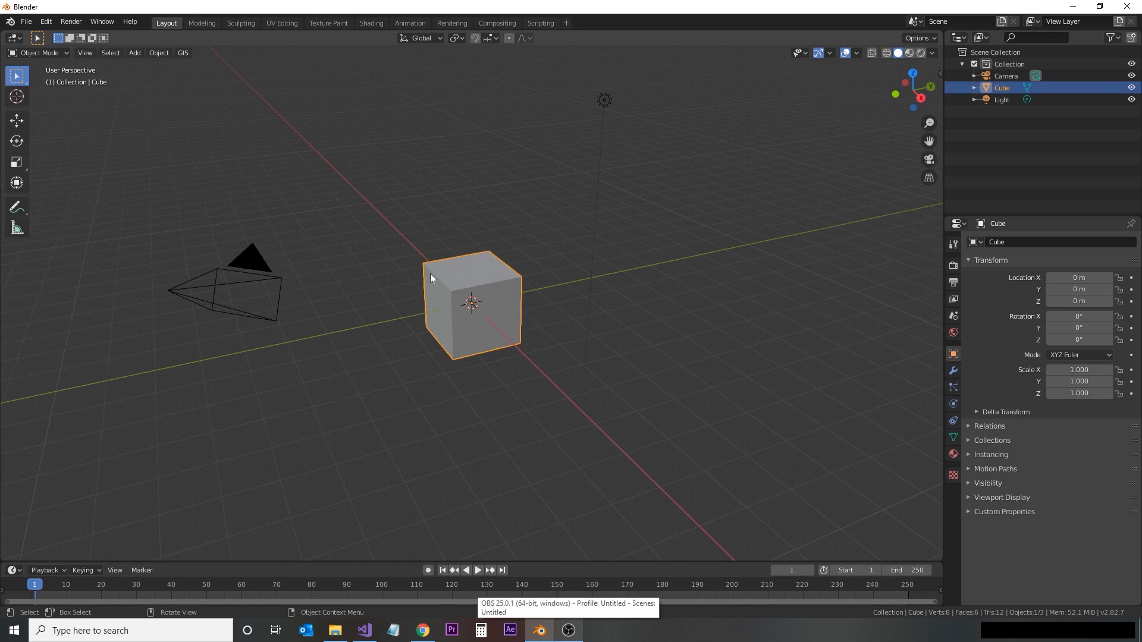
{"action": "key", "text": "Delete"}
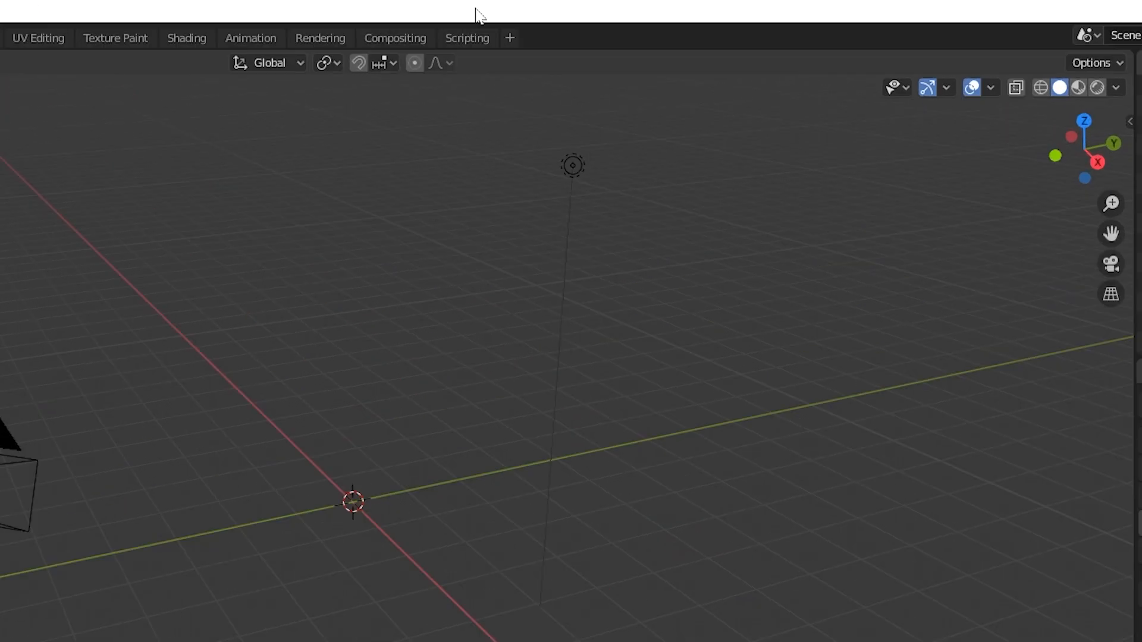
{"action": "left_click", "coordinate": [467, 38]}
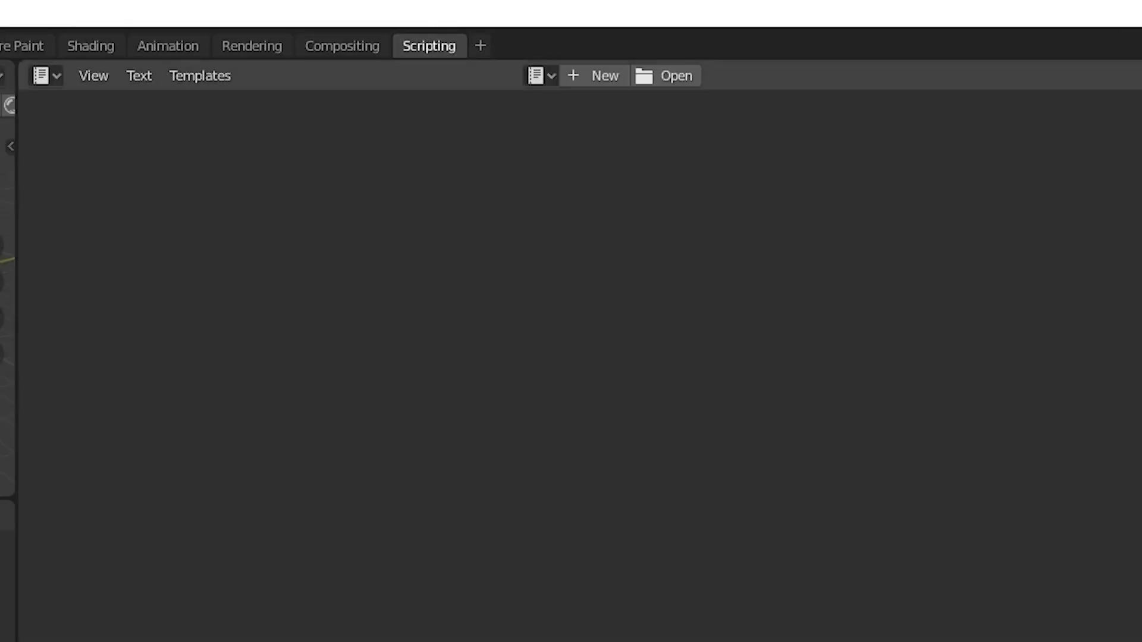
{"action": "left_click", "coordinate": [603, 76]}
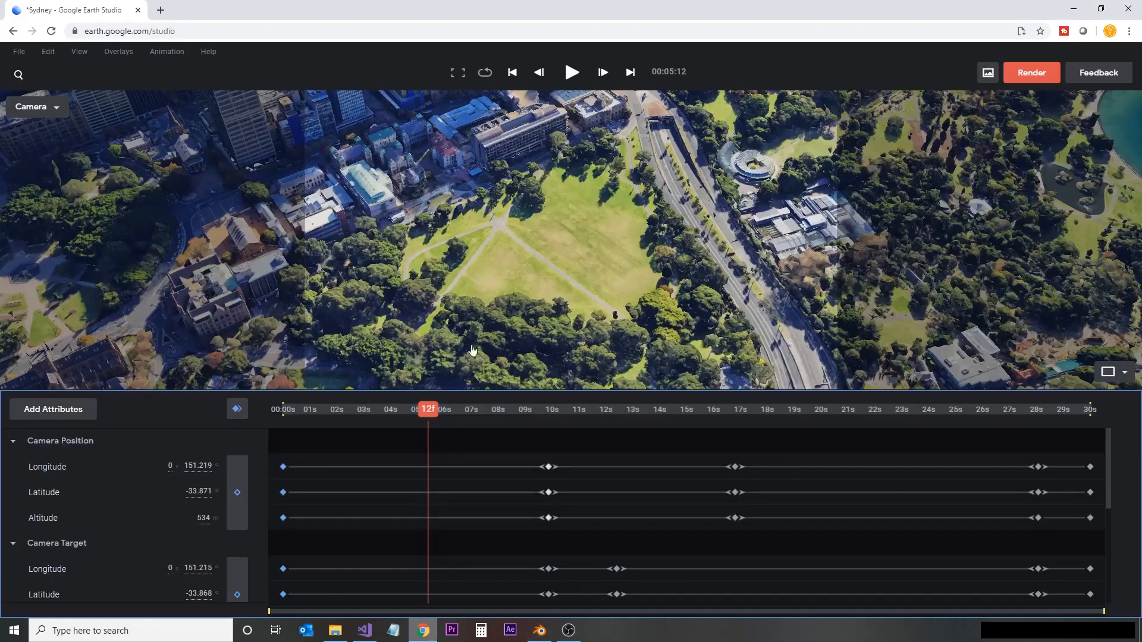
In a new browser tab, open the raw GES_importscript.py from GitHub's imagiscope/Blender_GES_Import repository and select all its code for copying
{"action": "left_click", "coordinate": [160, 10]}
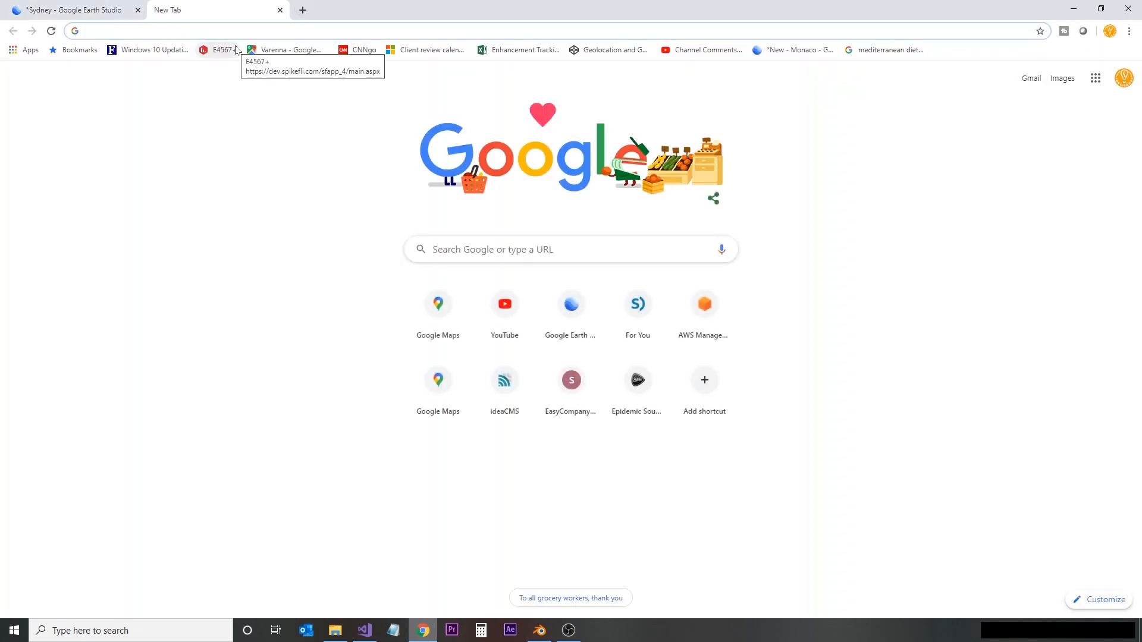
{"action": "type", "text": "github.com/im"}
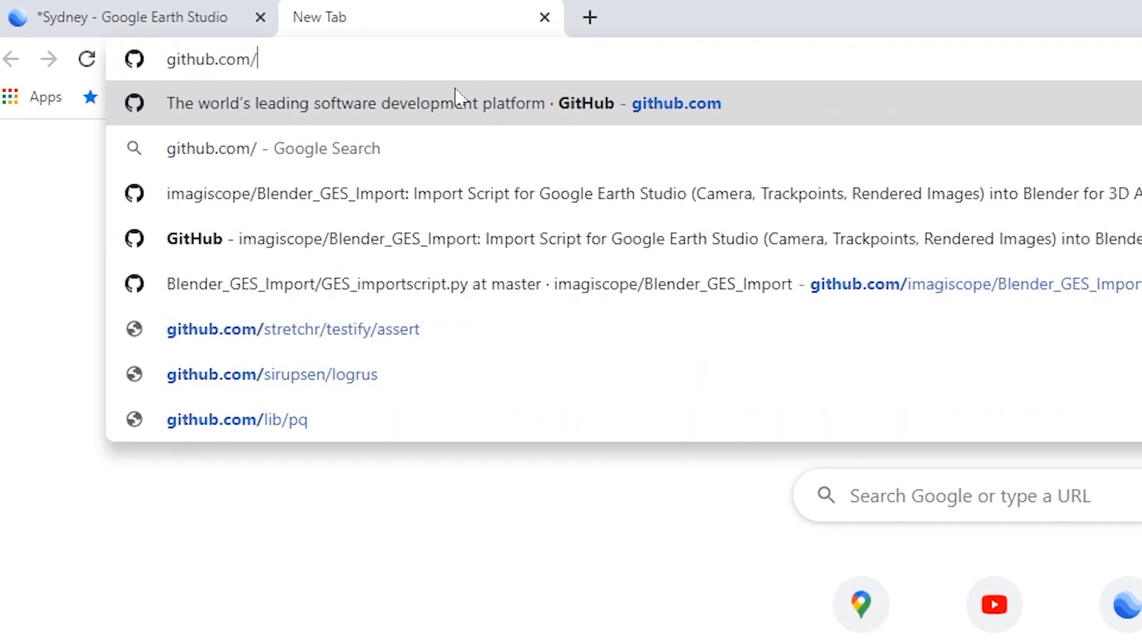
{"action": "key", "text": "Return"}
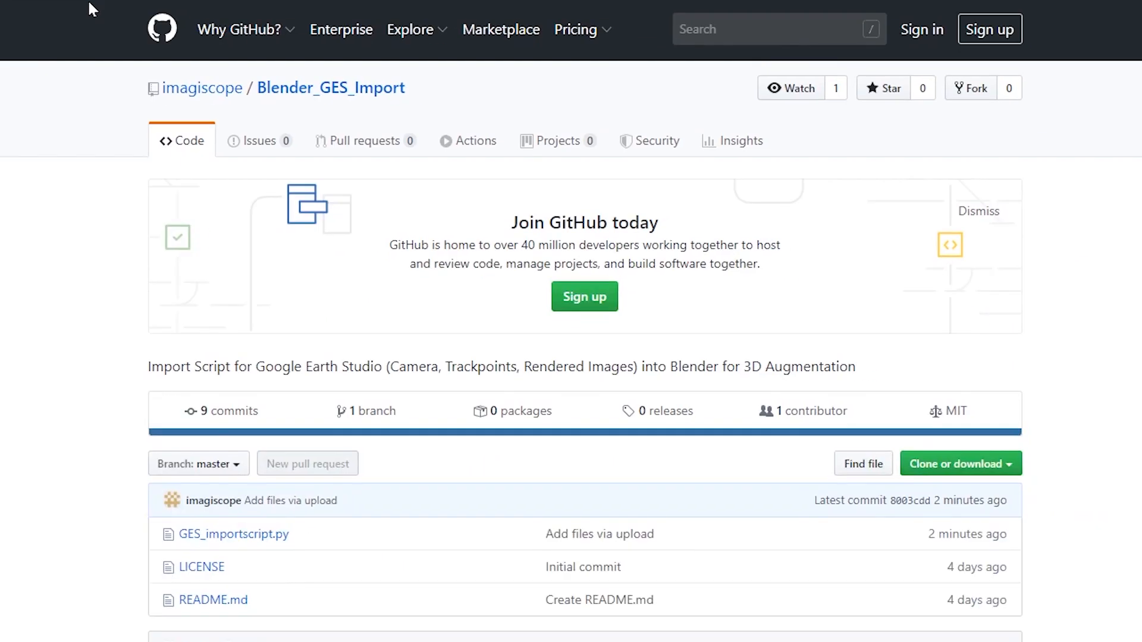
{"action": "left_click", "coordinate": [270, 536]}
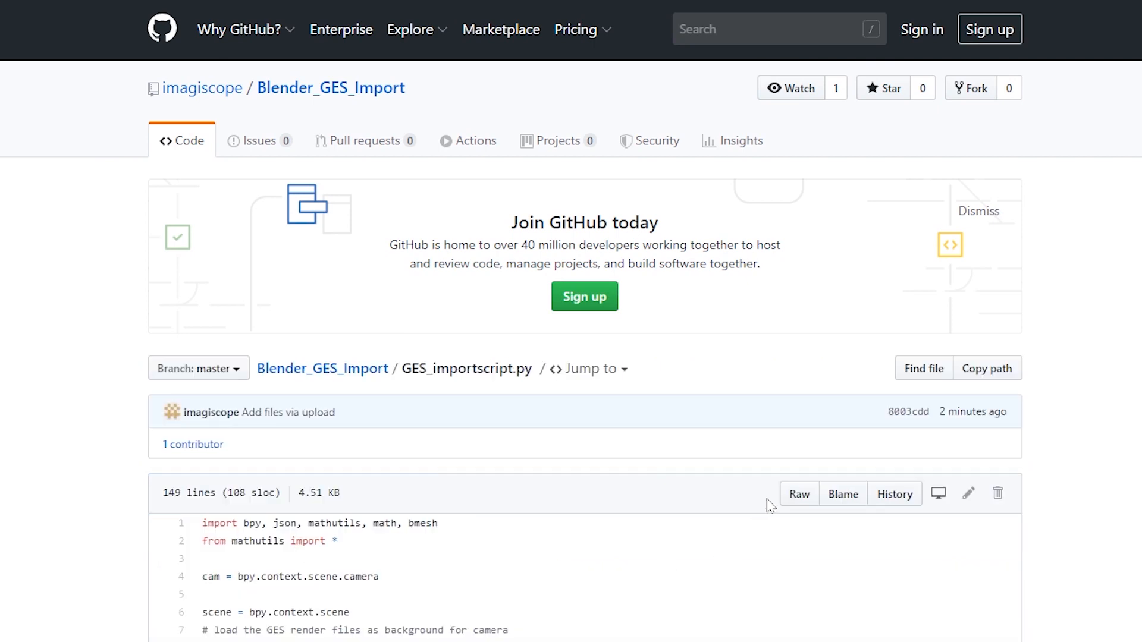
{"action": "left_click", "coordinate": [798, 495]}
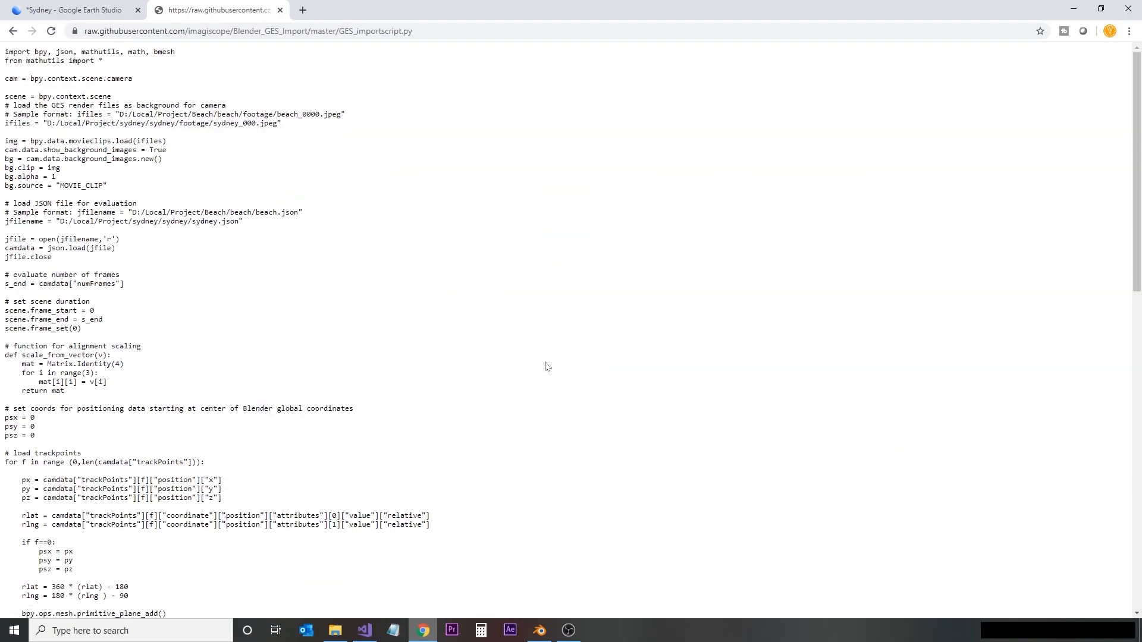
{"action": "key", "text": "ctrl+a"}
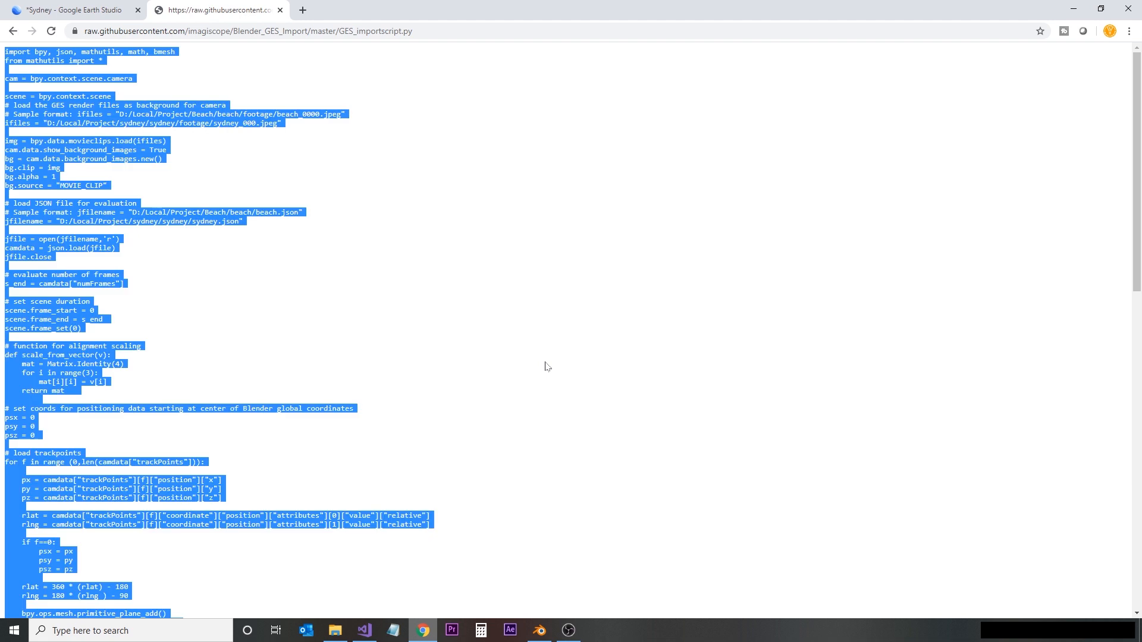
Switch back to Blender and paste the copied import script into the empty text block
{"action": "left_click", "coordinate": [539, 631]}
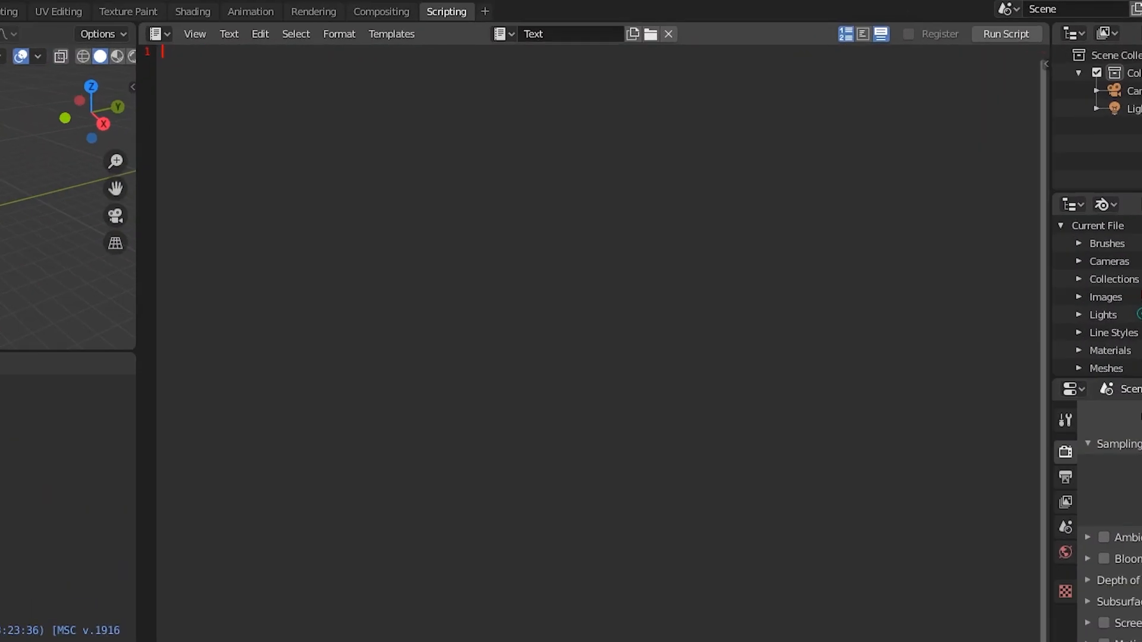
{"action": "key", "text": "ctrl+v"}
{"action": "scroll", "coordinate": [595, 297], "scroll_direction": "up", "scroll_amount": 20}
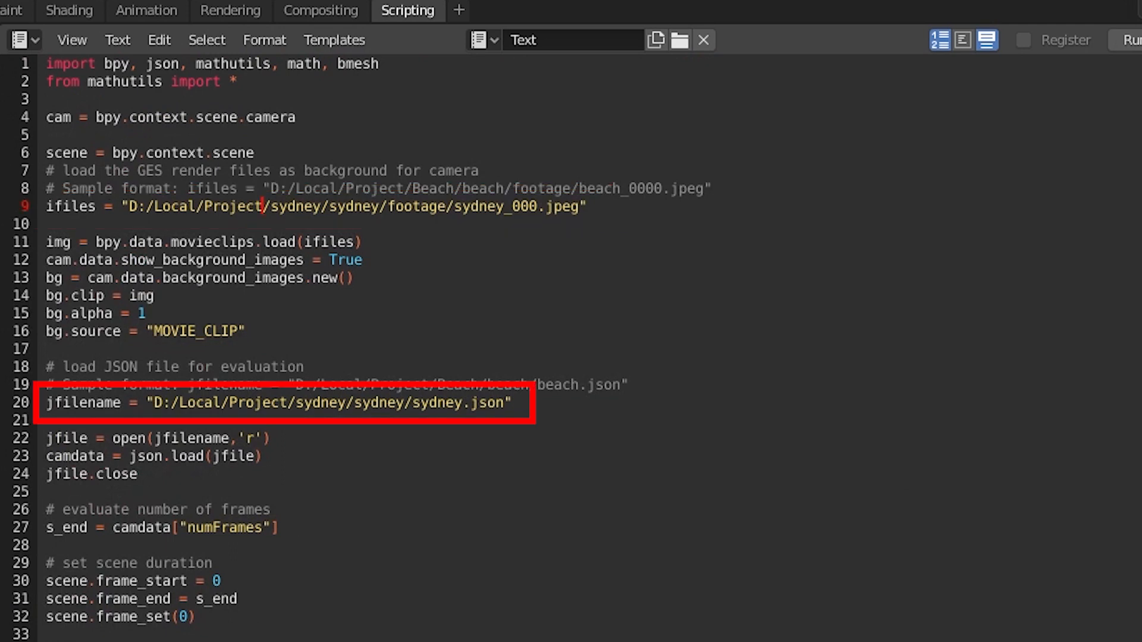
Examine the folder and file names in the ifiles path on line 9 and the jfilename path on line 20
{"action": "double_click", "coordinate": [295, 206]}
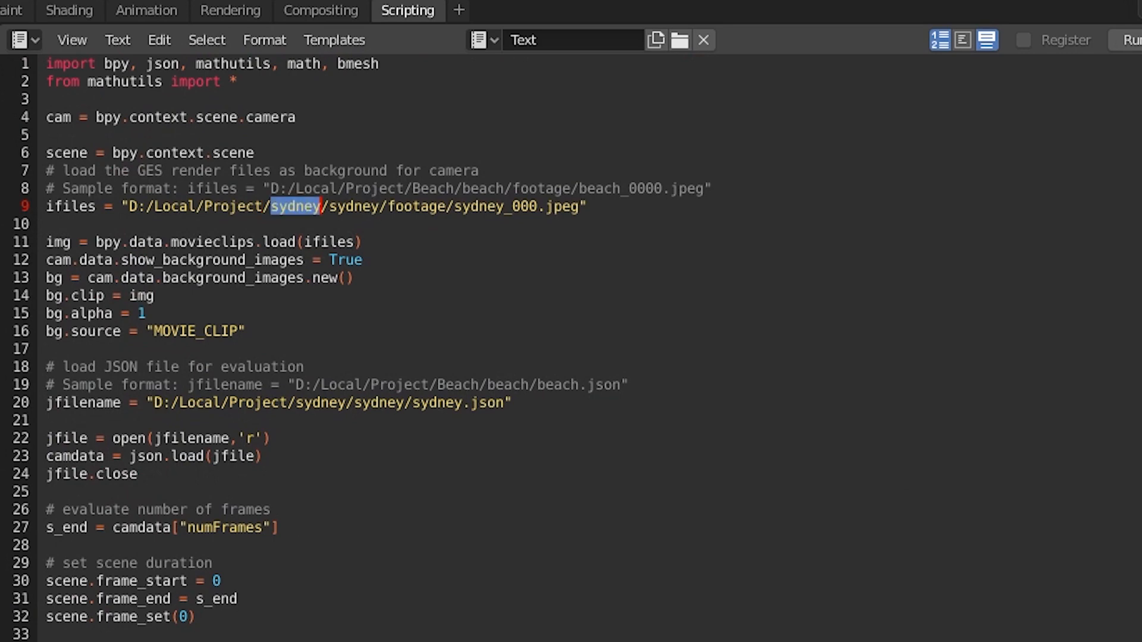
{"action": "double_click", "coordinate": [353, 206]}
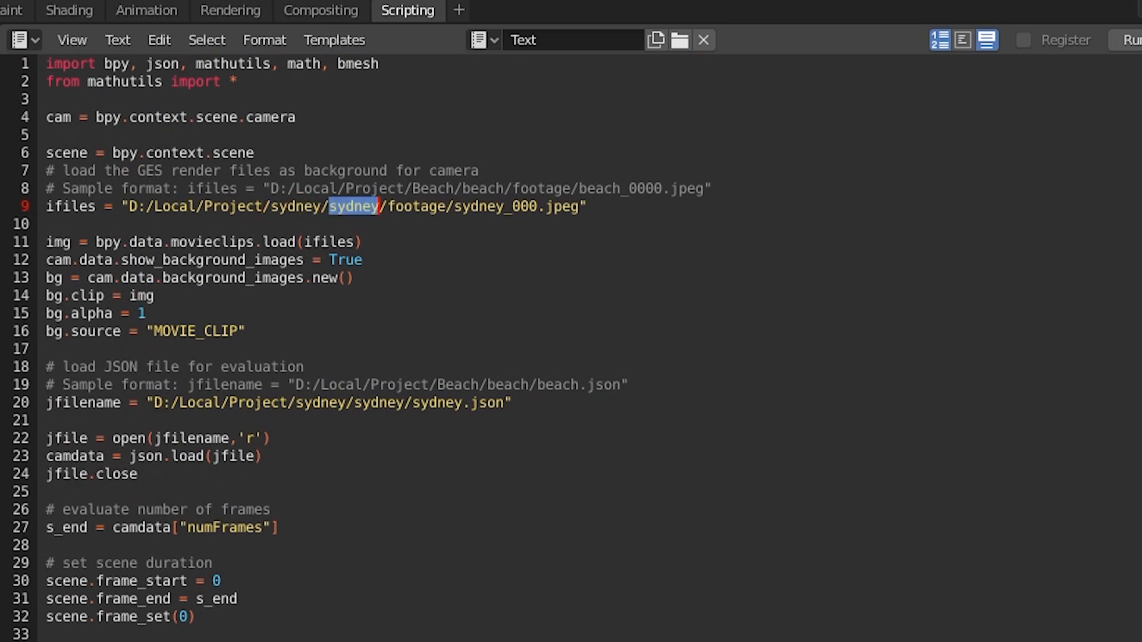
{"action": "double_click", "coordinate": [495, 206]}
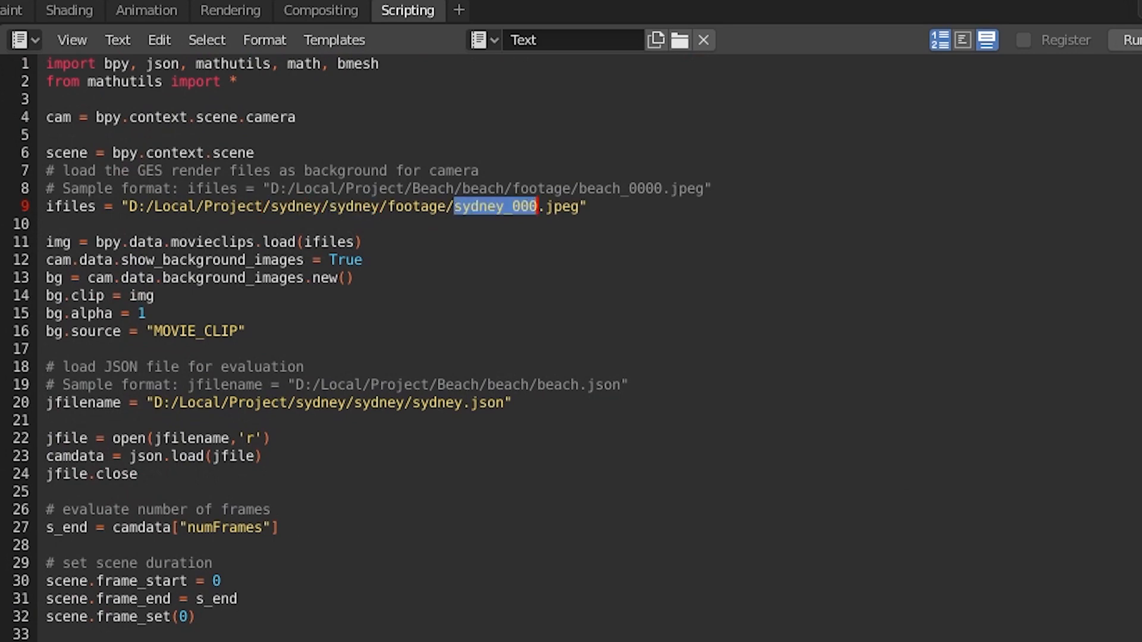
{"action": "double_click", "coordinate": [320, 402]}
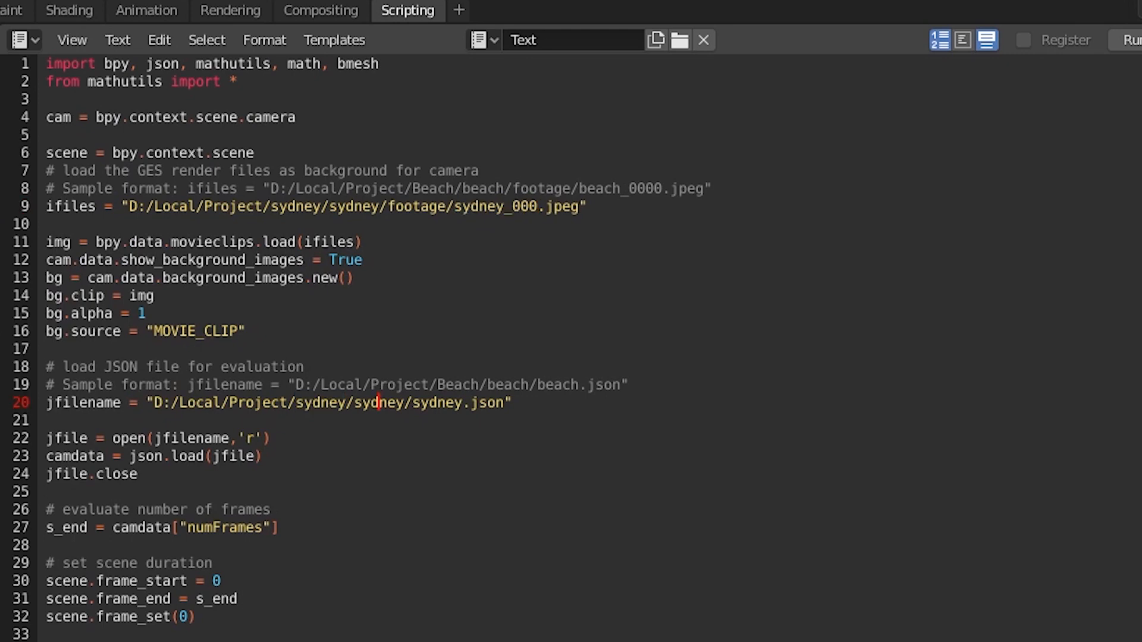
{"action": "double_click", "coordinate": [379, 402]}
{"action": "double_click", "coordinate": [437, 403]}
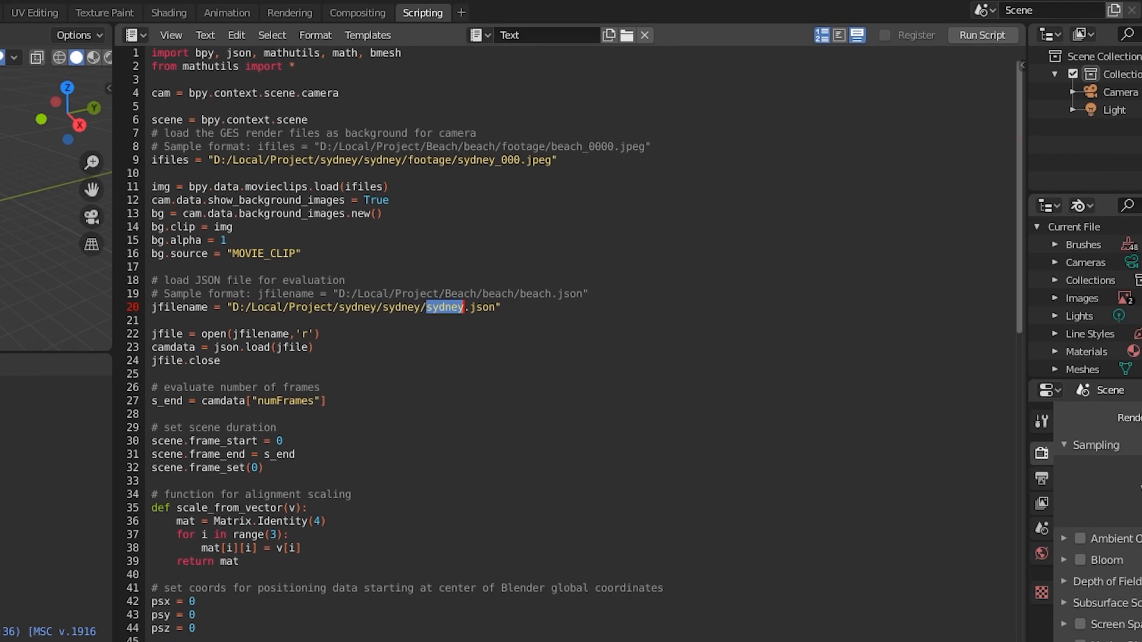
Run the import script, then expand and select the imported _GES_WORLD object in the outliner
{"action": "left_click", "coordinate": [345, 280]}
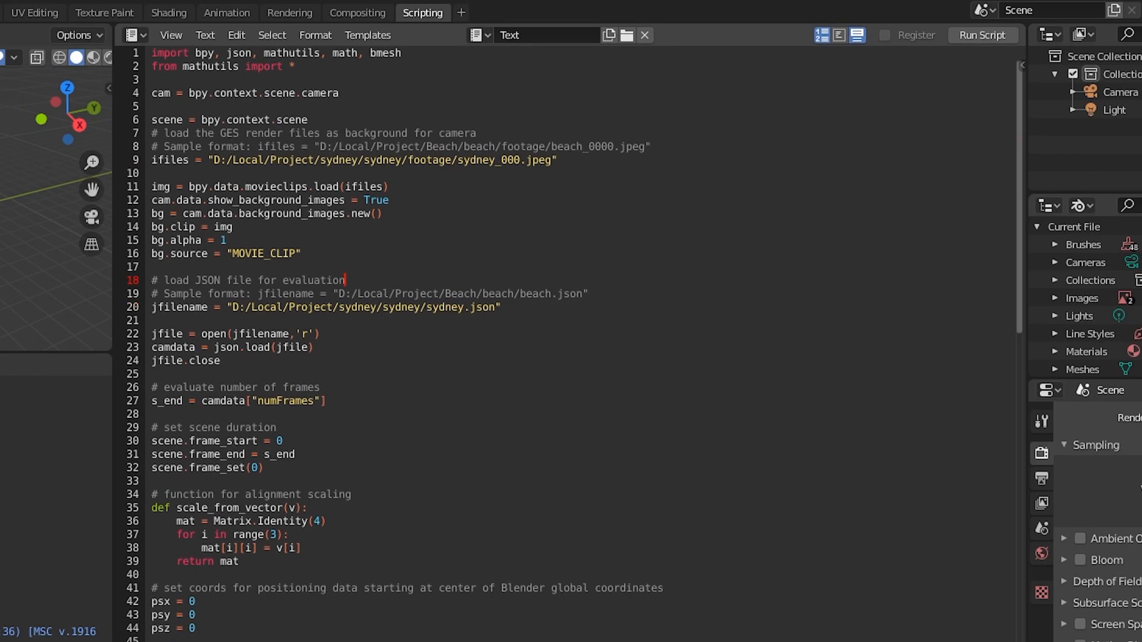
{"action": "left_click", "coordinate": [983, 37]}
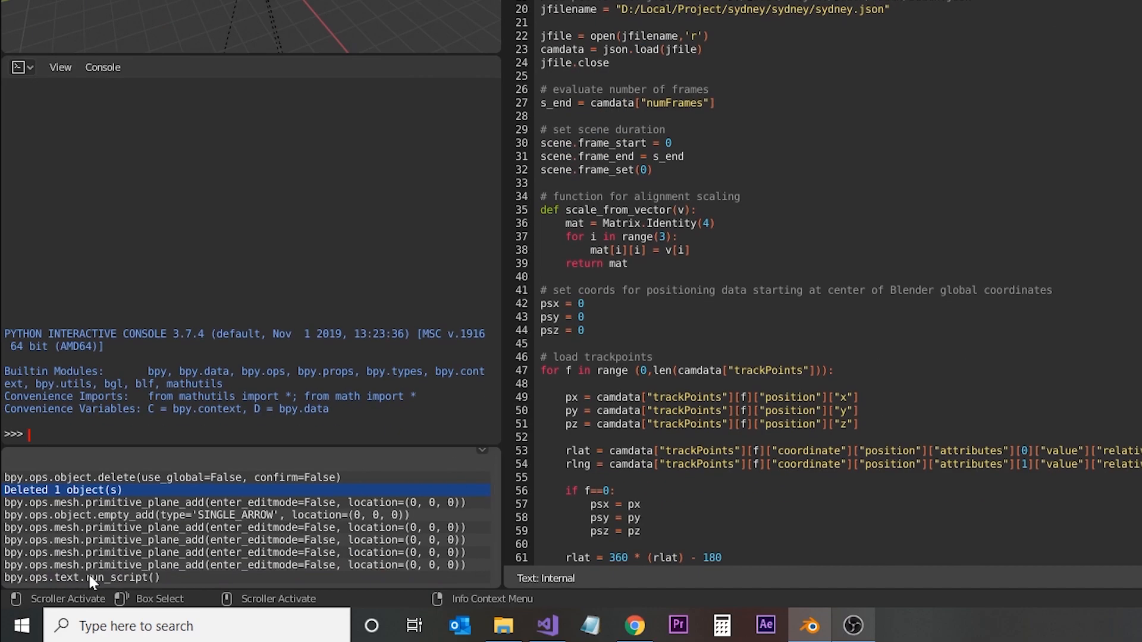
{"action": "left_click", "coordinate": [89, 578]}
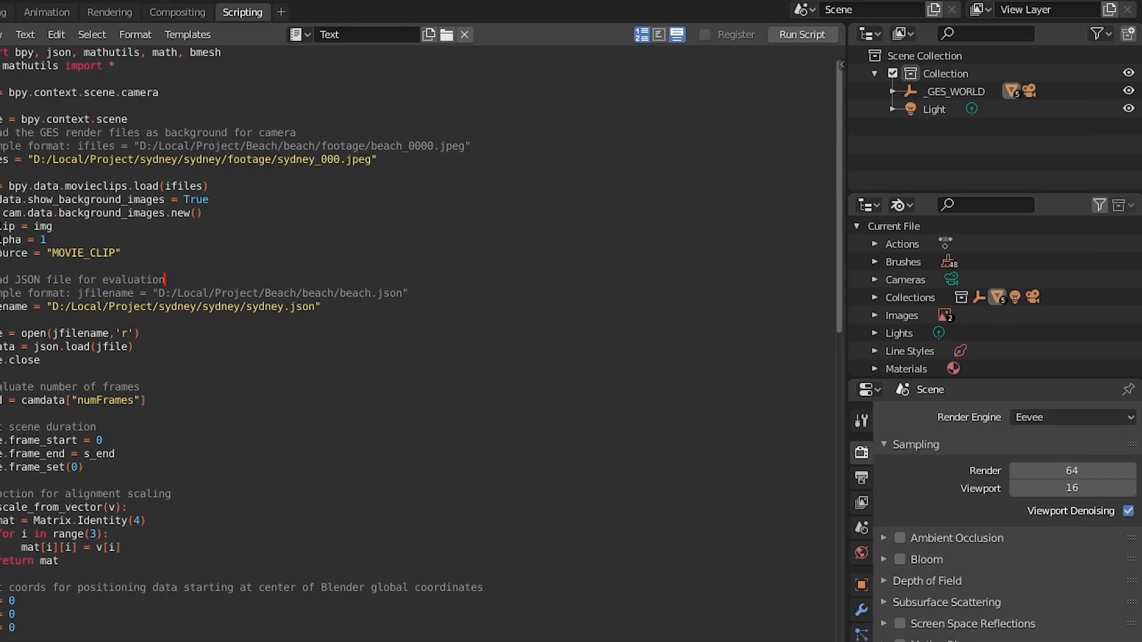
{"action": "left_click", "coordinate": [892, 91]}
{"action": "left_click", "coordinate": [954, 93]}
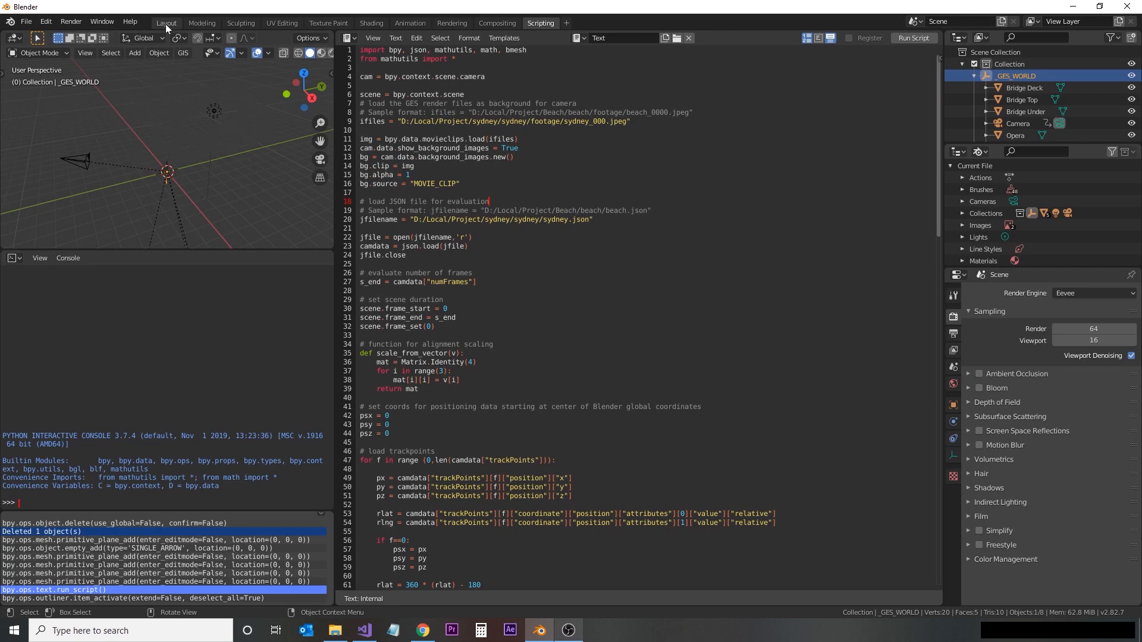
Switch to the Layout workspace and view the imported Sydney footage through the scene camera
{"action": "left_click", "coordinate": [166, 23]}
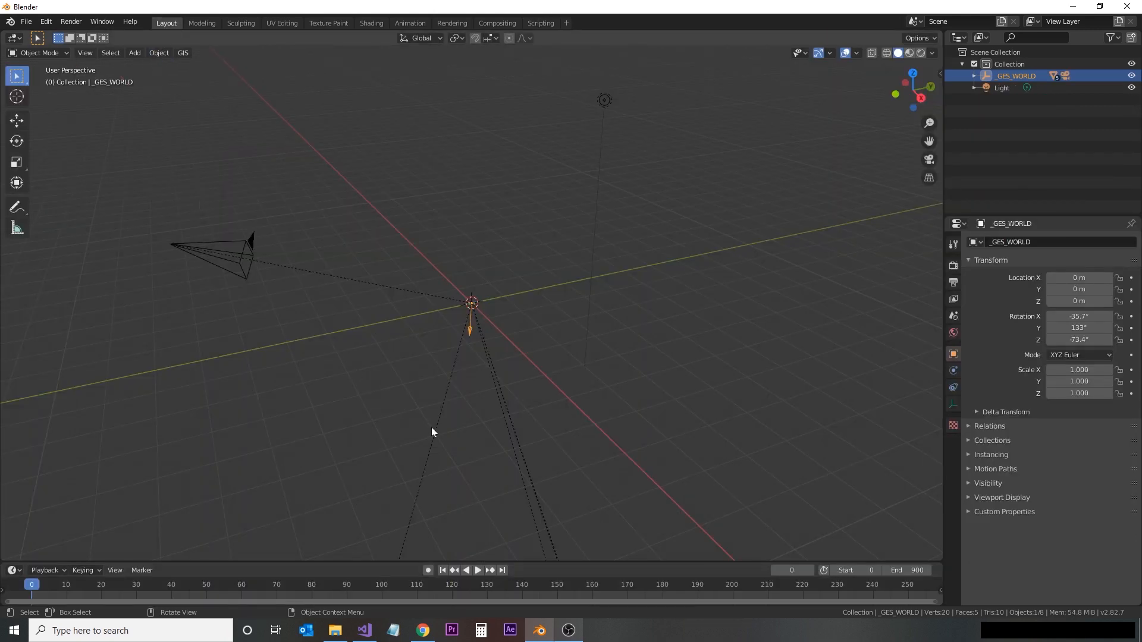
{"action": "left_click", "coordinate": [929, 159]}
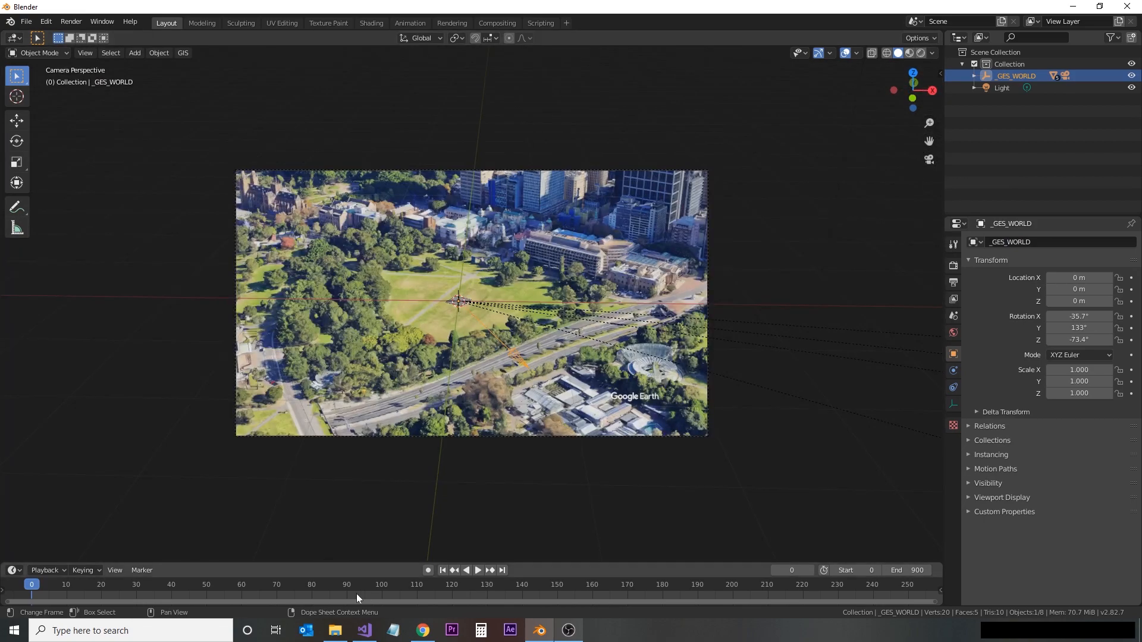
{"action": "scroll", "coordinate": [404, 421], "scroll_direction": "up", "scroll_amount": 3}
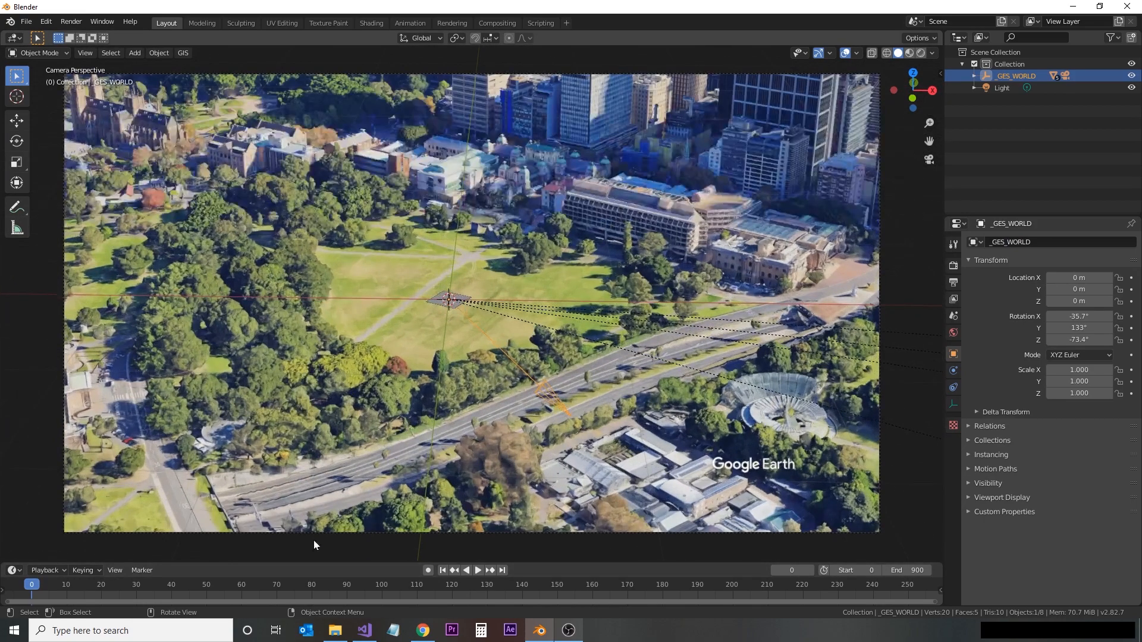
Fit the full frame range in the timeline and scrub through the Sydney footage, returning to frame 0
{"action": "left_click", "coordinate": [114, 570]}
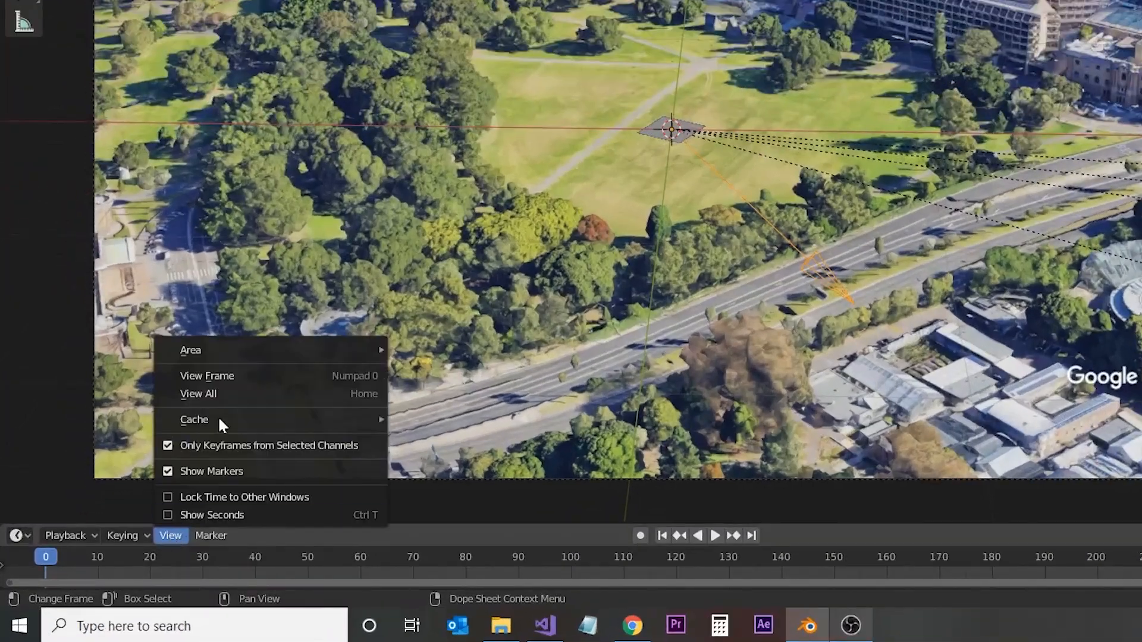
{"action": "left_click", "coordinate": [221, 393]}
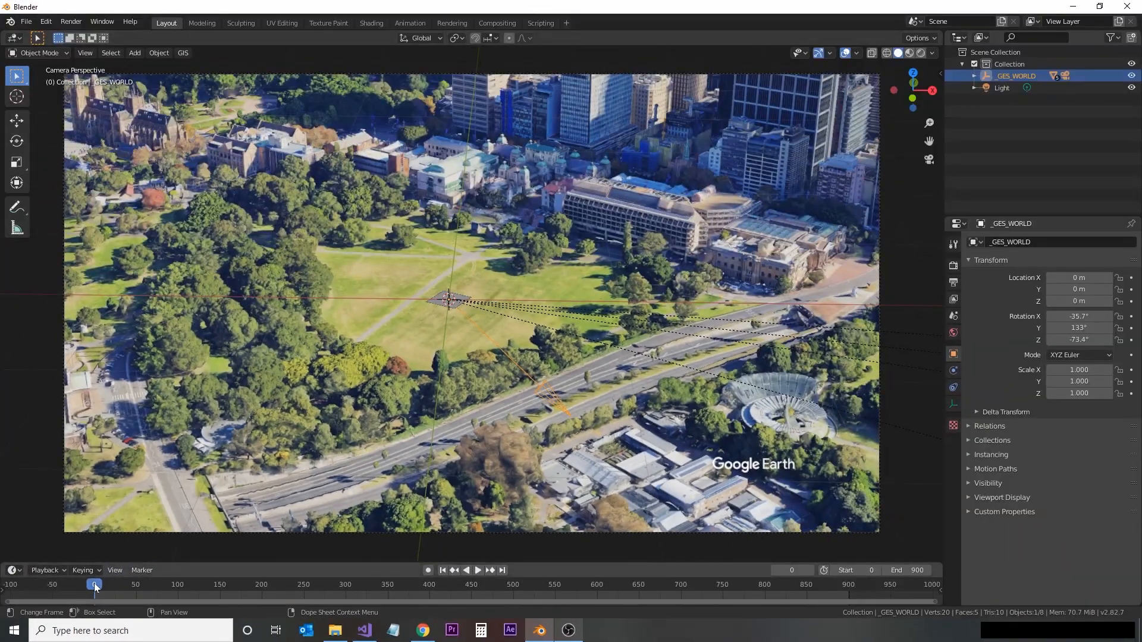
{"action": "left_click_drag", "start_coordinate": [95, 586], "coordinate": [470, 597]}
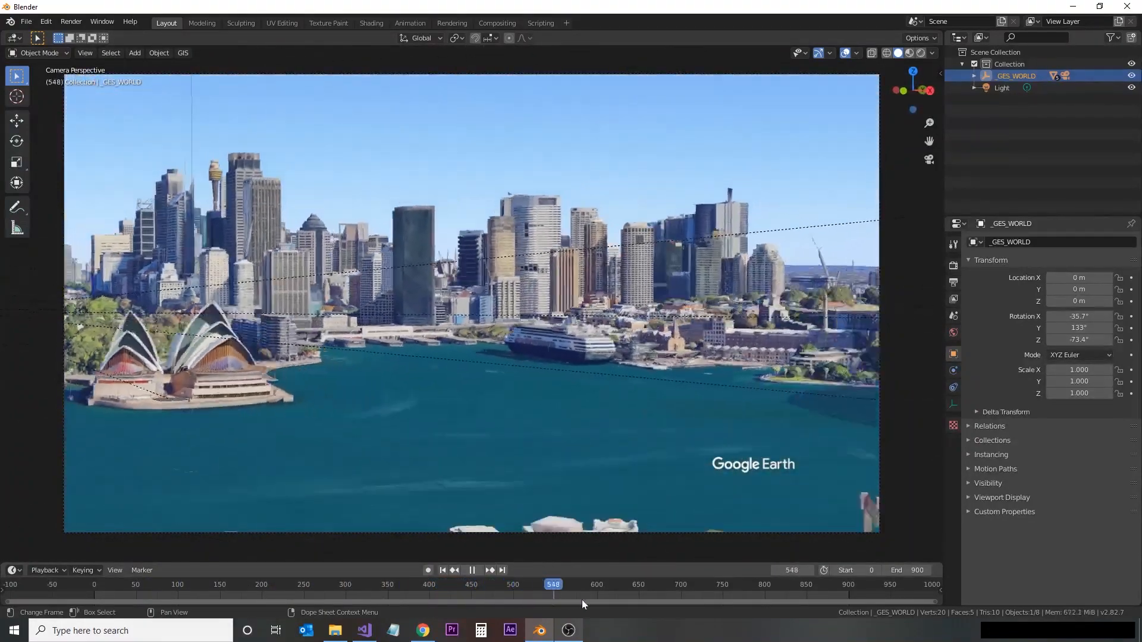
{"action": "left_click_drag", "start_coordinate": [582, 600], "coordinate": [84, 575]}
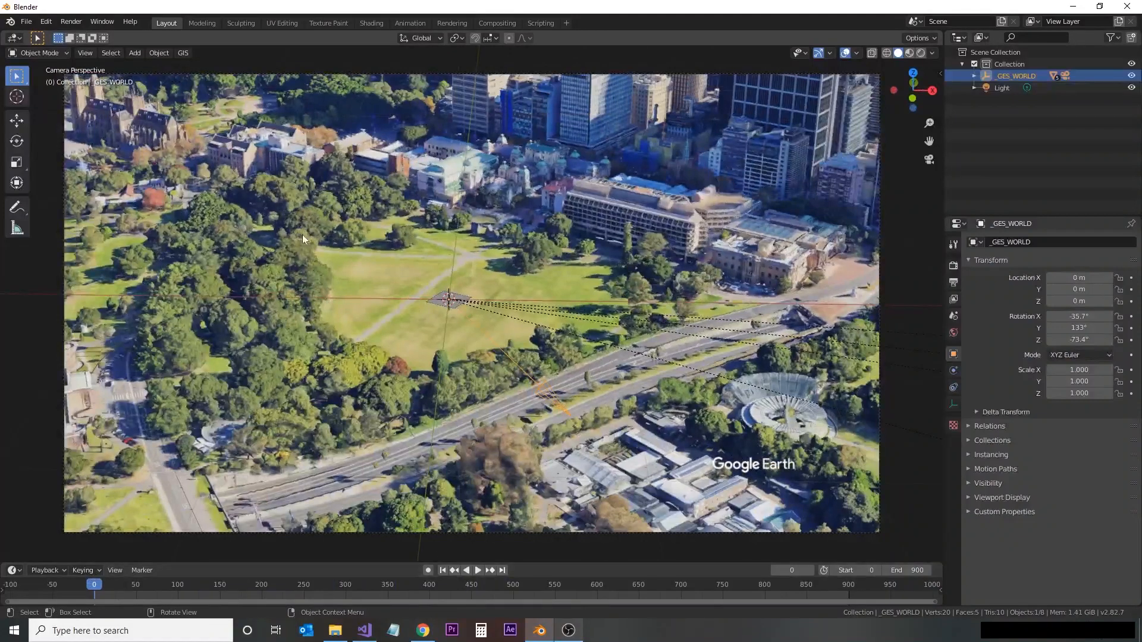
Add a UV sphere at the world origin and scale it uniformly down to about 0.129
{"action": "left_click", "coordinate": [167, 53]}
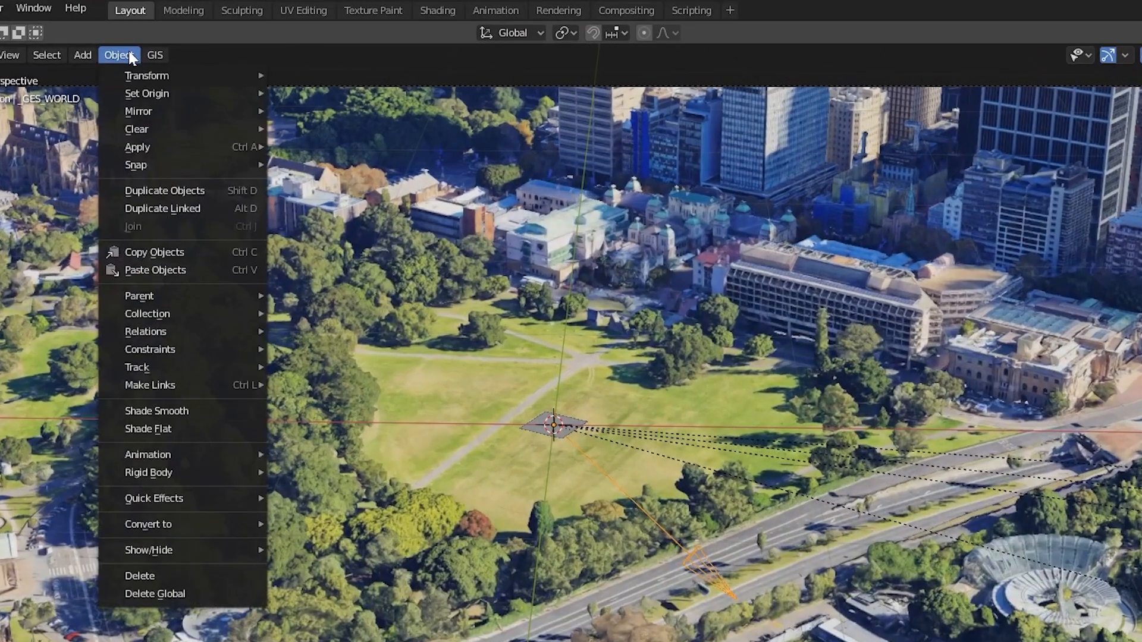
{"action": "mouse_move", "coordinate": [173, 68]}
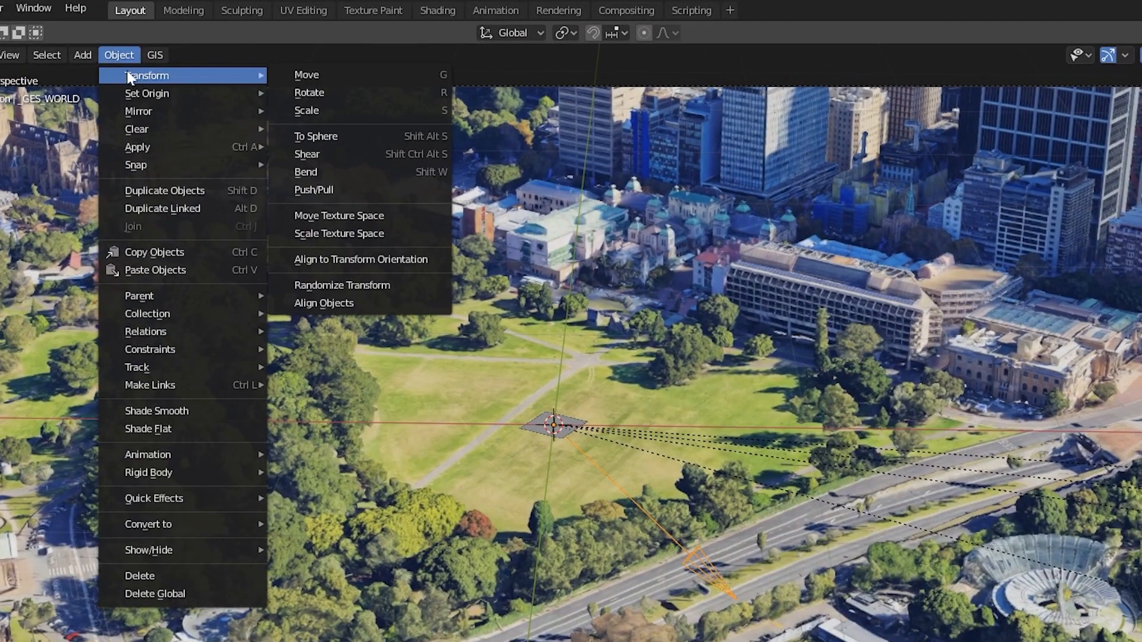
{"action": "mouse_move", "coordinate": [83, 55]}
{"action": "mouse_move", "coordinate": [107, 75]}
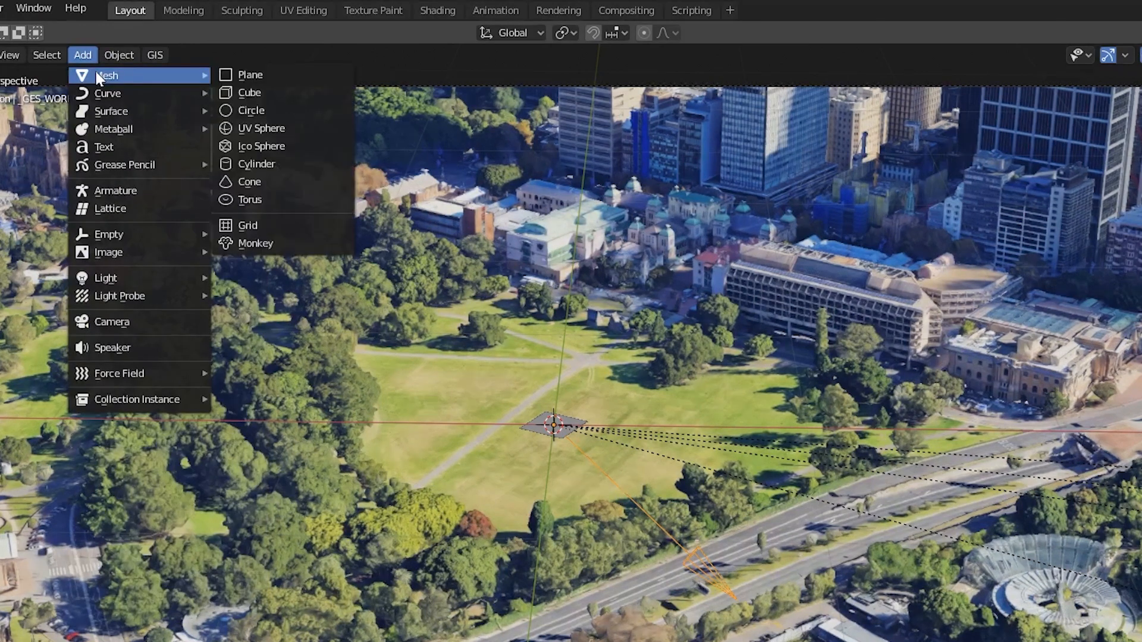
{"action": "left_click", "coordinate": [266, 132]}
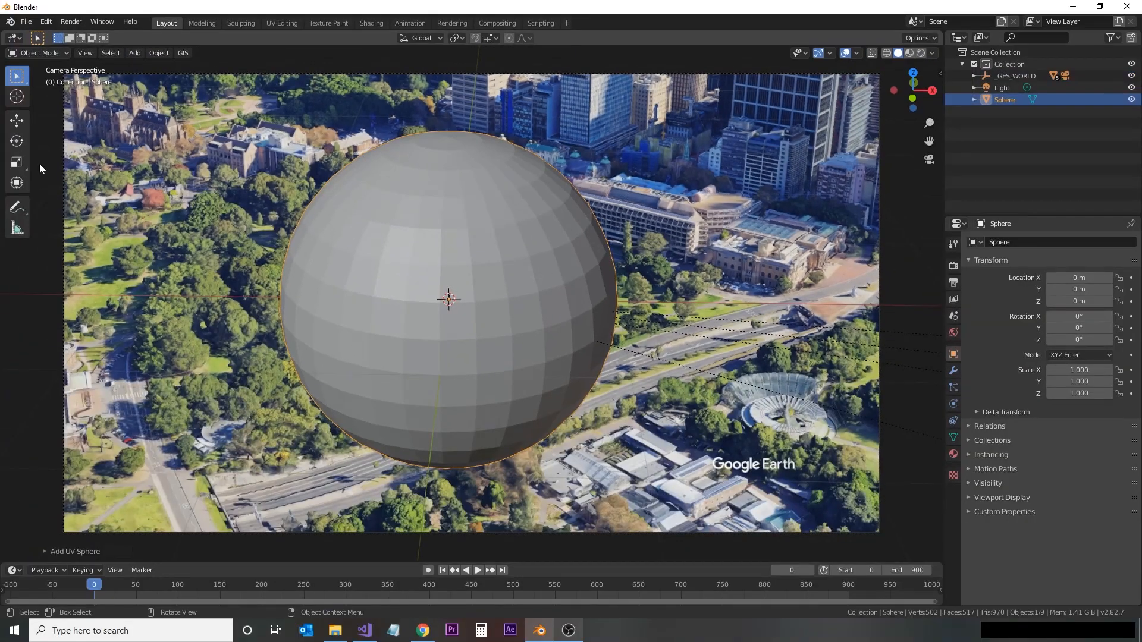
{"action": "left_click", "coordinate": [17, 164]}
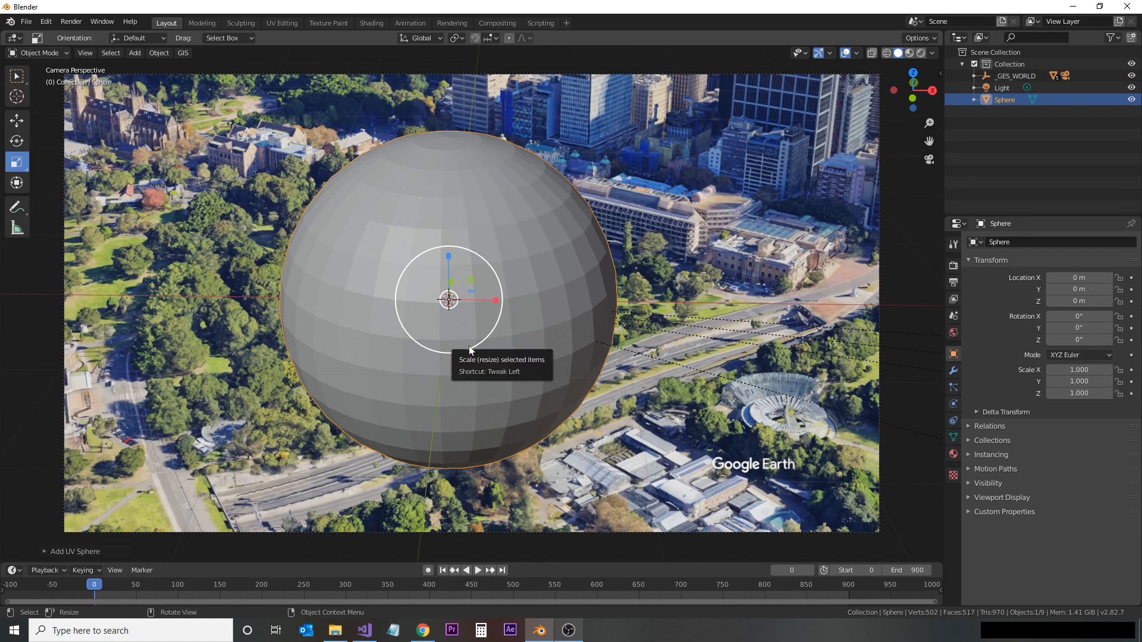
{"action": "left_click_drag", "start_coordinate": [469, 345], "coordinate": [459, 306]}
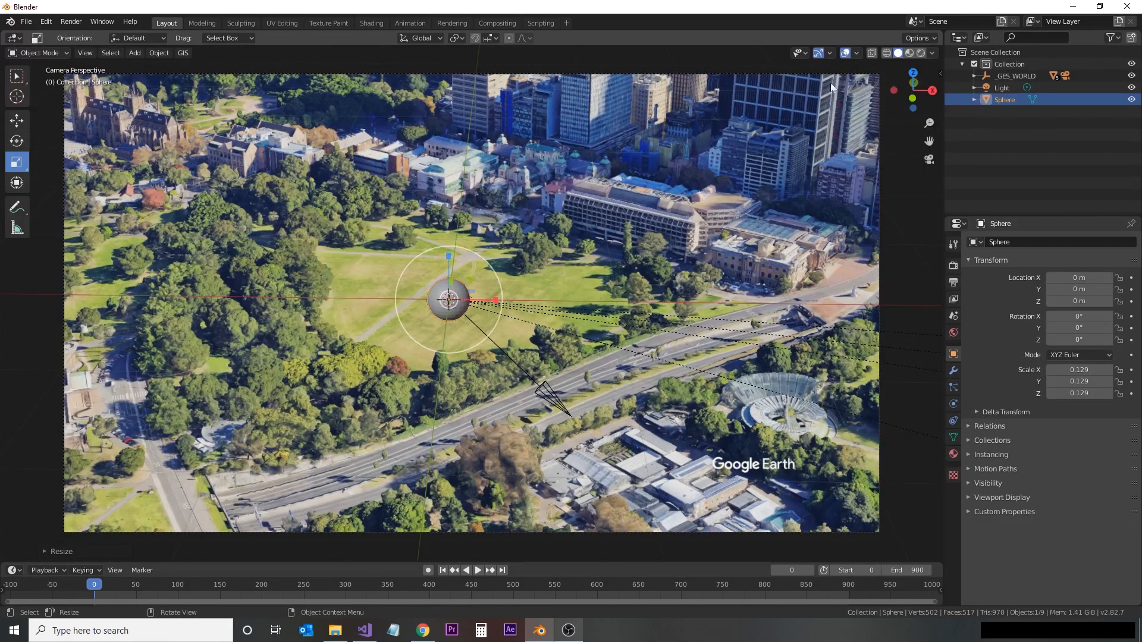
Switch the viewport to rendered shading and enable snapping with Volume as the snap target
{"action": "left_click", "coordinate": [921, 52]}
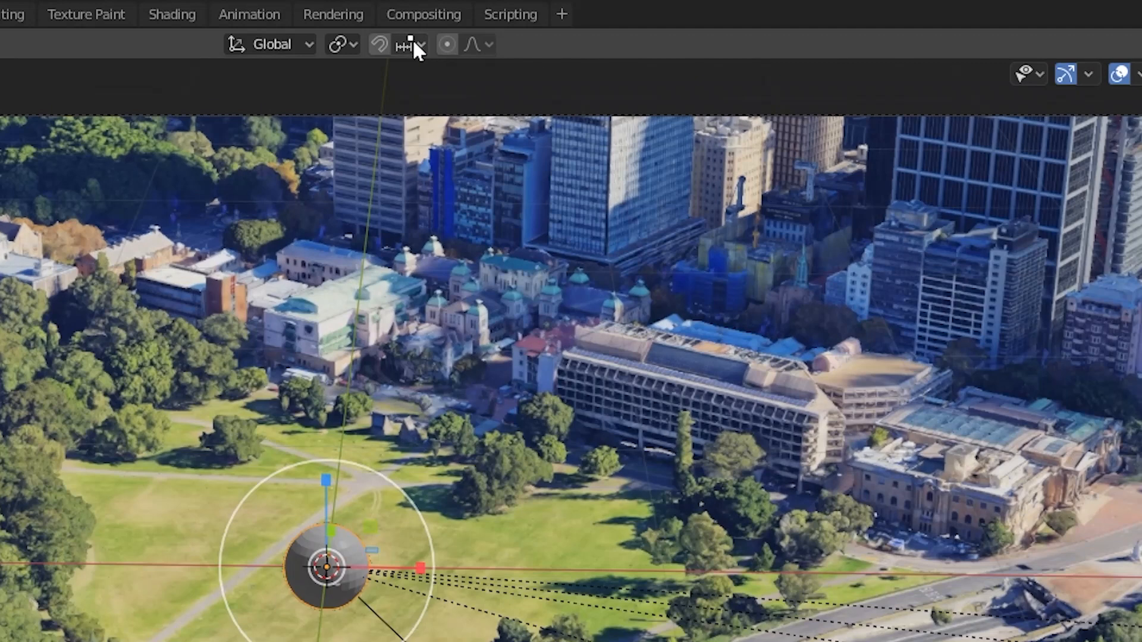
{"action": "left_click", "coordinate": [490, 38]}
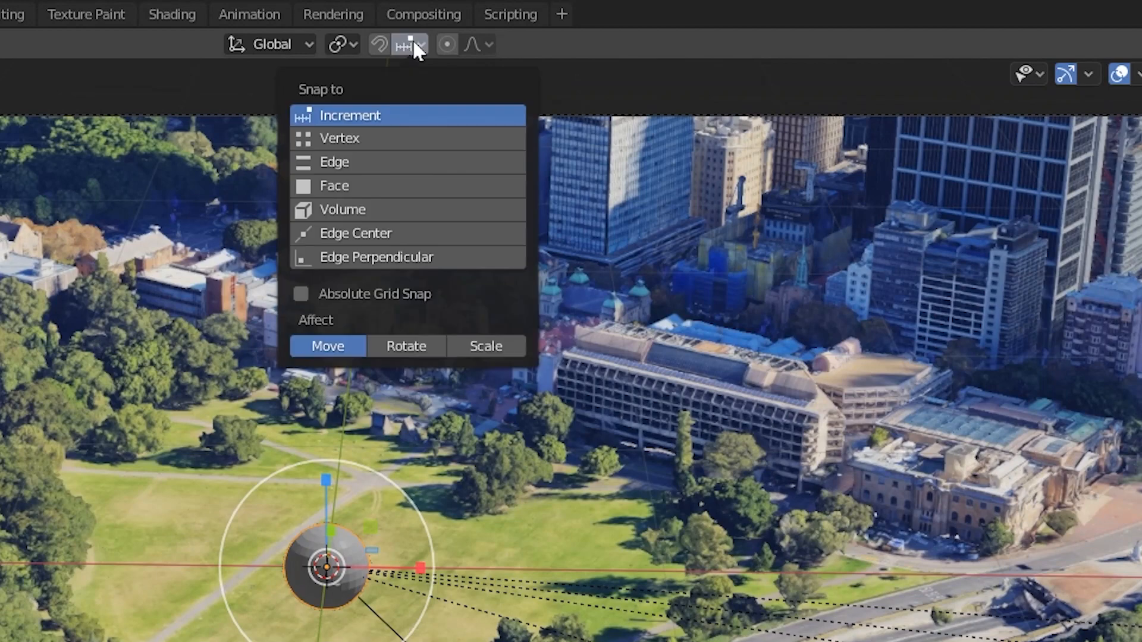
{"action": "left_click", "coordinate": [369, 208]}
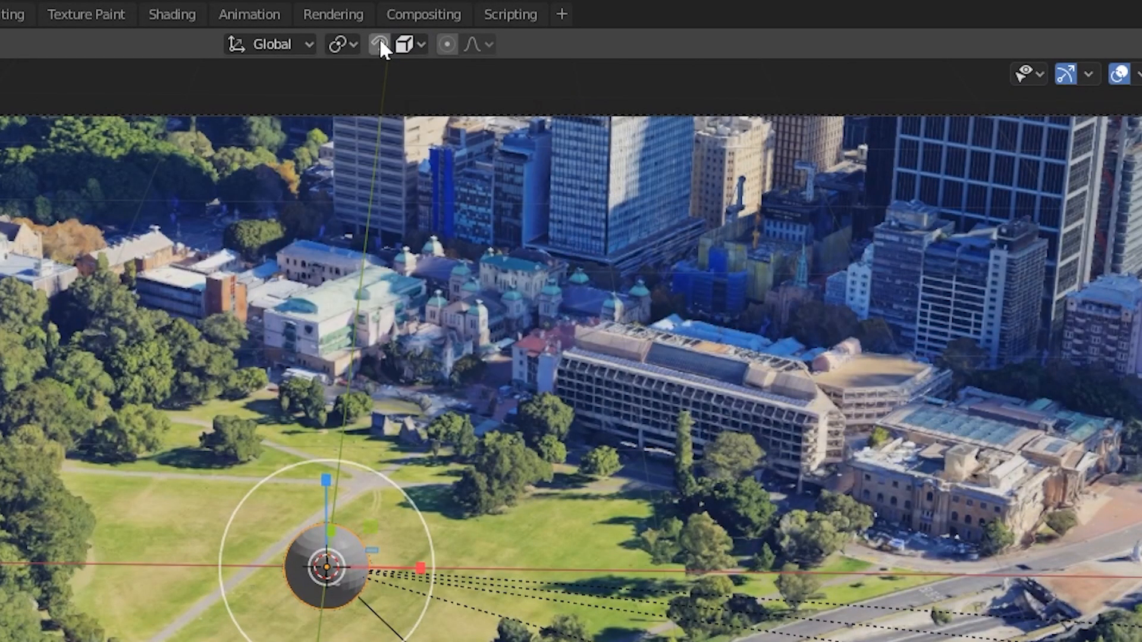
{"action": "left_click", "coordinate": [378, 44]}
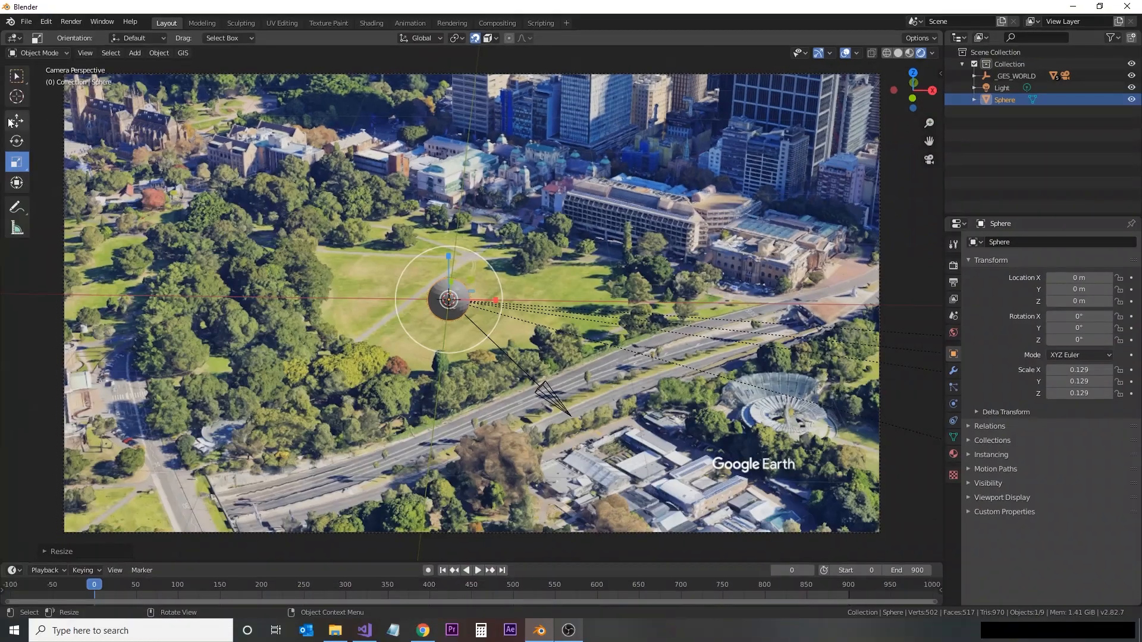
Raise the sphere along Z to about 0.129 m, inspect it up close and return to the camera view
{"action": "left_click_drag", "start_coordinate": [447, 268], "coordinate": [451, 303]}
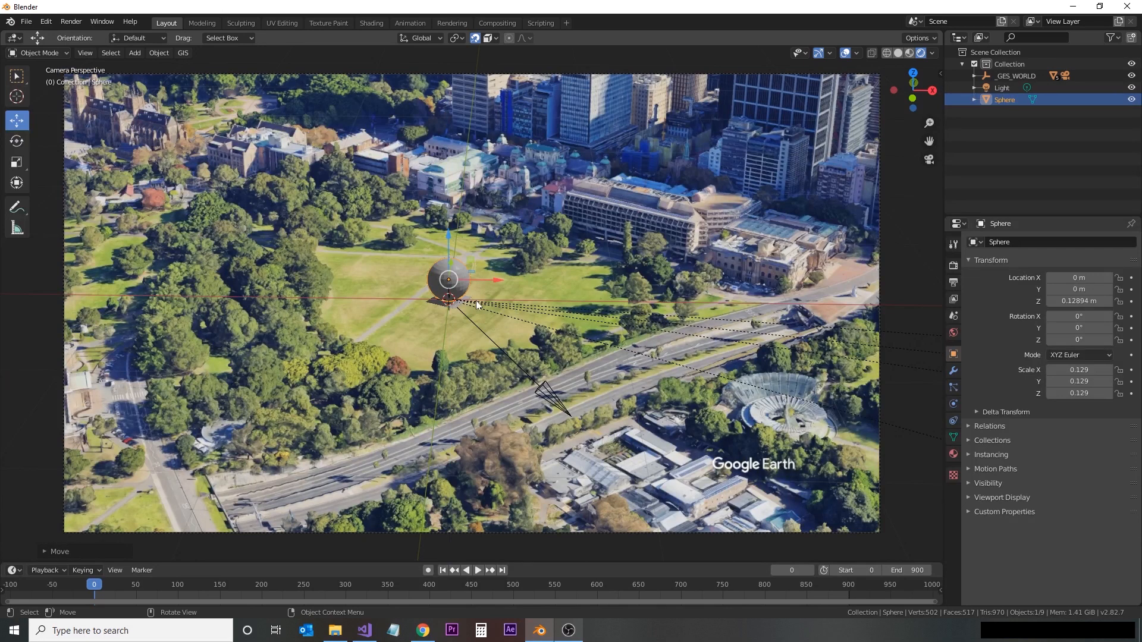
{"action": "middle_click_drag", "start_coordinate": [476, 301], "coordinate": [459, 293]}
{"action": "key", "text": "KP_Decimal"}
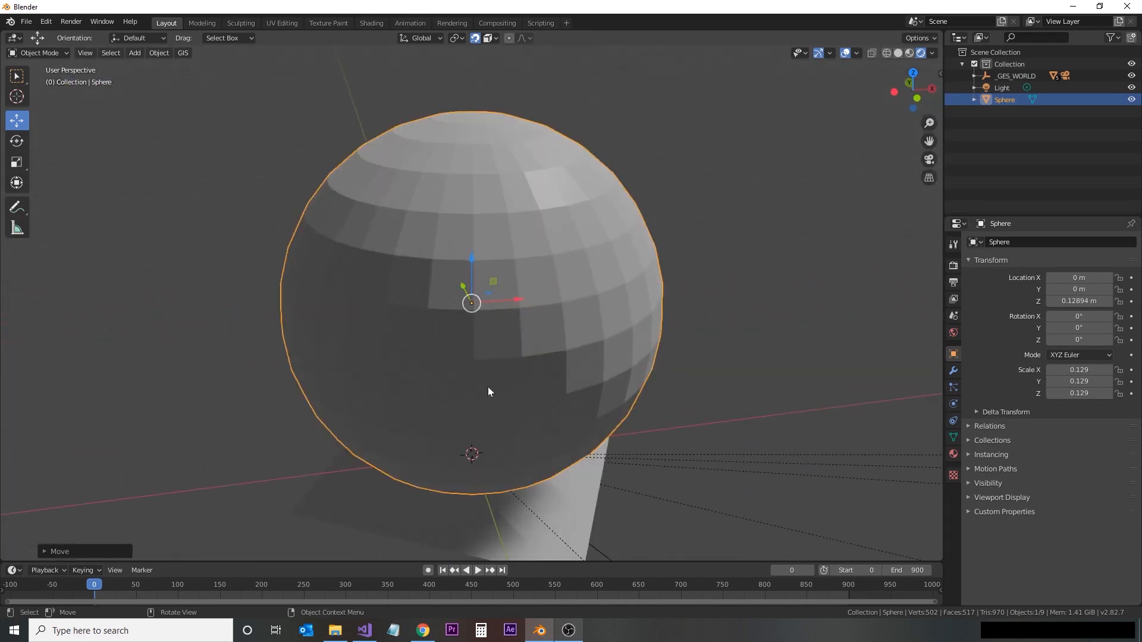
{"action": "middle_click_drag", "start_coordinate": [487, 390], "coordinate": [443, 389]}
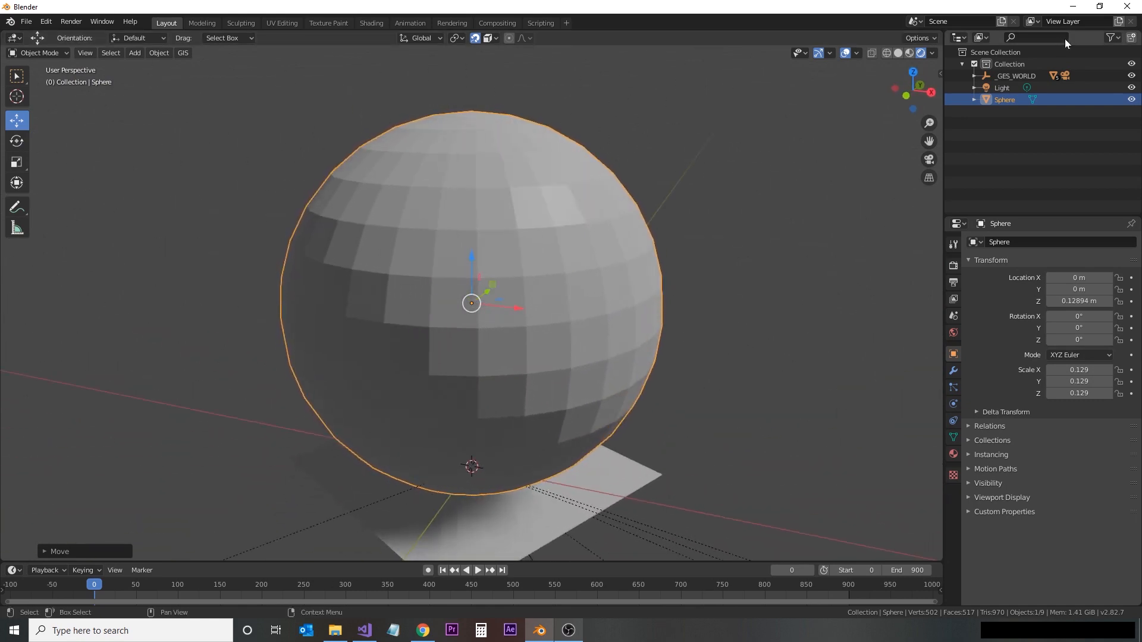
{"action": "left_click", "coordinate": [929, 159]}
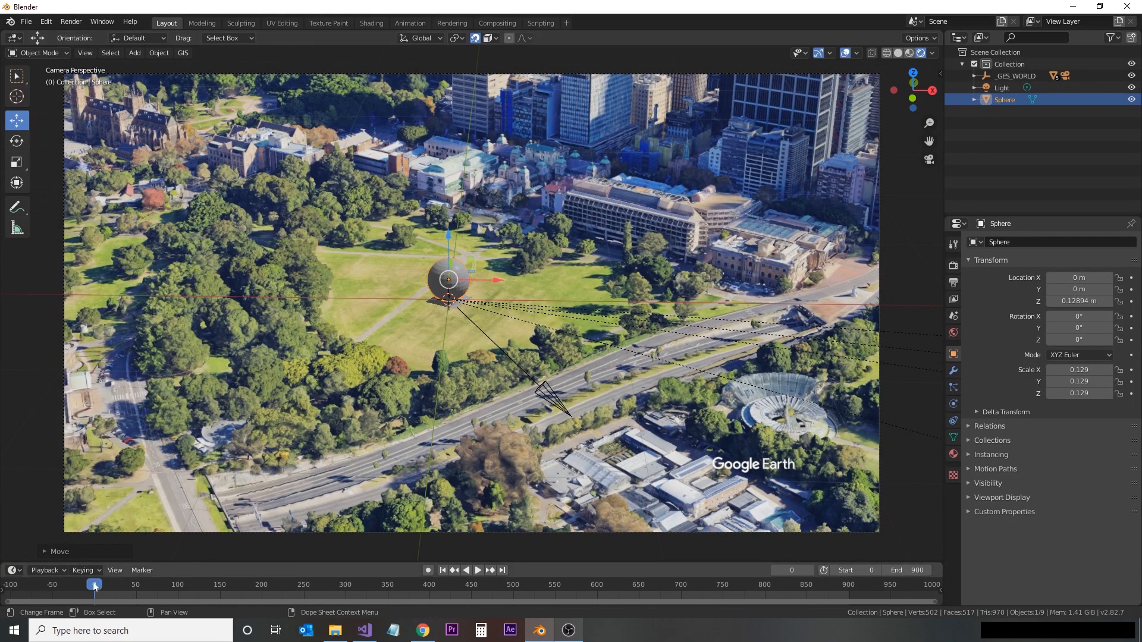
Scrub the timeline to frame 484 and place the 3D cursor on the Opera track point plane
{"action": "left_click_drag", "start_coordinate": [258, 588], "coordinate": [500, 601]}
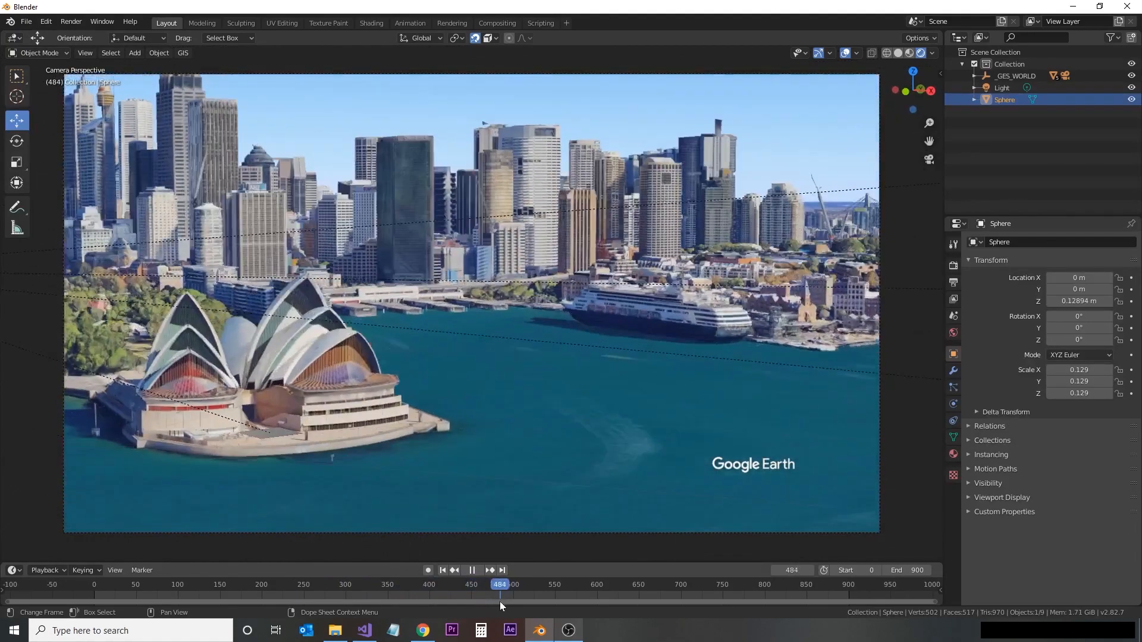
{"action": "left_click", "coordinate": [280, 436]}
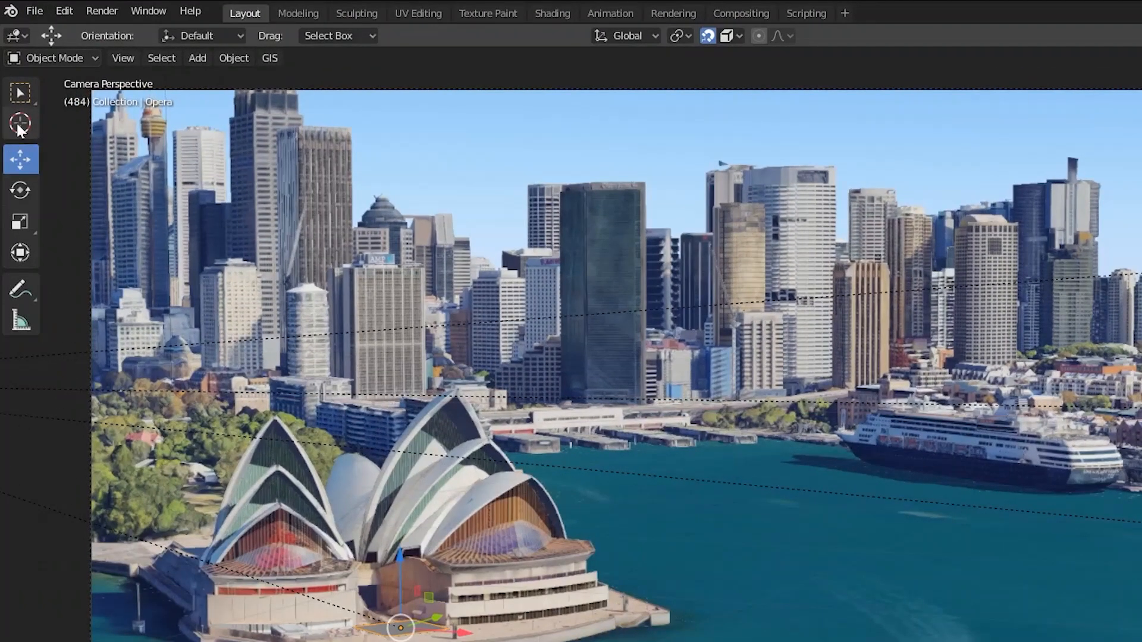
{"action": "left_click", "coordinate": [19, 124]}
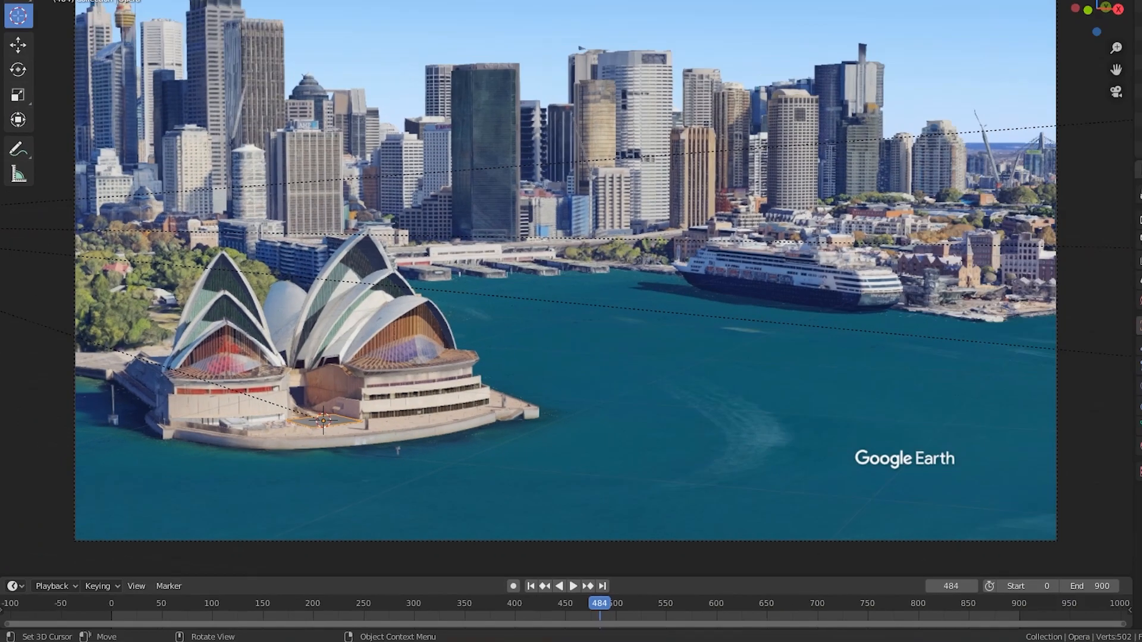
Add a cylinder at the 3D cursor beside the opera house and scale it uniformly down to about 0.101
{"action": "left_click", "coordinate": [135, 52]}
{"action": "mouse_move", "coordinate": [133, 79]}
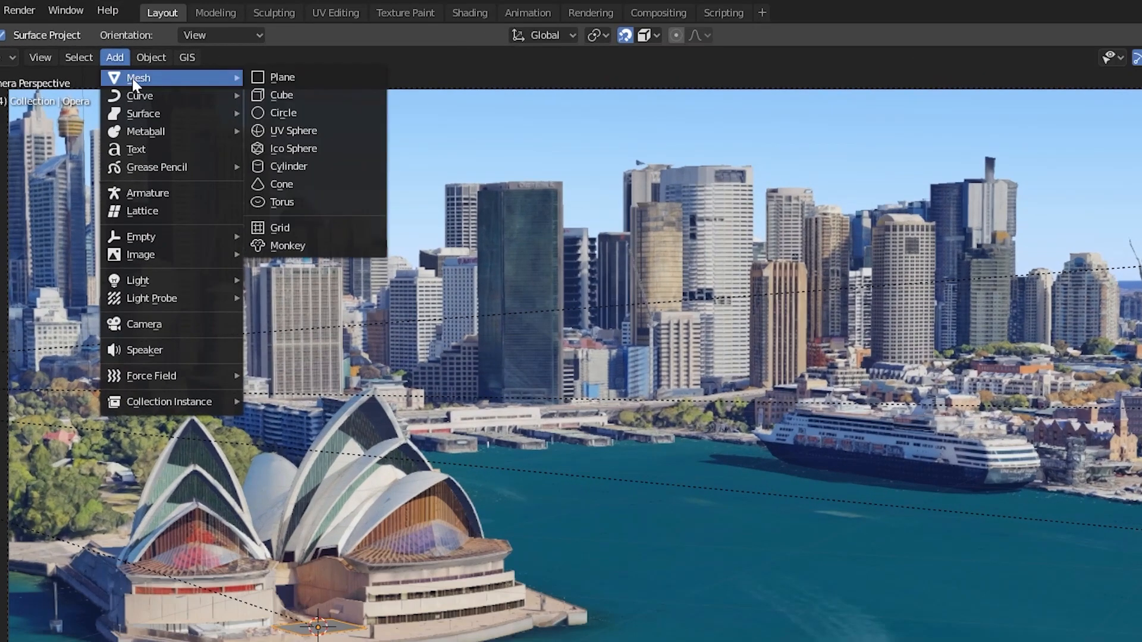
{"action": "left_click", "coordinate": [287, 166]}
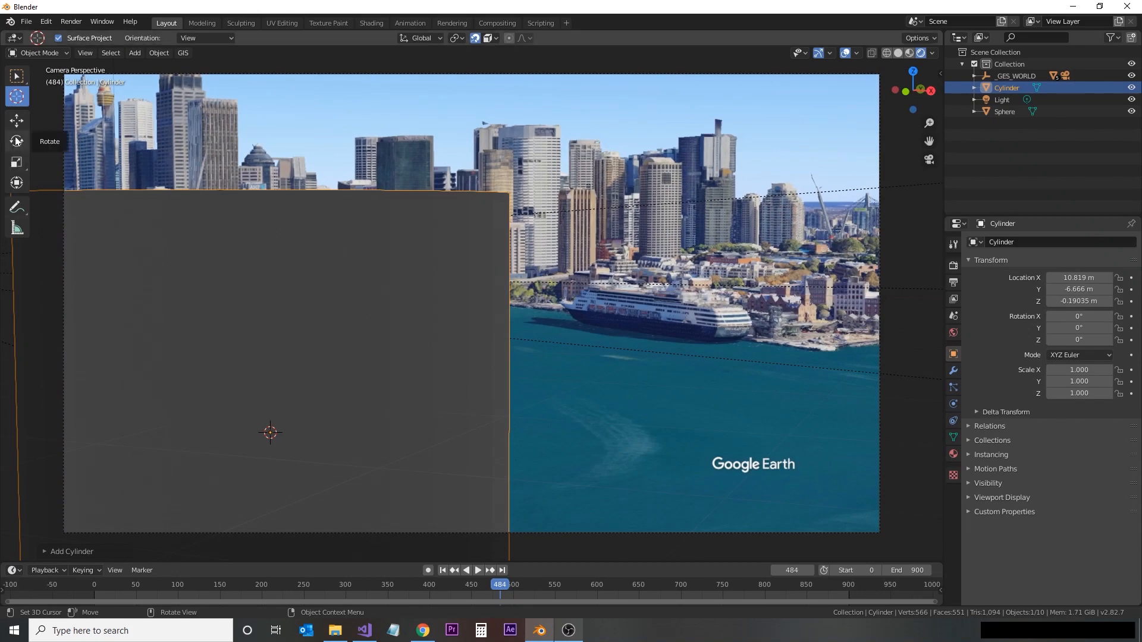
{"action": "left_click", "coordinate": [16, 162]}
{"action": "left_click_drag", "start_coordinate": [305, 397], "coordinate": [273, 432]}
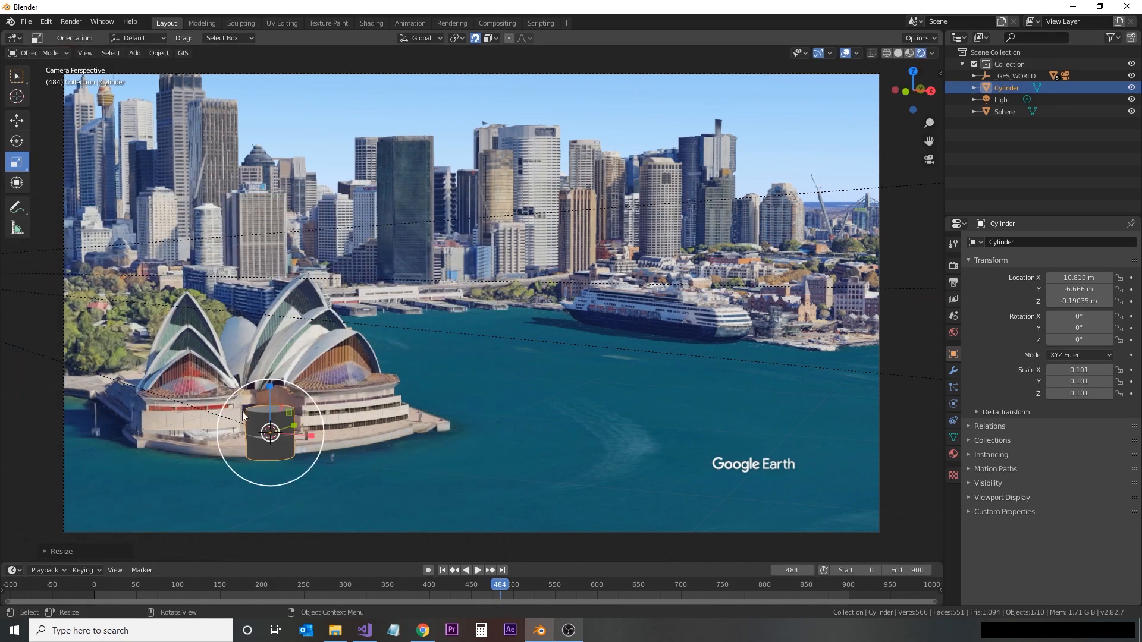
Flatten the cylinder into a disc by scaling it along Z to about 0.026
{"action": "key", "text": "s"}
{"action": "key", "text": "z"}
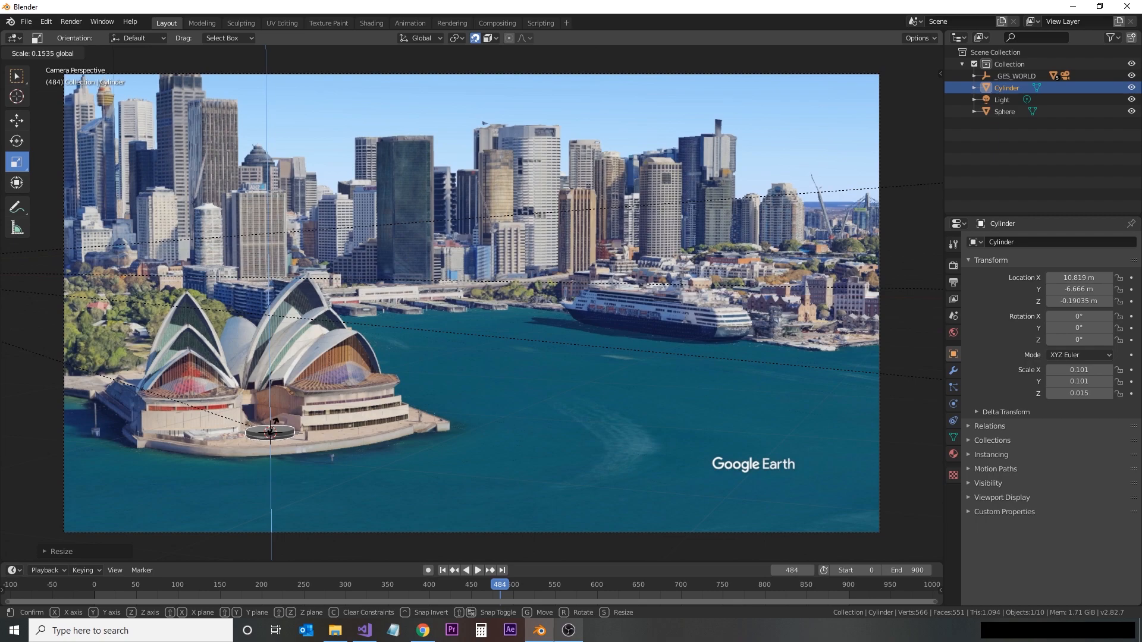
{"action": "left_click", "coordinate": [270, 423]}
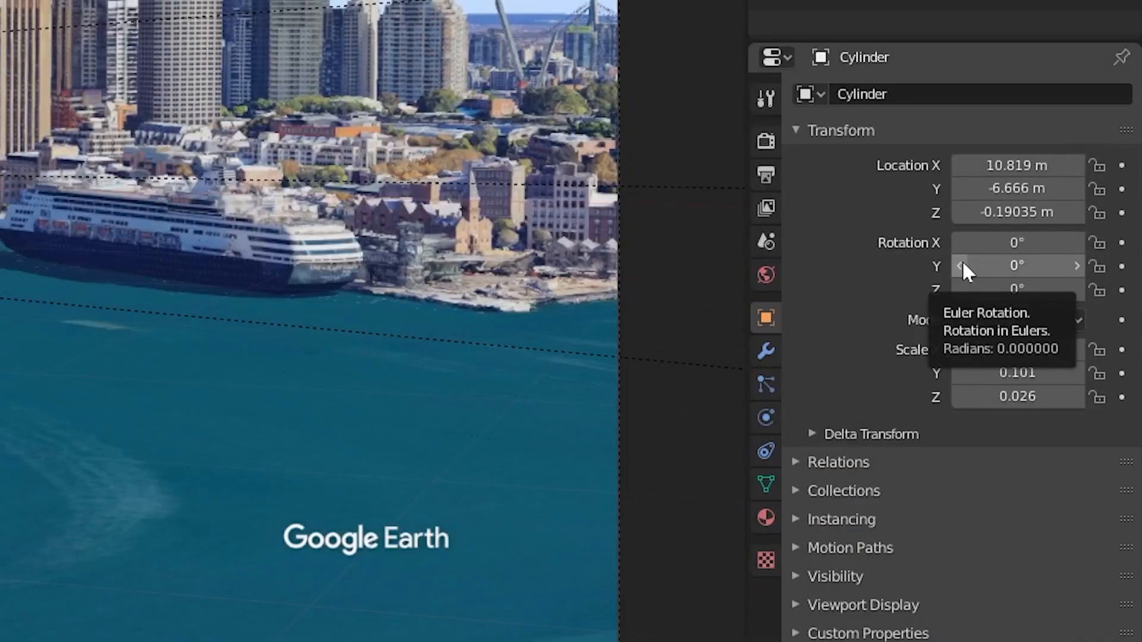
Set the cylinder's Y rotation to 90° and turn the upright disc about the vertical axis until its X rotation is about 54.2°
{"action": "left_click_drag", "start_coordinate": [1051, 325], "coordinate": [1077, 326]}
{"action": "left_click", "coordinate": [1015, 262]}
{"action": "type", "text": "90"}
{"action": "key", "text": "Return"}
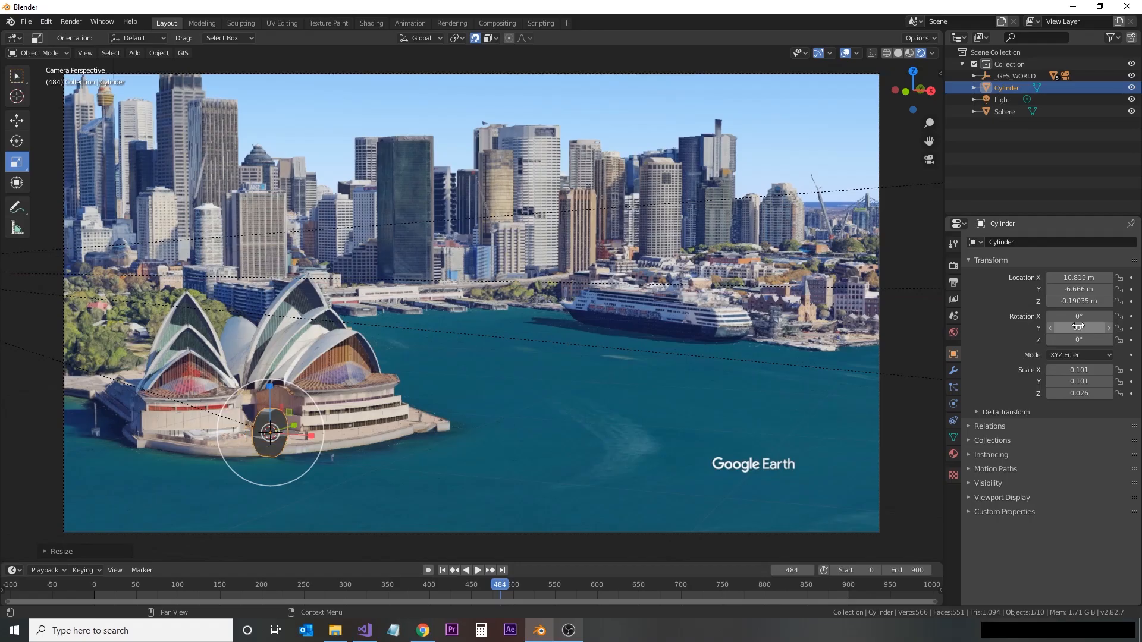
{"action": "left_click", "coordinate": [16, 141]}
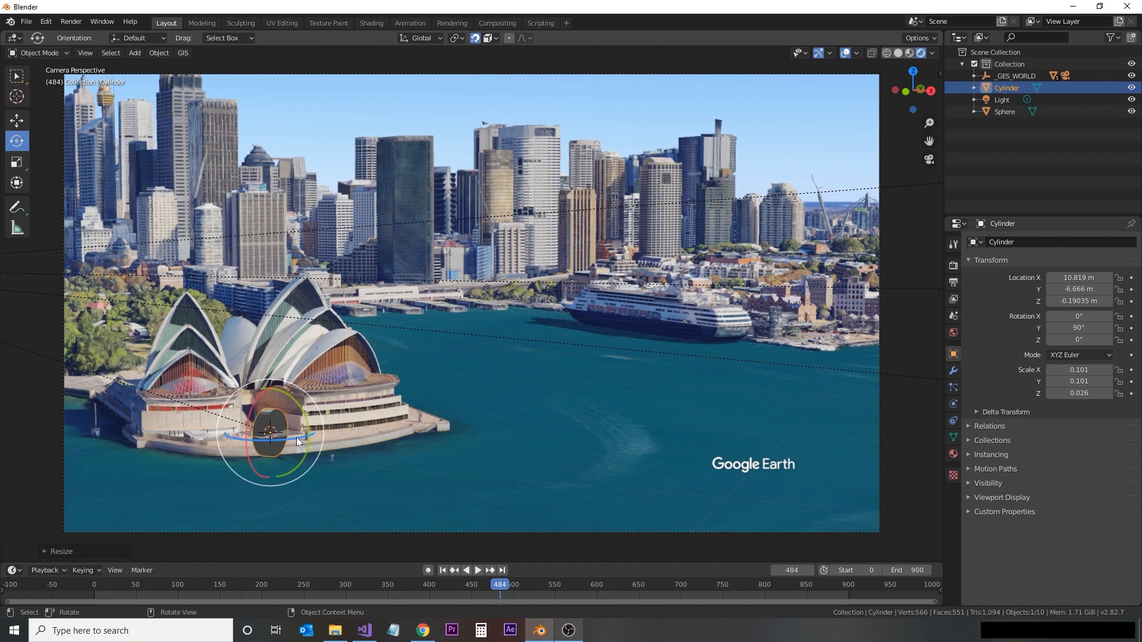
{"action": "mouse_move", "coordinate": [298, 441]}
{"action": "left_mouse_down"}
{"action": "mouse_move", "coordinate": [345, 438]}
{"action": "mouse_move", "coordinate": [291, 438]}
{"action": "mouse_move", "coordinate": [306, 438]}
{"action": "left_mouse_up"}
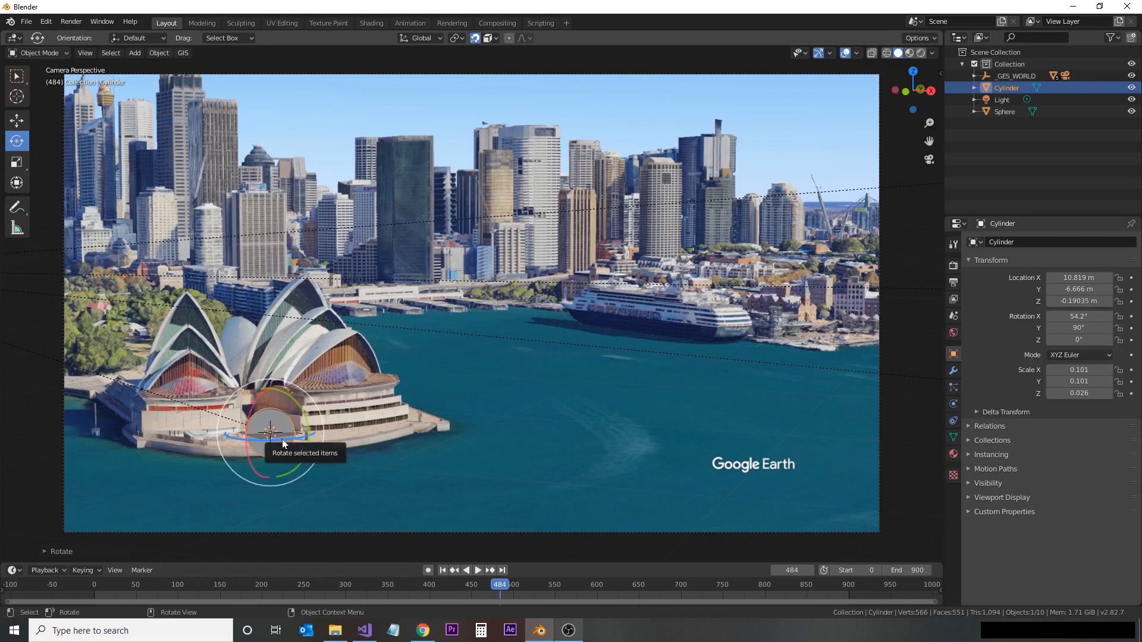
Enter edit mode on the disc, switch to edge selection and select the side edges along its lower curve for moving
{"action": "key", "text": "KP_Decimal"}
{"action": "key", "text": "Tab"}
{"action": "middle_click_drag", "start_coordinate": [498, 413], "coordinate": [479, 381]}
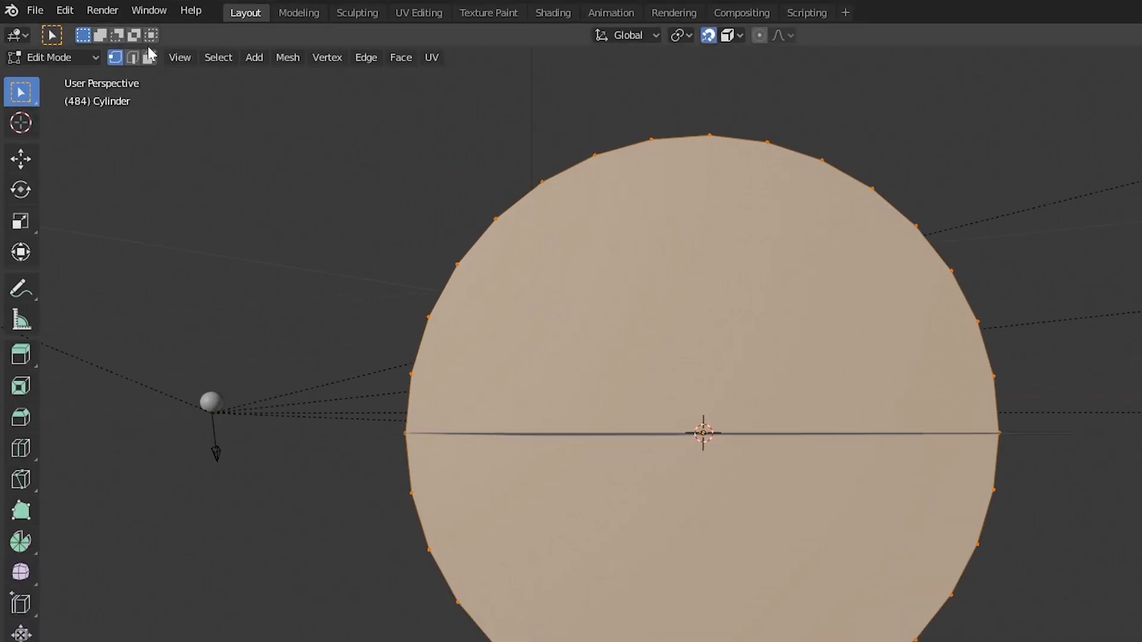
{"action": "left_click", "coordinate": [90, 52]}
{"action": "middle_click_drag", "start_coordinate": [481, 436], "coordinate": [470, 476]}
{"action": "left_click", "coordinate": [473, 480]}
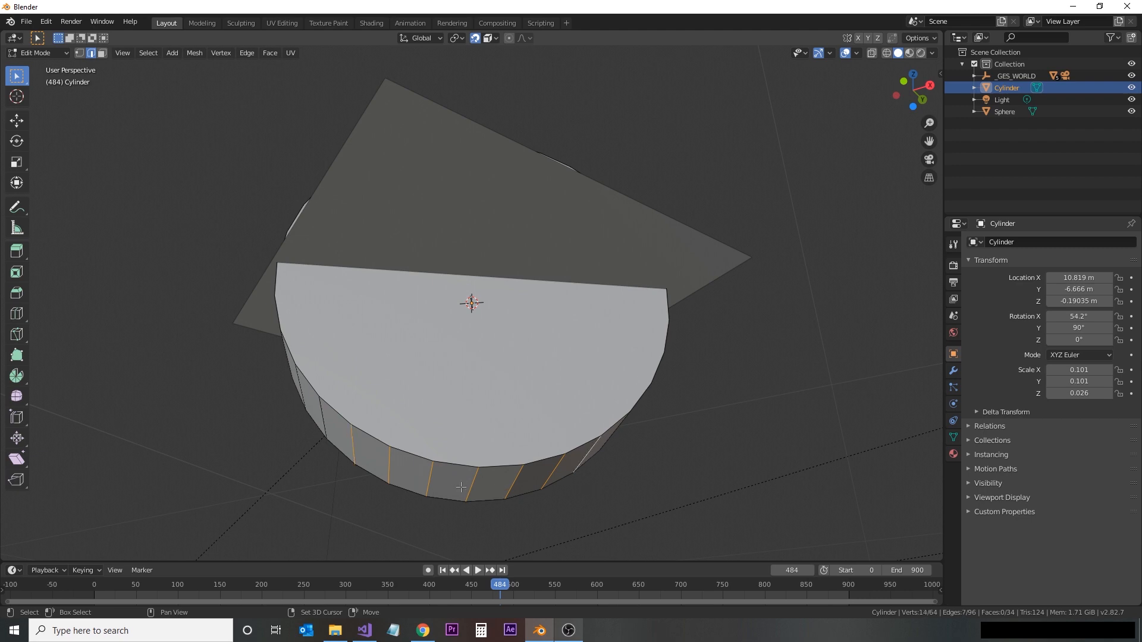
{"action": "middle_click_drag", "start_coordinate": [635, 446], "coordinate": [522, 444]}
{"action": "left_click", "coordinate": [621, 425], "text": "shift"}
{"action": "left_click", "coordinate": [18, 121]}
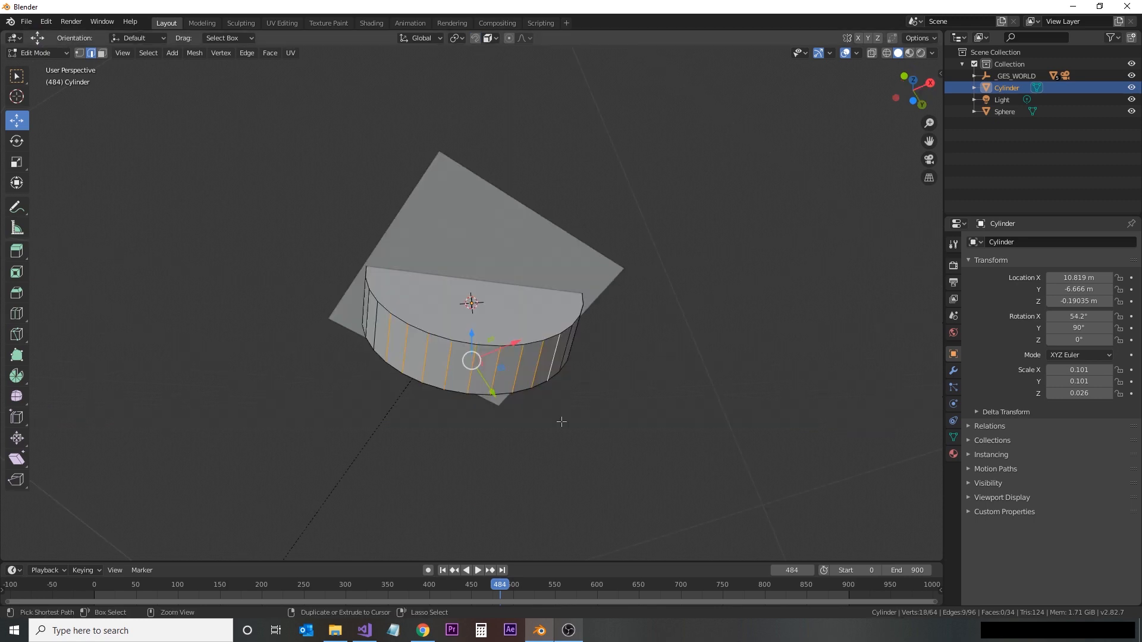
With snapping off, pull the disc's lower edges down along Z, narrowing the selection to the lowest edge, to form a pin shape, and exit edit mode
{"action": "left_click", "coordinate": [476, 38]}
{"action": "middle_click_drag", "start_coordinate": [514, 338], "coordinate": [504, 376]}
{"action": "left_click_drag", "start_coordinate": [474, 350], "coordinate": [470, 411]}
{"action": "key", "text": "ctrl+z"}
{"action": "key", "text": "ctrl+z"}
{"action": "key", "text": "ctrl+z"}
{"action": "key", "text": "ctrl+KP_Subtract"}
{"action": "key", "text": "ctrl+KP_Subtract"}
{"action": "left_click", "coordinate": [447, 452], "text": "shift"}
{"action": "middle_click_drag", "start_coordinate": [458, 449], "coordinate": [514, 466]}
{"action": "left_click", "coordinate": [532, 411], "text": "shift"}
{"action": "left_click_drag", "start_coordinate": [470, 418], "coordinate": [471, 440]}
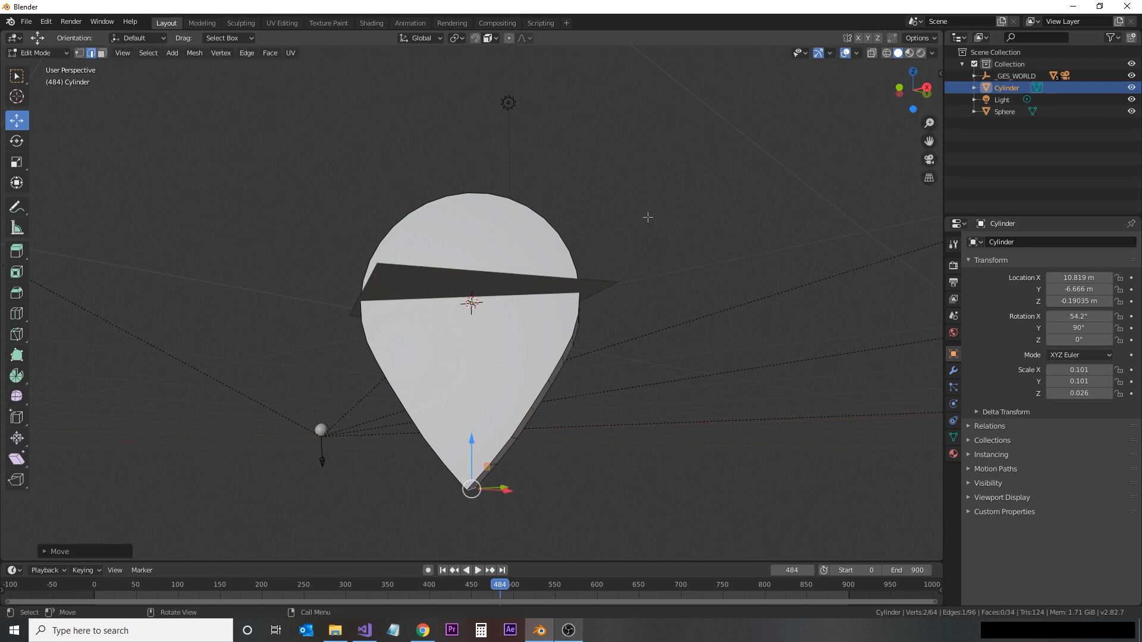
{"action": "key", "text": "Tab"}
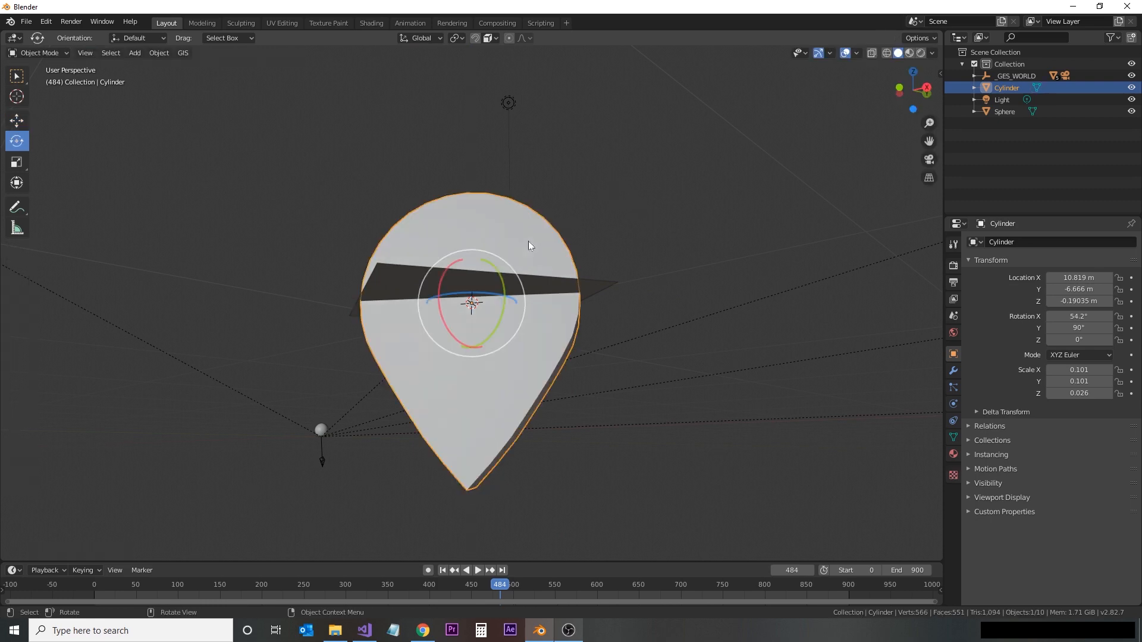
In the camera view, raise the pin along Z to about 0.642 m, above the opera house
{"action": "left_click", "coordinate": [929, 162]}
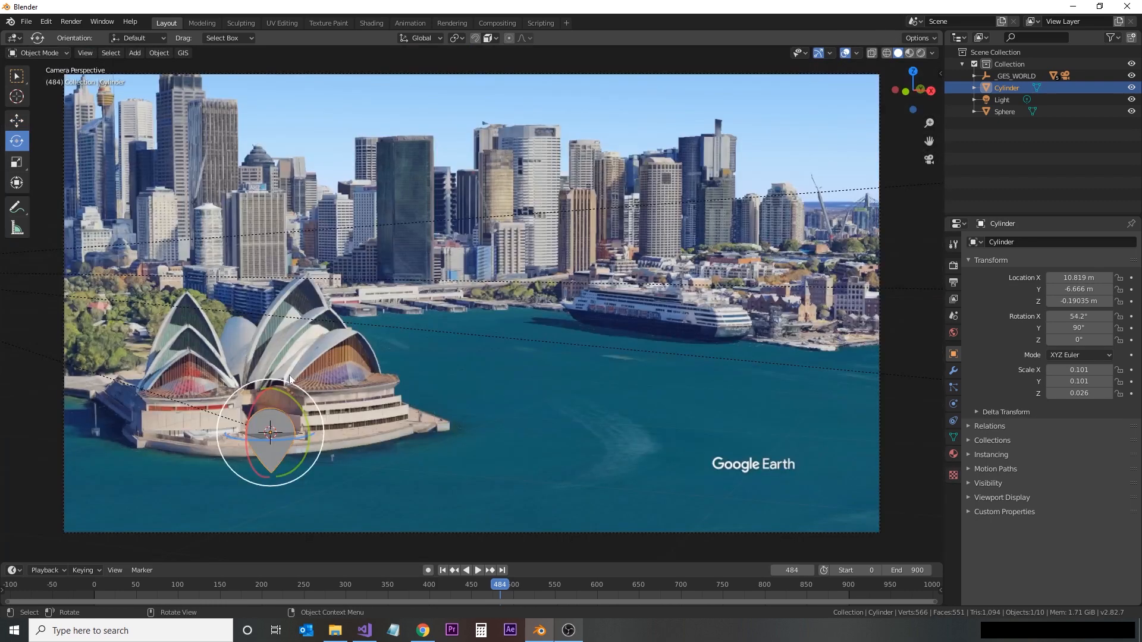
{"action": "left_click", "coordinate": [16, 121]}
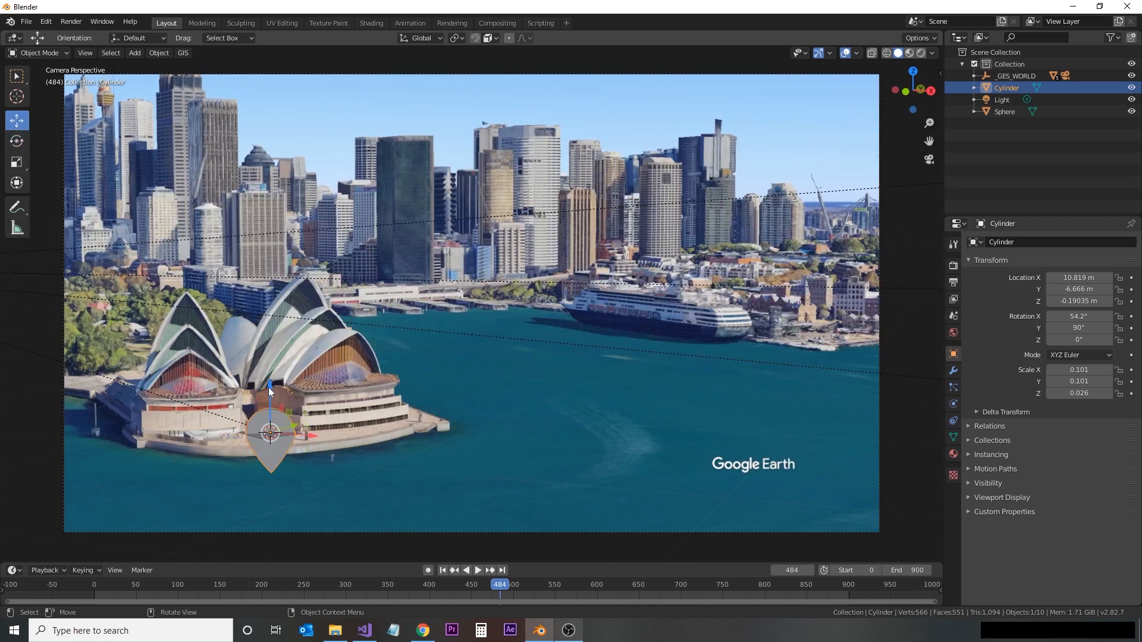
{"action": "left_click_drag", "start_coordinate": [269, 387], "coordinate": [308, 234]}
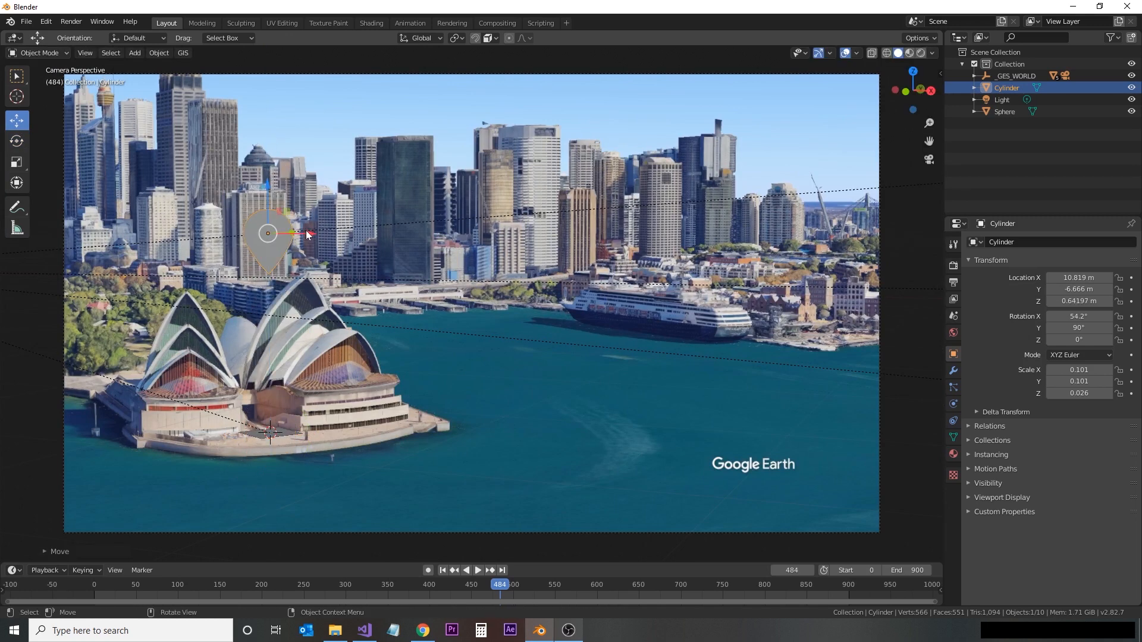
{"action": "middle_click_drag", "start_coordinate": [327, 327], "coordinate": [373, 337]}
{"action": "left_click", "coordinate": [929, 160]}
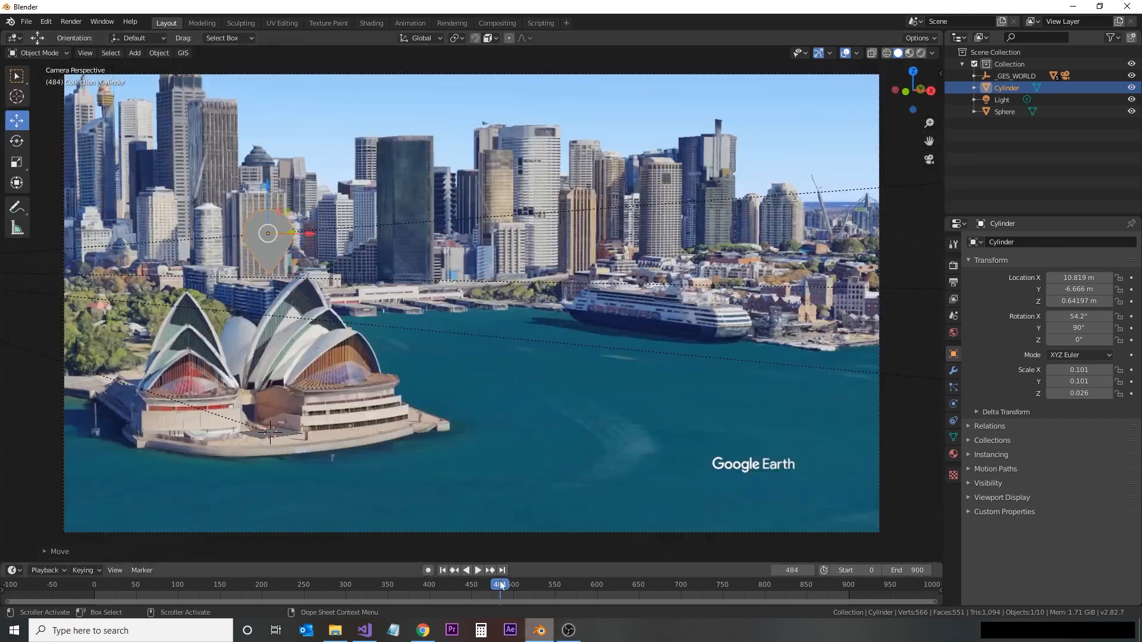
At frame 472, set the pin's X rotation to 0° and raise it along Z to about 0.662 m
{"action": "mouse_move", "coordinate": [501, 586]}
{"action": "left_mouse_down"}
{"action": "mouse_move", "coordinate": [469, 593]}
{"action": "mouse_move", "coordinate": [490, 591]}
{"action": "left_mouse_up"}
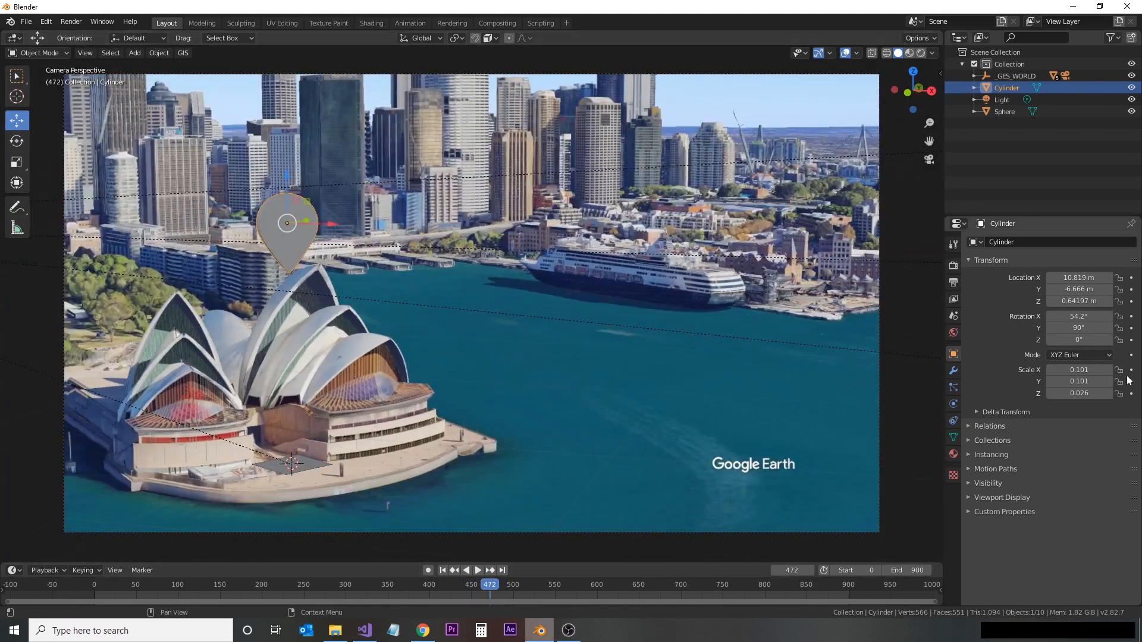
{"action": "left_click", "coordinate": [1078, 316]}
{"action": "type", "text": "0"}
{"action": "key", "text": "Return"}
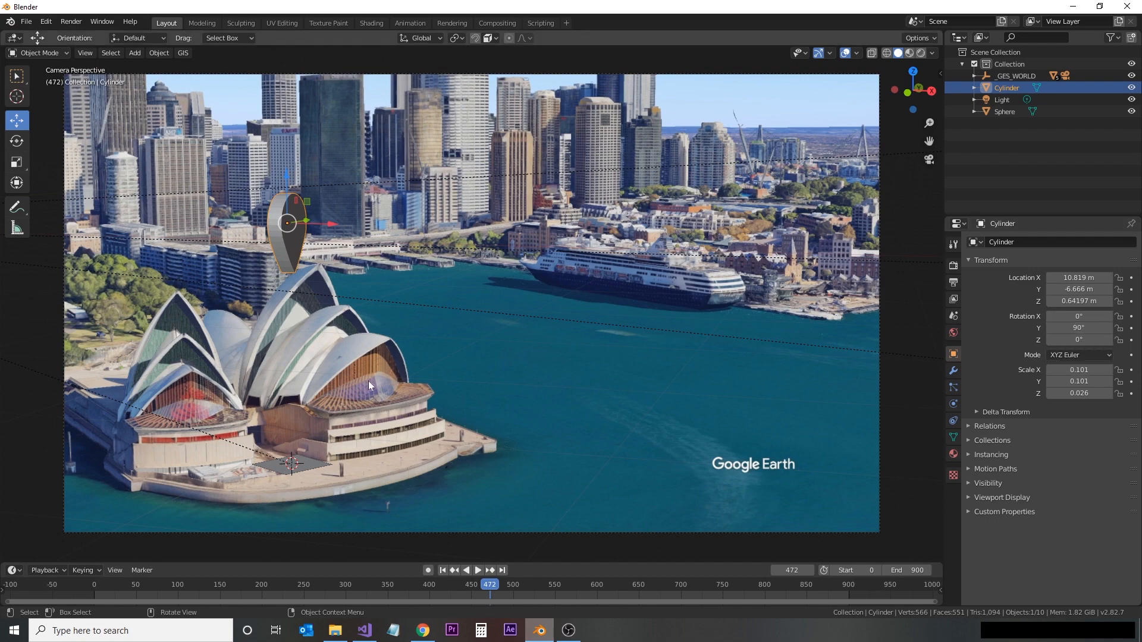
{"action": "left_click_drag", "start_coordinate": [285, 177], "coordinate": [284, 170]}
{"action": "middle_click_drag", "start_coordinate": [352, 423], "coordinate": [327, 432]}
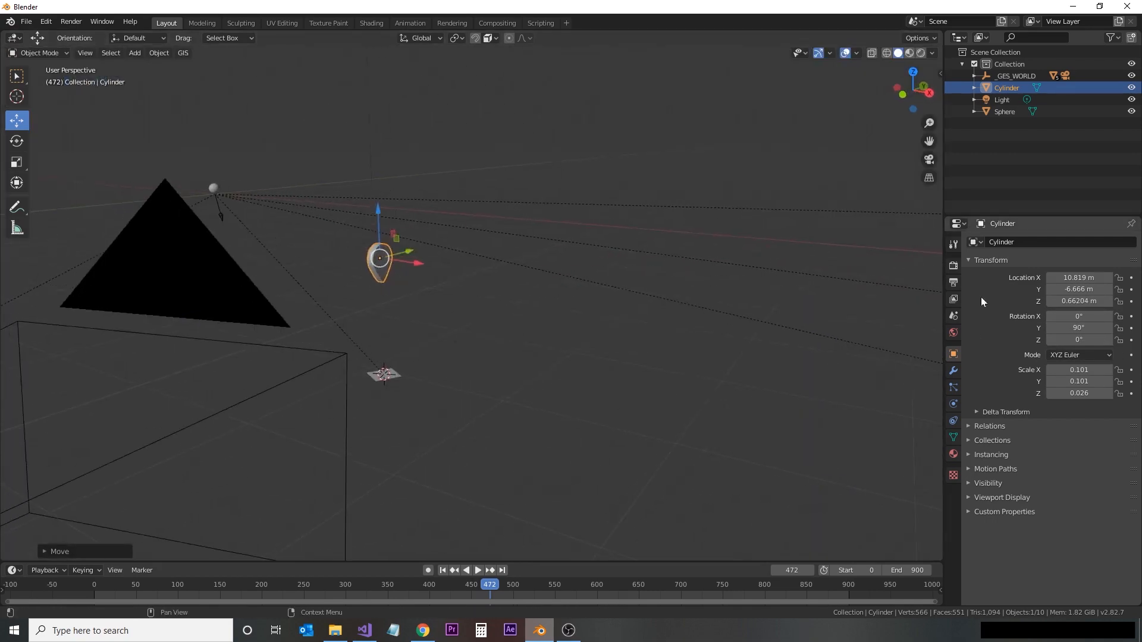
{"action": "left_click", "coordinate": [929, 163]}
Scrub to frame 464 and shift the pin along X to about 10.708 m
{"action": "key", "text": "space"}
{"action": "left_click", "coordinate": [468, 585]}
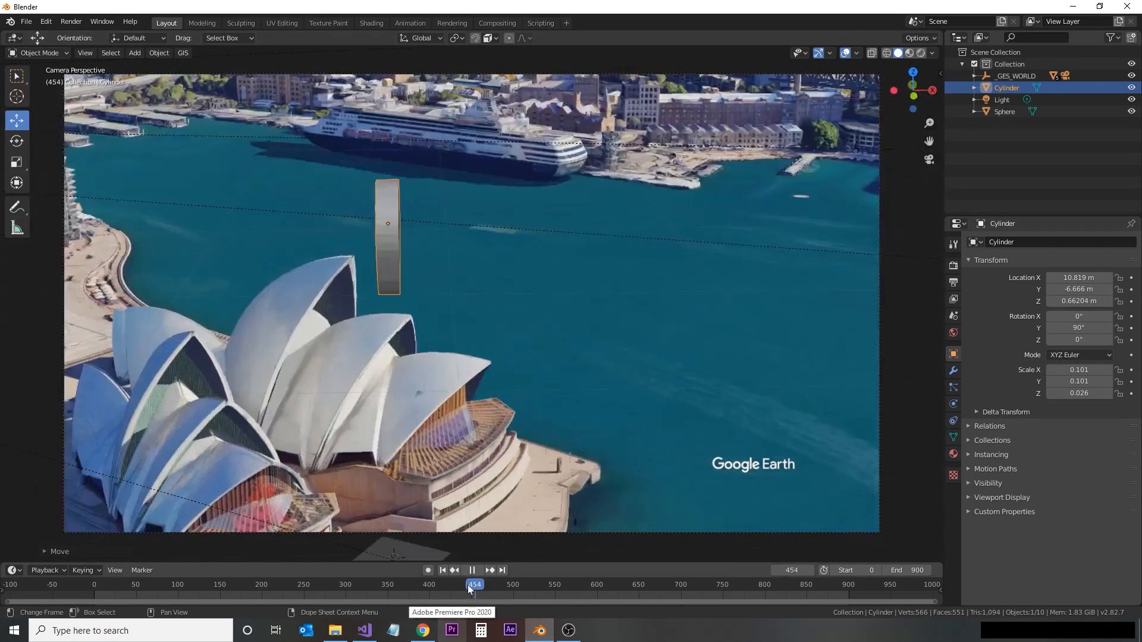
{"action": "mouse_move", "coordinate": [496, 588]}
{"action": "left_mouse_down"}
{"action": "mouse_move", "coordinate": [520, 588]}
{"action": "mouse_move", "coordinate": [437, 589]}
{"action": "mouse_move", "coordinate": [508, 597]}
{"action": "mouse_move", "coordinate": [485, 598]}
{"action": "left_mouse_up"}
{"action": "key", "text": "space"}
{"action": "left_click_drag", "start_coordinate": [363, 215], "coordinate": [322, 215]}
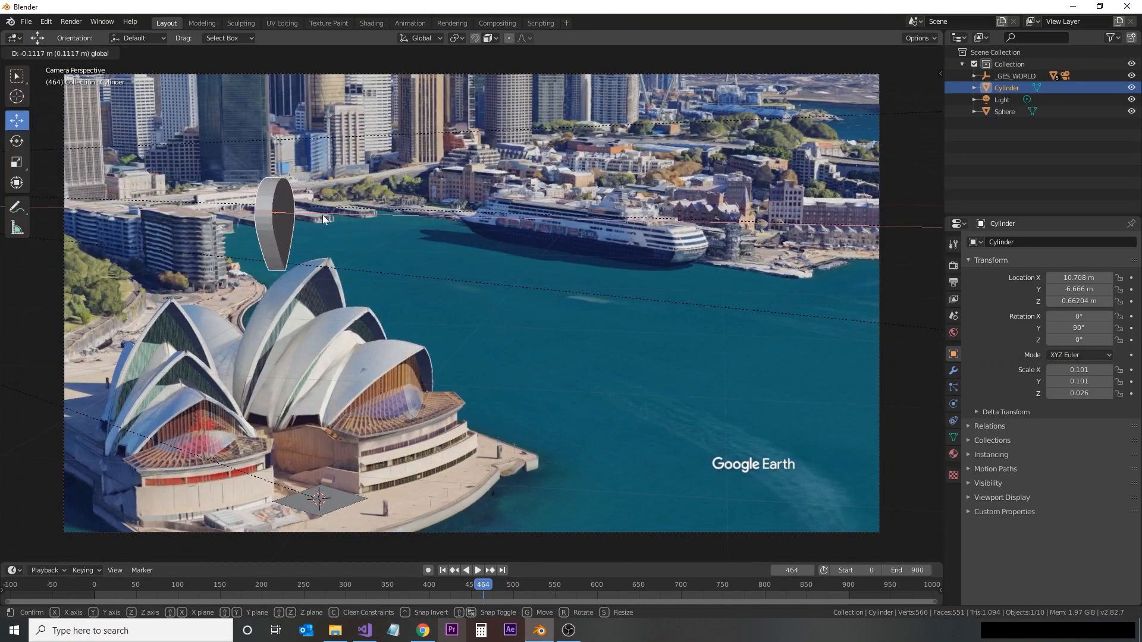
Keyframe the pin's rotation with X at 0° on frame 469 and with X at 90° on frame 490
{"action": "mouse_move", "coordinate": [487, 588]}
{"action": "left_mouse_down"}
{"action": "mouse_move", "coordinate": [454, 587]}
{"action": "mouse_move", "coordinate": [487, 590]}
{"action": "left_mouse_up"}
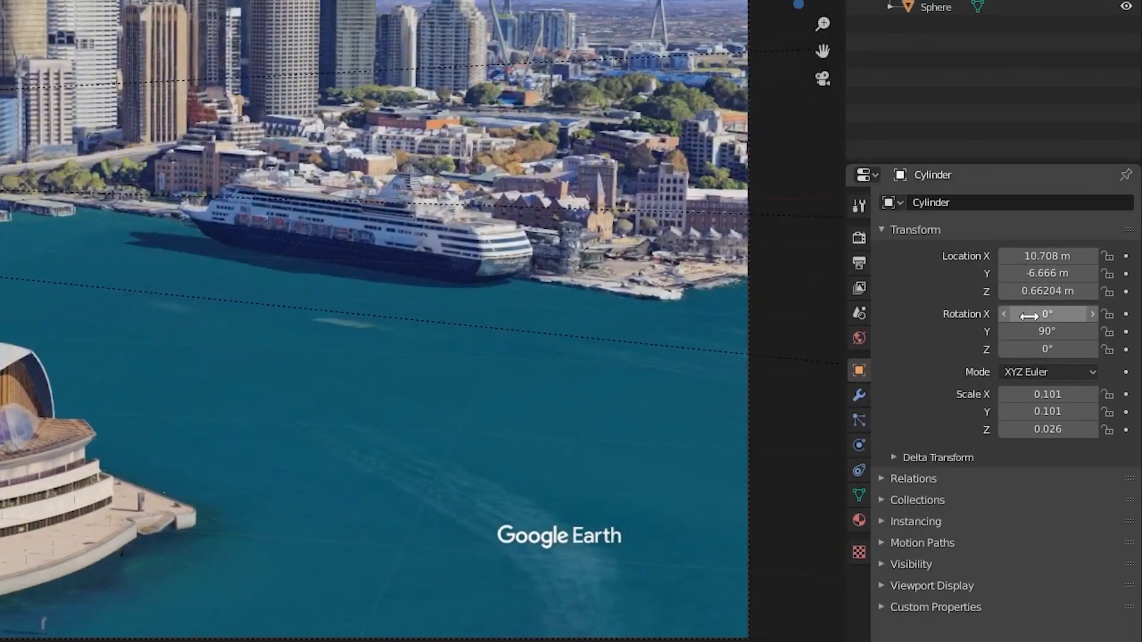
{"action": "key", "text": "i"}
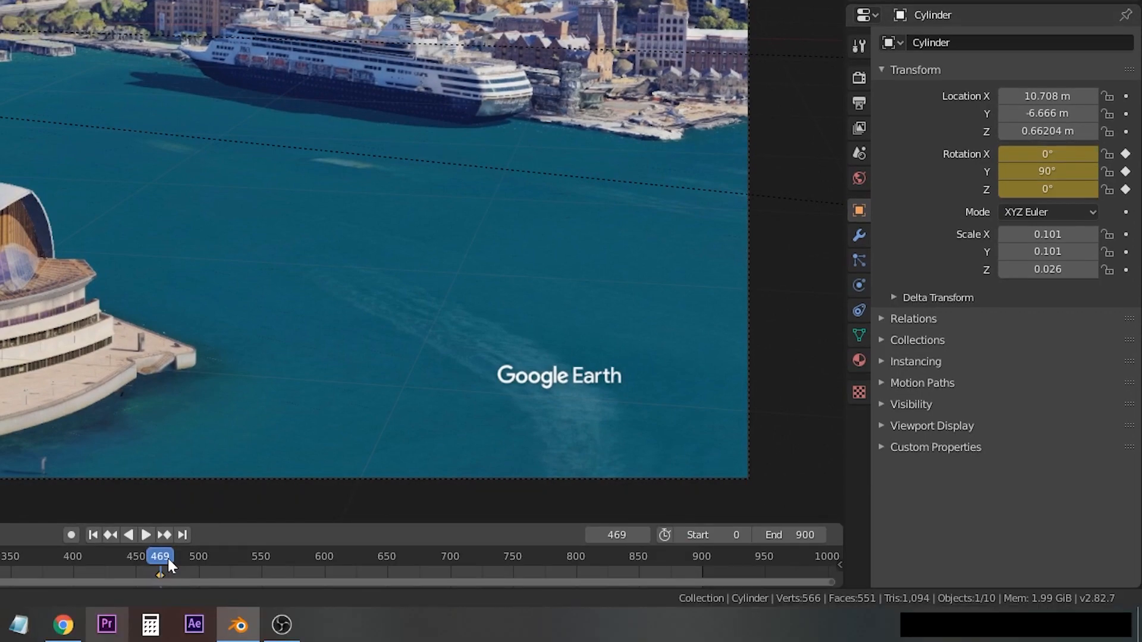
{"action": "left_click_drag", "start_coordinate": [166, 555], "coordinate": [185, 559]}
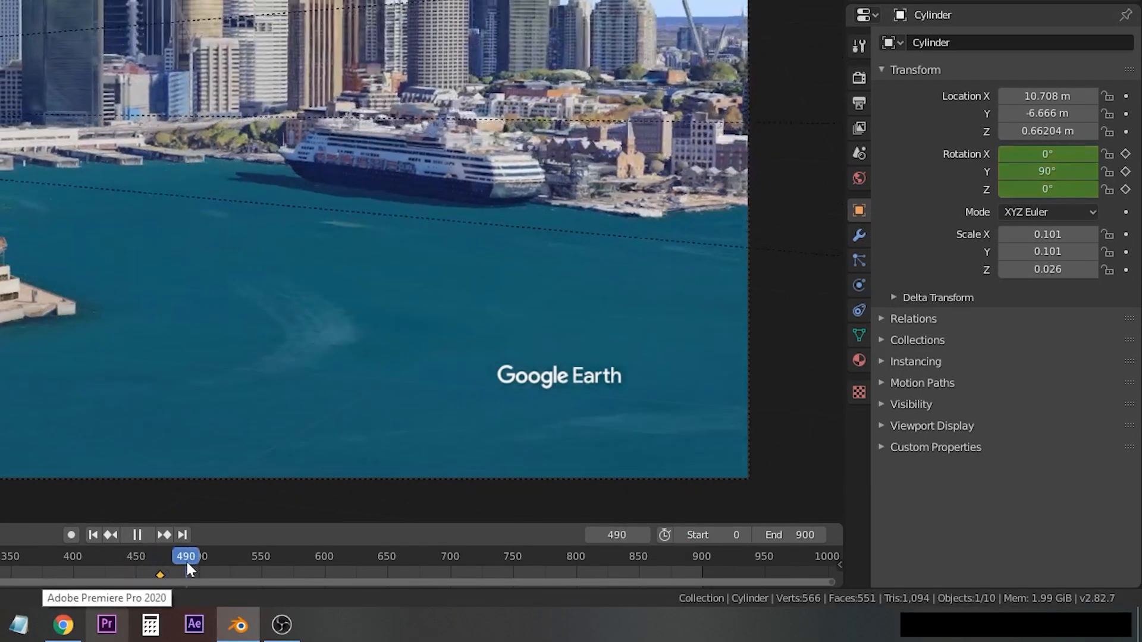
{"action": "left_click", "coordinate": [1046, 154]}
{"action": "type", "text": "90"}
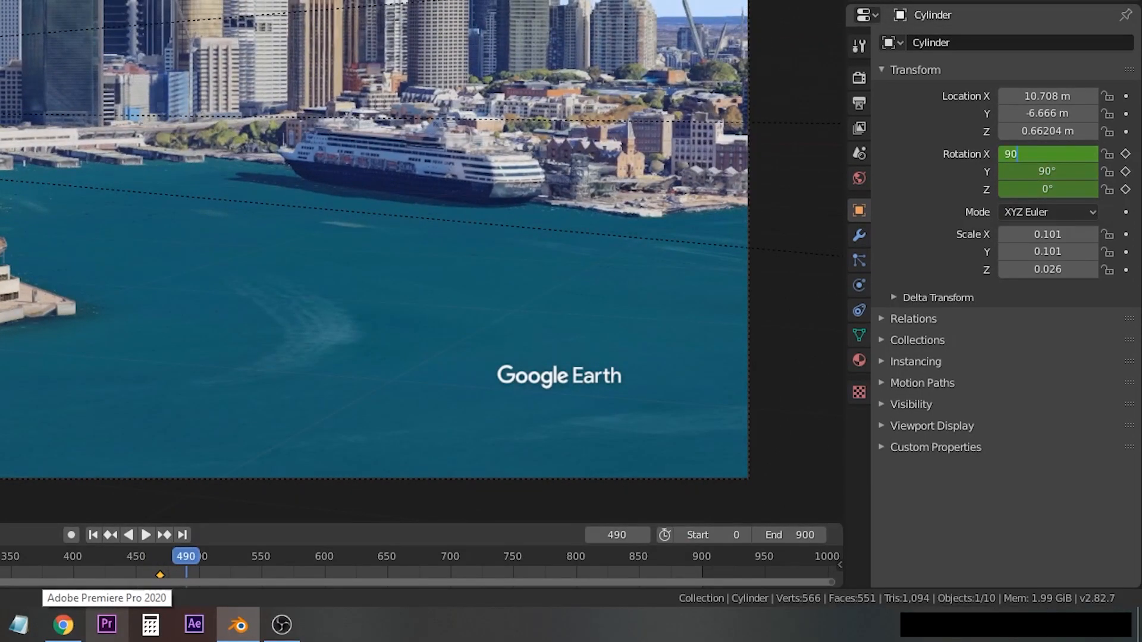
{"action": "key", "text": "Return"}
{"action": "key", "text": "i"}
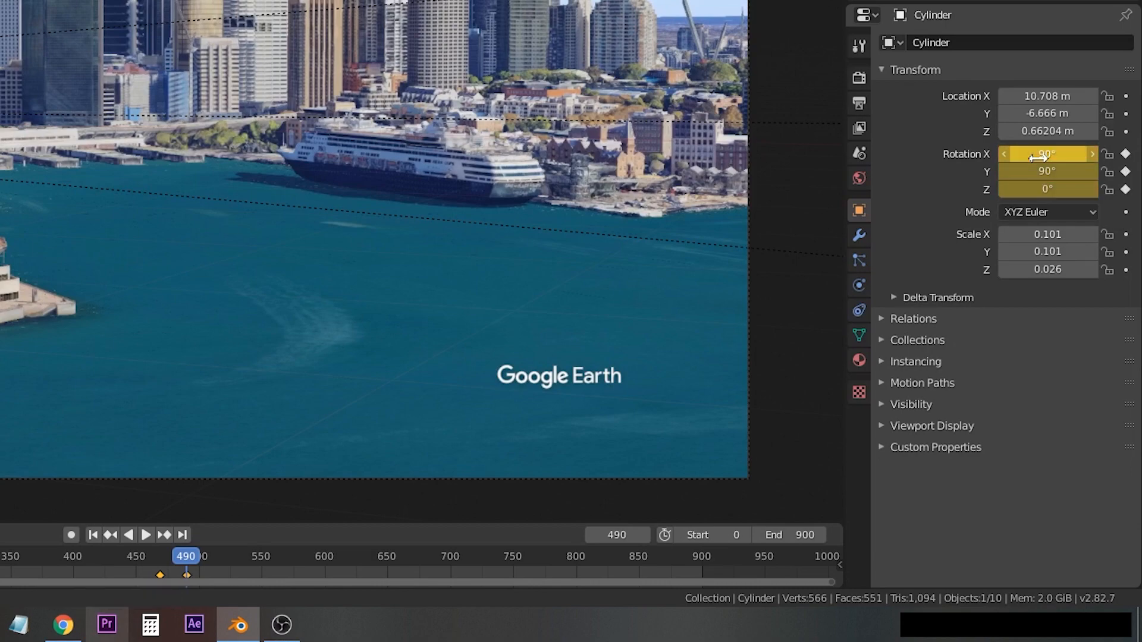
Advance to frame 514, set the pin's X rotation to 180° and keyframe the rotation
{"action": "key", "text": "space"}
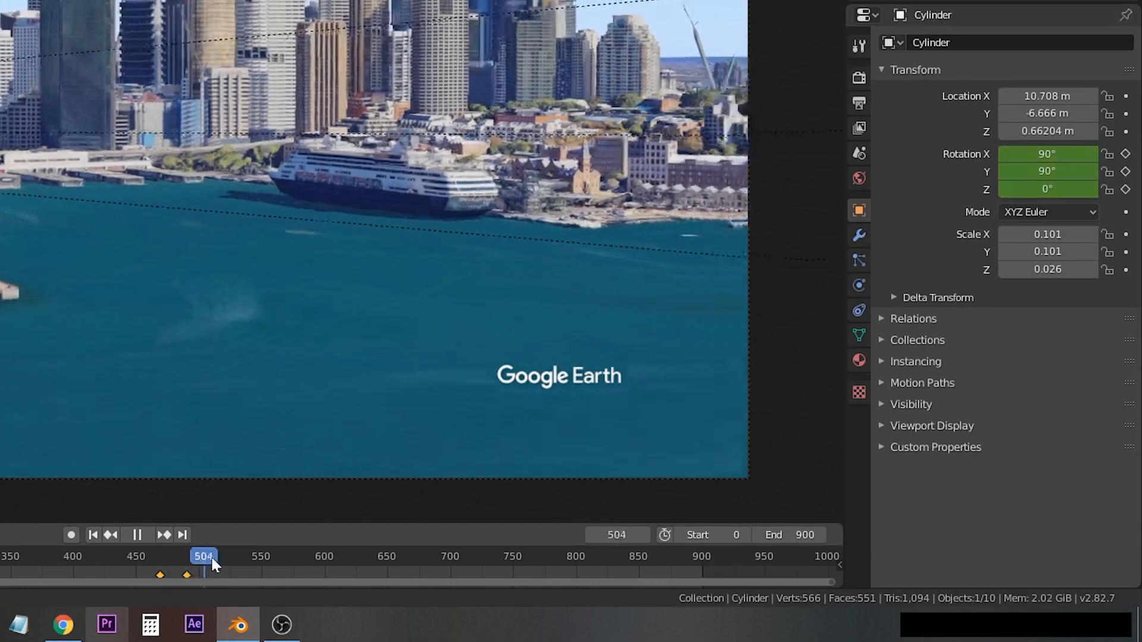
{"action": "key", "text": "space"}
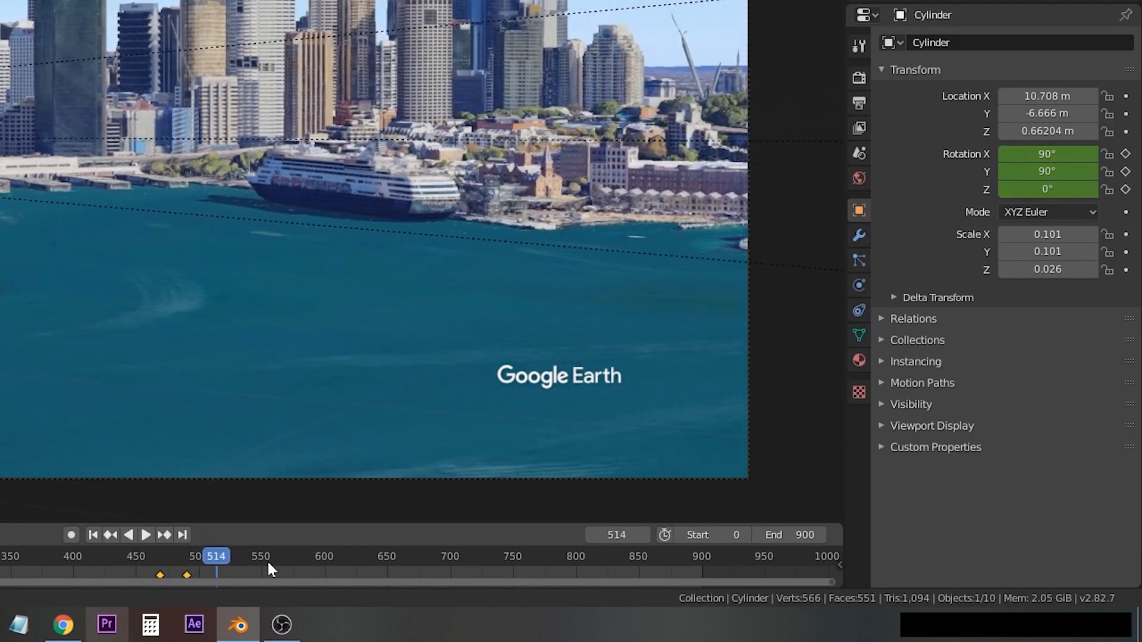
{"action": "left_click", "coordinate": [1047, 154]}
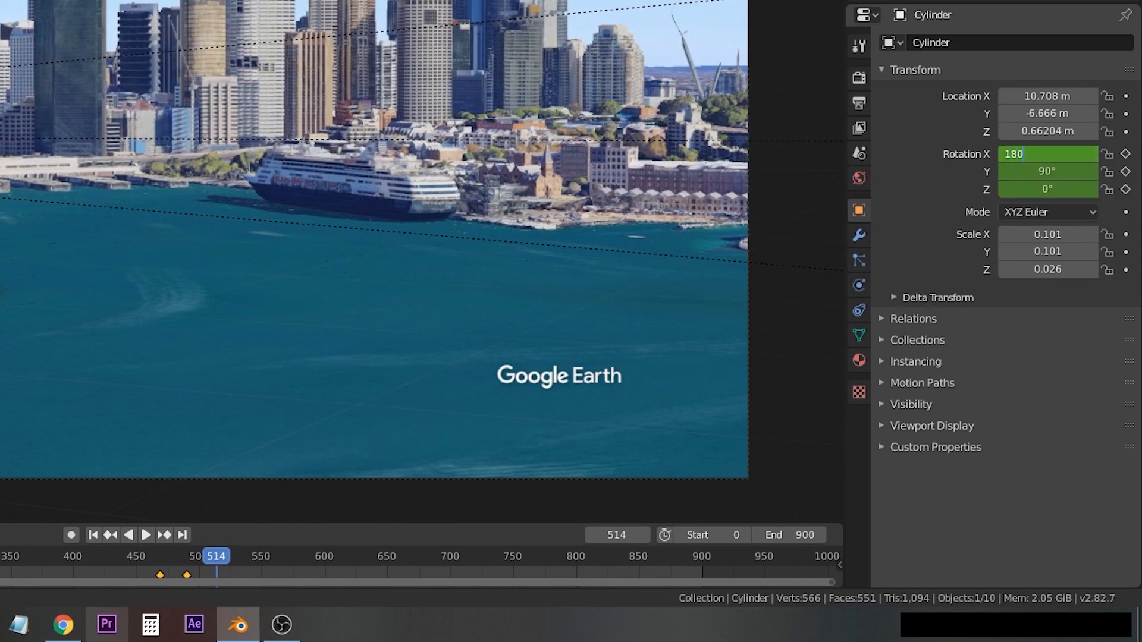
{"action": "key", "text": "Return"}
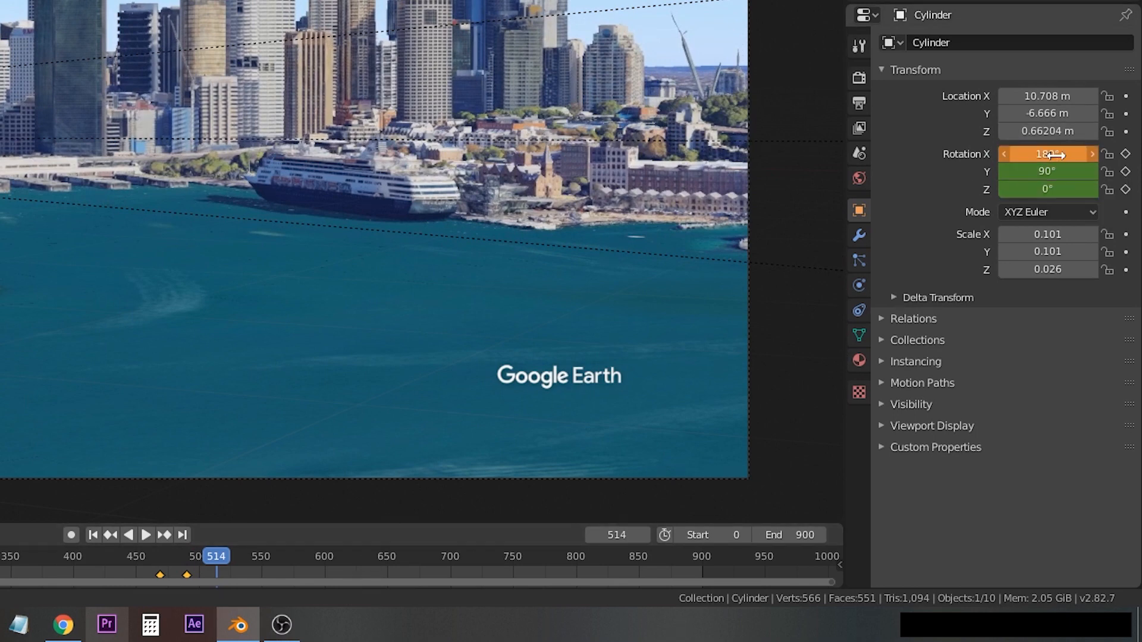
{"action": "key", "text": "i"}
Advance to frame 539, set the pin's X rotation to 270° and keyframe the rotation
{"action": "key", "text": "space"}
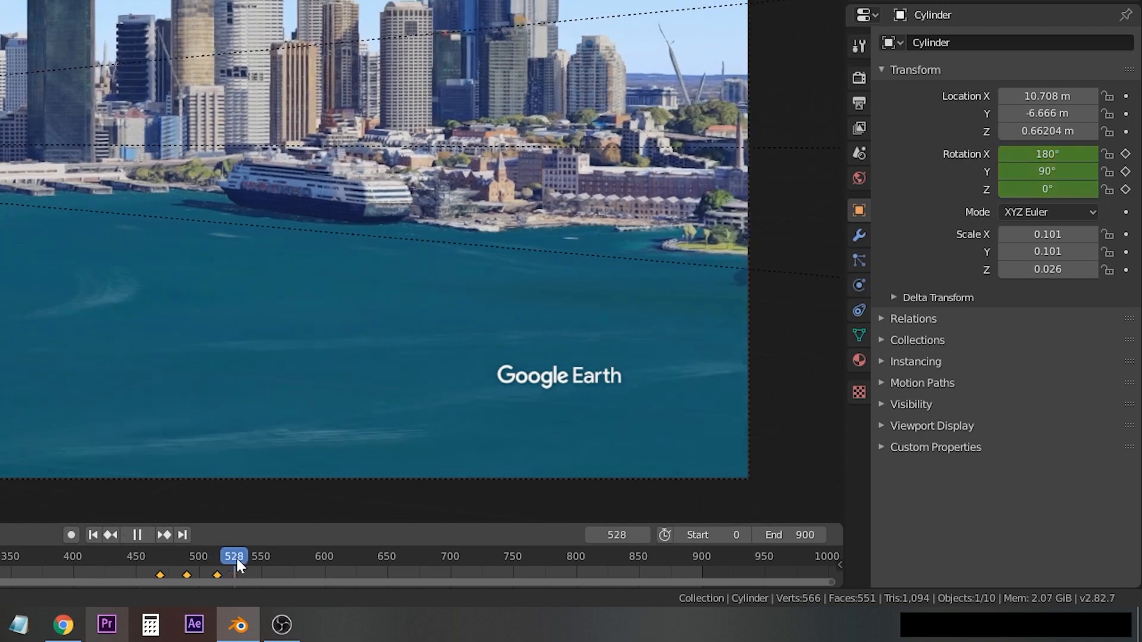
{"action": "key", "text": "space"}
{"action": "left_click", "coordinate": [248, 554]}
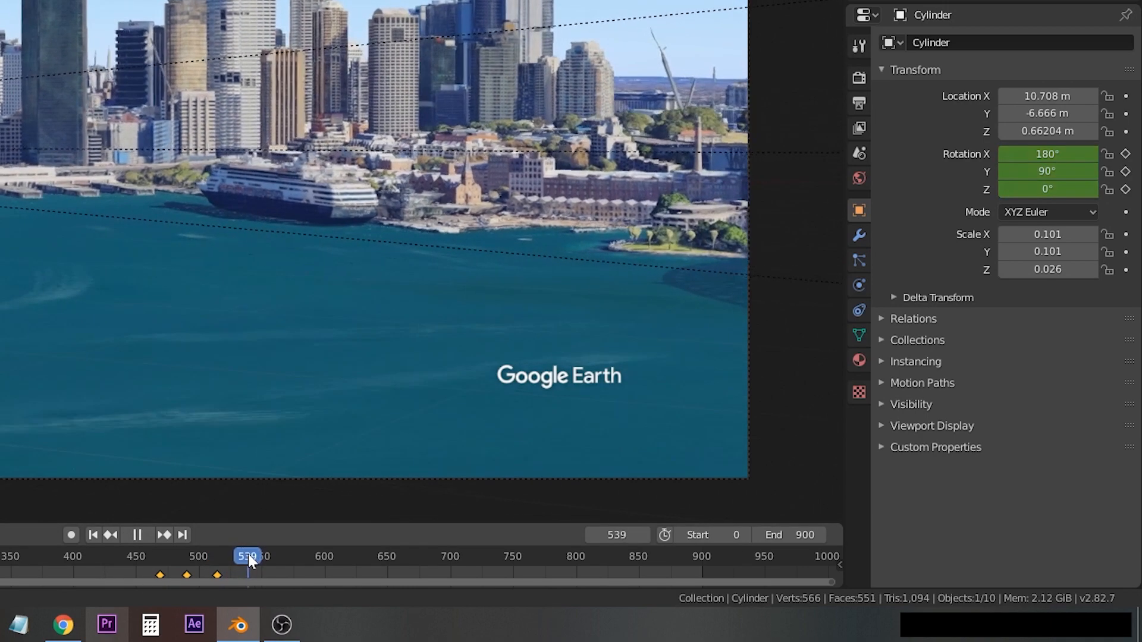
{"action": "left_click", "coordinate": [1047, 154]}
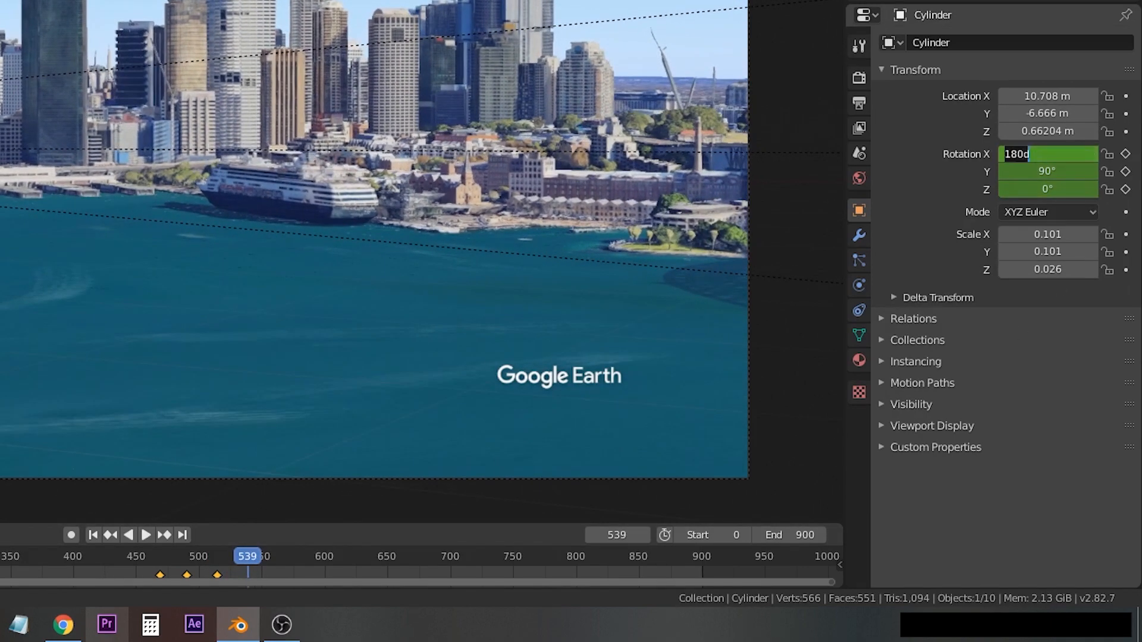
{"action": "key", "text": "Return"}
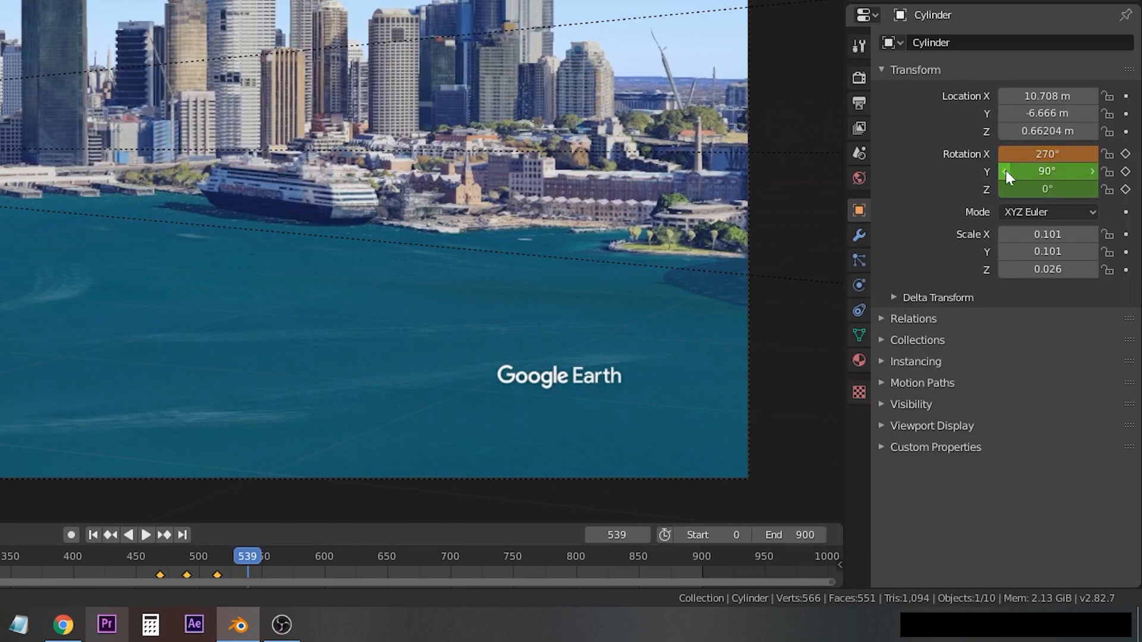
{"action": "key", "text": "i"}
Advance to frame 560, enter the next X rotation for the pin and keyframe the rotation
{"action": "key", "text": "space"}
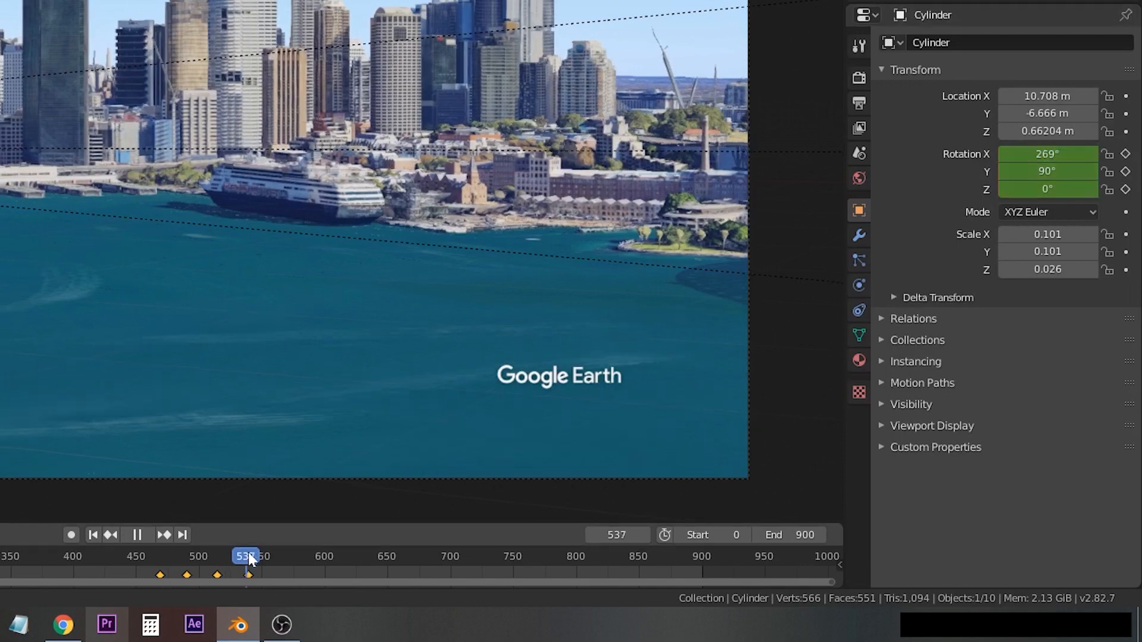
{"action": "left_click", "coordinate": [275, 555]}
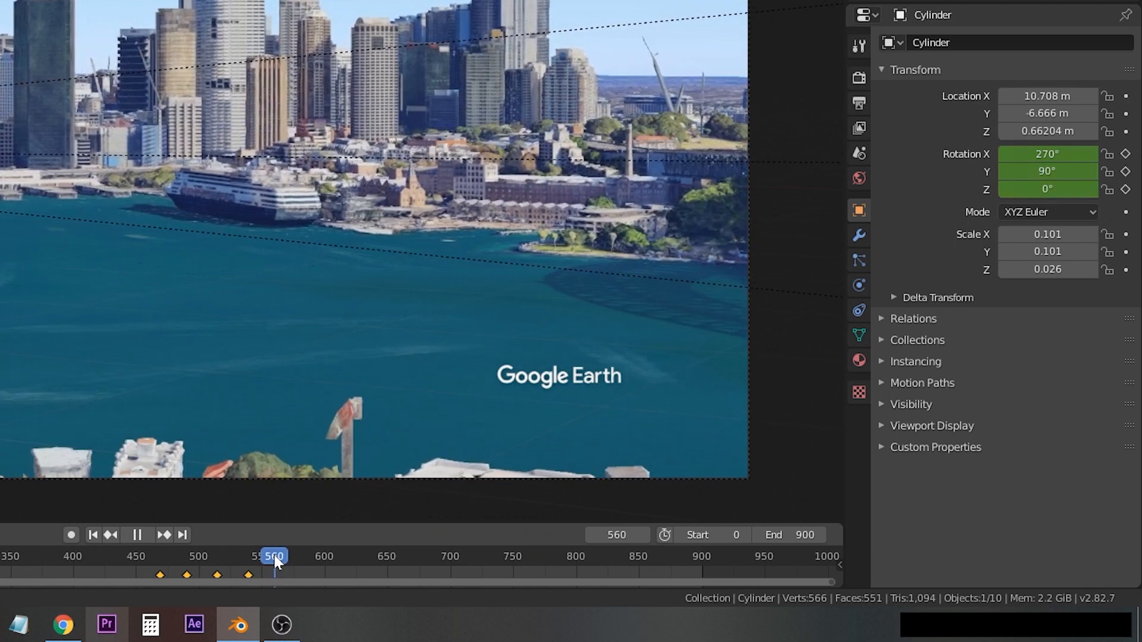
{"action": "left_click", "coordinate": [1079, 150]}
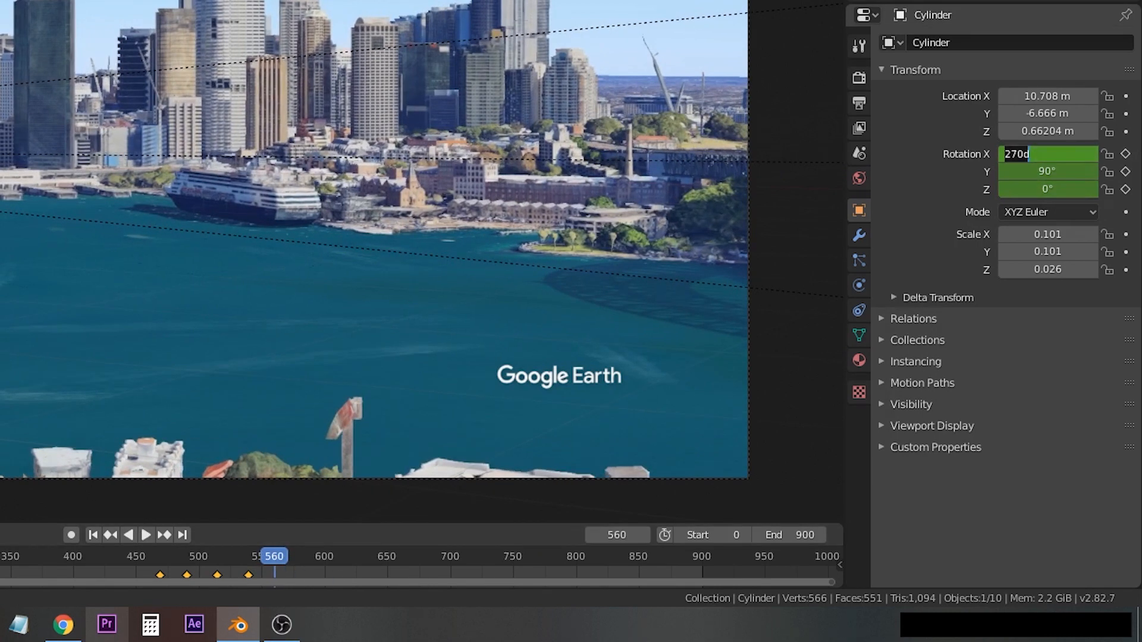
{"action": "key", "text": "Return"}
{"action": "key", "text": "i"}
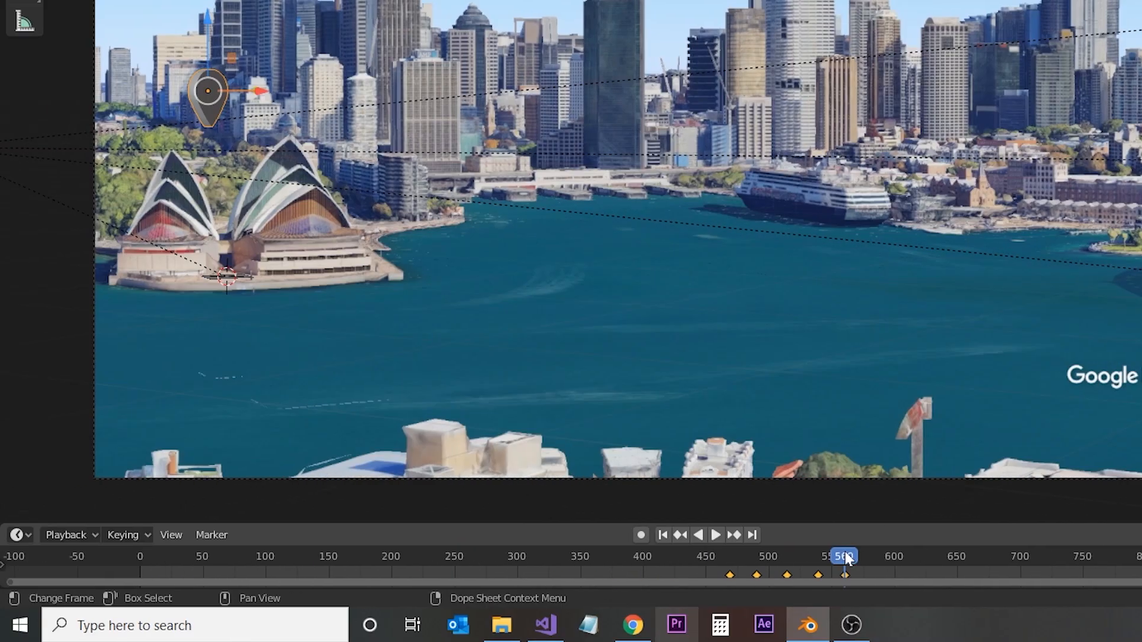
Return to frame 490, switch the timeline area to the Graph Editor and enlarge it to show the pin's rotation curves
{"action": "left_click_drag", "start_coordinate": [847, 559], "coordinate": [756, 561]}
{"action": "left_click", "coordinate": [17, 534]}
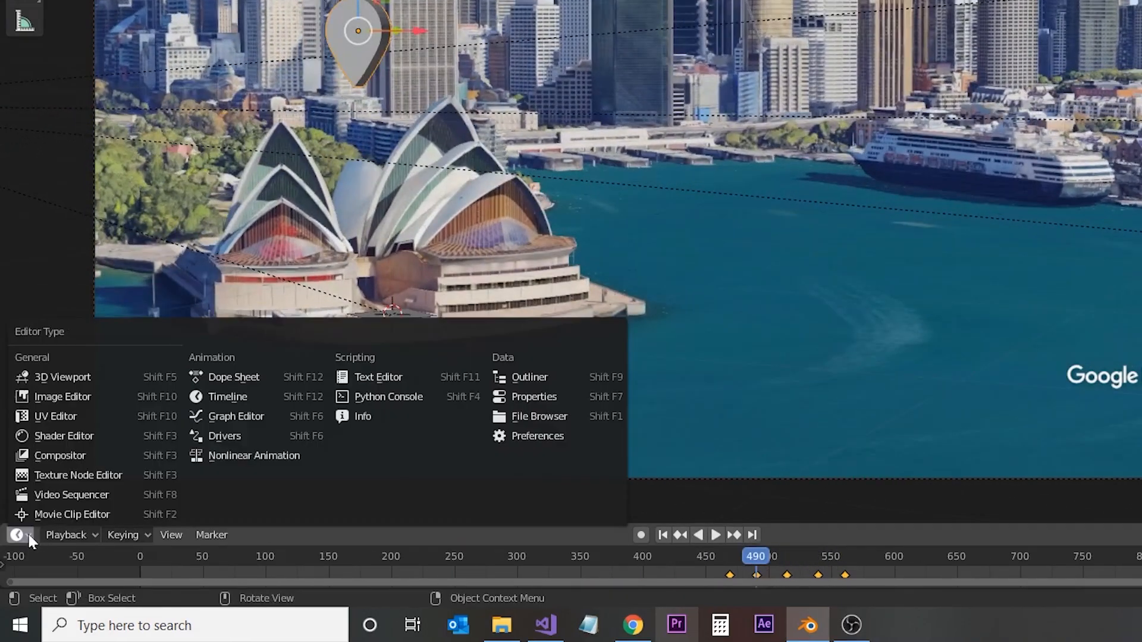
{"action": "mouse_move", "coordinate": [21, 537]}
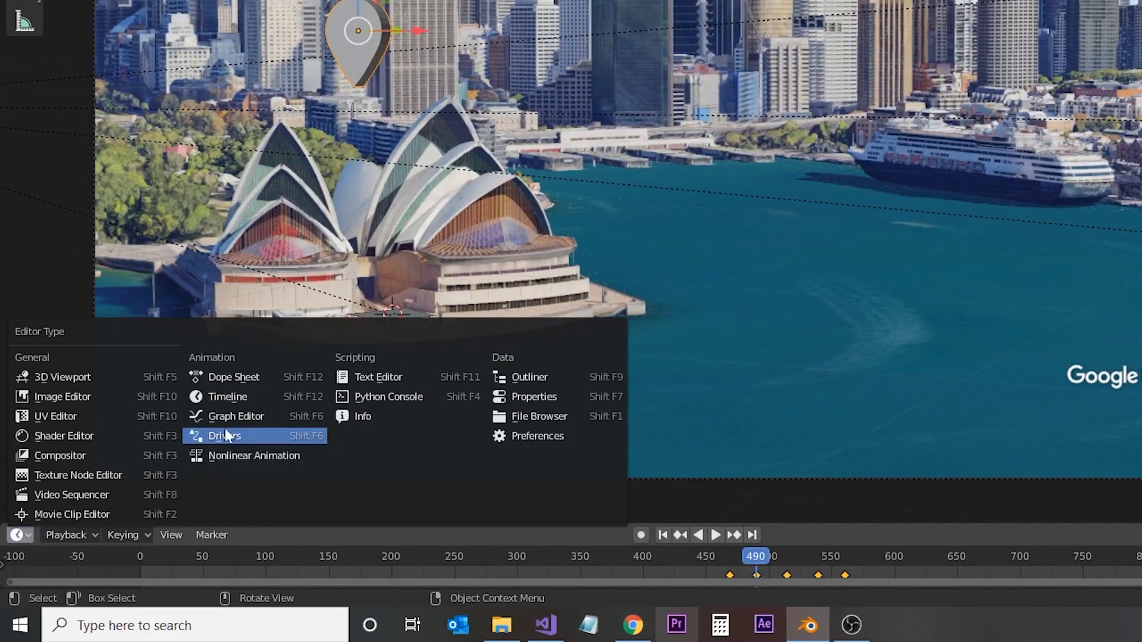
{"action": "left_click", "coordinate": [240, 416]}
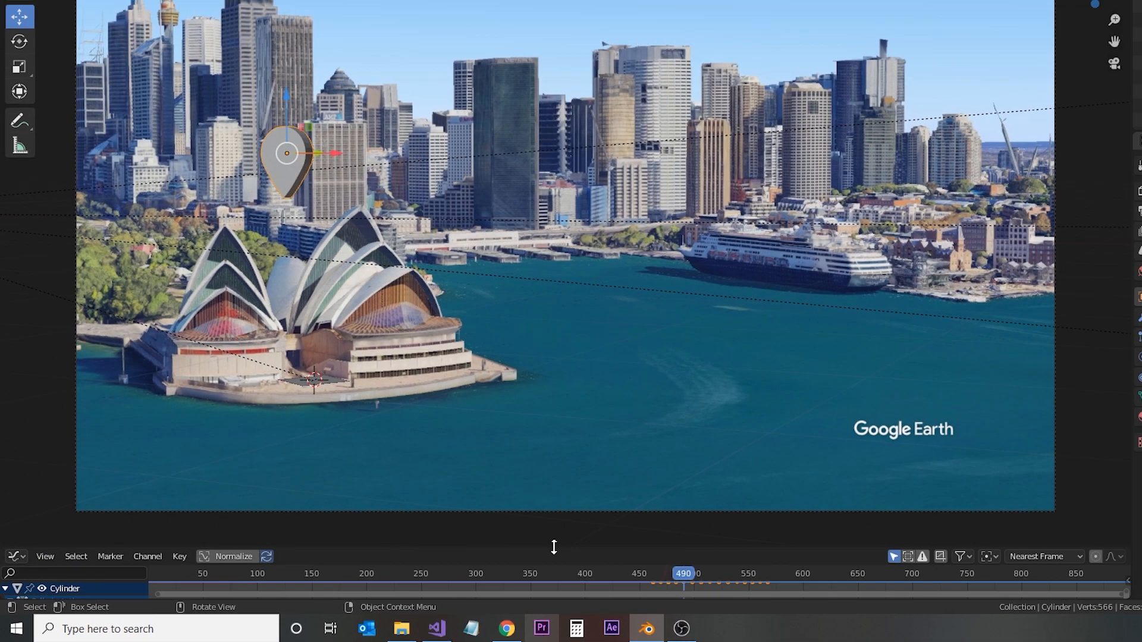
{"action": "left_click_drag", "start_coordinate": [553, 546], "coordinate": [587, 344]}
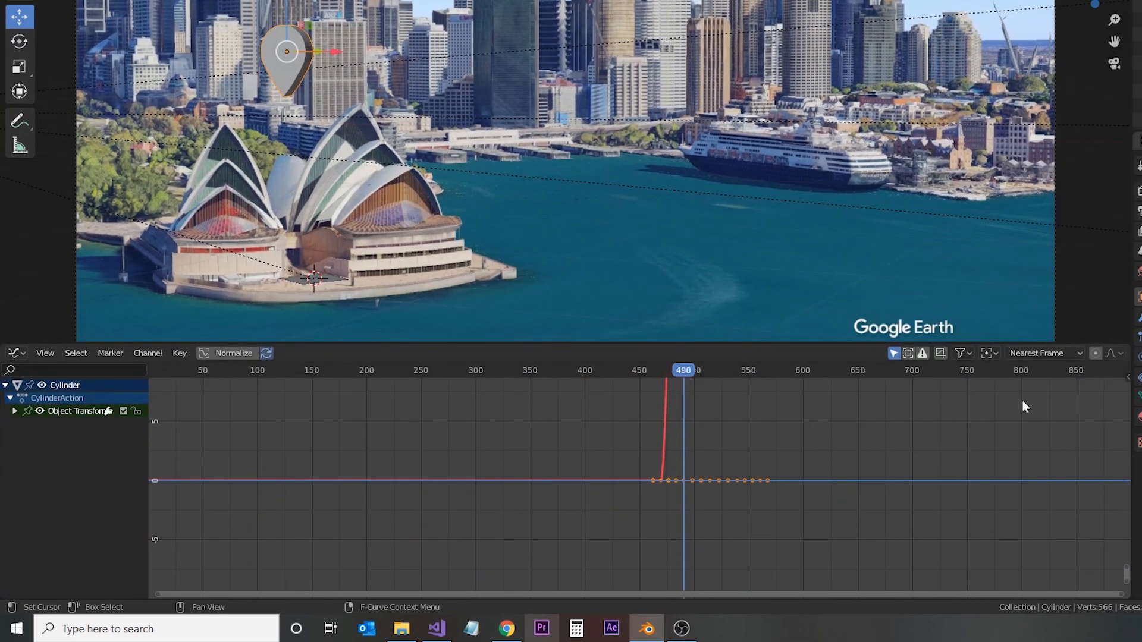
Add a Cycles modifier to the pin's X Euler Rotation curve and scrub around frames 466 to 497 to check the repeating rotation
{"action": "key", "text": "n"}
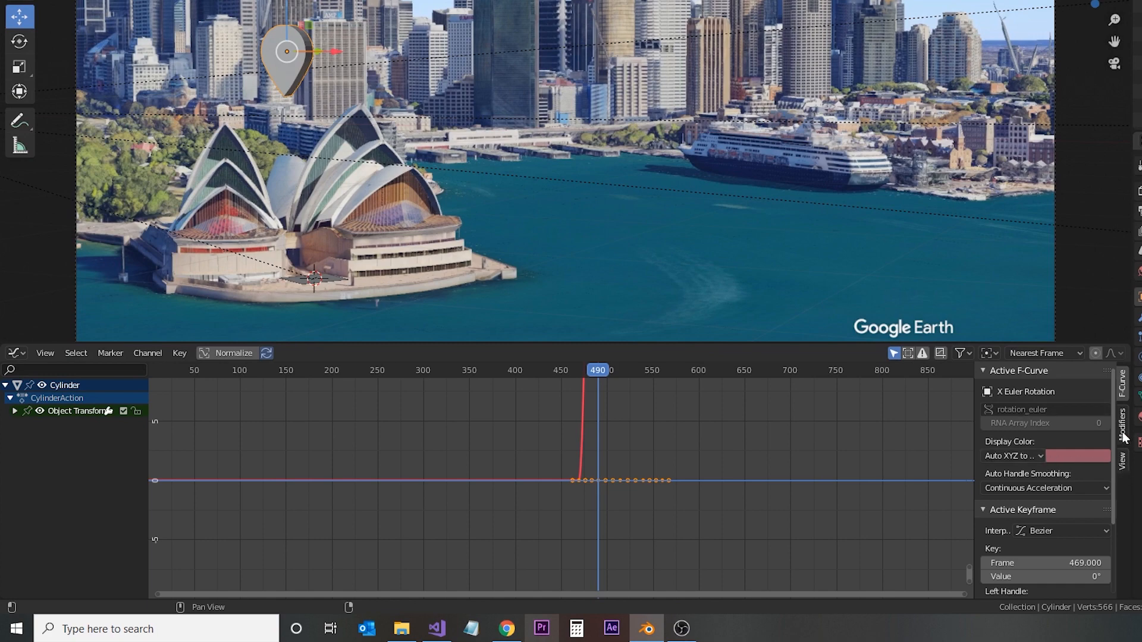
{"action": "left_click", "coordinate": [1123, 434]}
{"action": "left_click", "coordinate": [1042, 391]}
{"action": "left_click", "coordinate": [1018, 453]}
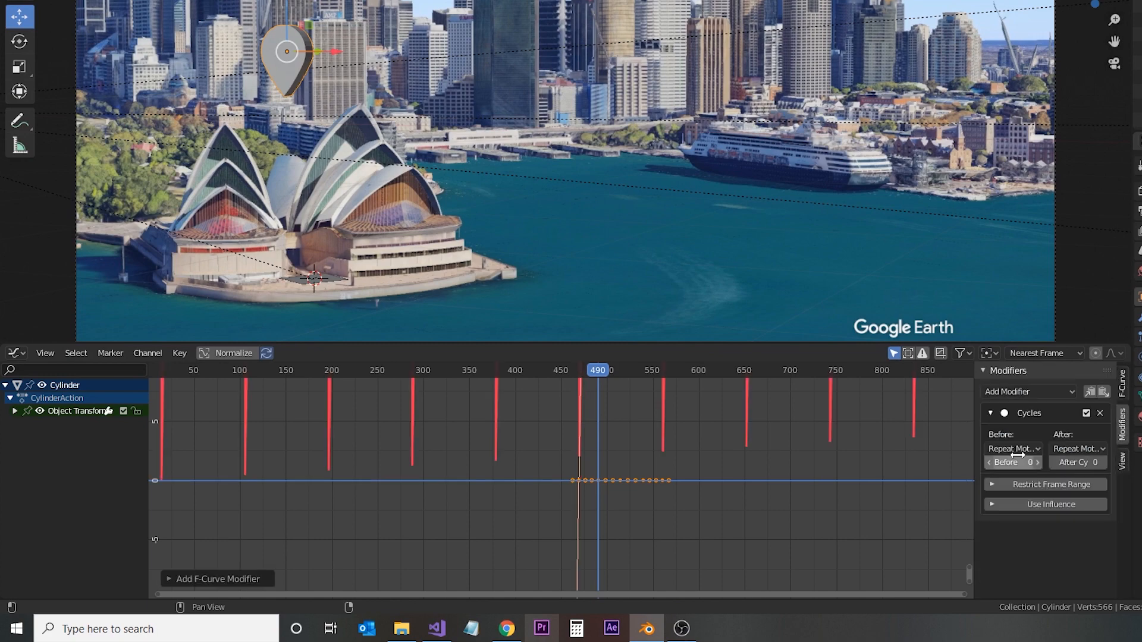
{"action": "left_click", "coordinate": [576, 370]}
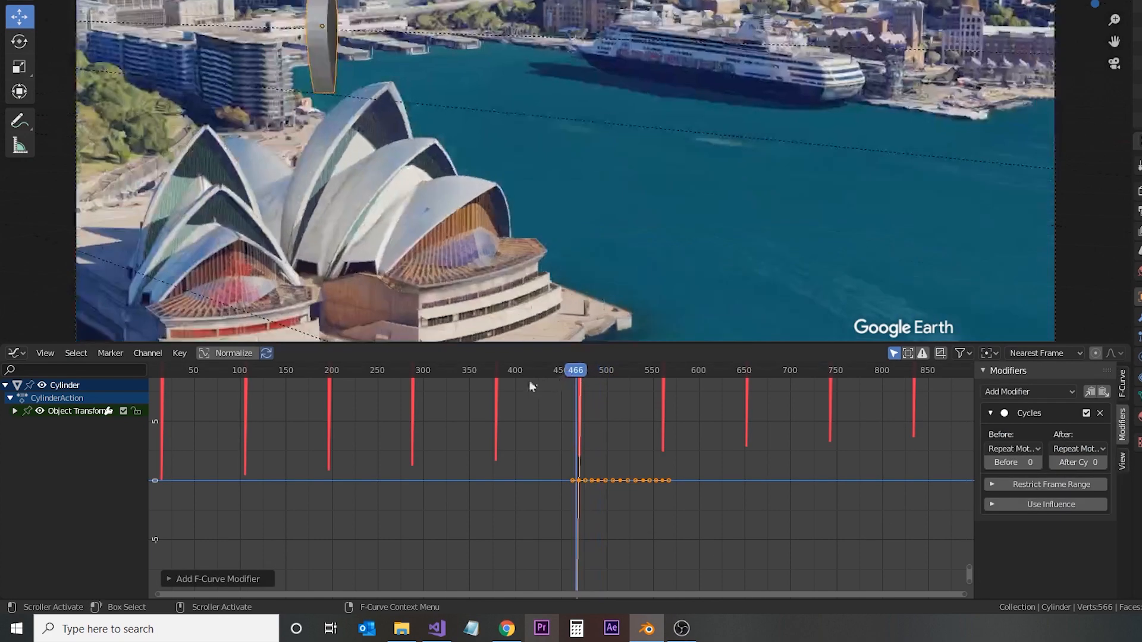
{"action": "left_click_drag", "start_coordinate": [535, 383], "coordinate": [604, 398]}
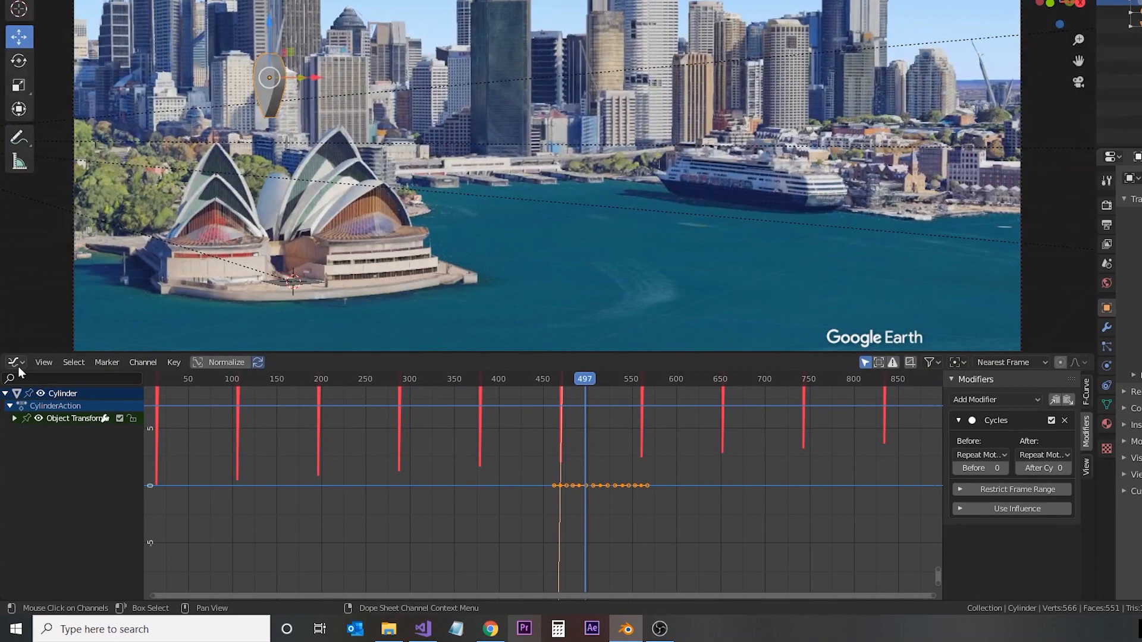
Switch the Graph Editor area back to the Timeline, shrink it and preview the pin's rotation, stopping at frame 495
{"action": "left_click", "coordinate": [16, 353]}
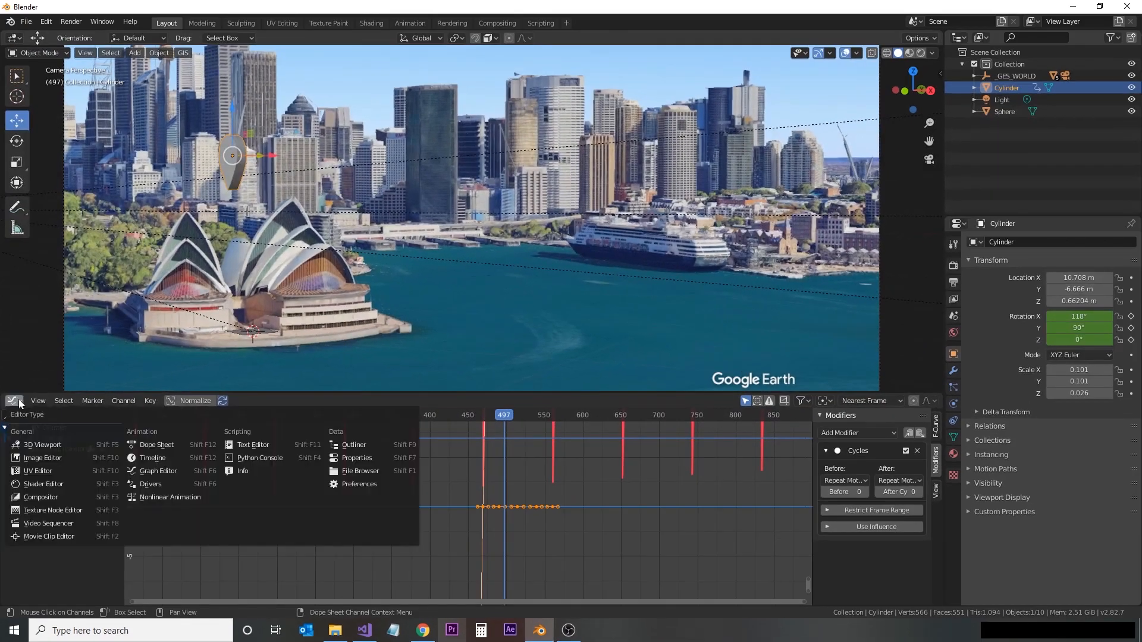
{"action": "left_click", "coordinate": [156, 458]}
{"action": "left_click_drag", "start_coordinate": [426, 395], "coordinate": [431, 549]}
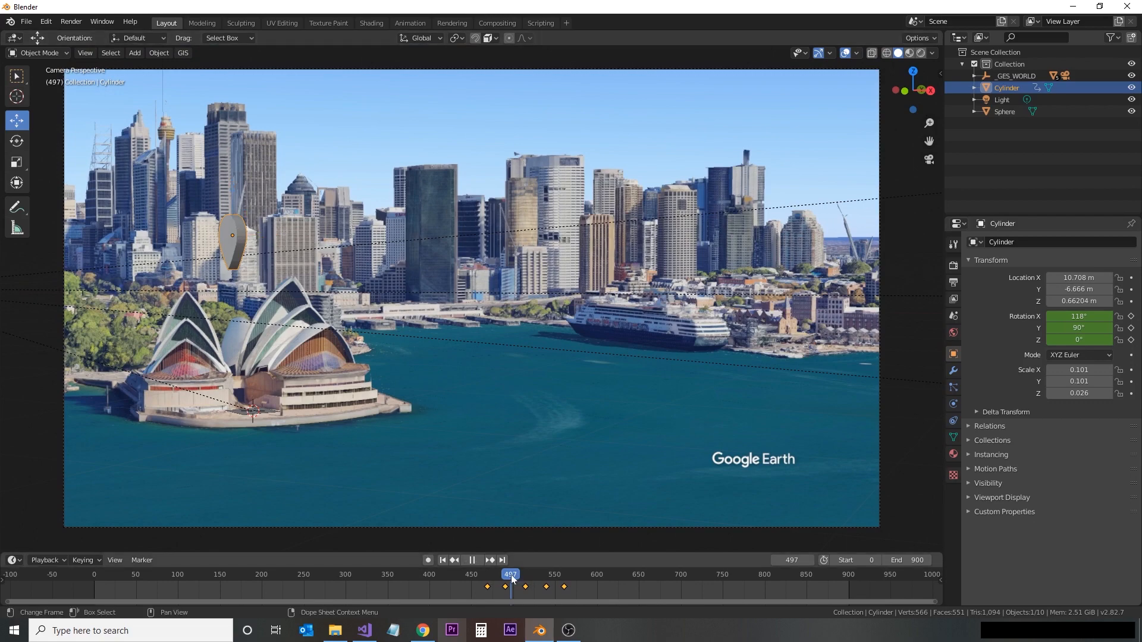
{"action": "left_click_drag", "start_coordinate": [513, 578], "coordinate": [583, 590]}
{"action": "key", "text": "Escape"}
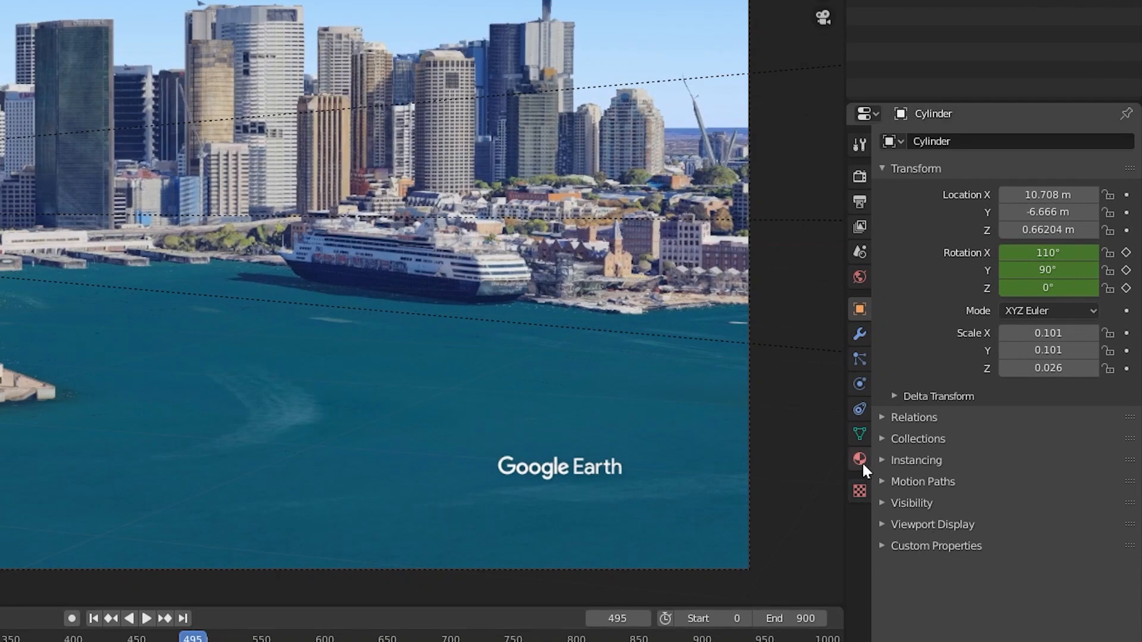
Give the pin a new green material (hue 0.315, saturation 1) with specular 0.850 and roughness 0.233, and shade it smooth
{"action": "left_click", "coordinate": [860, 460]}
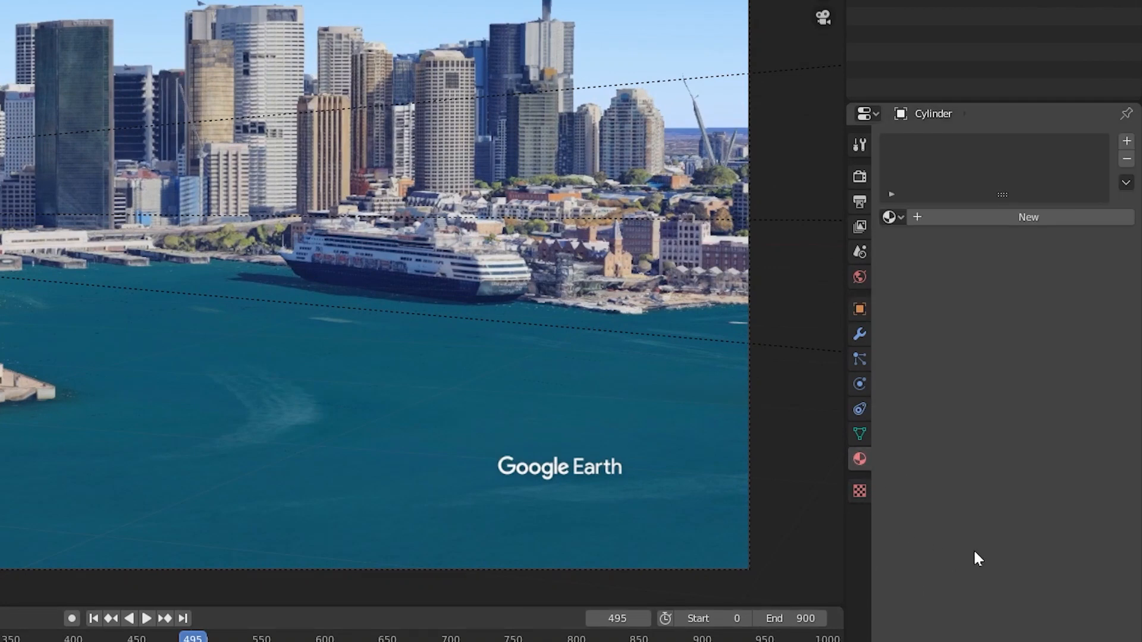
{"action": "left_click", "coordinate": [1050, 225]}
{"action": "left_click", "coordinate": [1056, 398]}
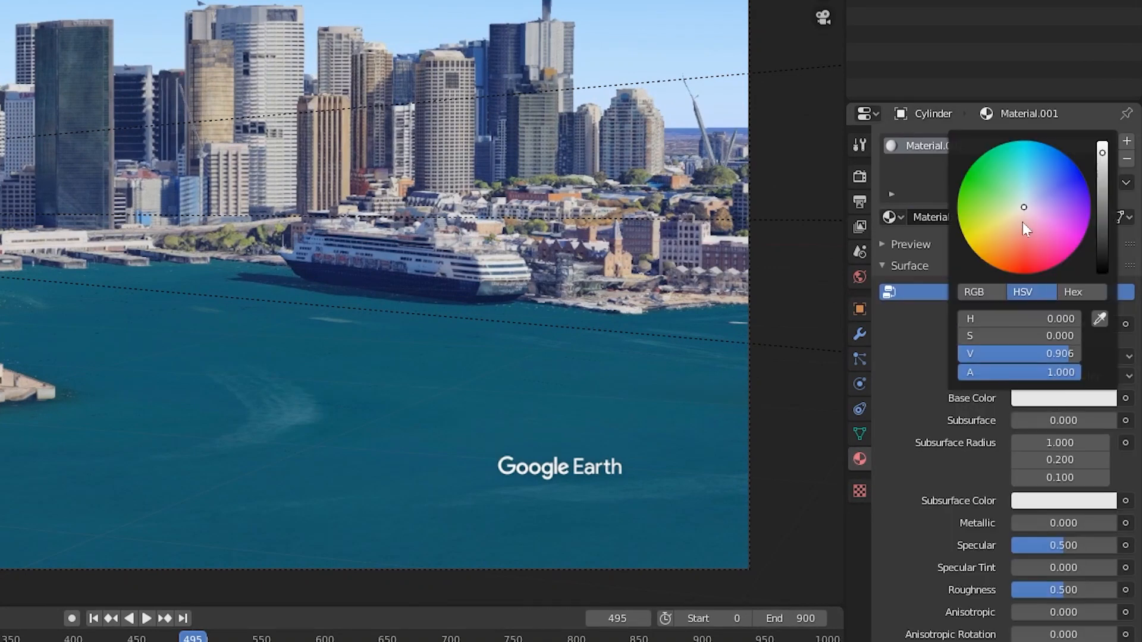
{"action": "left_click_drag", "start_coordinate": [1021, 207], "coordinate": [961, 182]}
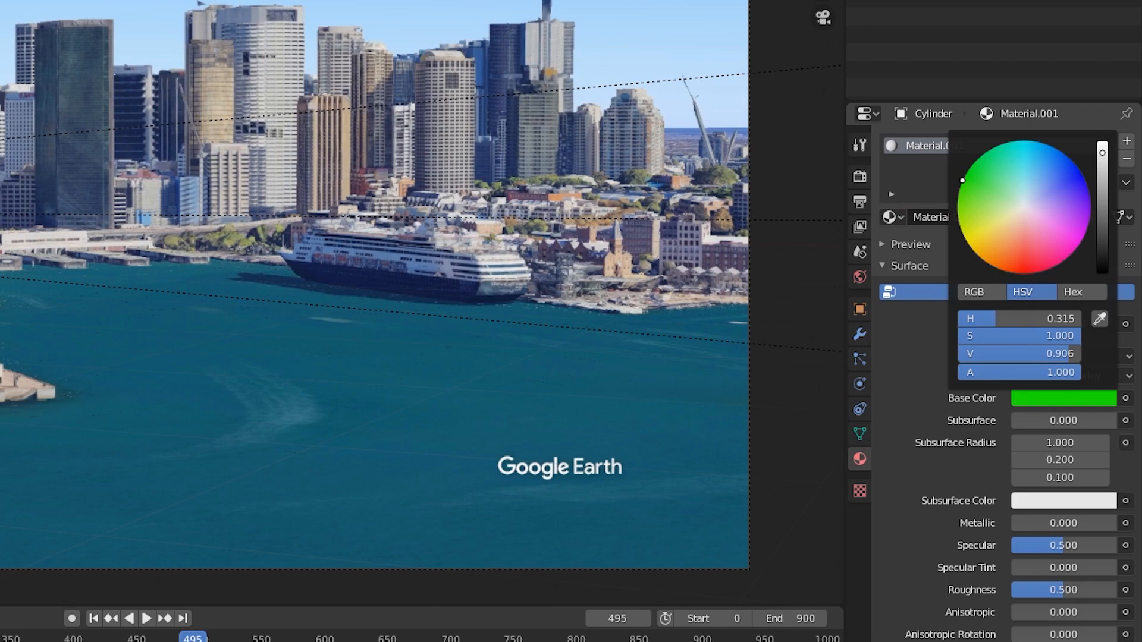
{"action": "left_click_drag", "start_coordinate": [1048, 544], "coordinate": [1039, 590]}
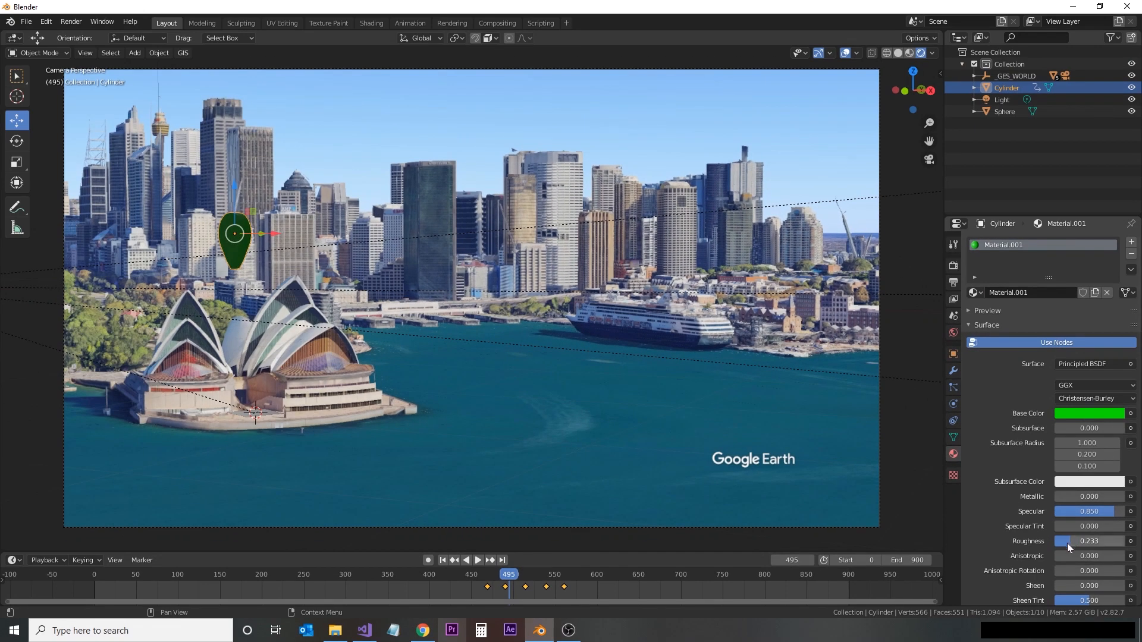
{"action": "right_click", "coordinate": [240, 255]}
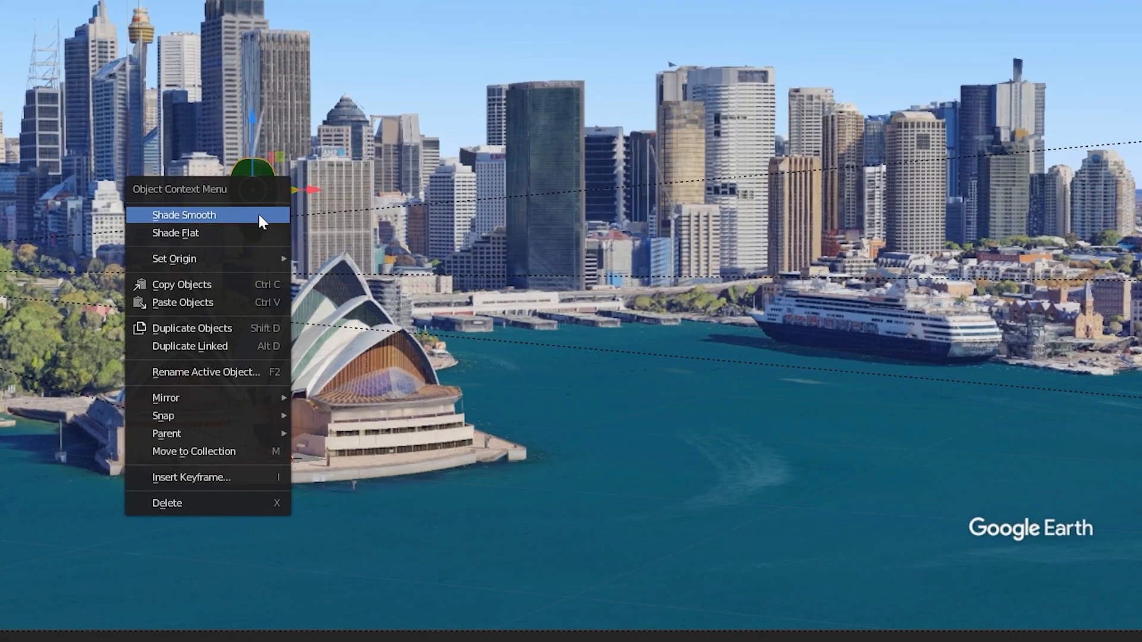
{"action": "left_click", "coordinate": [259, 216]}
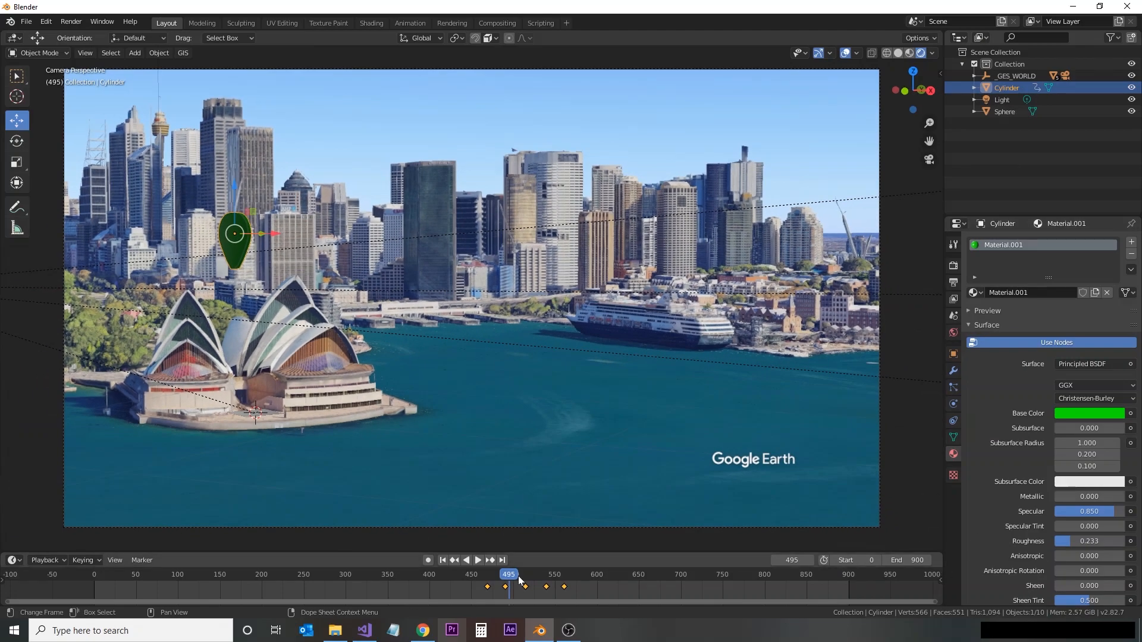
Go to frame 46 and give the sphere a new blue material with specular 0.792 and roughness 0.275
{"action": "left_click", "coordinate": [506, 579]}
{"action": "left_click_drag", "start_coordinate": [506, 578], "coordinate": [307, 579]}
{"action": "left_click_drag", "start_coordinate": [229, 570], "coordinate": [133, 575]}
{"action": "left_click", "coordinate": [444, 271]}
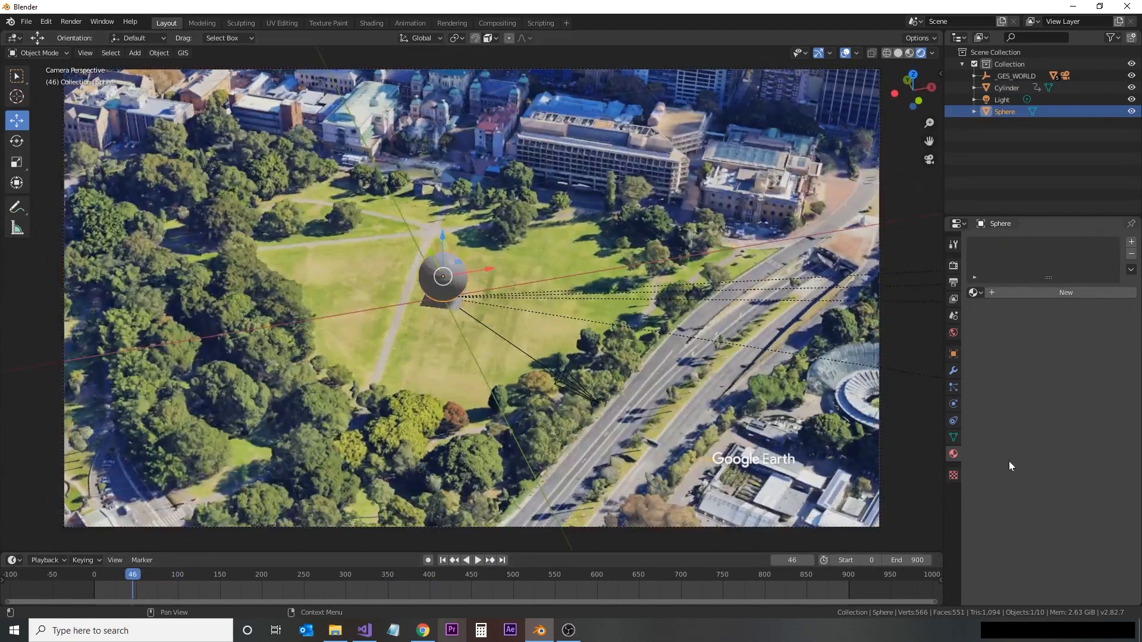
{"action": "left_click", "coordinate": [1061, 292]}
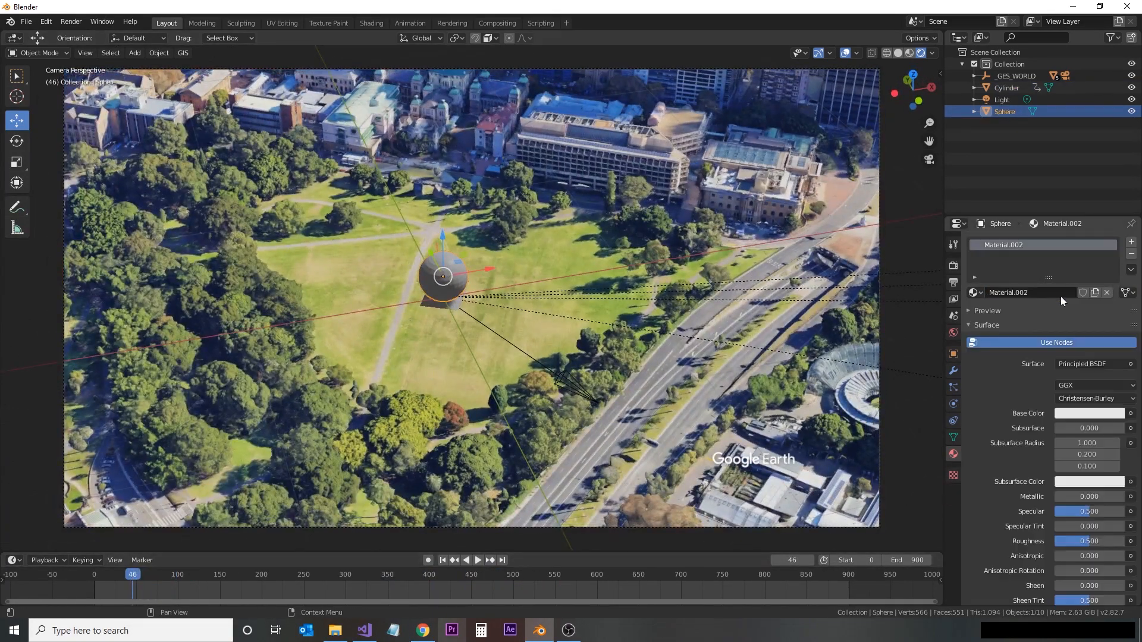
{"action": "left_click", "coordinate": [1090, 413]}
{"action": "left_click", "coordinate": [1103, 267]}
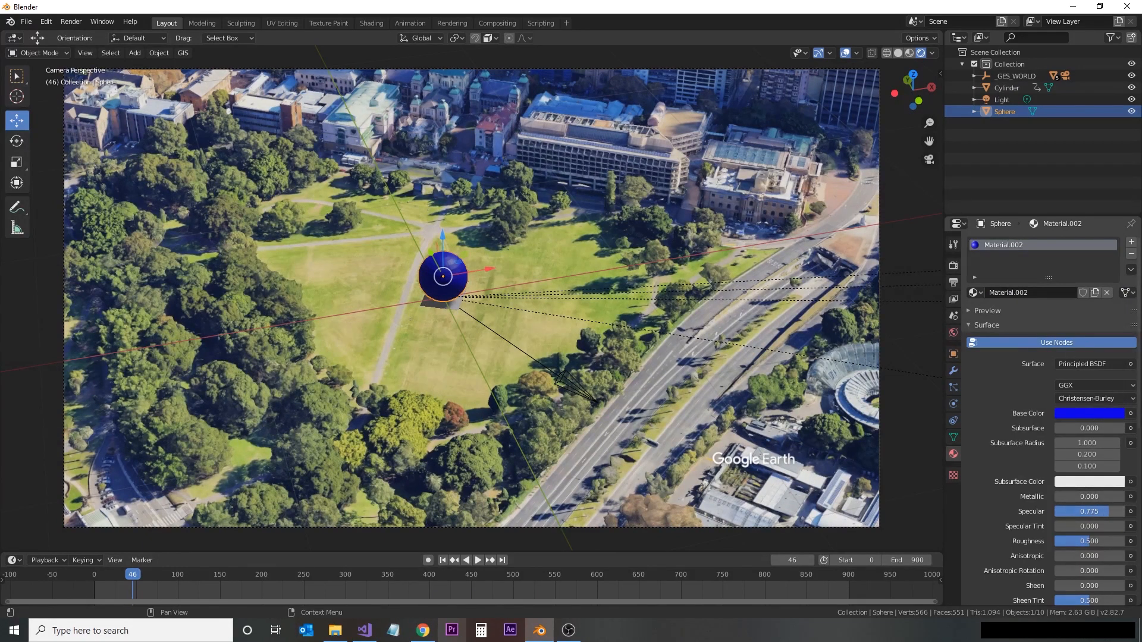
{"action": "left_click_drag", "start_coordinate": [1099, 546], "coordinate": [1096, 546]}
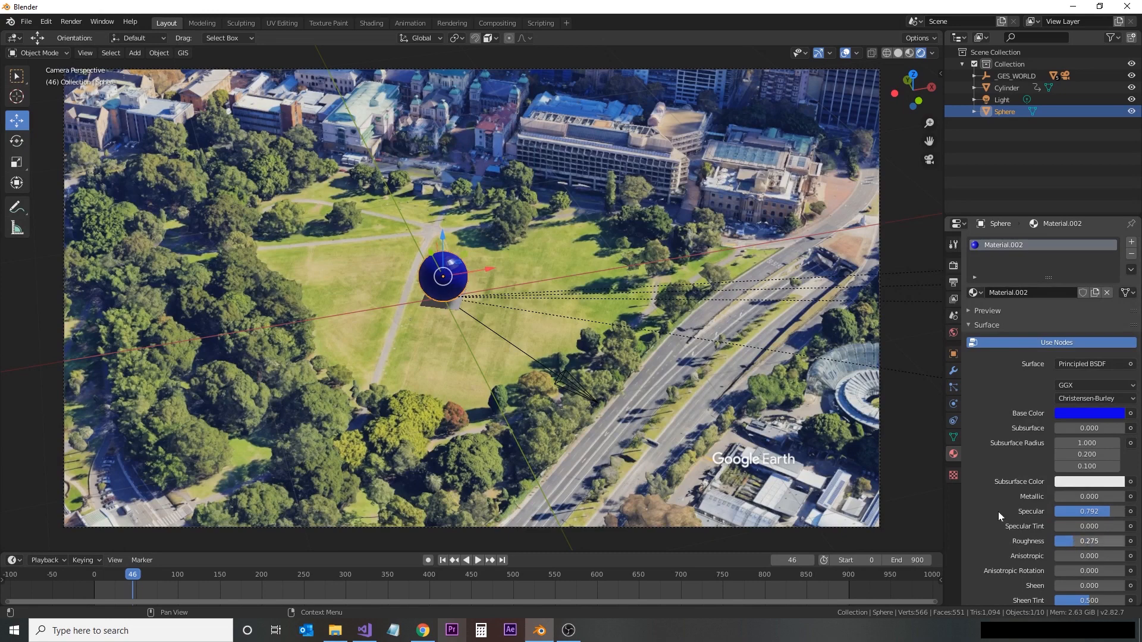
Shade the sphere smooth and preview it in playback, stopping at frame 41
{"action": "right_click", "coordinate": [447, 265]}
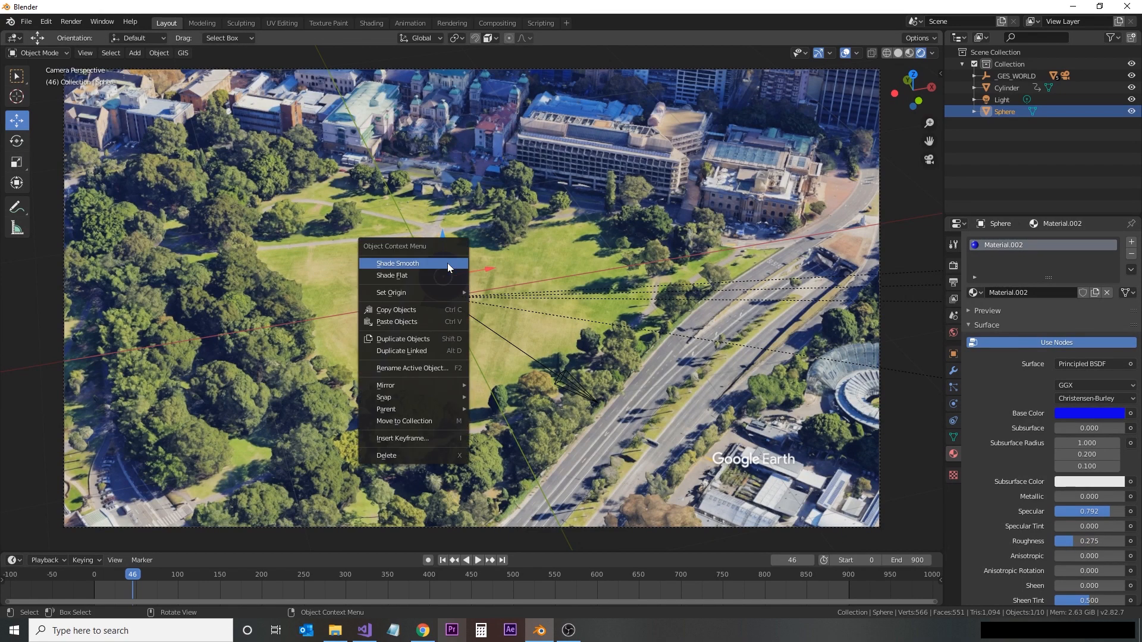
{"action": "left_click", "coordinate": [447, 263]}
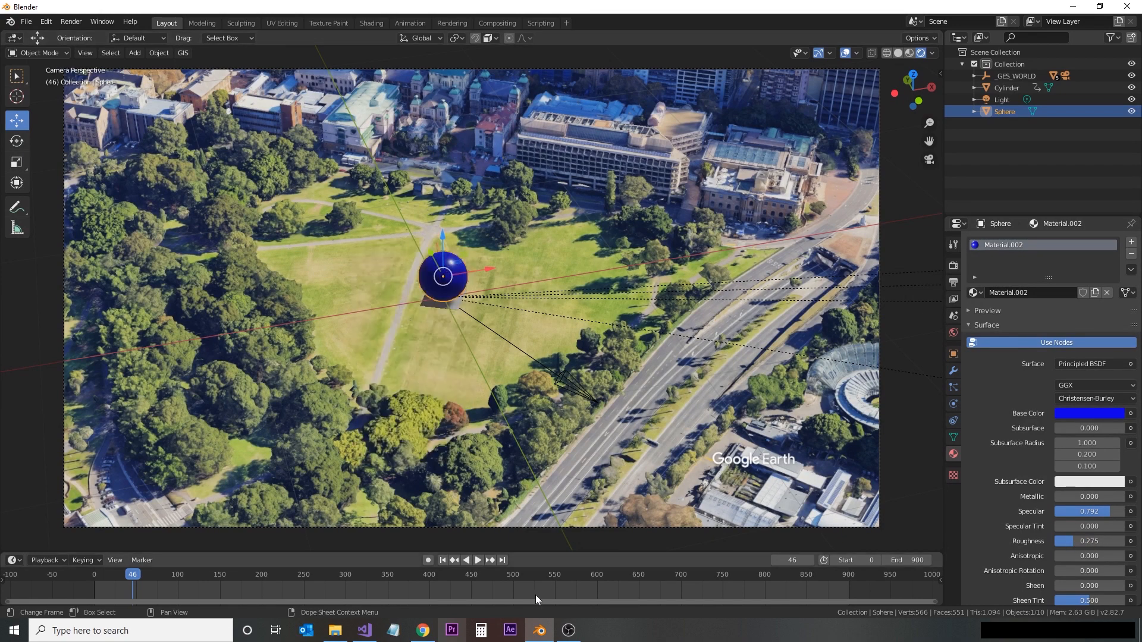
{"action": "key", "text": "space"}
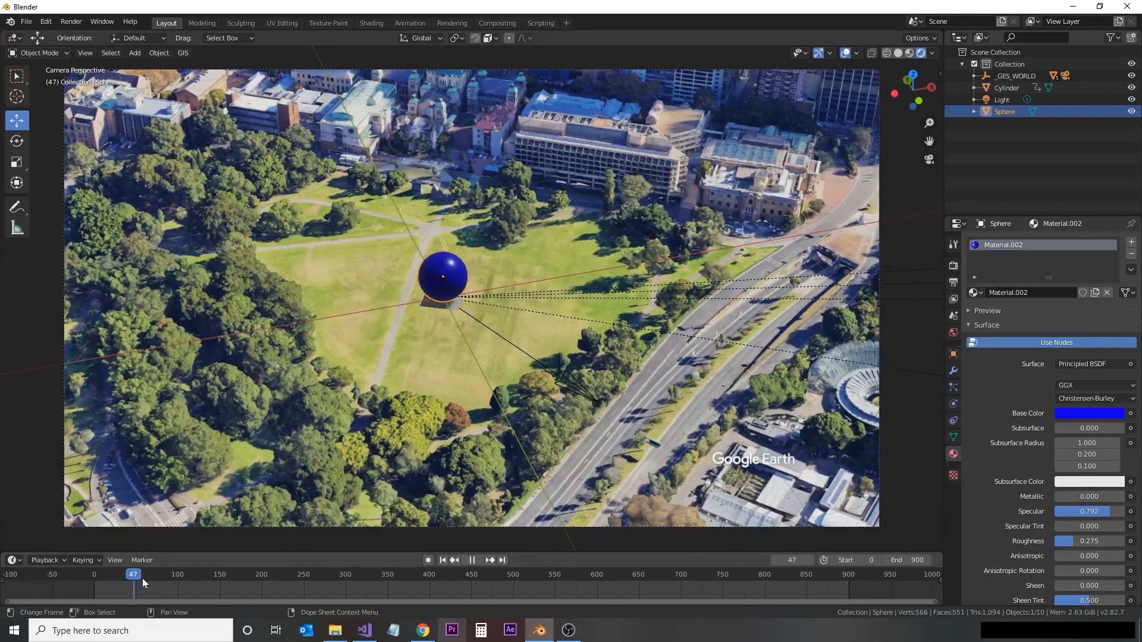
{"action": "left_click_drag", "start_coordinate": [155, 579], "coordinate": [130, 575]}
{"action": "key", "text": "space"}
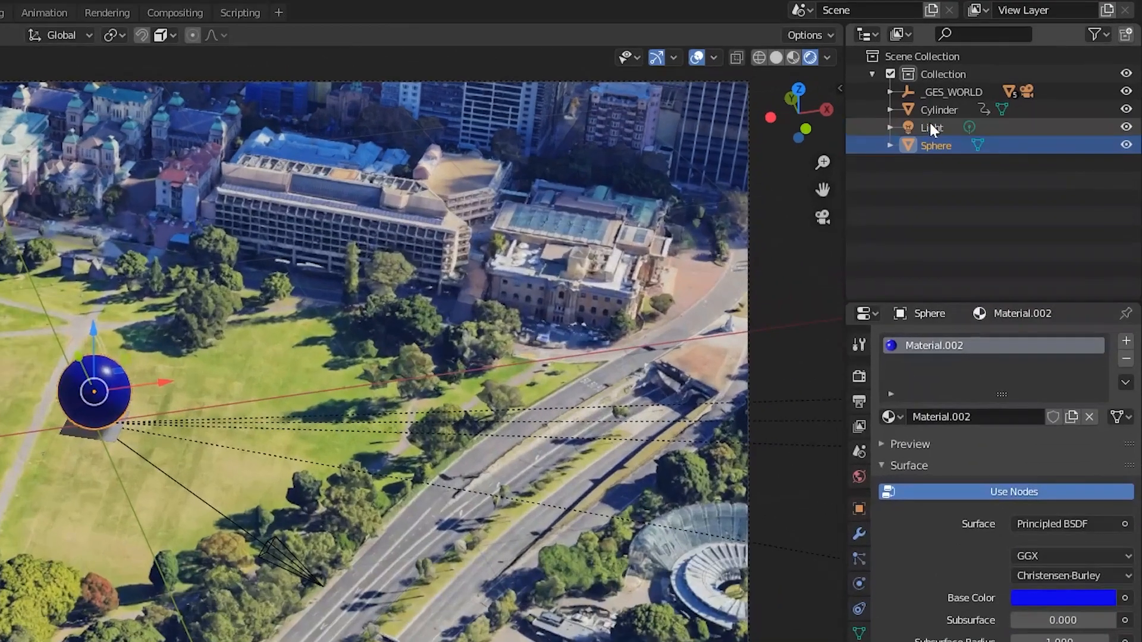
Change the scene light to a Sun with a strength of 2
{"action": "left_click", "coordinate": [1001, 97]}
{"action": "left_click", "coordinate": [973, 416]}
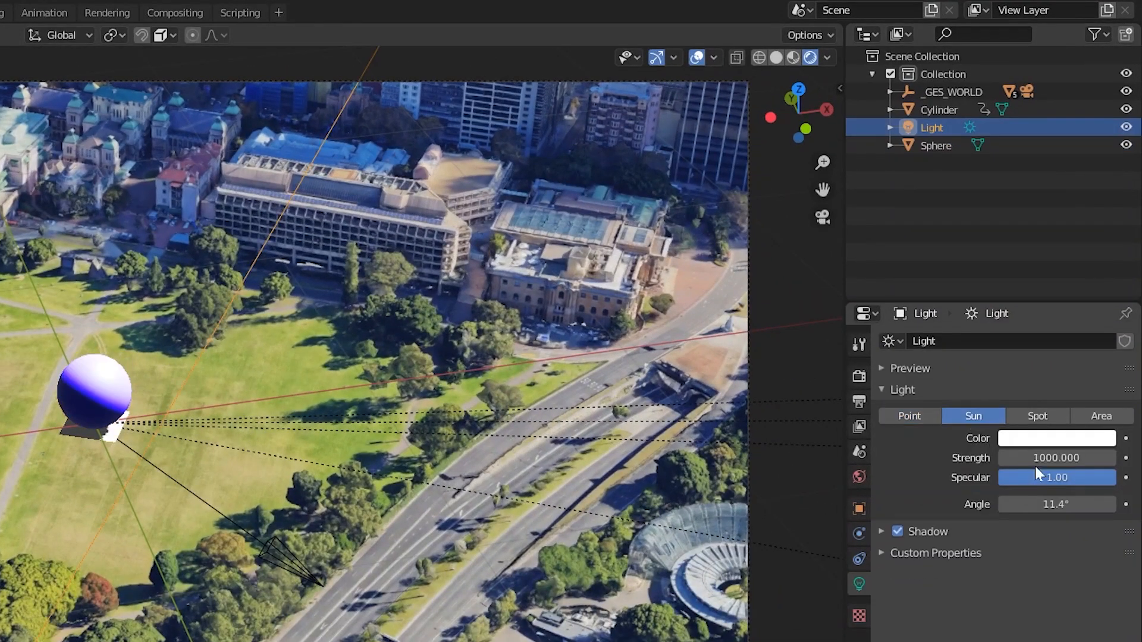
{"action": "left_click", "coordinate": [1034, 459]}
{"action": "type", "text": "2"}
{"action": "key", "text": "Return"}
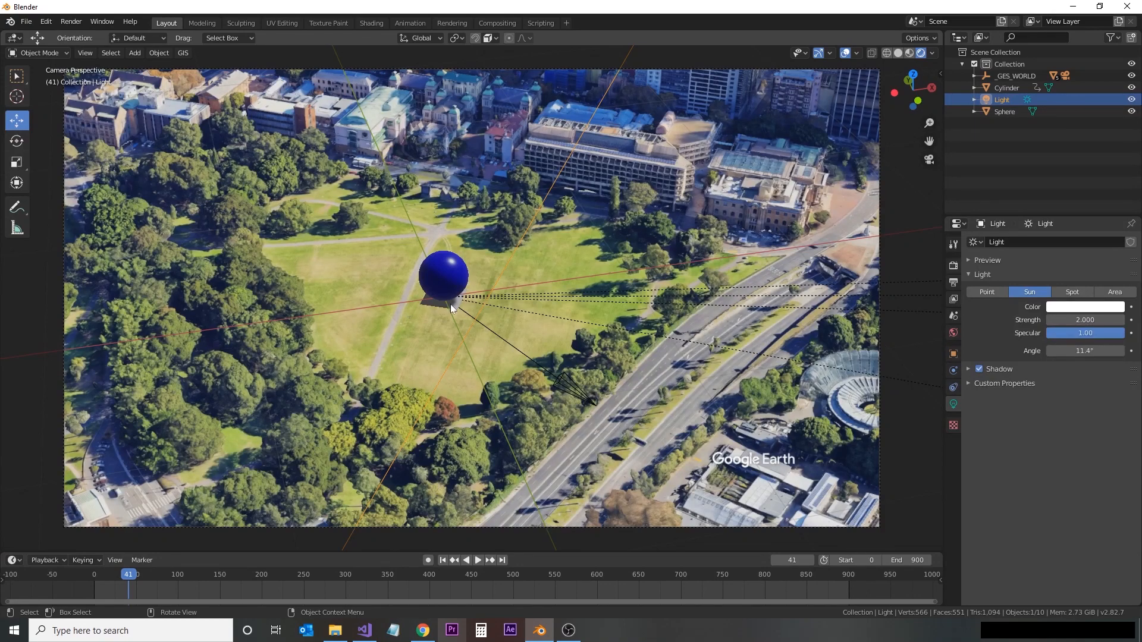
Scale up the Park plane beneath the sphere until it is large enough to catch the sphere's shadow
{"action": "left_click", "coordinate": [451, 304]}
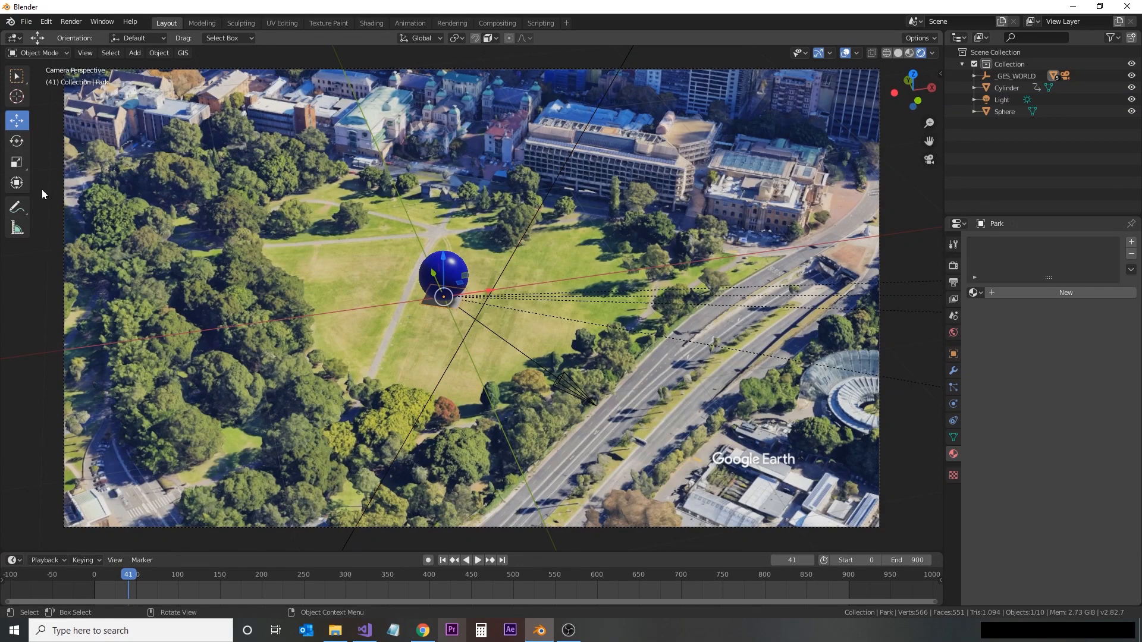
{"action": "left_click", "coordinate": [17, 142]}
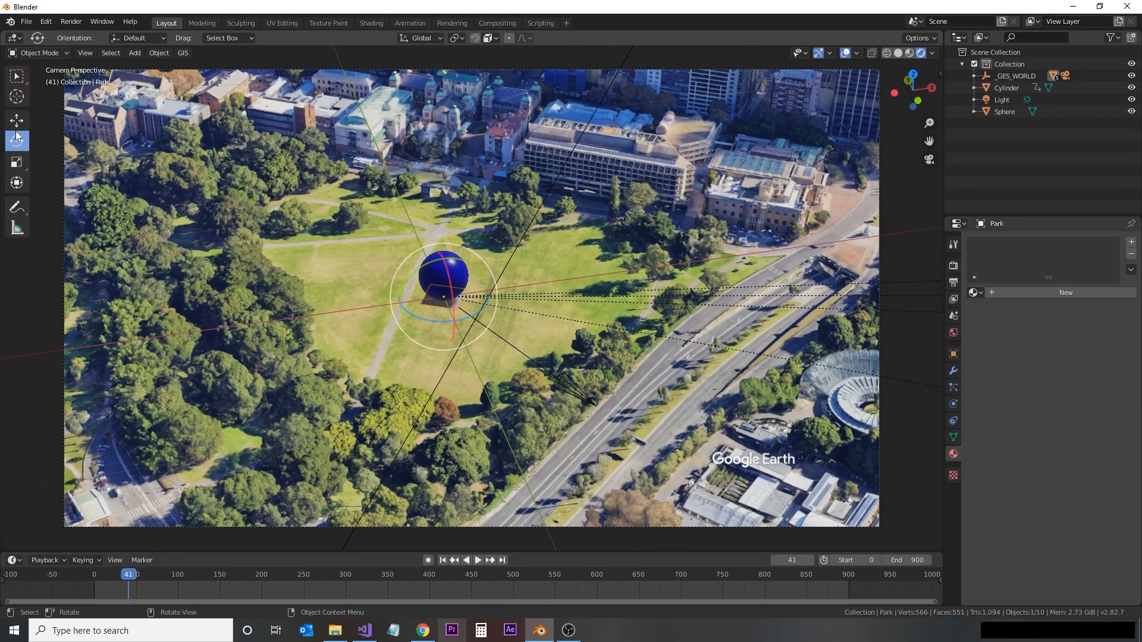
{"action": "left_click", "coordinate": [17, 162]}
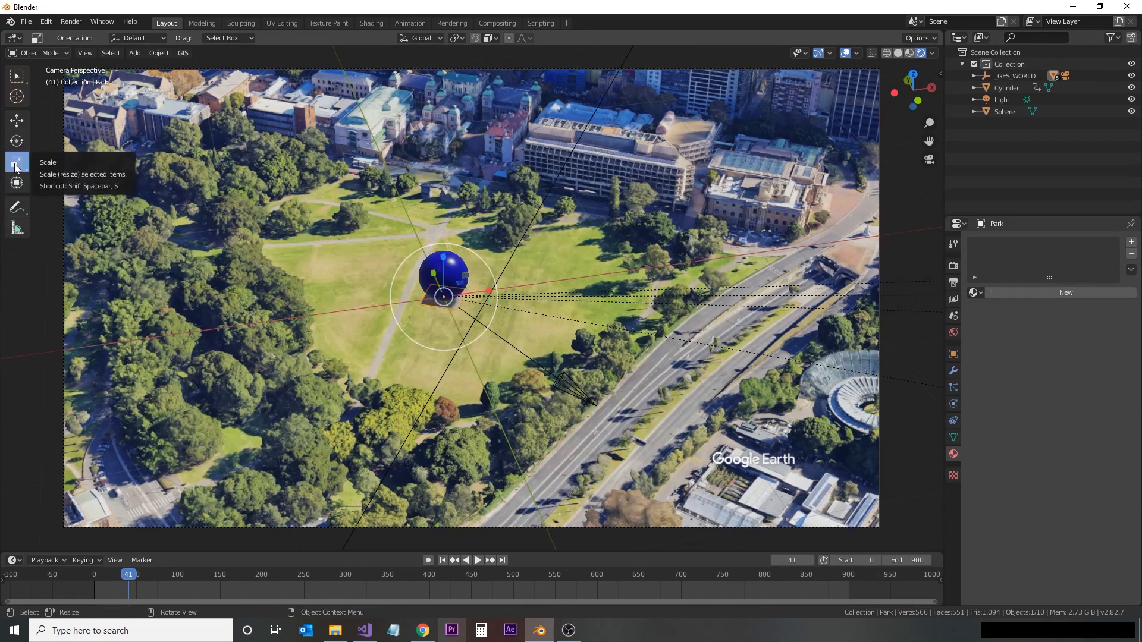
{"action": "left_click_drag", "start_coordinate": [497, 312], "coordinate": [667, 305]}
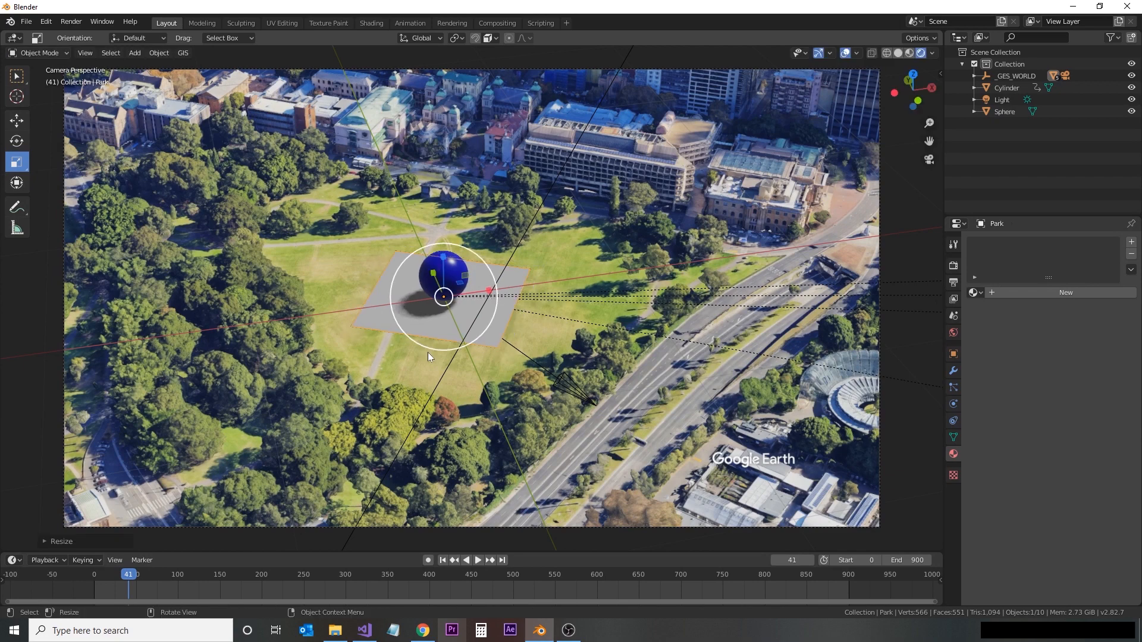
{"action": "left_click", "coordinate": [517, 275]}
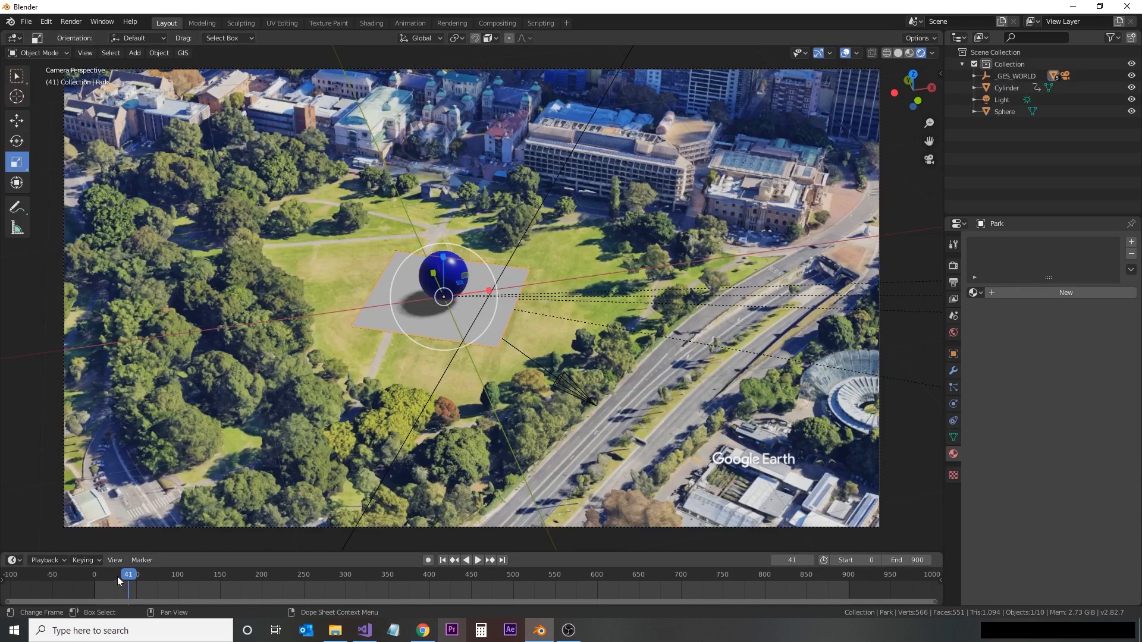
Preview the shadow in playback, stop at frame 68 and create a new material for the Park plane
{"action": "key", "text": "space"}
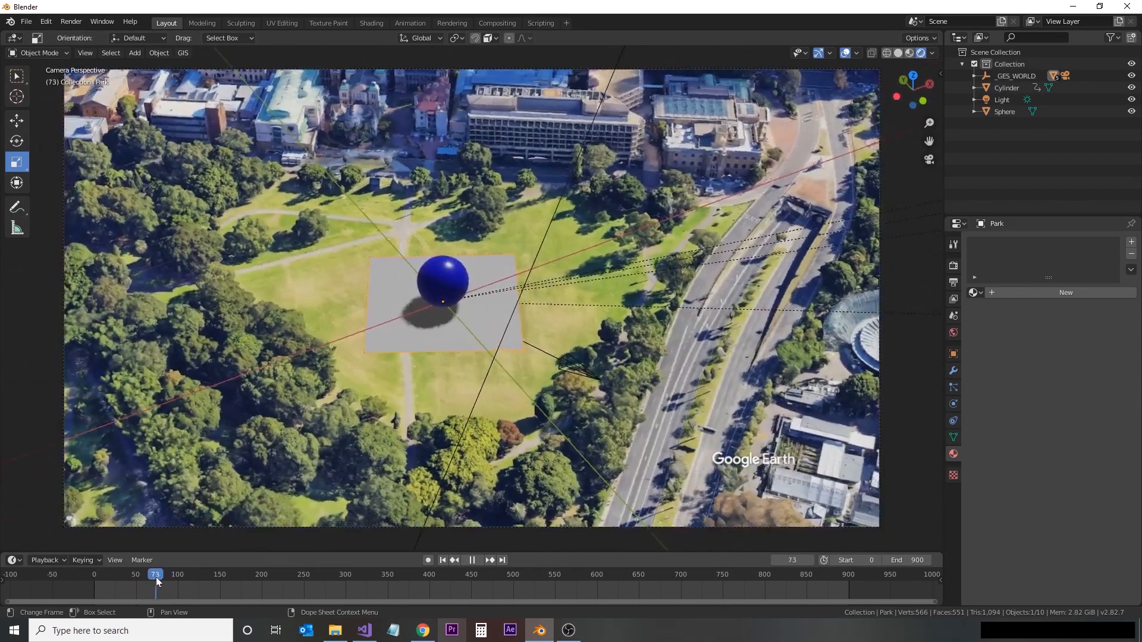
{"action": "left_click_drag", "start_coordinate": [156, 577], "coordinate": [151, 577]}
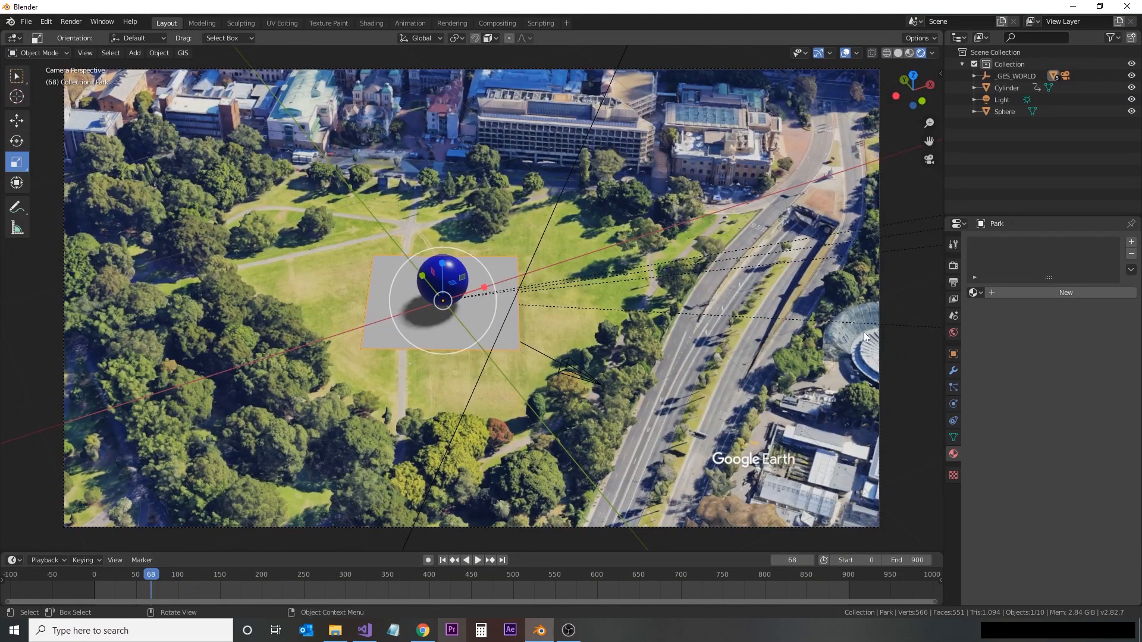
{"action": "left_click", "coordinate": [1063, 292]}
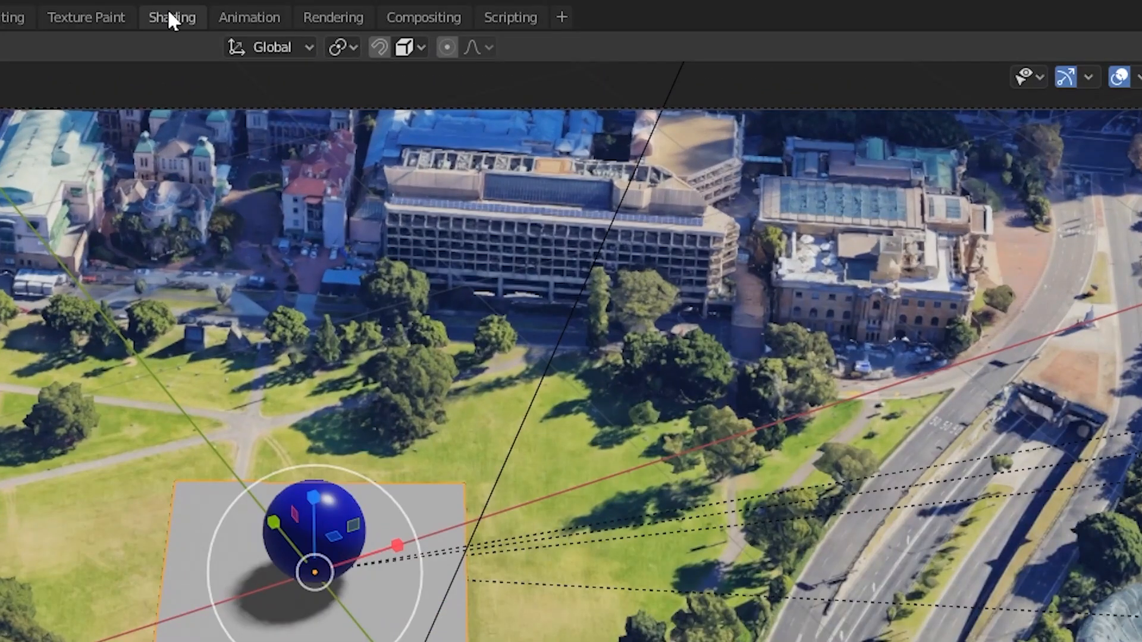
Open the Park material in the Shading workspace, move its nodes aside to make room, and view the scene through the camera
{"action": "left_click", "coordinate": [171, 18]}
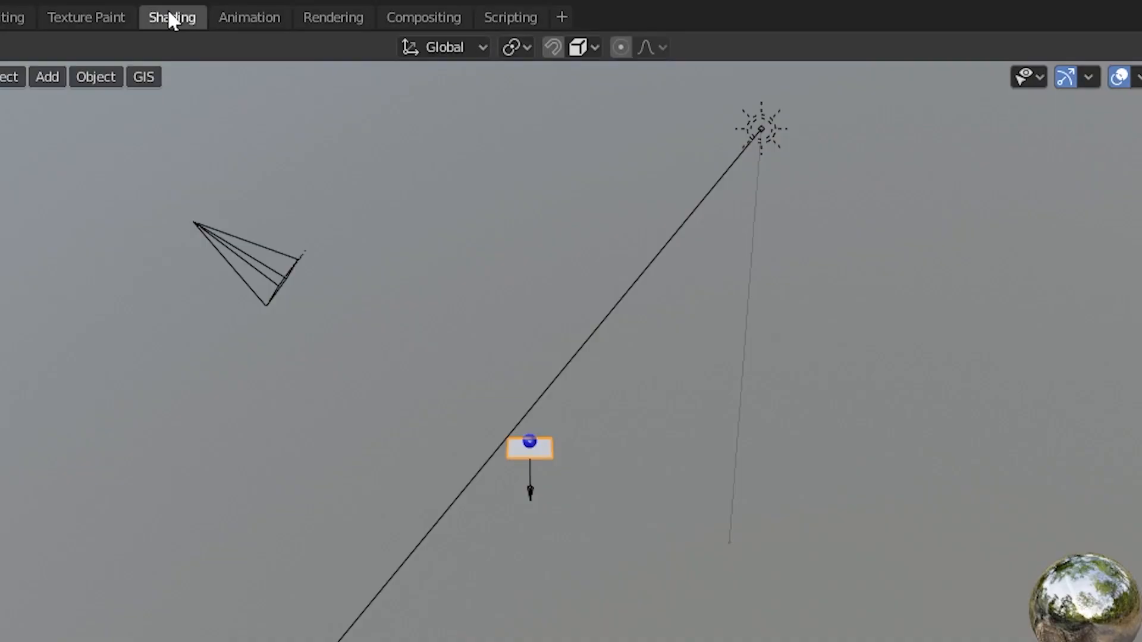
{"action": "left_click_drag", "start_coordinate": [812, 328], "coordinate": [412, 438]}
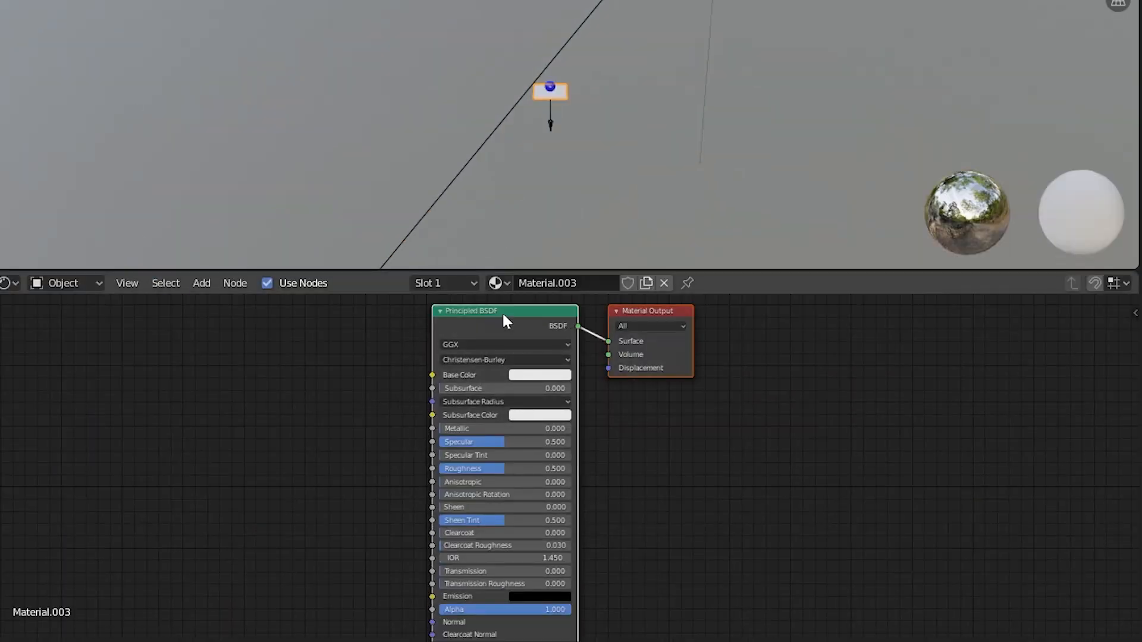
{"action": "left_click_drag", "start_coordinate": [505, 319], "coordinate": [807, 316]}
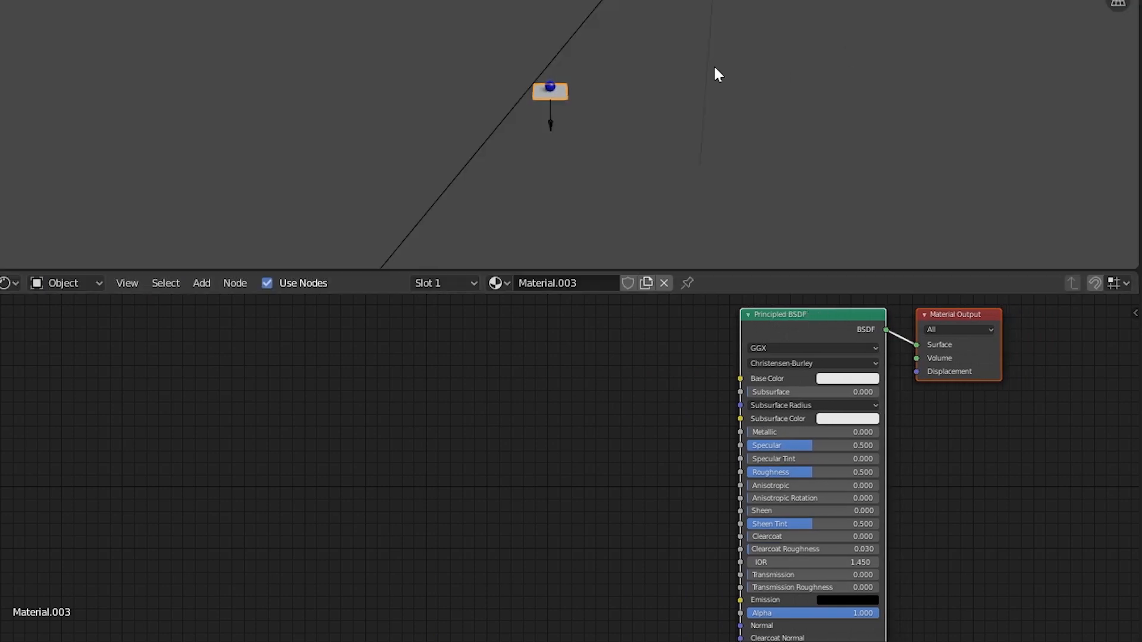
{"action": "key", "text": "KP_Decimal"}
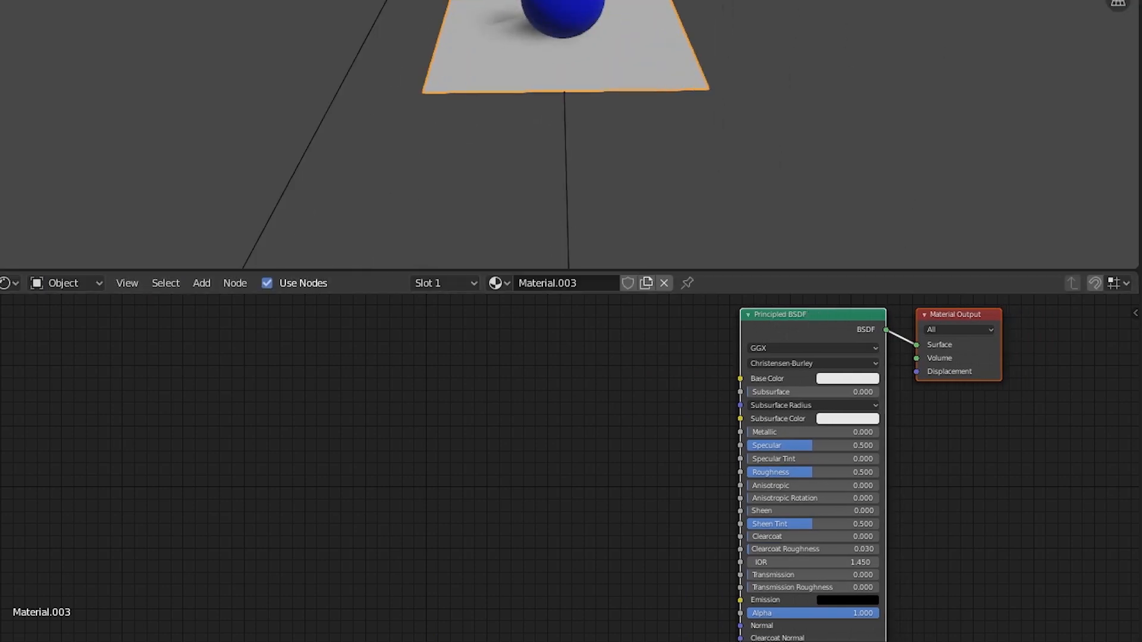
{"action": "key", "text": "KP_0"}
{"action": "scroll", "coordinate": [595, 236], "scroll_direction": "up", "scroll_amount": 1}
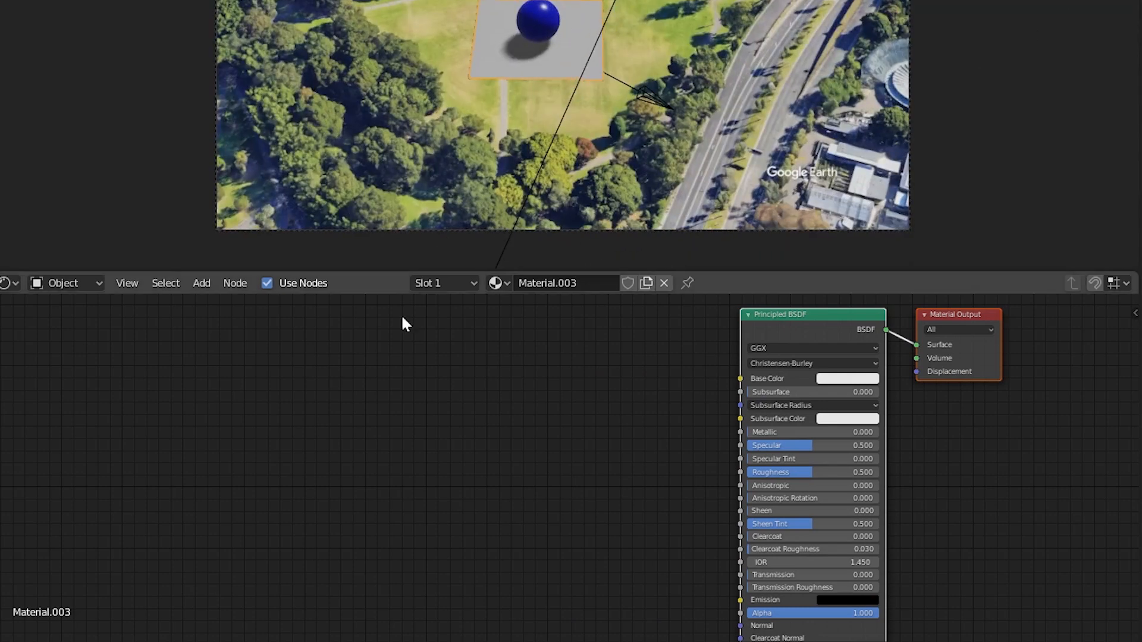
Add a UV Map node to the Park material, well ahead of the Principled BSDF node
{"action": "left_click", "coordinate": [177, 419]}
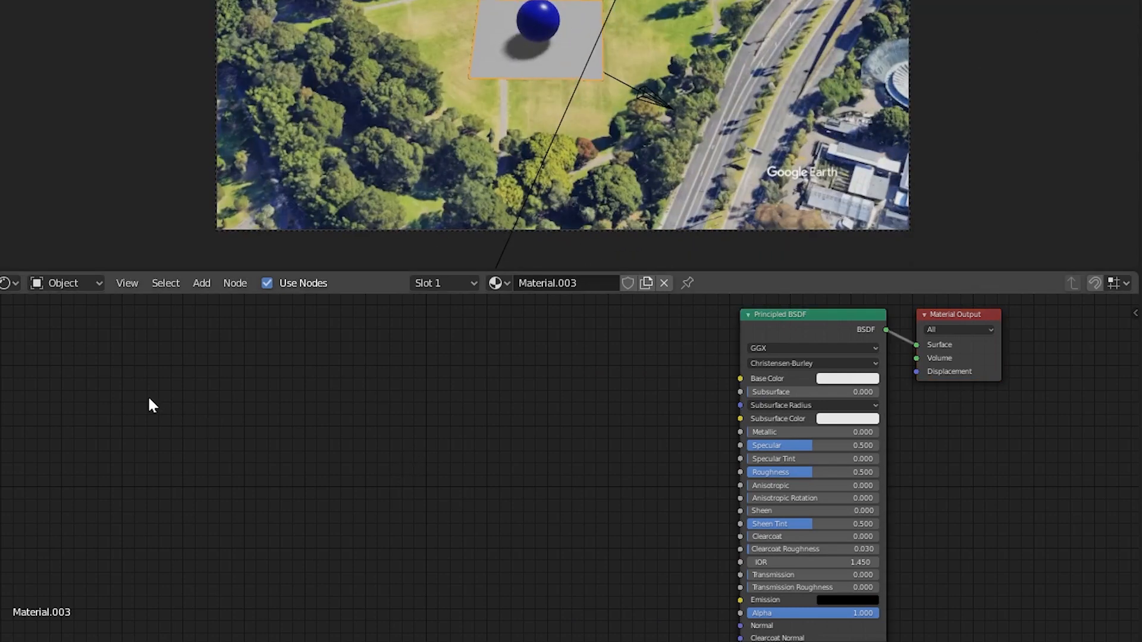
{"action": "key", "text": "shift+a"}
{"action": "mouse_move", "coordinate": [101, 344]}
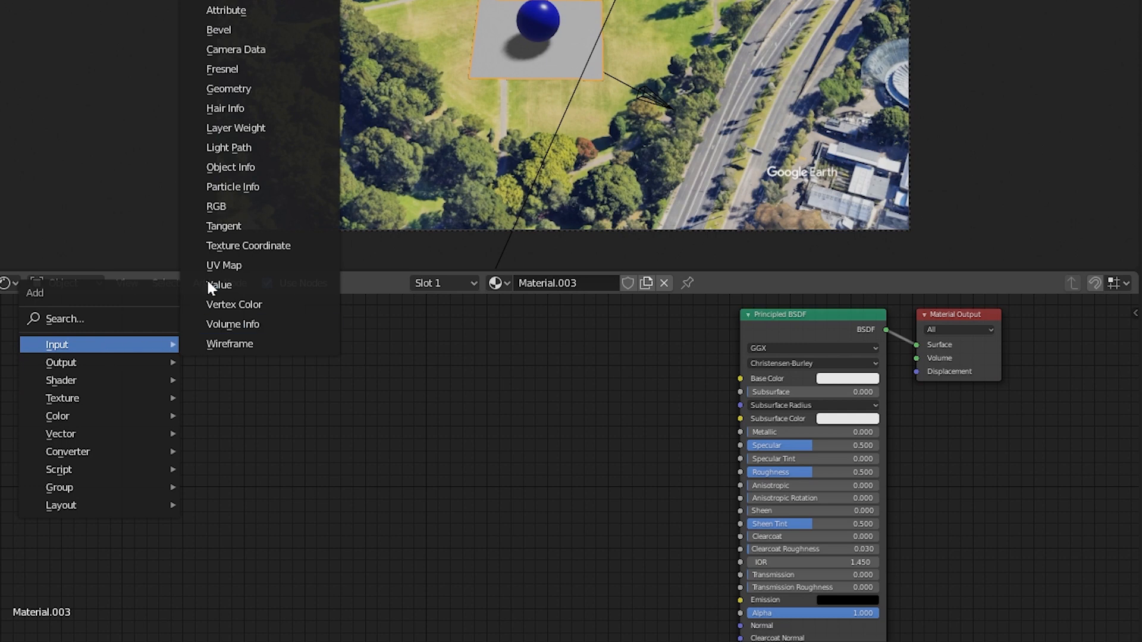
{"action": "left_click", "coordinate": [224, 265]}
{"action": "left_click", "coordinate": [143, 357]}
Add a Mapping node beside the UV Map node and connect the UV output to its Vector input
{"action": "key", "text": "shift+a"}
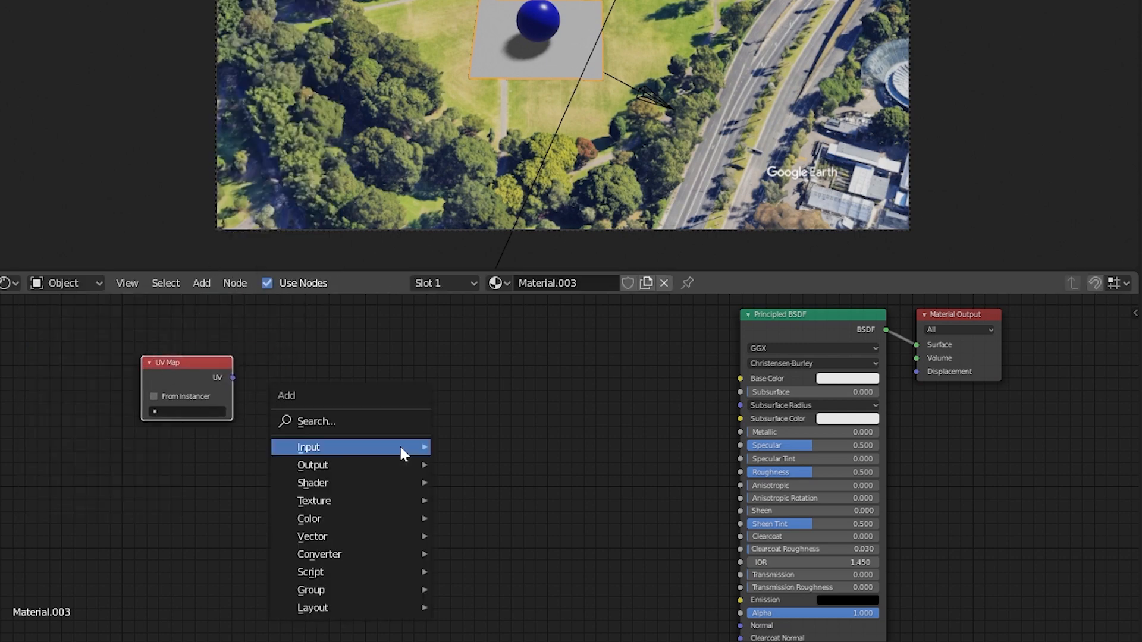
{"action": "mouse_move", "coordinate": [353, 541]}
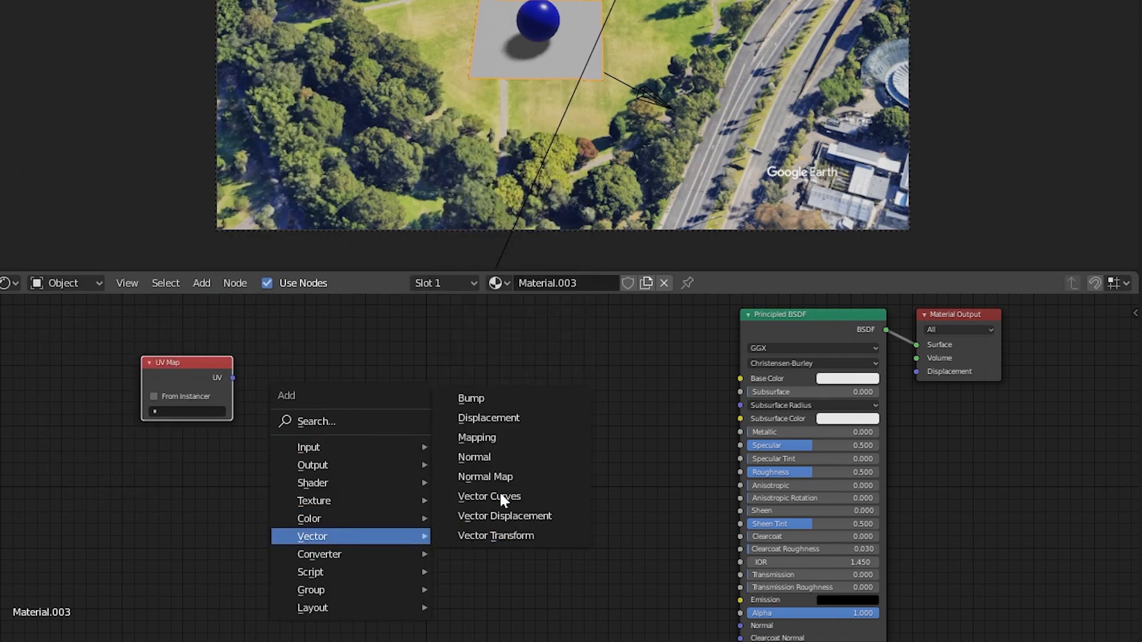
{"action": "left_click", "coordinate": [489, 437]}
{"action": "left_click", "coordinate": [304, 337]}
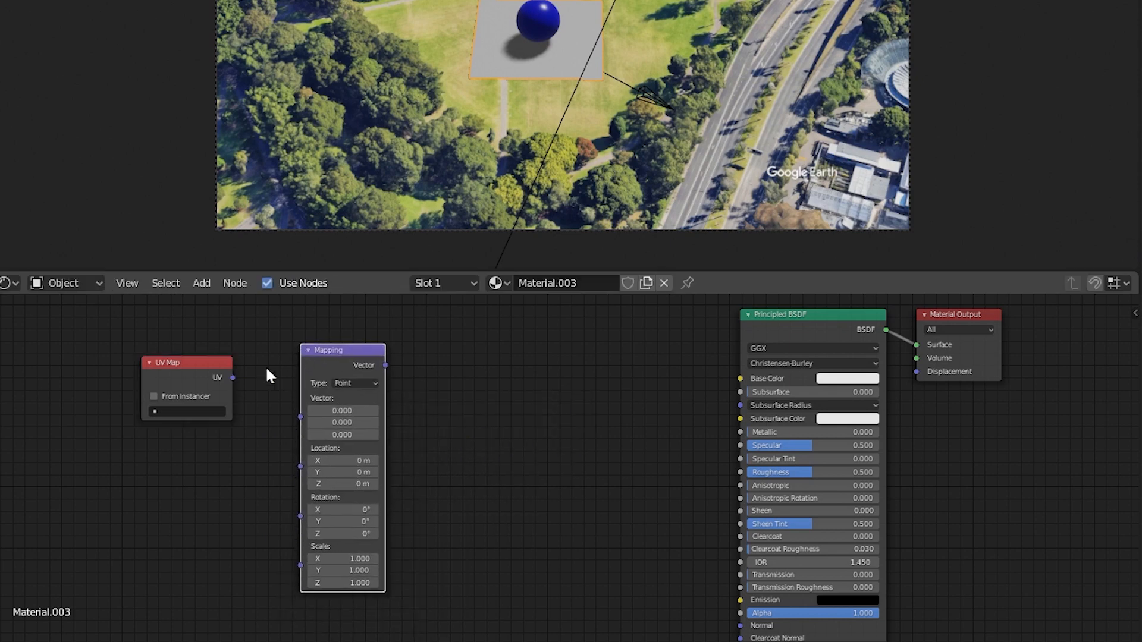
{"action": "left_click_drag", "start_coordinate": [234, 378], "coordinate": [300, 416]}
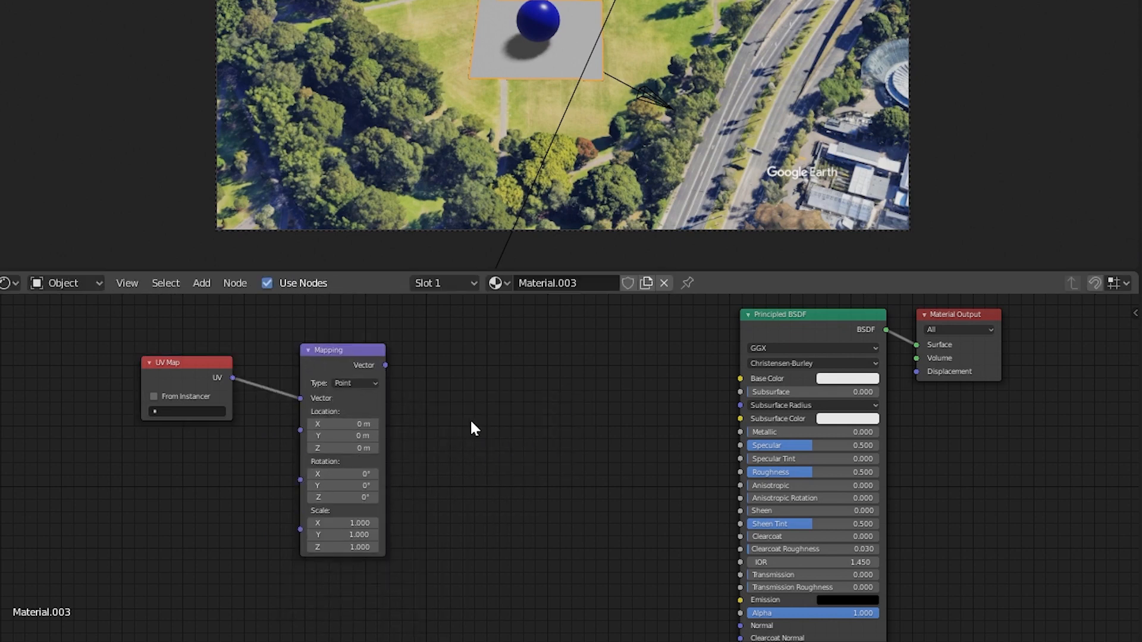
Add an Image Texture node, feed it from the Mapping node's Vector output and link its Color to the Principled BSDF Base Color
{"action": "key", "text": "shift+a"}
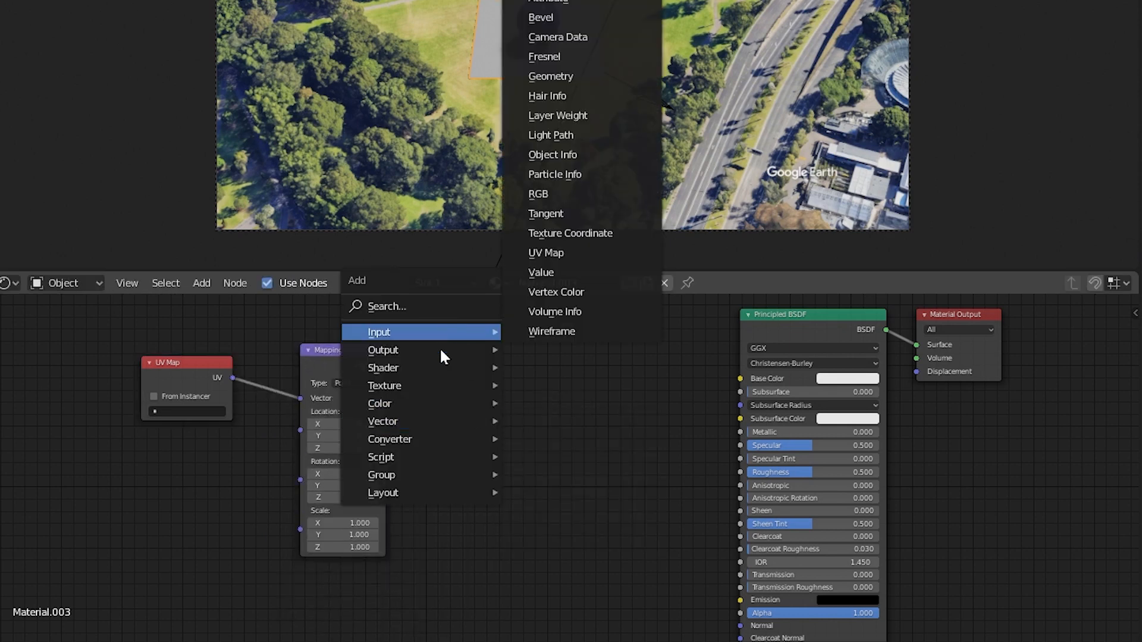
{"action": "mouse_move", "coordinate": [434, 368]}
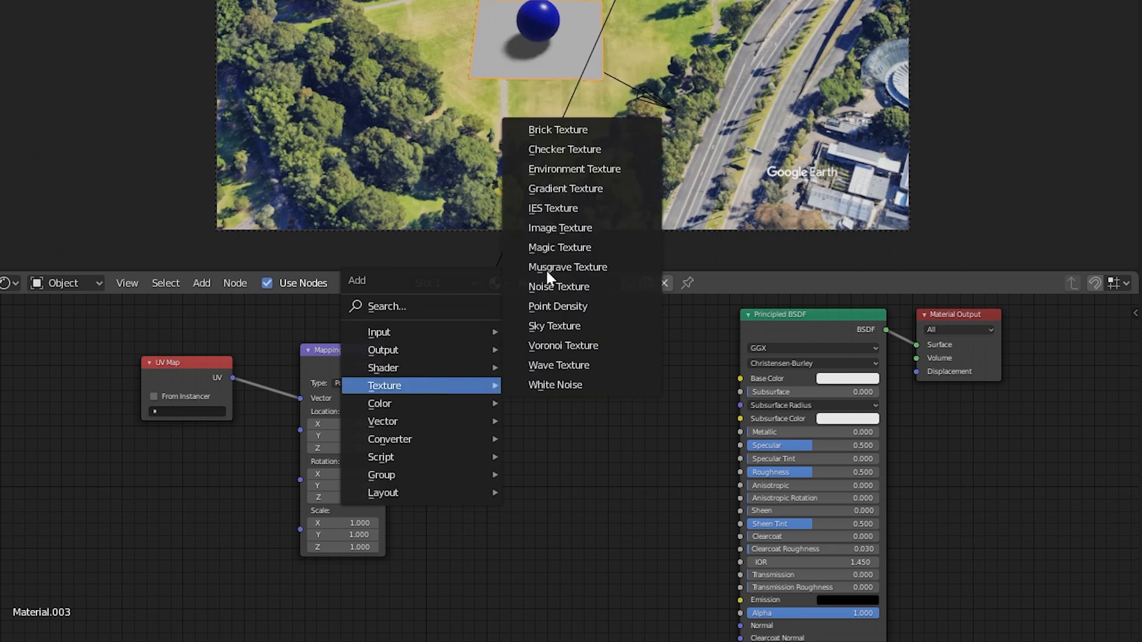
{"action": "left_click", "coordinate": [562, 229]}
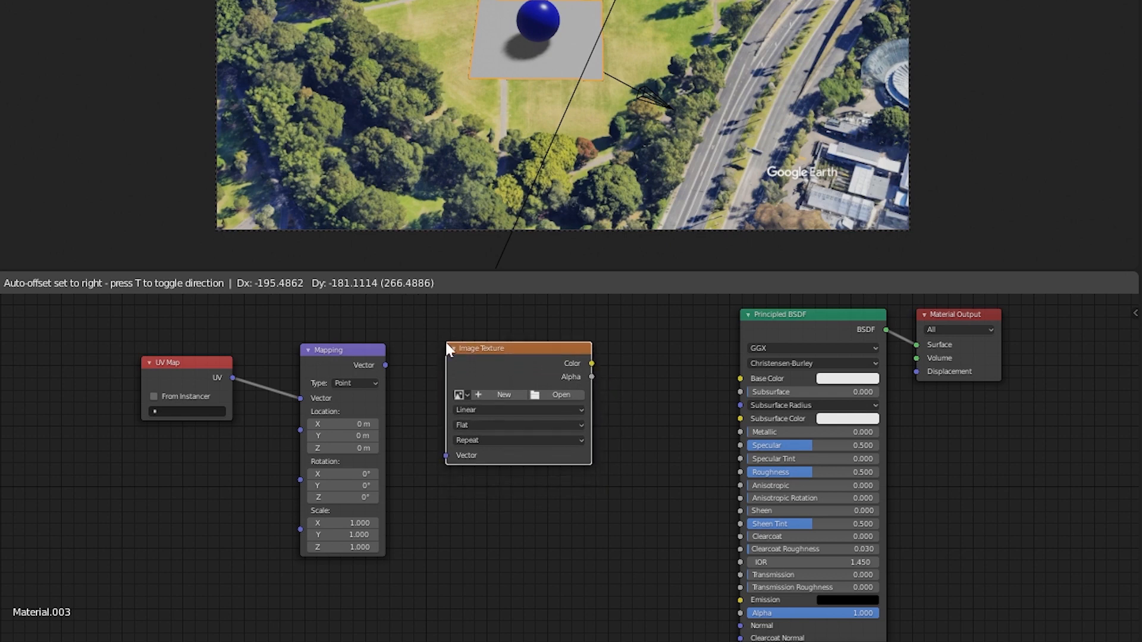
{"action": "left_click", "coordinate": [447, 349]}
{"action": "left_click_drag", "start_coordinate": [387, 364], "coordinate": [446, 455]}
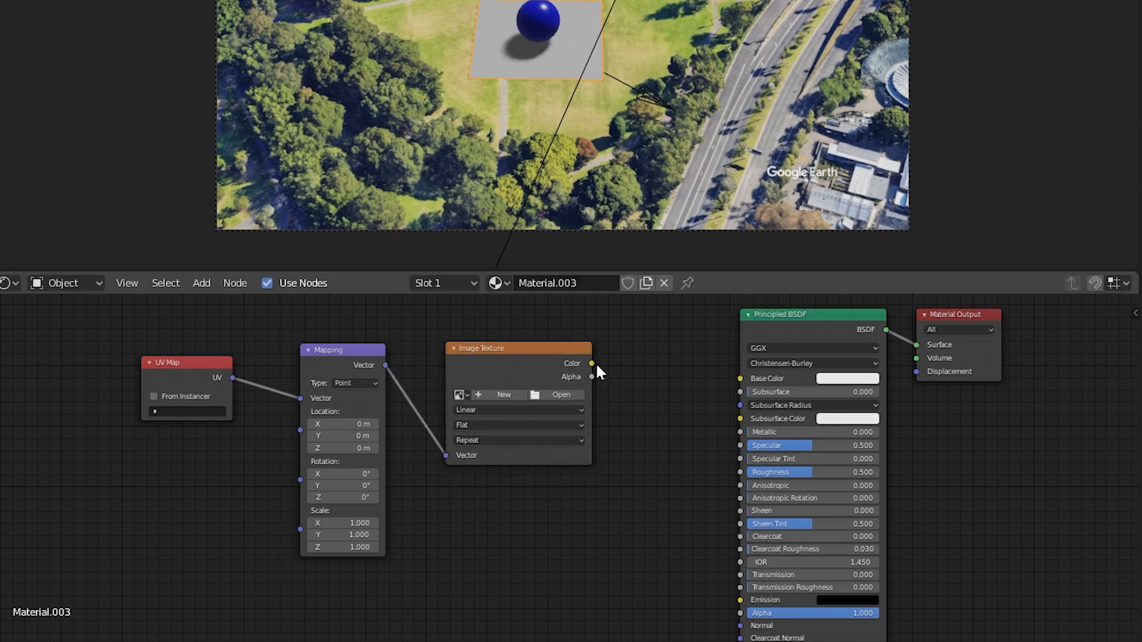
{"action": "left_click_drag", "start_coordinate": [592, 363], "coordinate": [740, 379]}
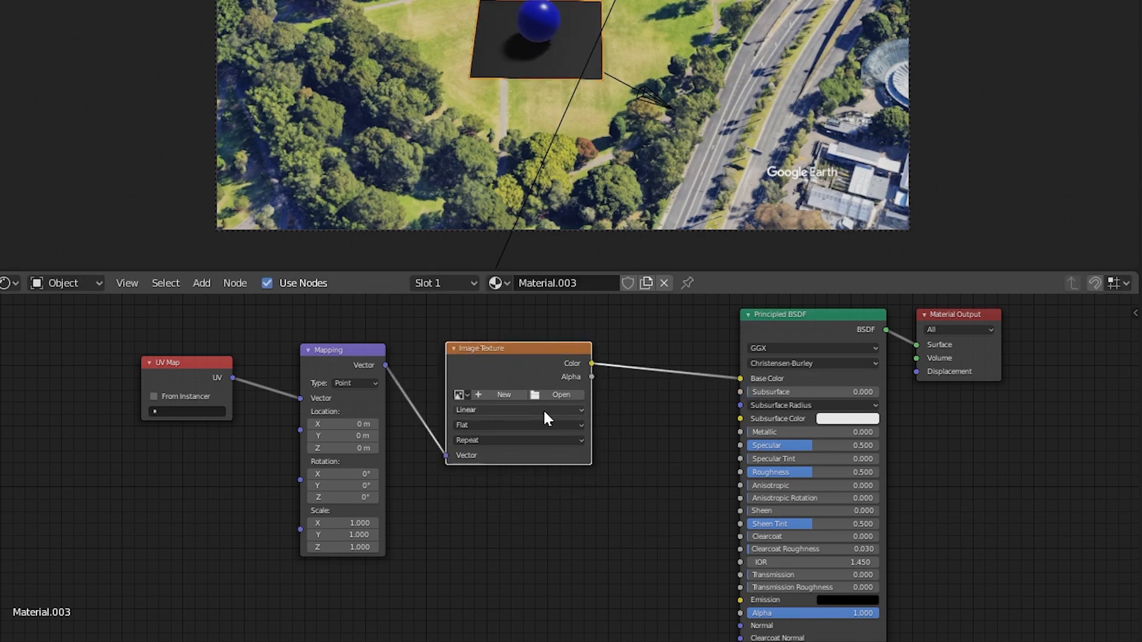
Load Sydney_068.jpeg from the Sydney footage folder into the Image Texture node
{"action": "left_click", "coordinate": [550, 394]}
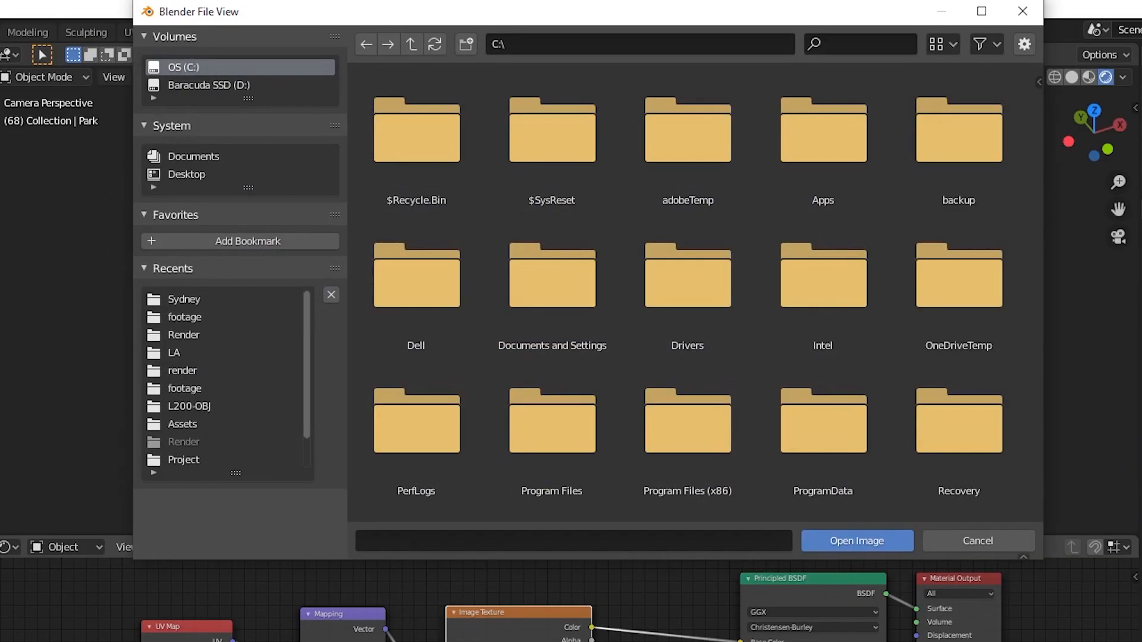
{"action": "left_click", "coordinate": [201, 300]}
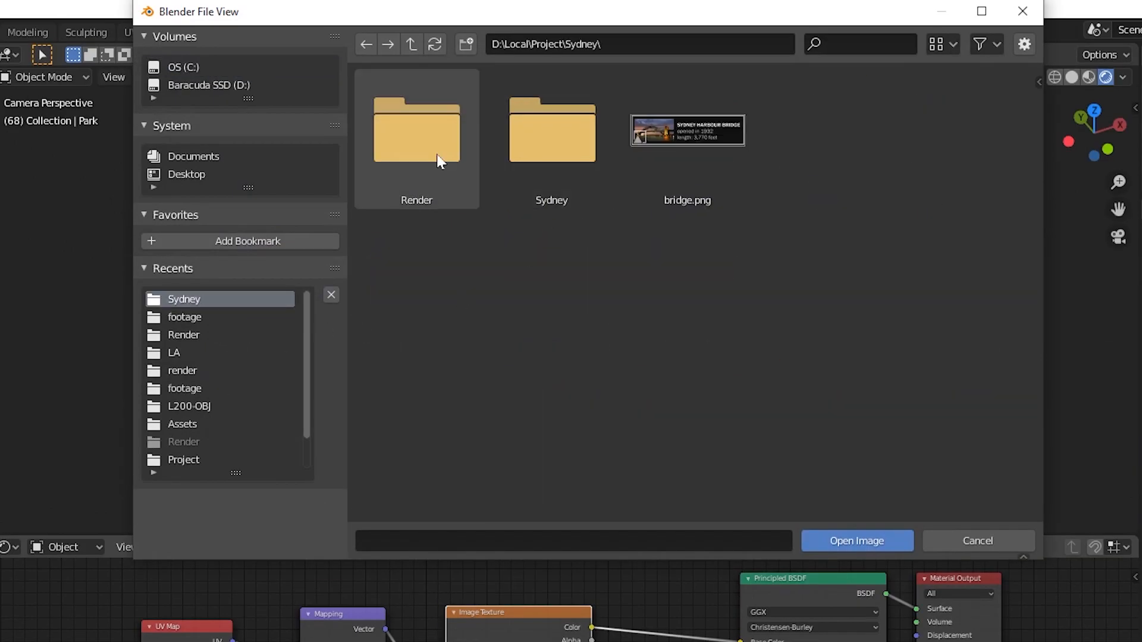
{"action": "double_click", "coordinate": [540, 141]}
{"action": "double_click", "coordinate": [470, 159]}
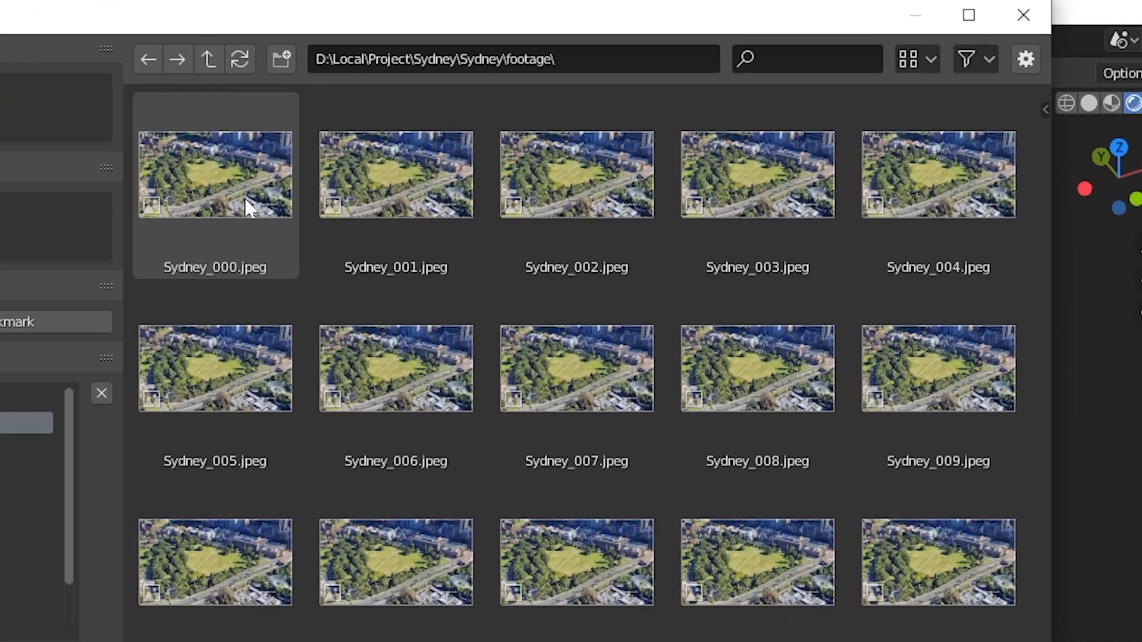
{"action": "left_click", "coordinate": [791, 59]}
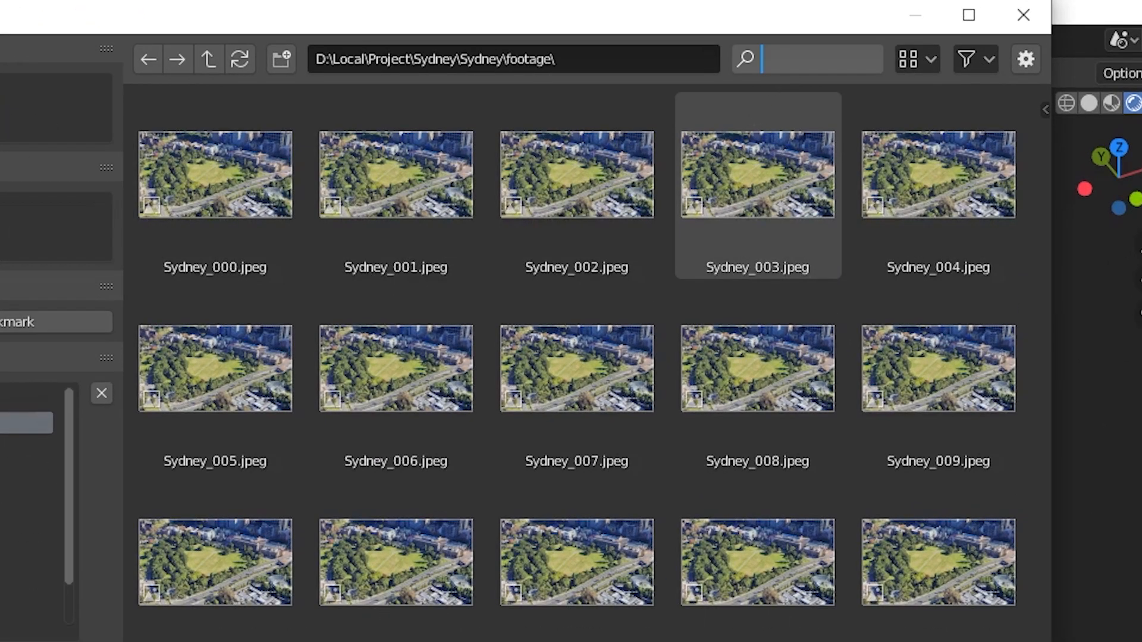
{"action": "type", "text": "068"}
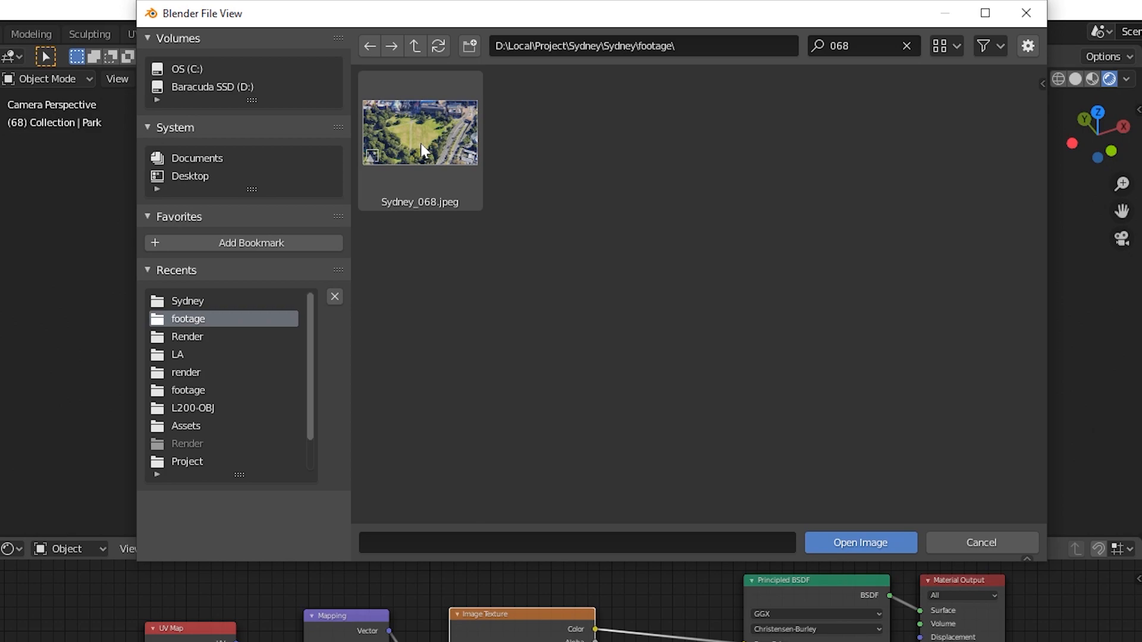
{"action": "double_click", "coordinate": [421, 145]}
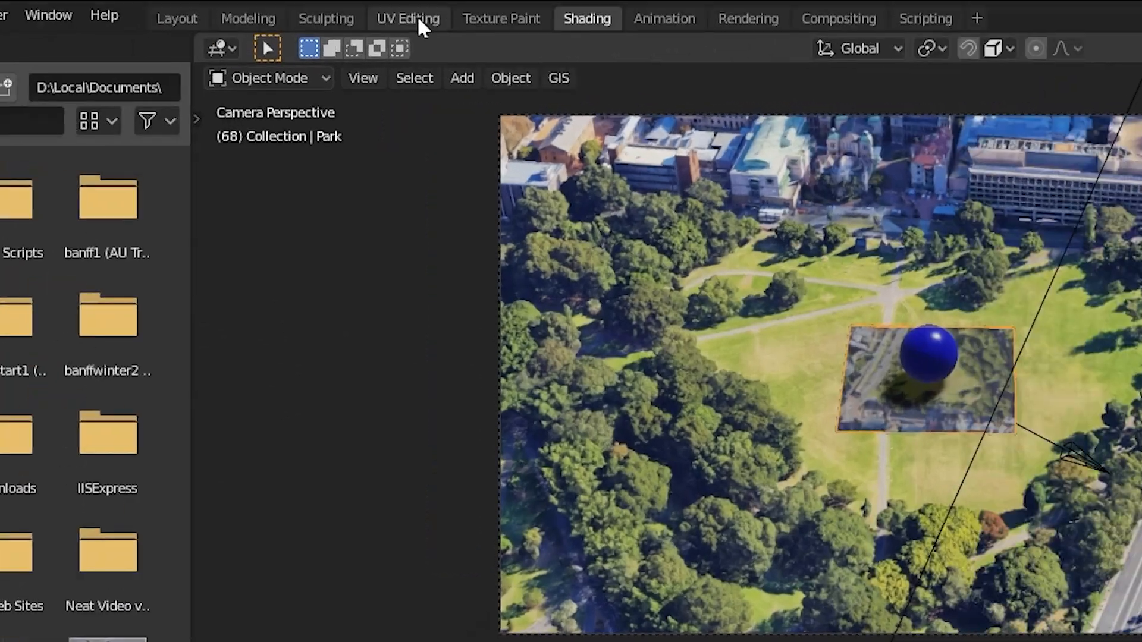
In the UV Editing workspace, project the Park plane's UVs from the camera view and check the result in rendered shading
{"action": "left_click", "coordinate": [151, 34]}
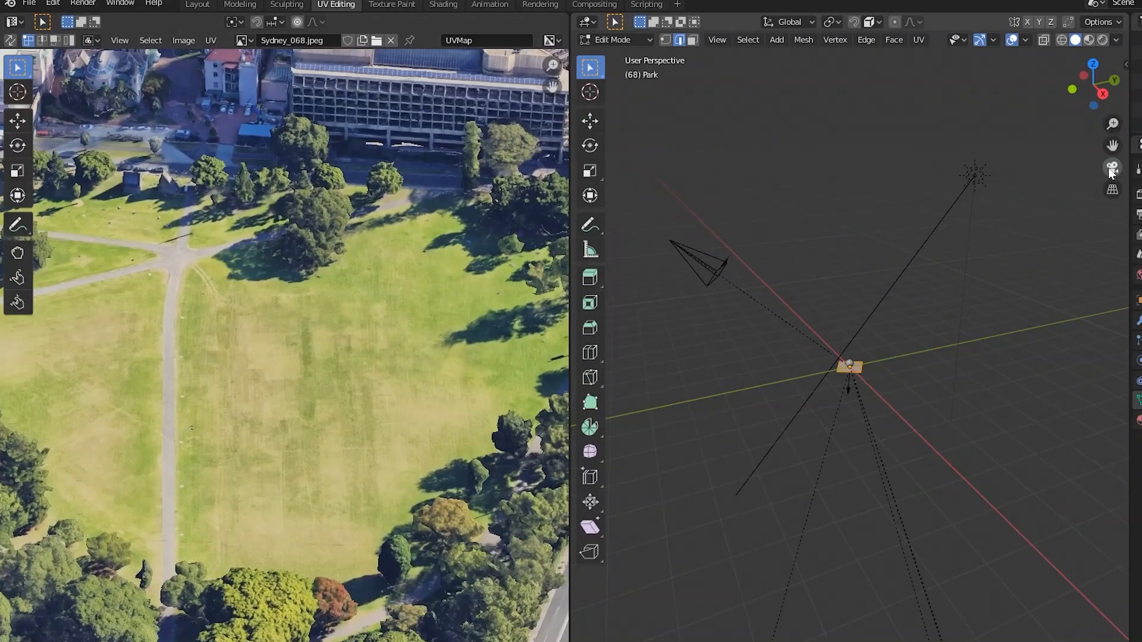
{"action": "key", "text": "KP_0"}
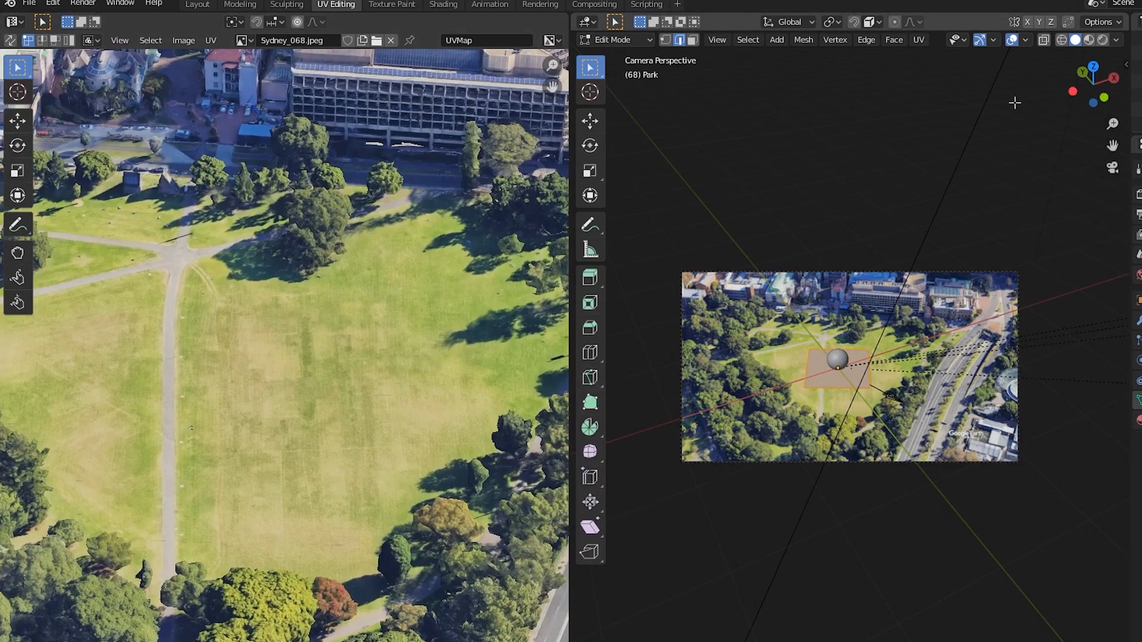
{"action": "left_click", "coordinate": [918, 40]}
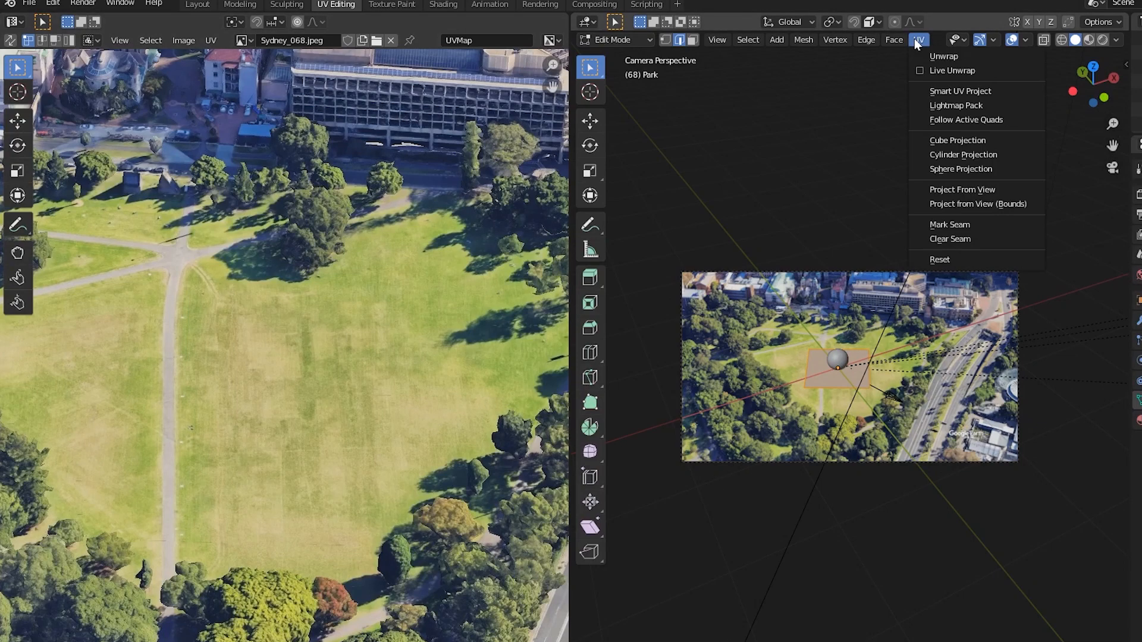
{"action": "left_click", "coordinate": [950, 196]}
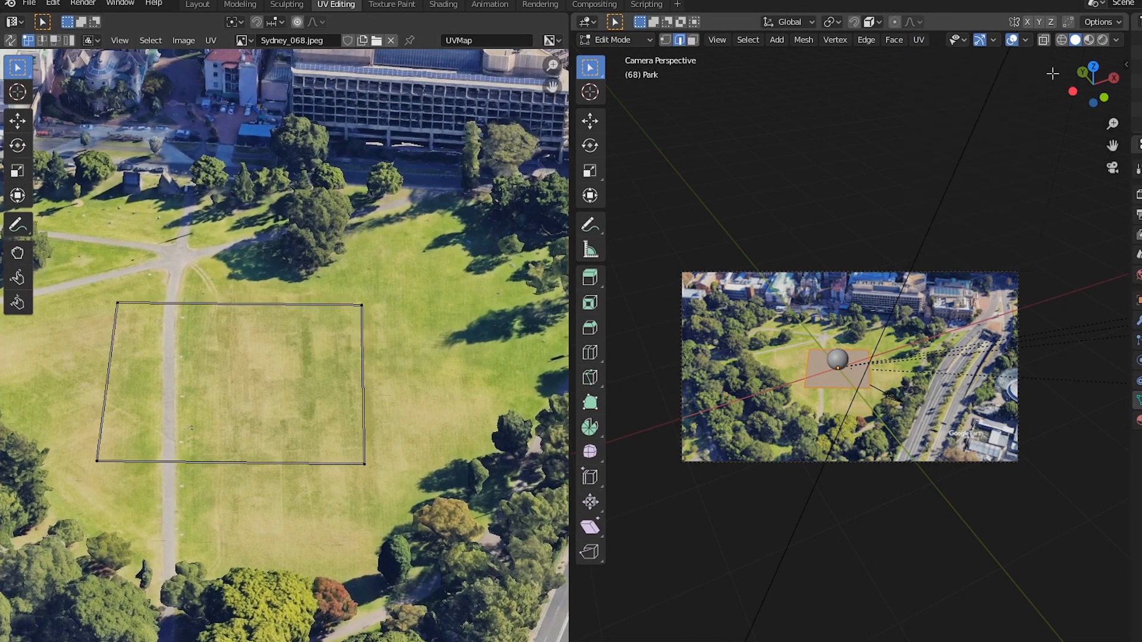
{"action": "left_click", "coordinate": [1102, 40]}
{"action": "key", "text": "Home"}
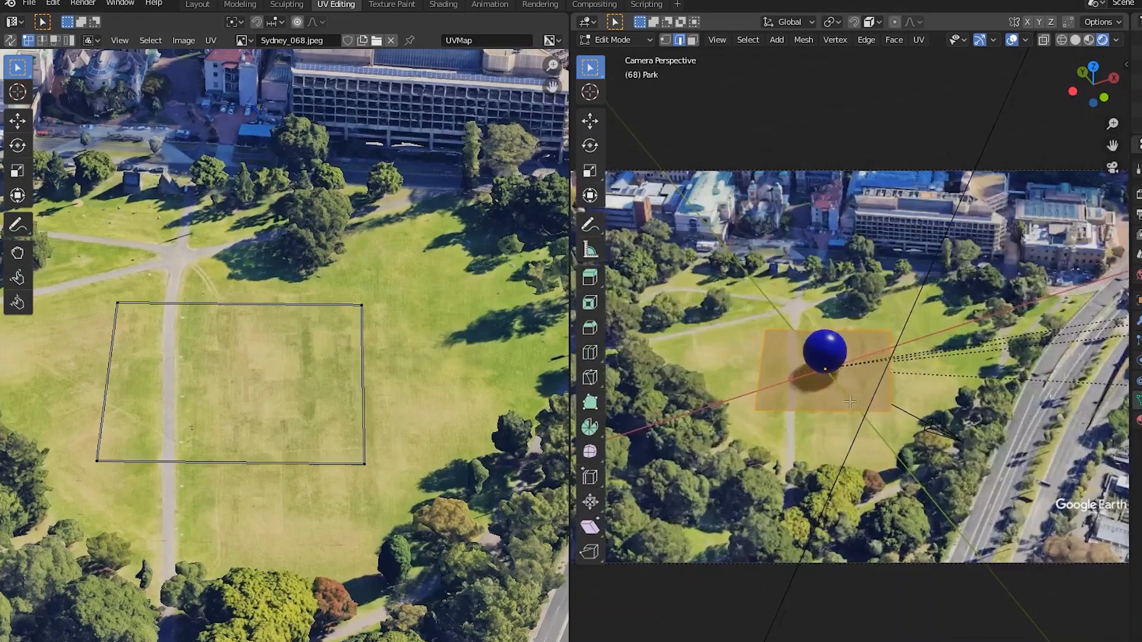
{"action": "scroll", "coordinate": [850, 402], "scroll_direction": "up", "scroll_amount": 3}
{"action": "scroll", "coordinate": [850, 402], "scroll_direction": "up", "scroll_amount": 3}
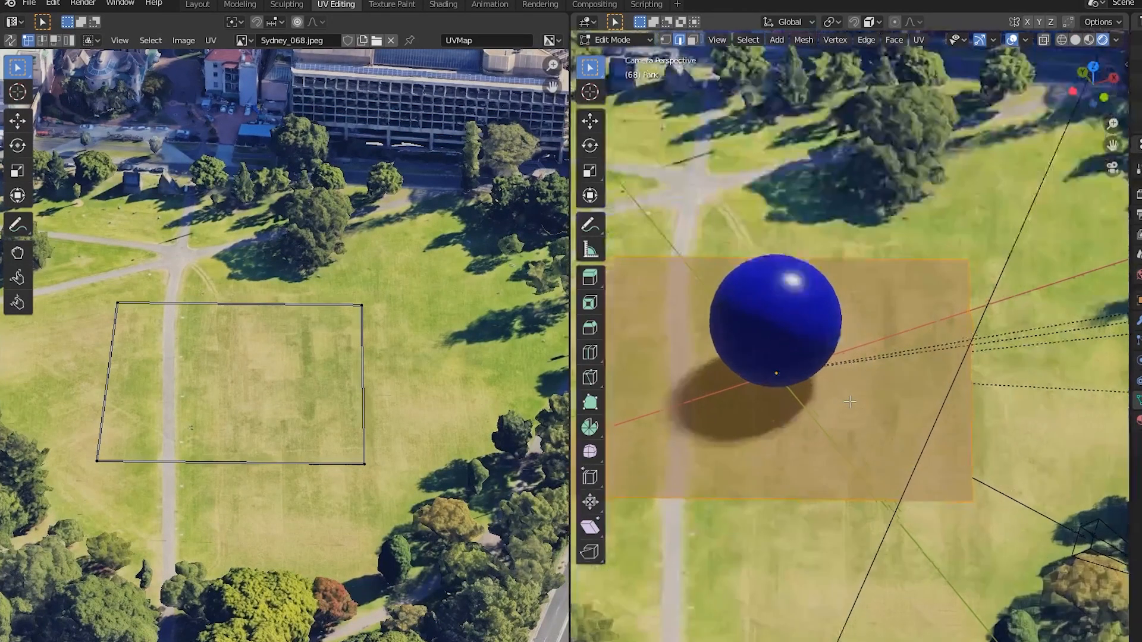
Back in the Layout workspace, brighten the world background color to a grey with a value of about 0.387
{"action": "left_click", "coordinate": [197, 5]}
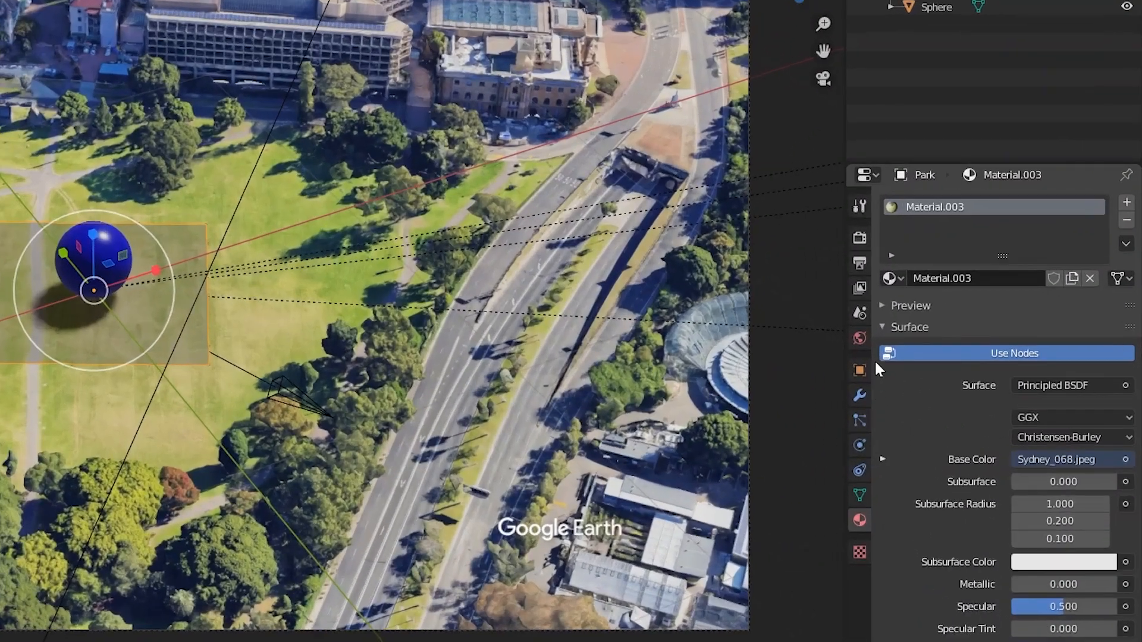
{"action": "left_click", "coordinate": [953, 333]}
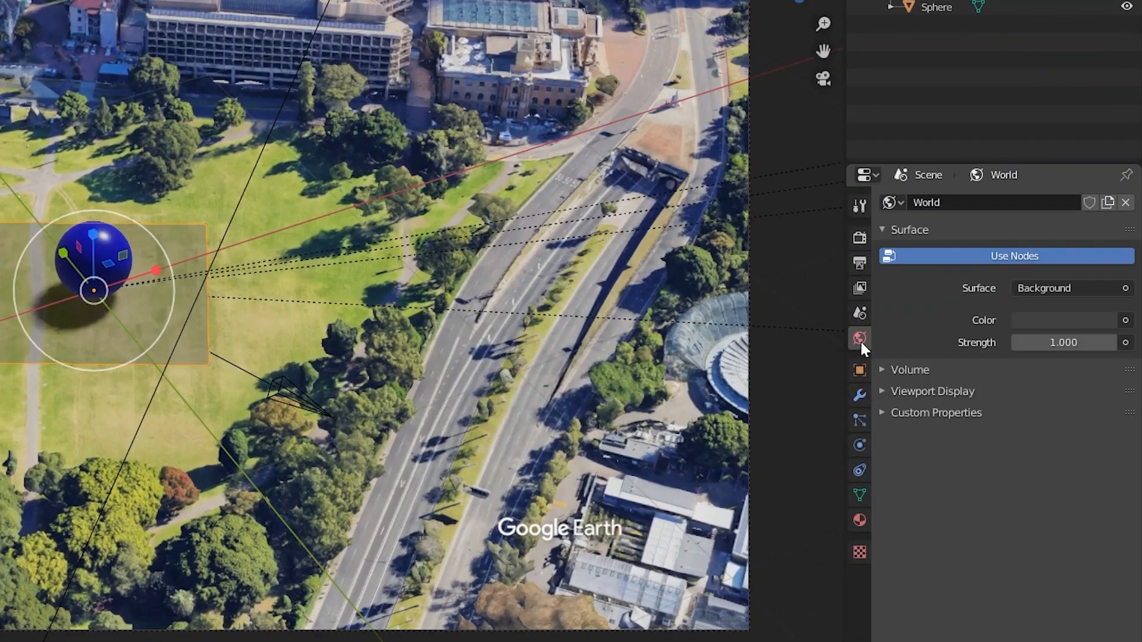
{"action": "left_click", "coordinate": [1101, 321]}
{"action": "left_click", "coordinate": [1101, 144]}
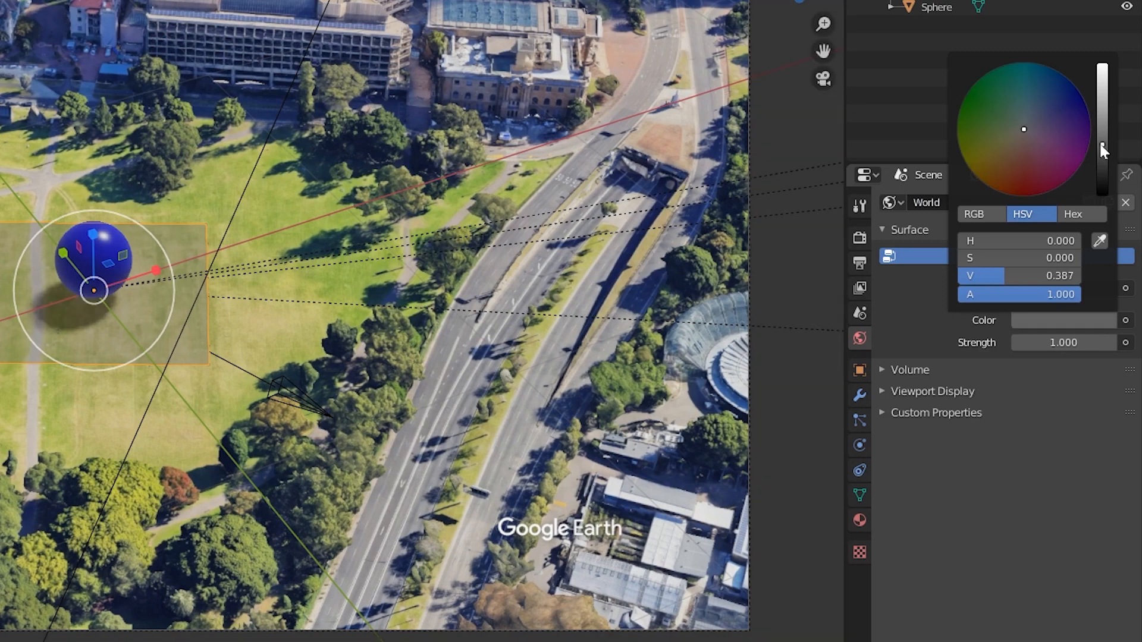
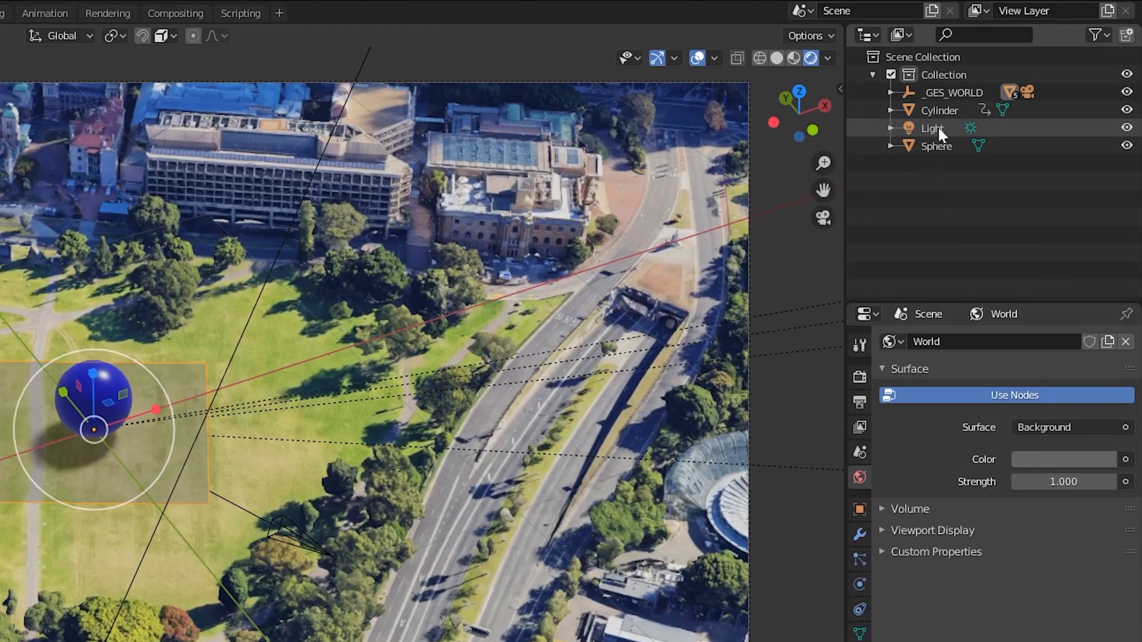
Reset the sun light's location to 0 m on the X, Y and Z axes
{"action": "left_click", "coordinate": [938, 127]}
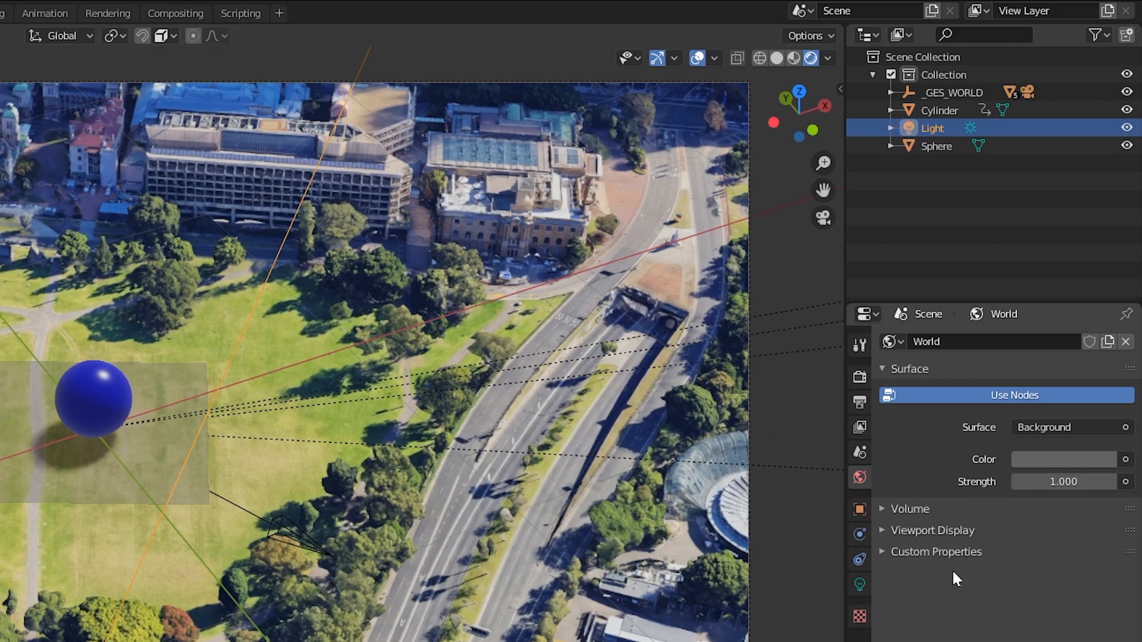
{"action": "left_click", "coordinate": [859, 508]}
{"action": "left_click", "coordinate": [1047, 256]}
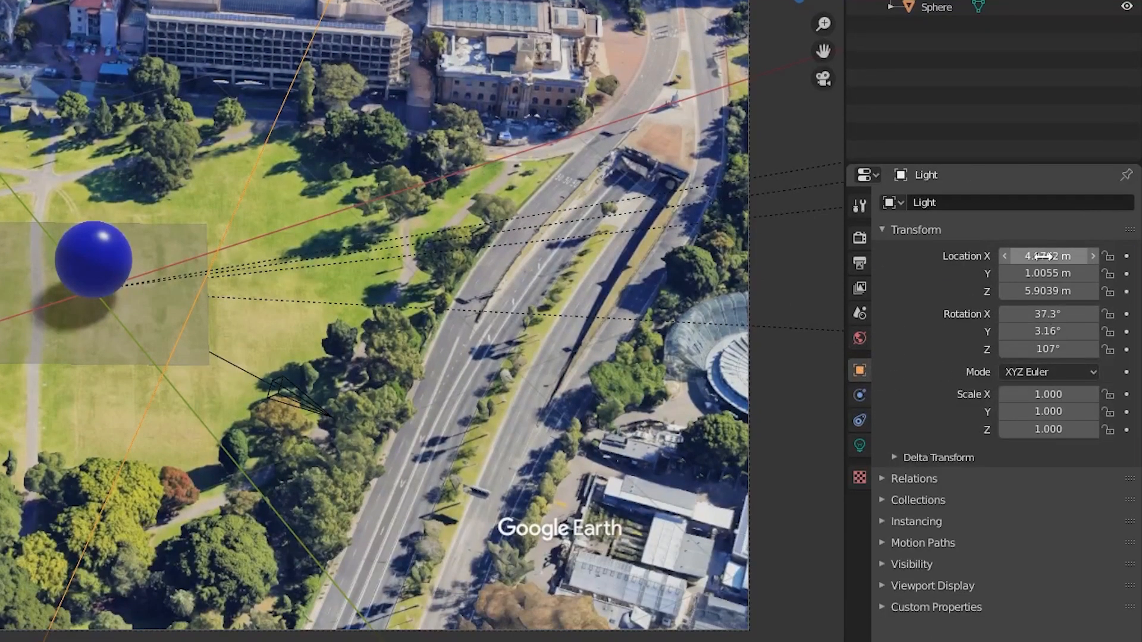
{"action": "type", "text": "0"}
{"action": "key", "text": "Tab"}
{"action": "type", "text": "0"}
{"action": "key", "text": "Tab"}
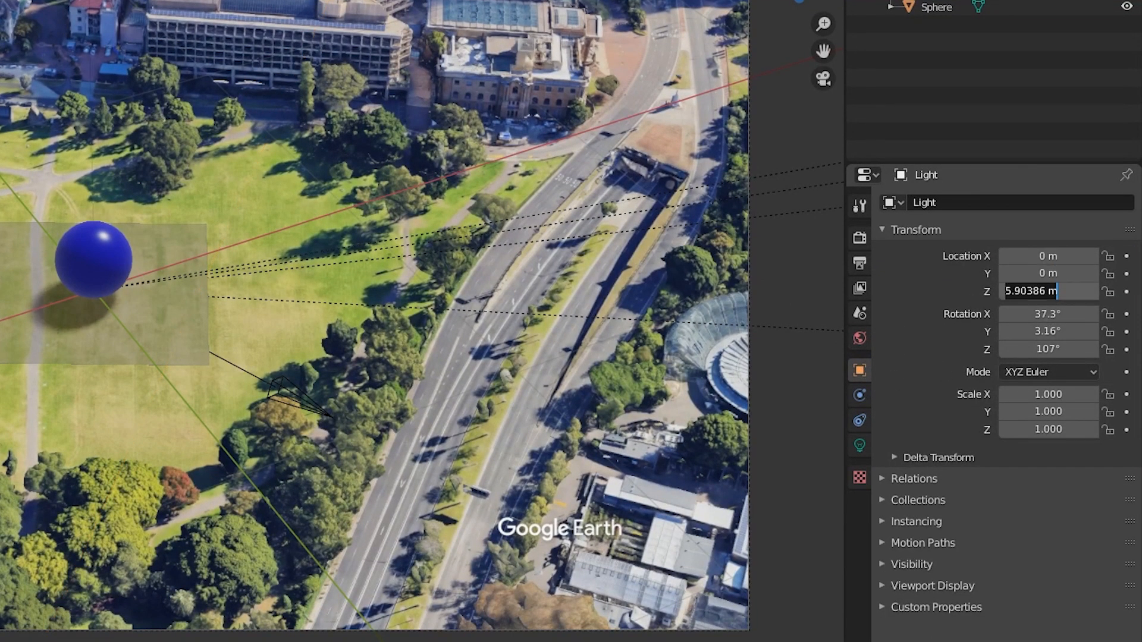
{"action": "type", "text": "0"}
{"action": "key", "text": "Tab"}
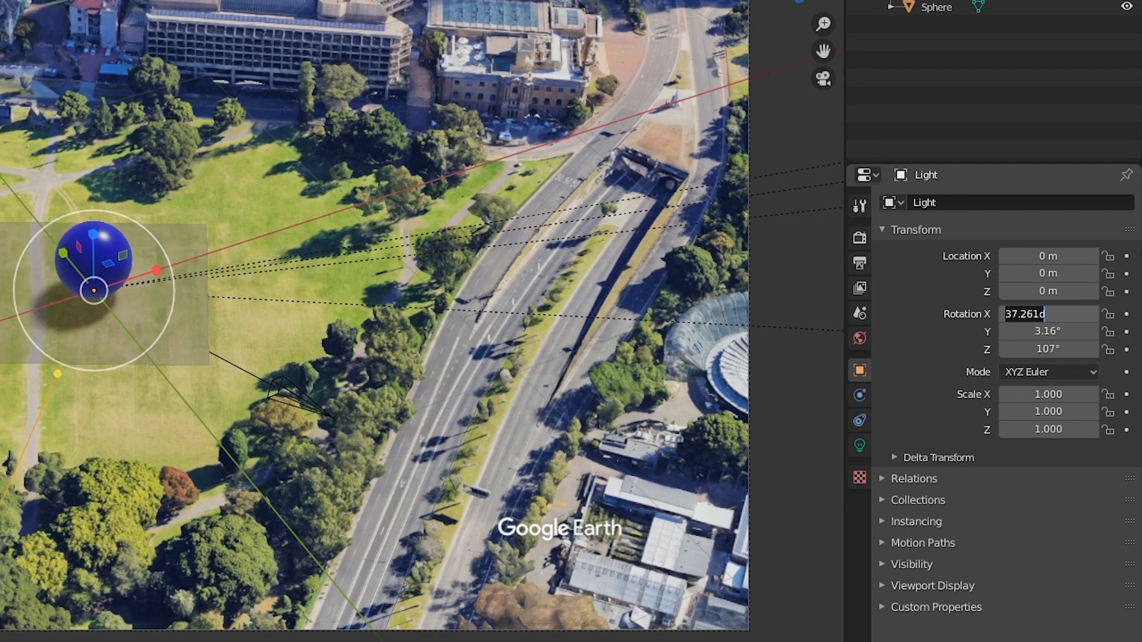
{"action": "key", "text": "Return"}
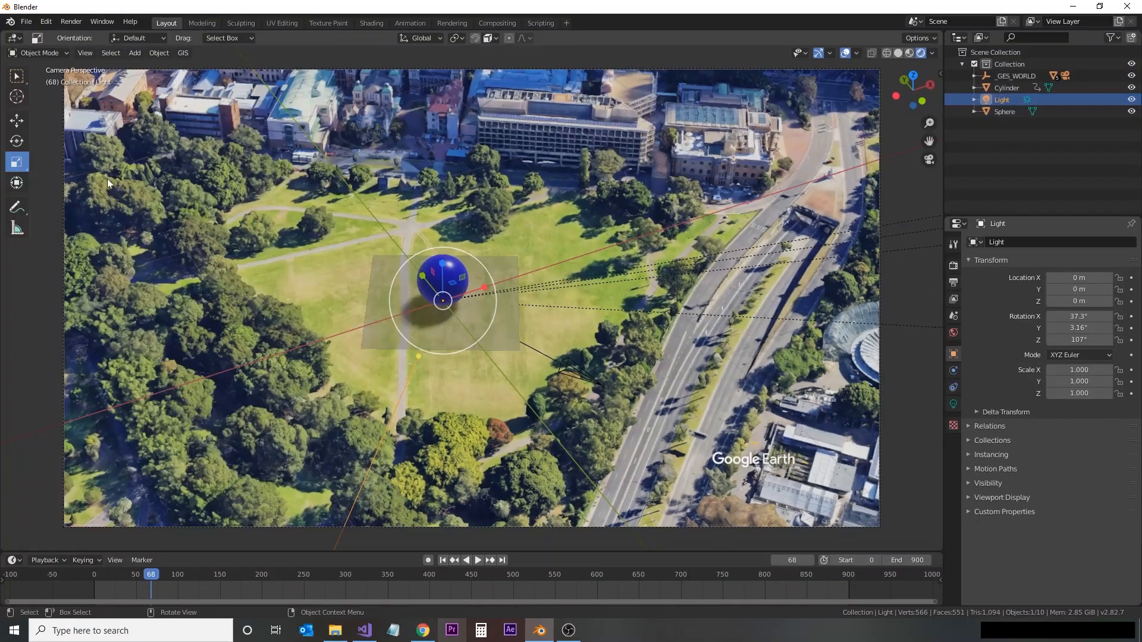
Raise the sun light to about 0.67 m in Z and rotate it to about 39.9°, -16.9°, 117° to match the footage's shadows
{"action": "left_click", "coordinate": [16, 122]}
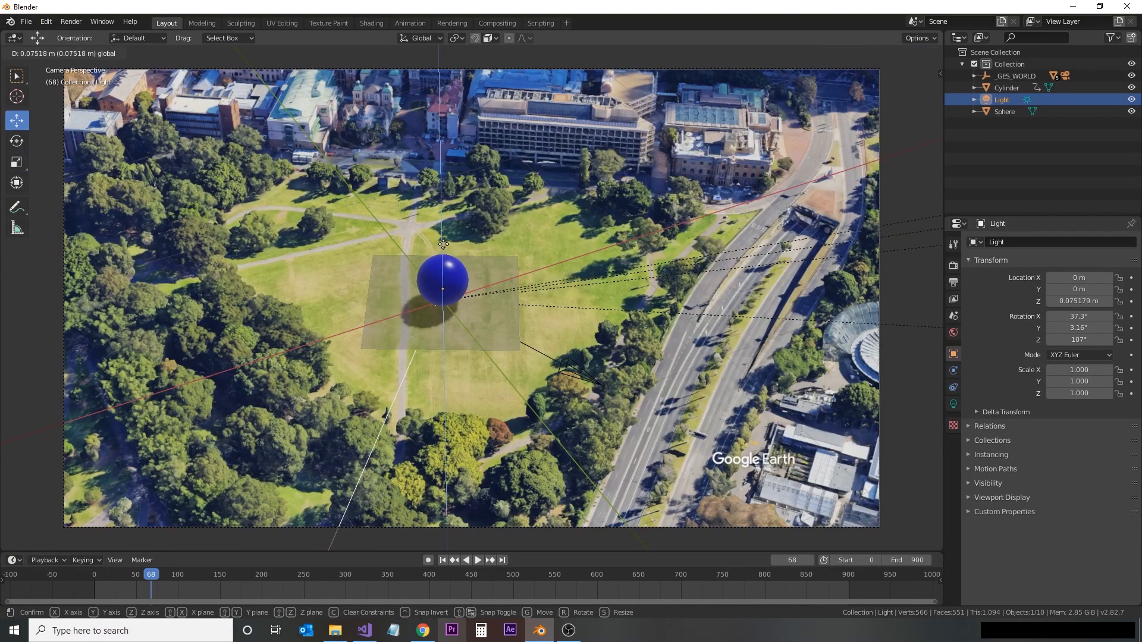
{"action": "left_click_drag", "start_coordinate": [440, 271], "coordinate": [434, 216]}
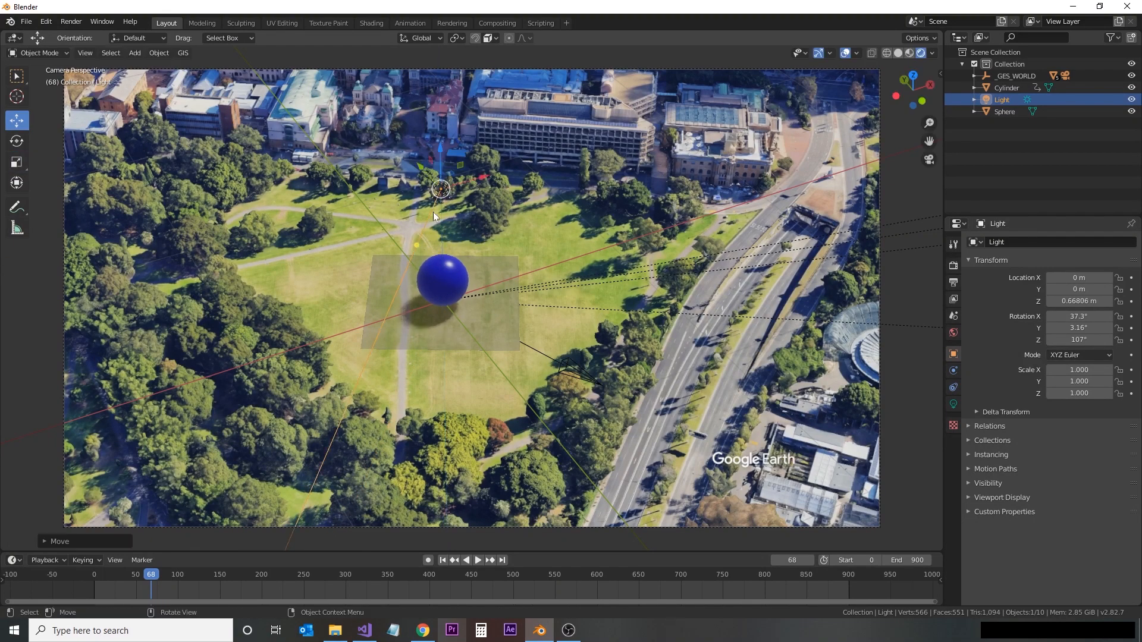
{"action": "left_click", "coordinate": [16, 141]}
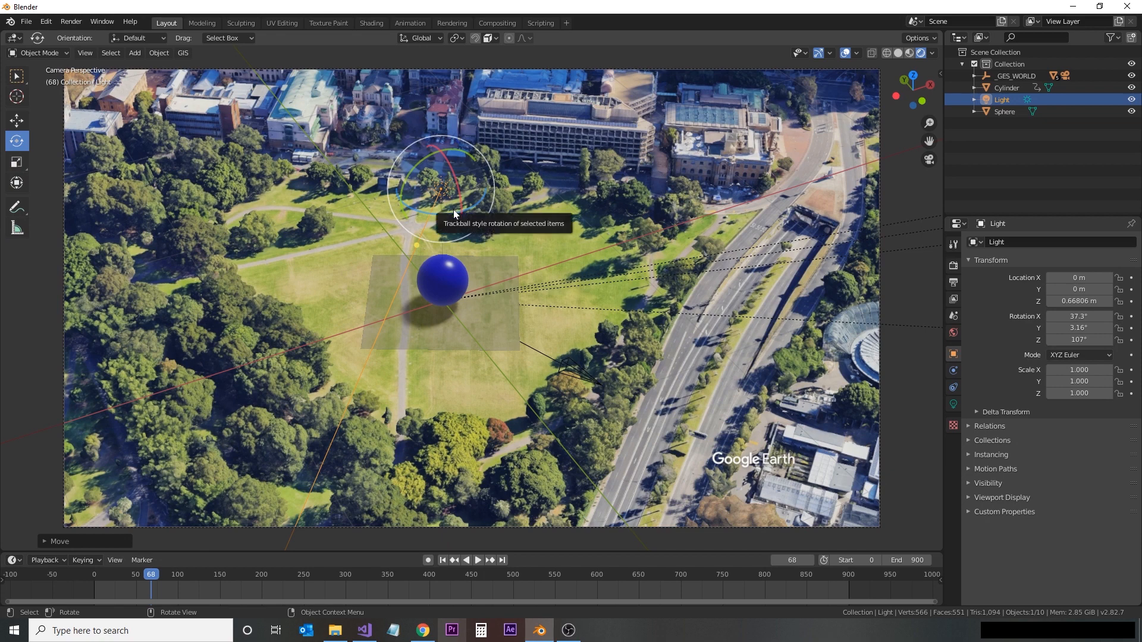
{"action": "left_click_drag", "start_coordinate": [453, 206], "coordinate": [419, 181]}
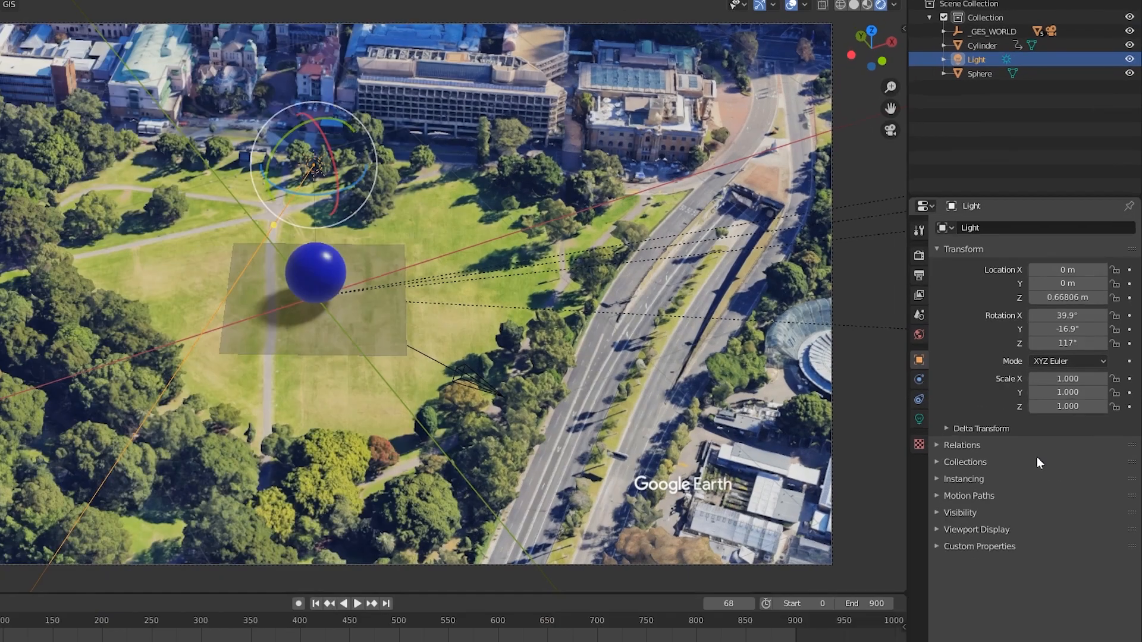
Increase the sun light's strength to about 3.86
{"action": "left_click", "coordinate": [953, 404]}
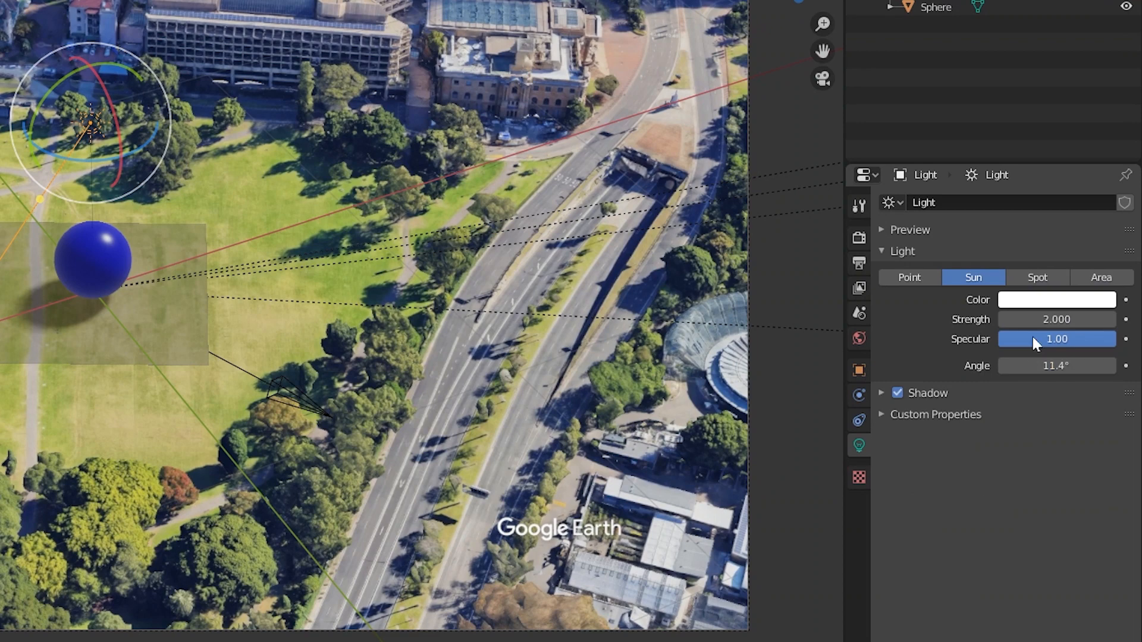
{"action": "left_click_drag", "start_coordinate": [1047, 320], "coordinate": [1118, 320]}
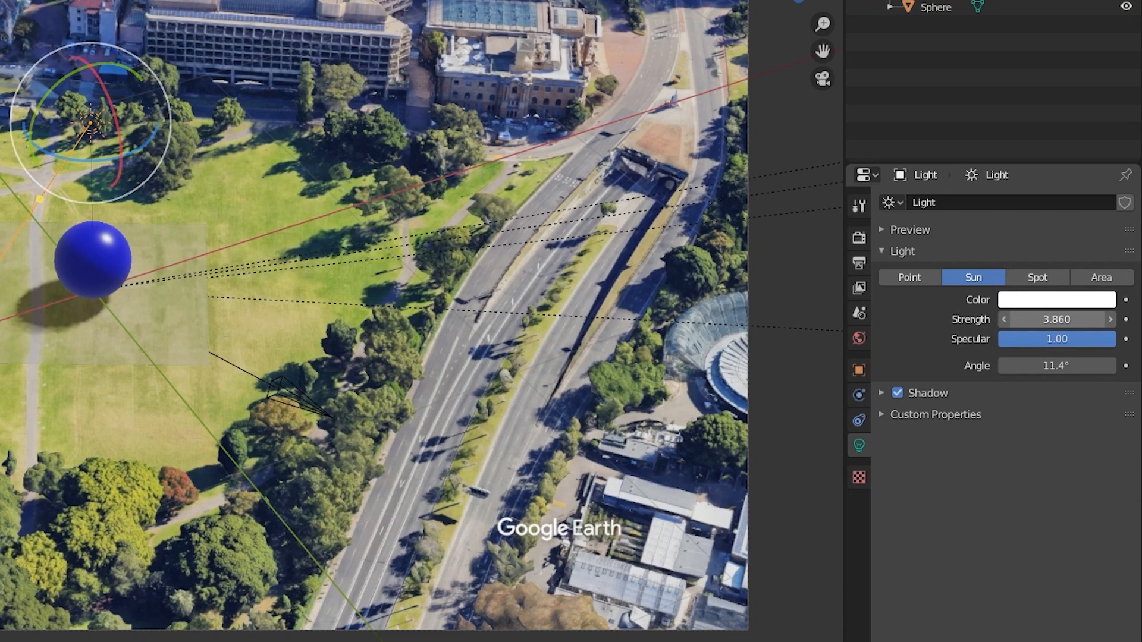
In the Shading workspace, set the Park plane's Principled BSDF Roughness to 1.000
{"action": "left_click", "coordinate": [163, 309]}
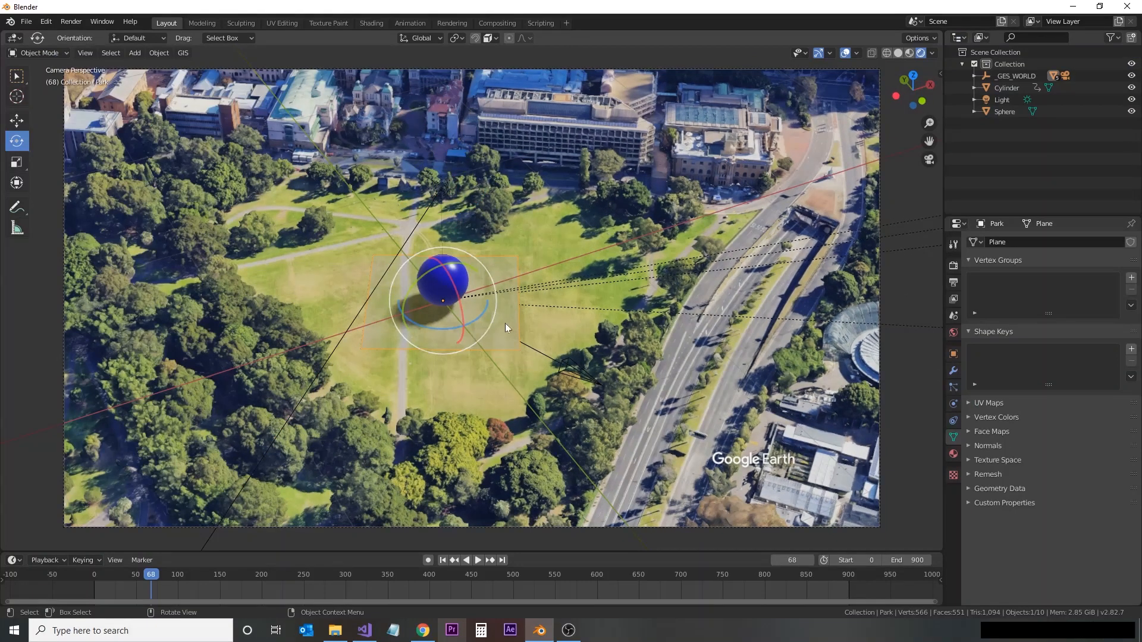
{"action": "left_click", "coordinate": [383, 24]}
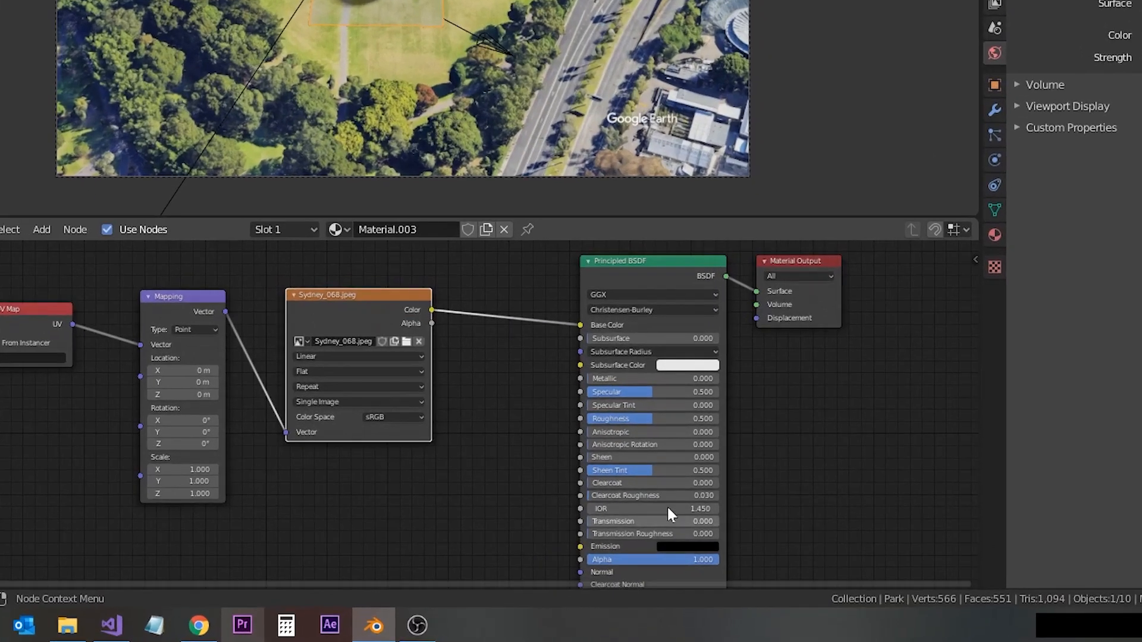
{"action": "left_click_drag", "start_coordinate": [747, 493], "coordinate": [768, 490]}
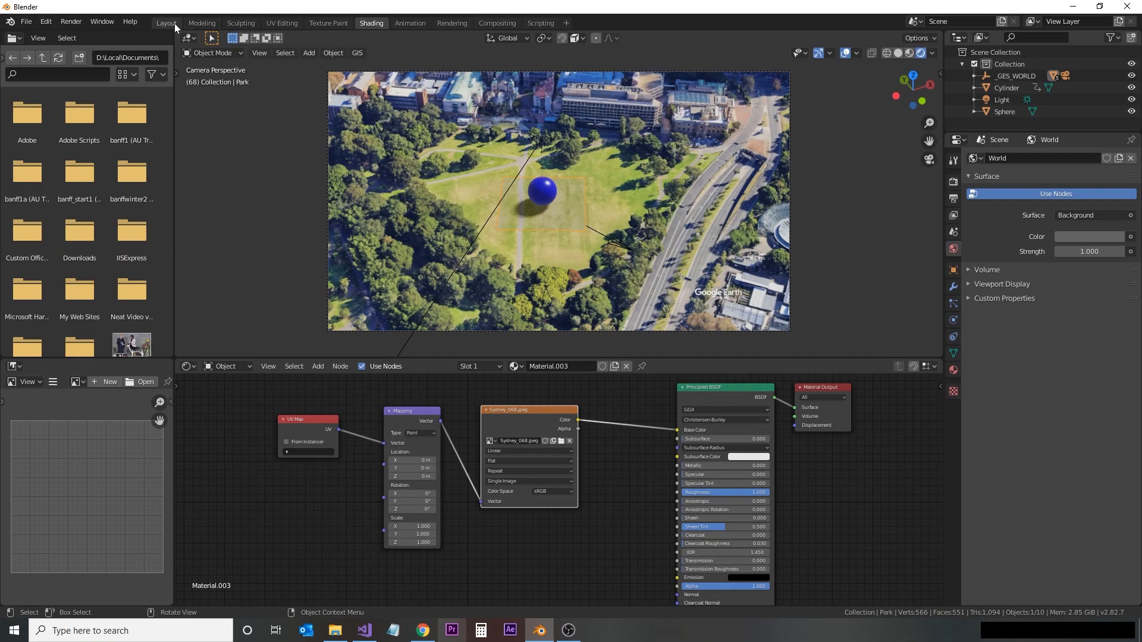
Back in the Layout workspace, fine-tune the sun light's strength to about 4.19
{"action": "left_click", "coordinate": [174, 23]}
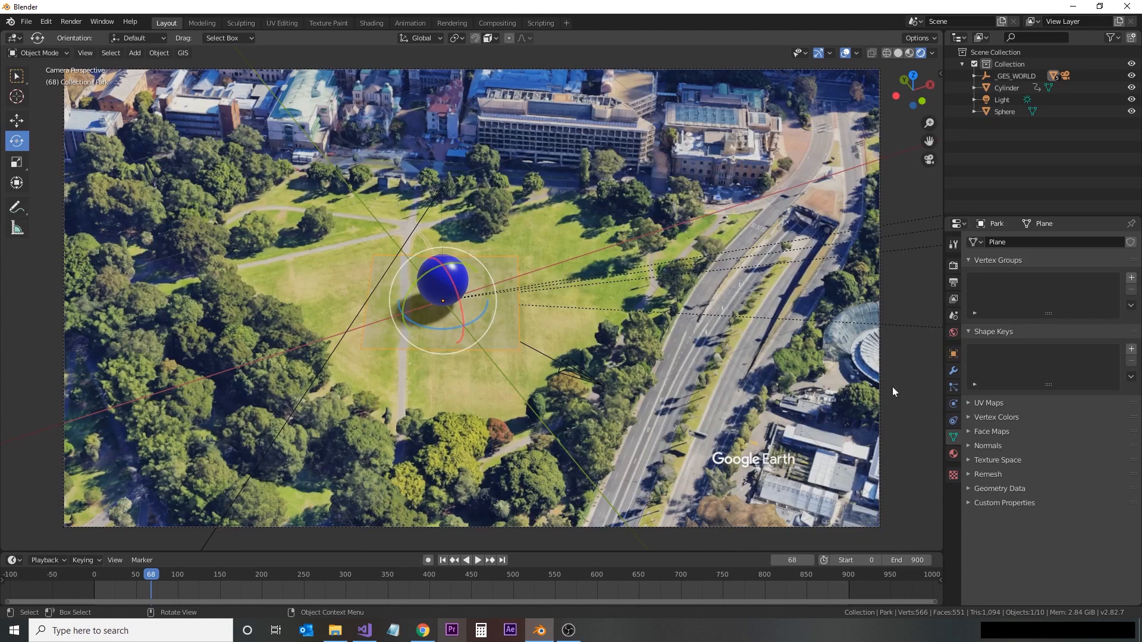
{"action": "left_click", "coordinate": [1002, 99]}
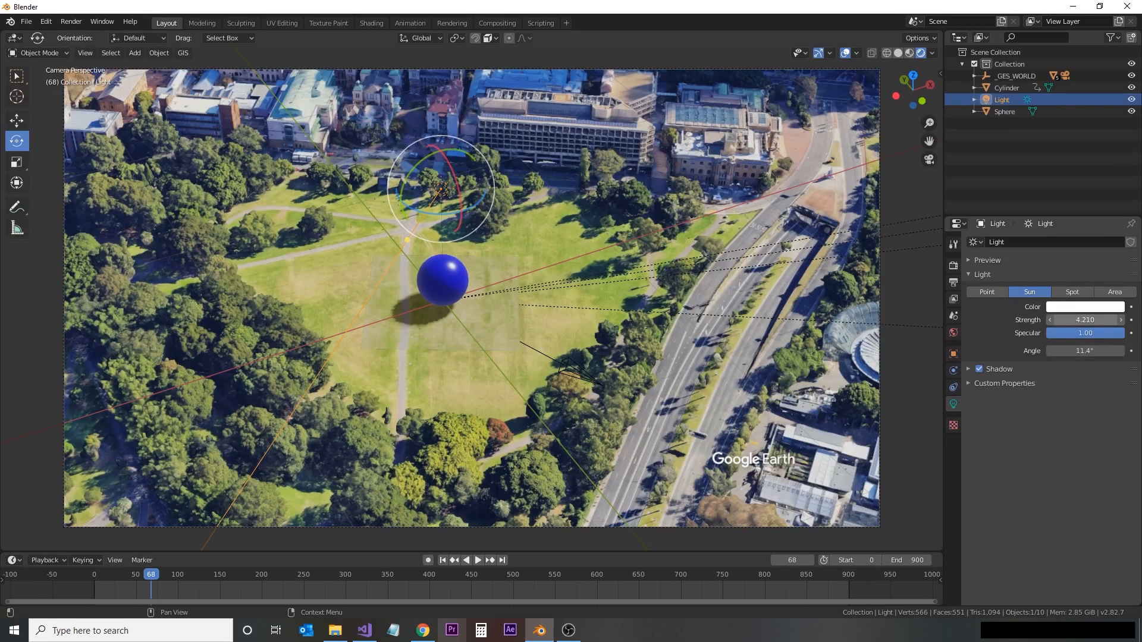
Go to about frame 458 and enable Auto Smooth normals at 30° on the green marker above the Opera House
{"action": "left_click_drag", "start_coordinate": [152, 574], "coordinate": [478, 590]}
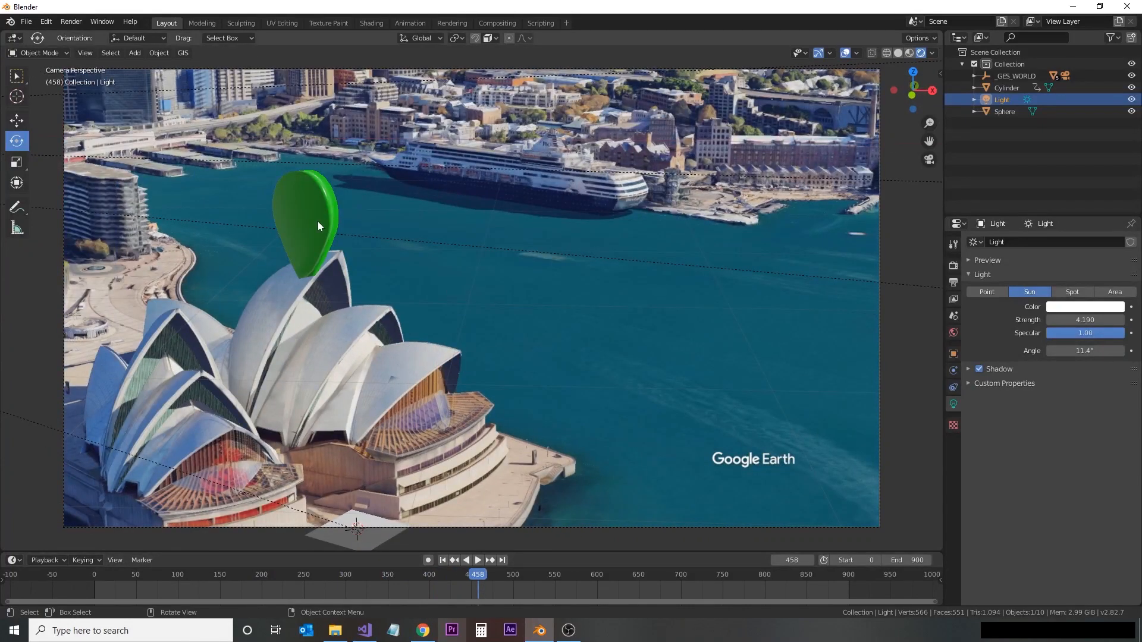
{"action": "left_click", "coordinate": [317, 222]}
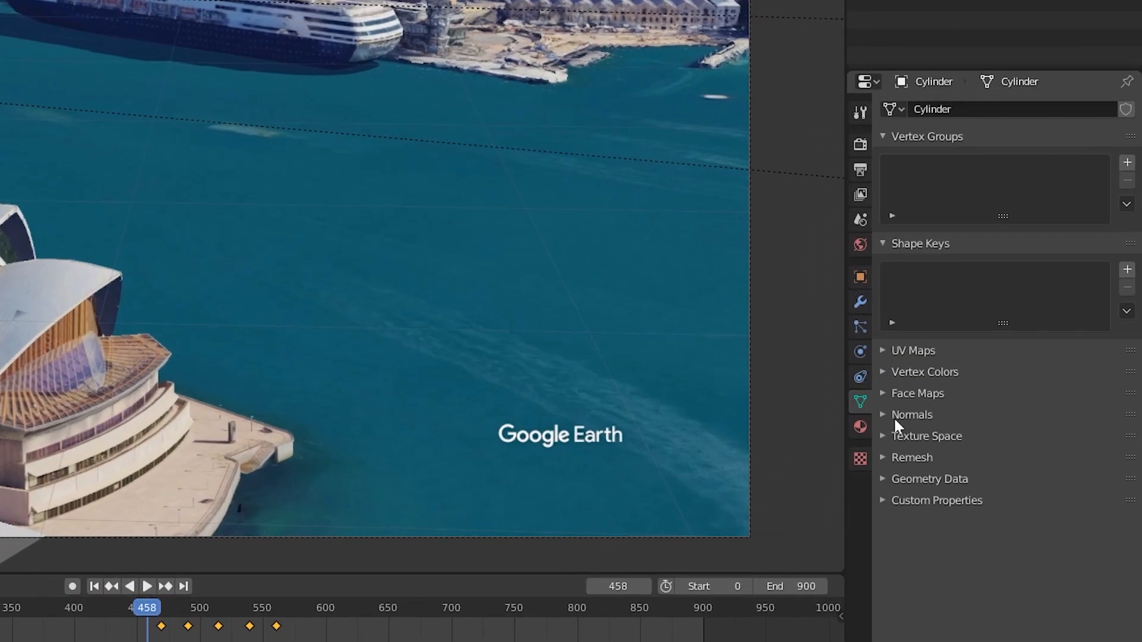
{"action": "left_click", "coordinate": [893, 415]}
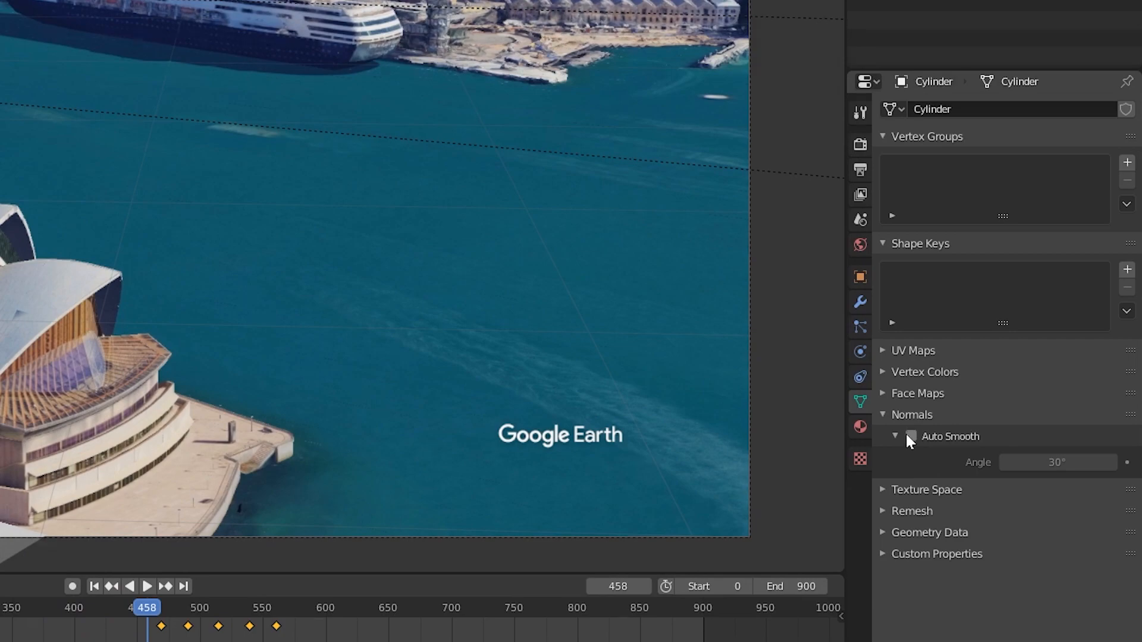
{"action": "left_click", "coordinate": [909, 436]}
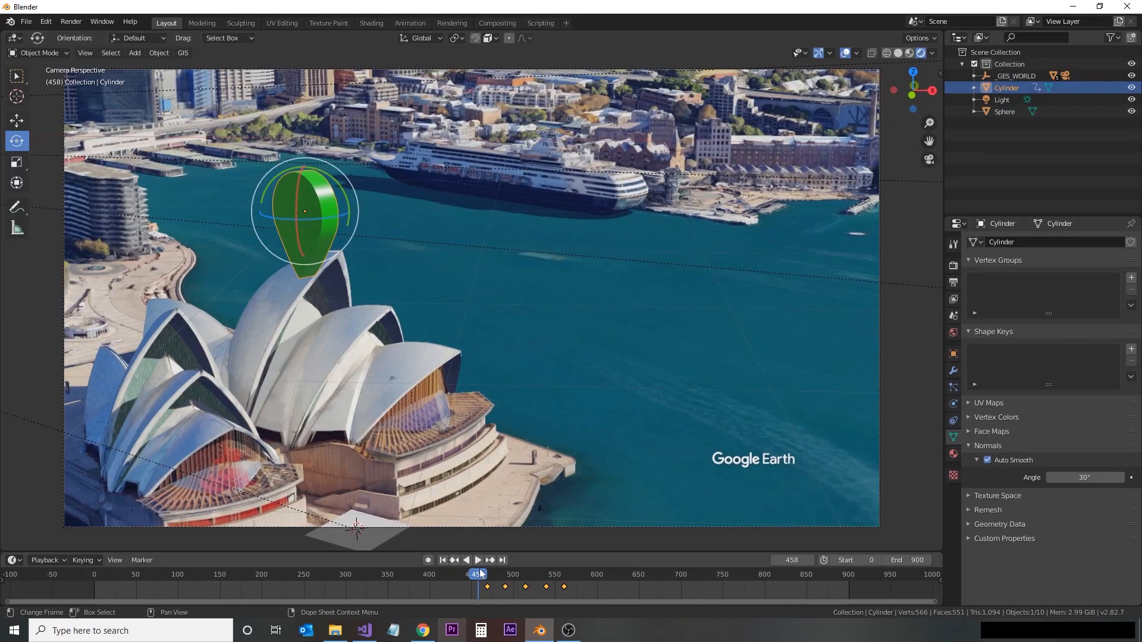
At frame 750, place the 3D cursor at the centre of the Bridge Top plane and return to the camera view
{"action": "left_click_drag", "start_coordinate": [481, 574], "coordinate": [727, 580]}
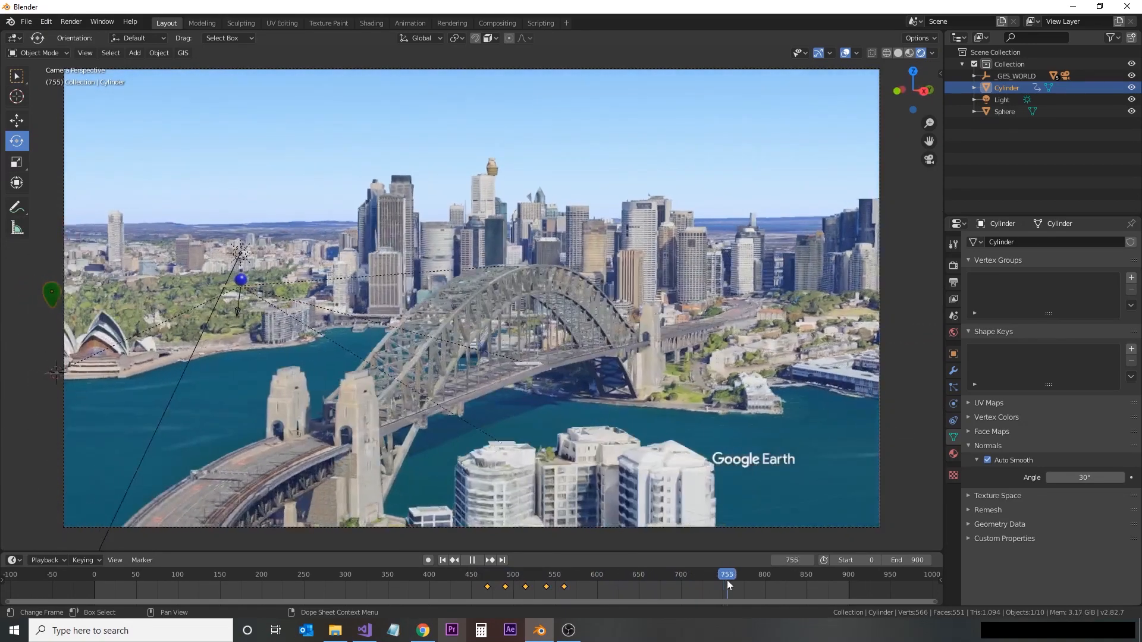
{"action": "left_click", "coordinate": [522, 268]}
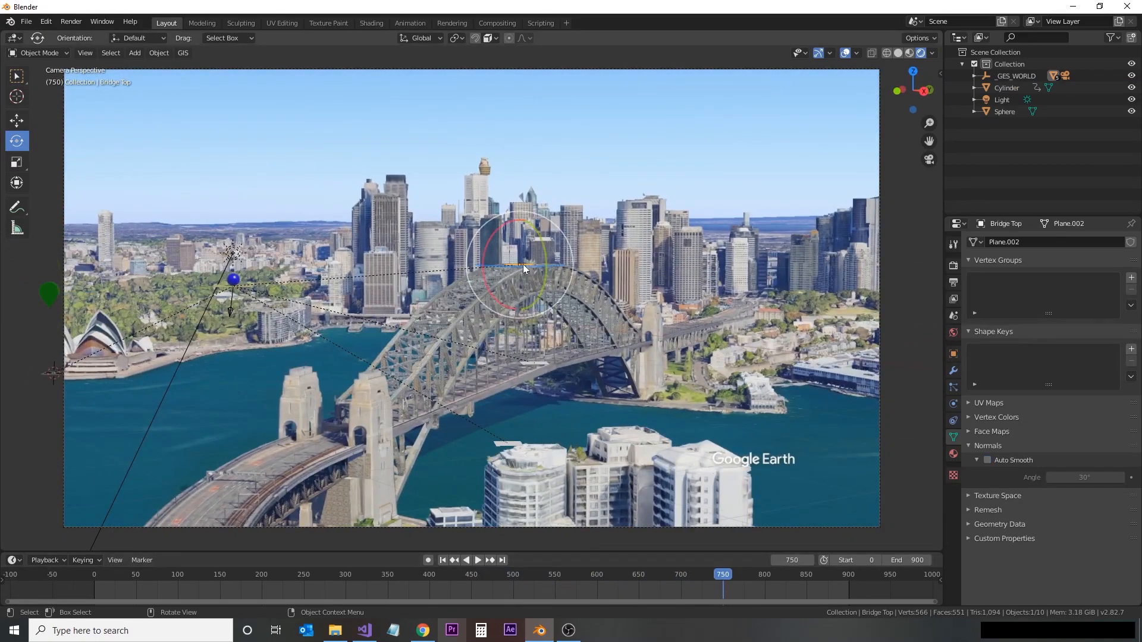
{"action": "key", "text": "KP_Decimal"}
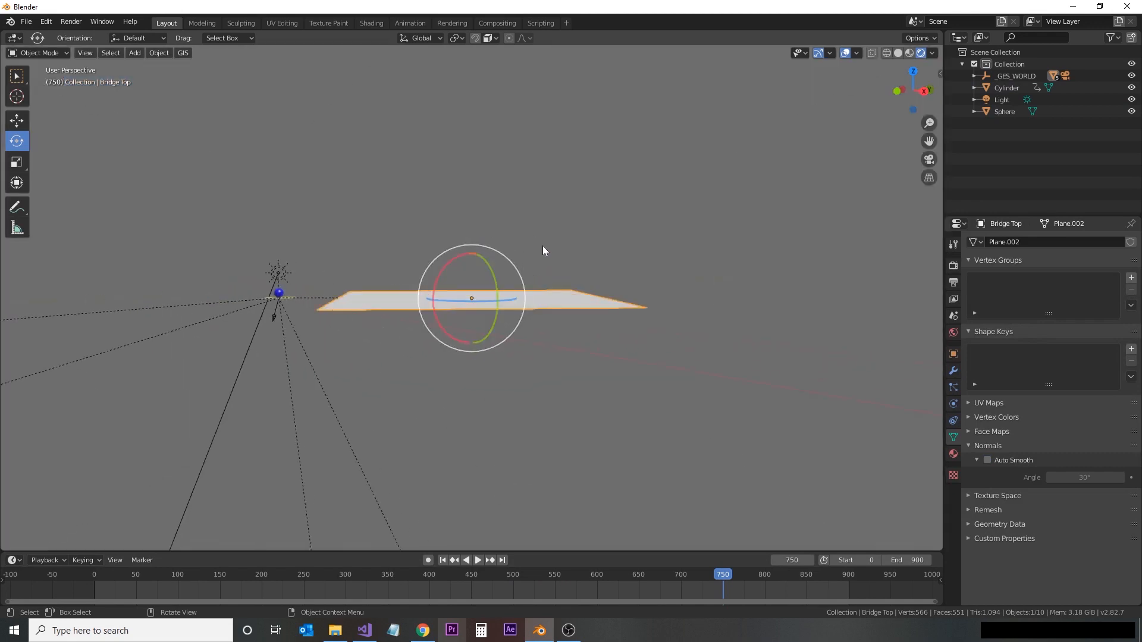
{"action": "middle_click_drag", "start_coordinate": [541, 250], "coordinate": [212, 204]}
{"action": "key", "text": "shift+space"}
{"action": "key", "text": "space"}
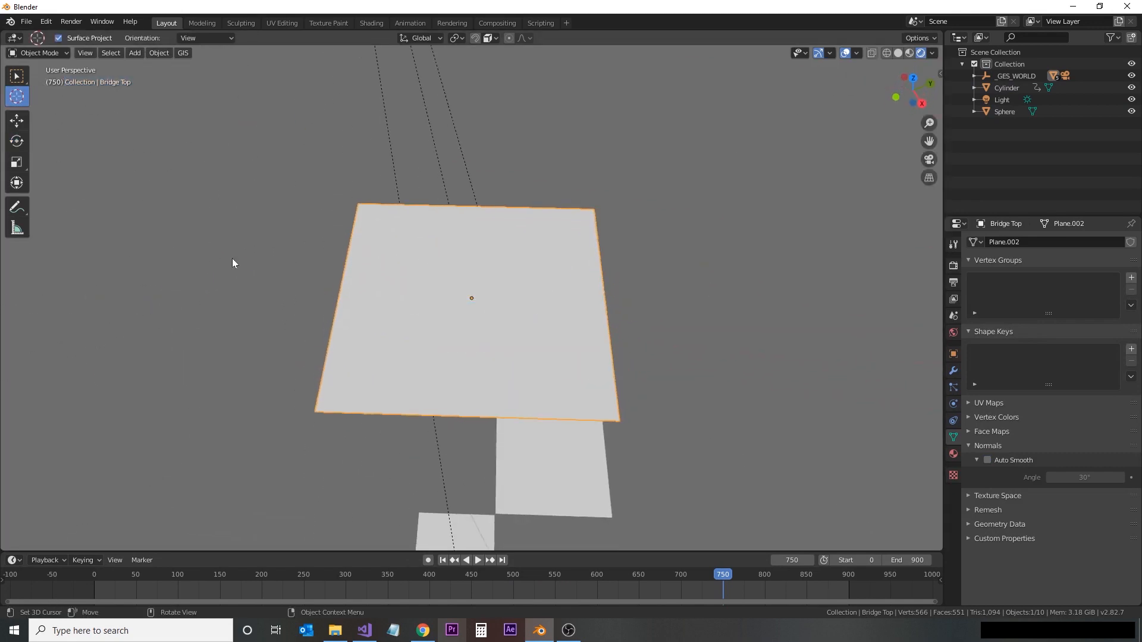
{"action": "left_click", "coordinate": [472, 298]}
{"action": "left_click", "coordinate": [928, 160]}
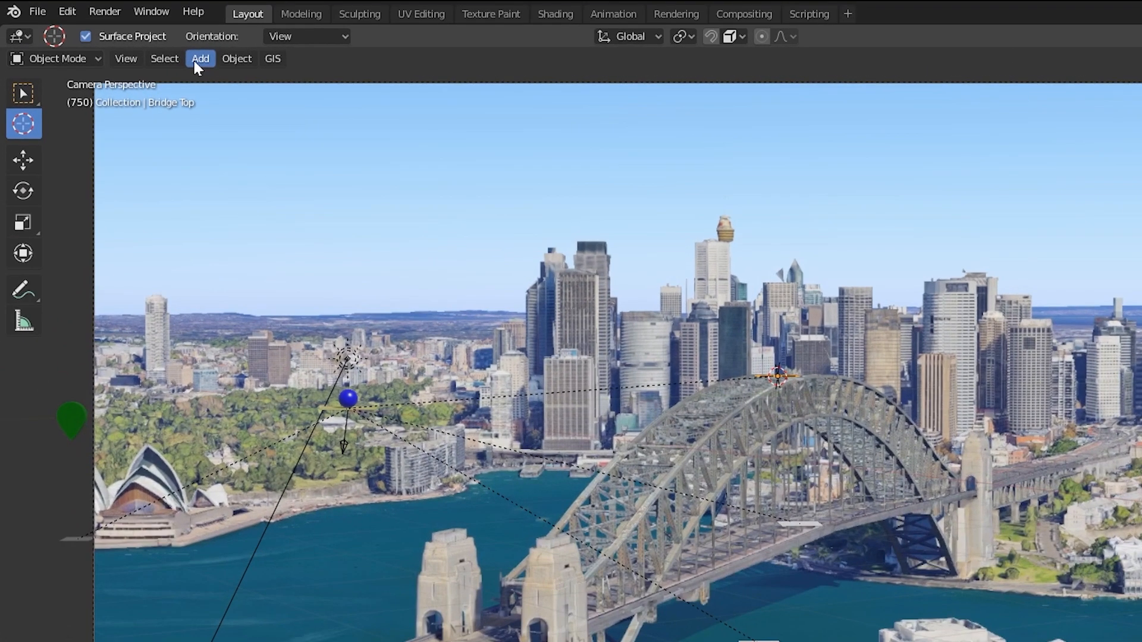
Import bridge.png from the Sydney project folder as an image plane at the 3D cursor, using the Principled material
{"action": "left_click", "coordinate": [135, 53]}
{"action": "mouse_move", "coordinate": [149, 188]}
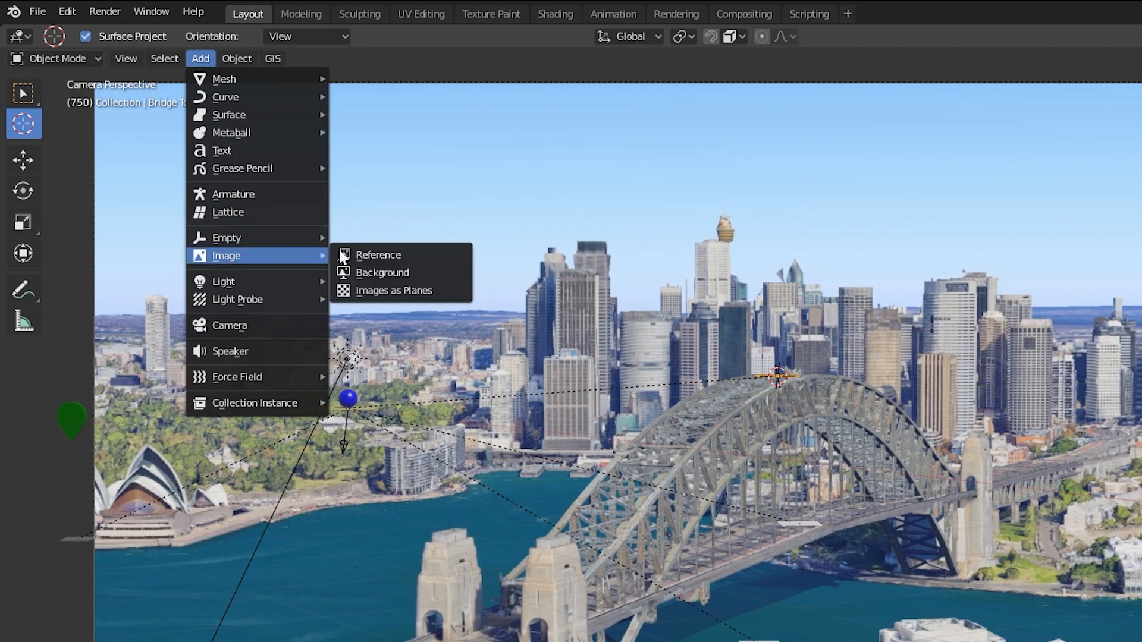
{"action": "left_click", "coordinate": [422, 294]}
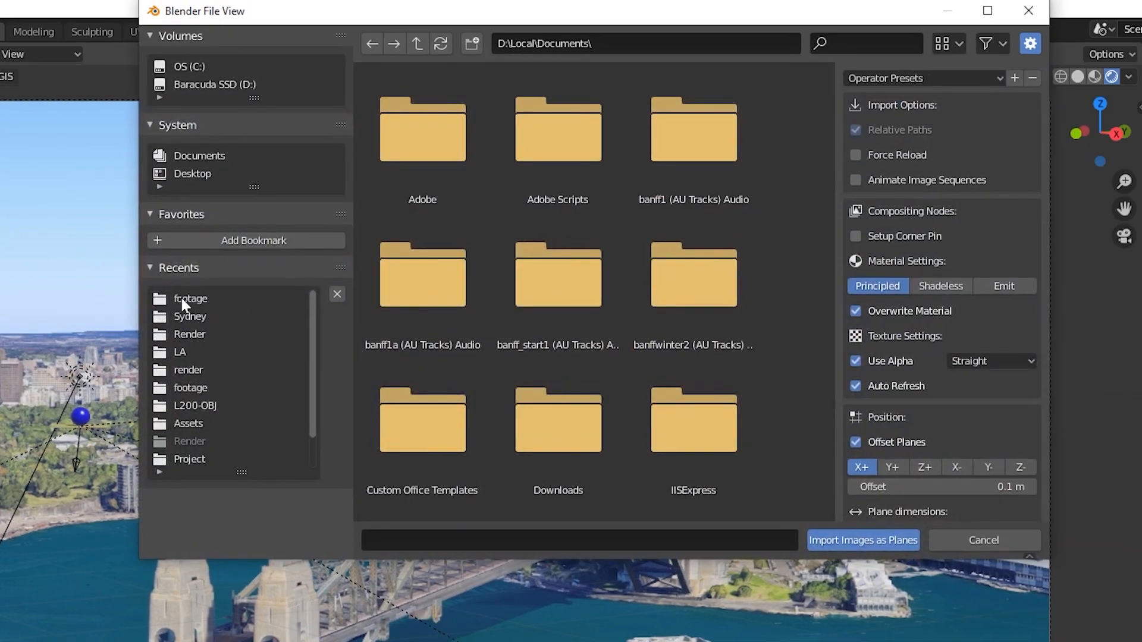
{"action": "left_click", "coordinate": [459, 295]}
{"action": "left_click", "coordinate": [663, 130]}
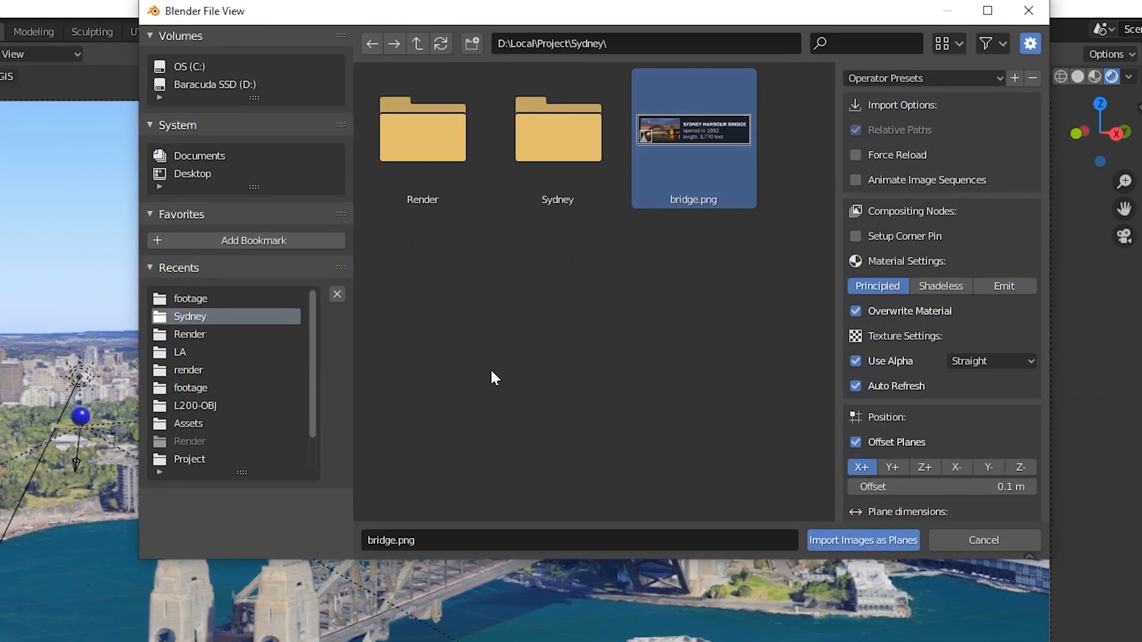
{"action": "left_click", "coordinate": [874, 541]}
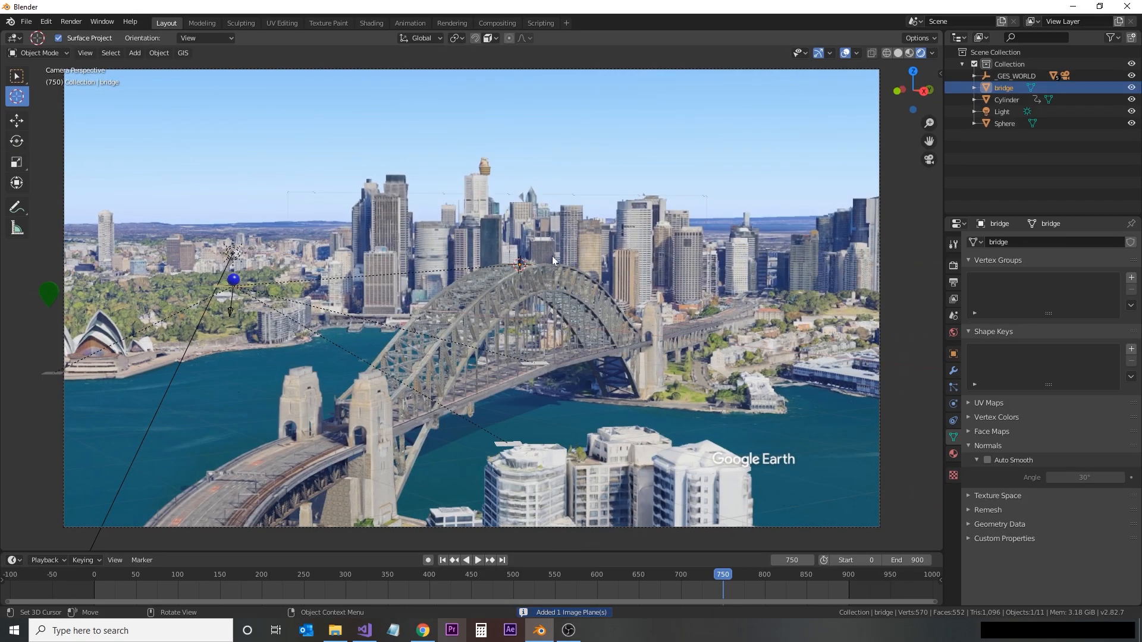
Set the bridge sign material's Blend Mode to Alpha Clip
{"action": "left_click", "coordinate": [953, 454]}
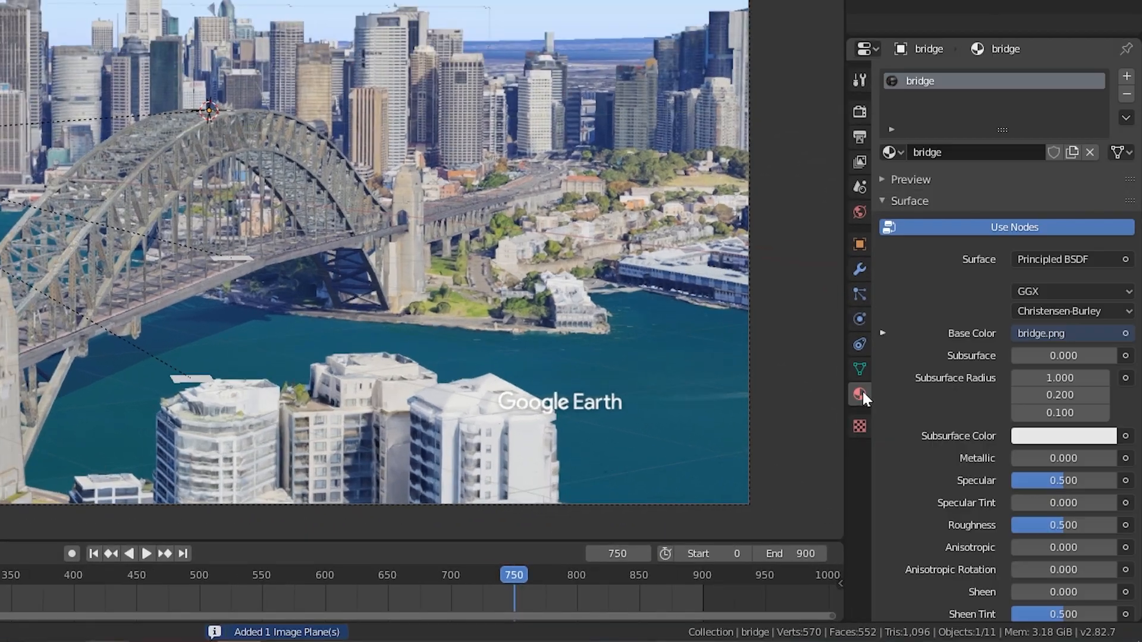
{"action": "scroll", "coordinate": [929, 435], "scroll_direction": "down", "scroll_amount": 10}
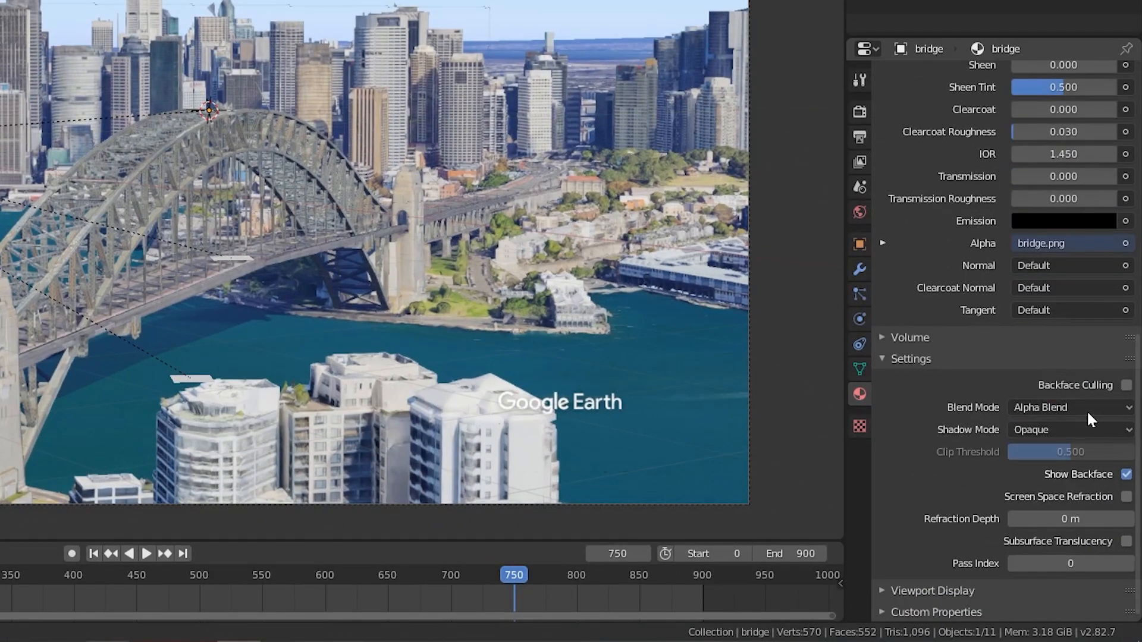
{"action": "left_click", "coordinate": [1087, 408]}
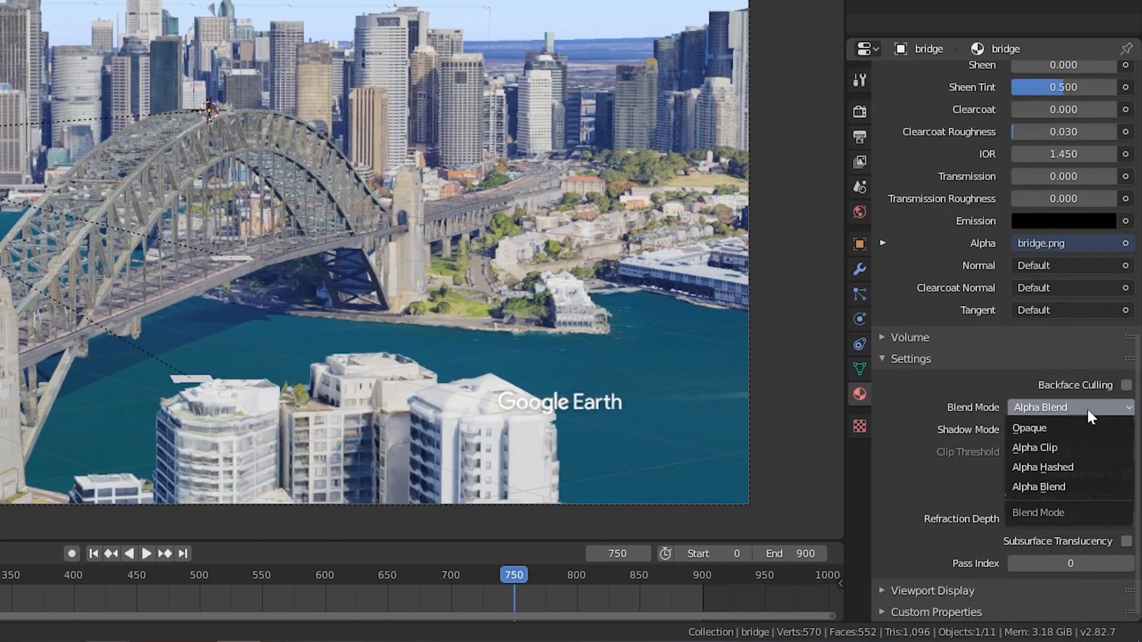
{"action": "left_click", "coordinate": [1065, 446]}
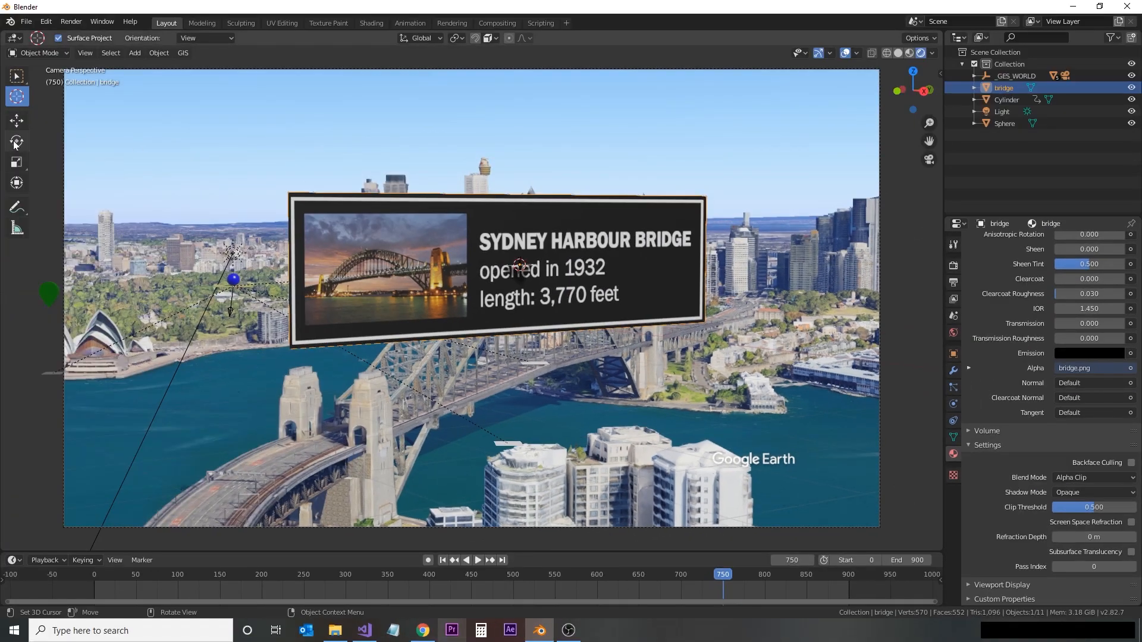
Scale the bridge sign down to fit above the bridge arch and rotate it around the vertical axis
{"action": "left_click", "coordinate": [20, 166]}
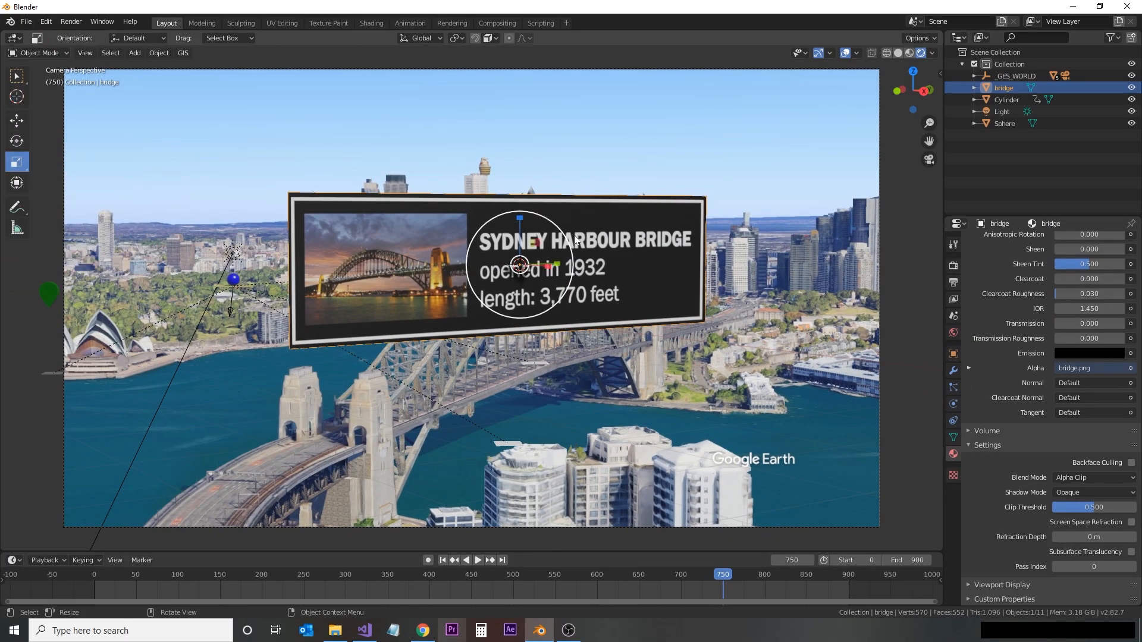
{"action": "left_click_drag", "start_coordinate": [567, 237], "coordinate": [520, 267]}
{"action": "left_click", "coordinate": [17, 141]}
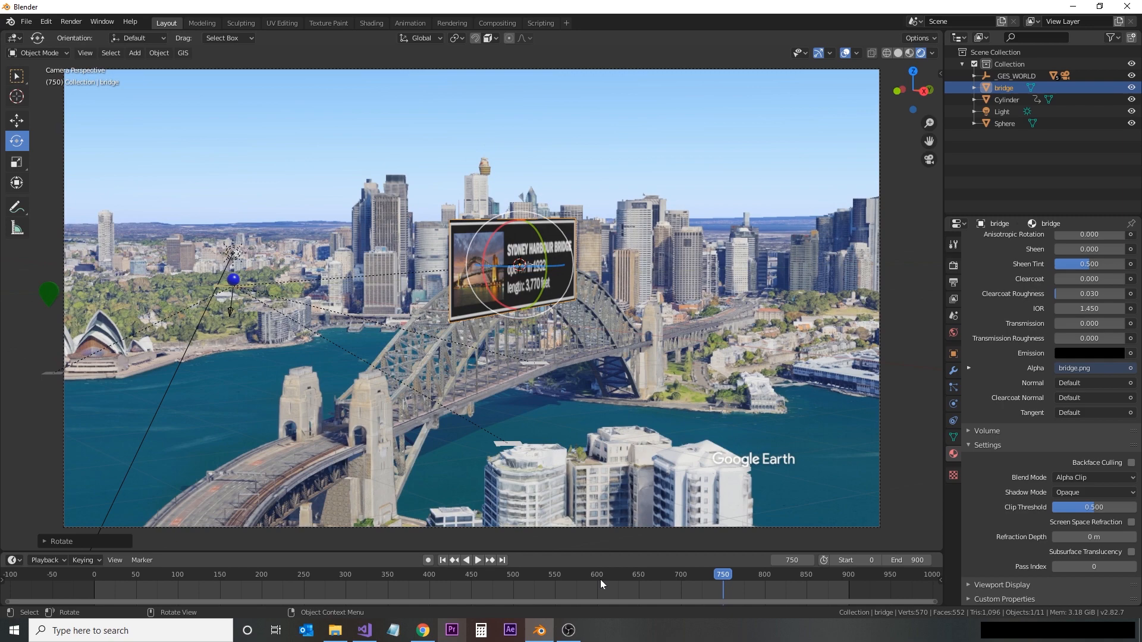
At frame 677, rotate the bridge sign around the vertical axis to align it with the bridge, and advance to frame 767
{"action": "left_click", "coordinate": [720, 576]}
{"action": "key", "text": "space"}
{"action": "left_click_drag", "start_coordinate": [694, 580], "coordinate": [662, 577]}
{"action": "key", "text": "space"}
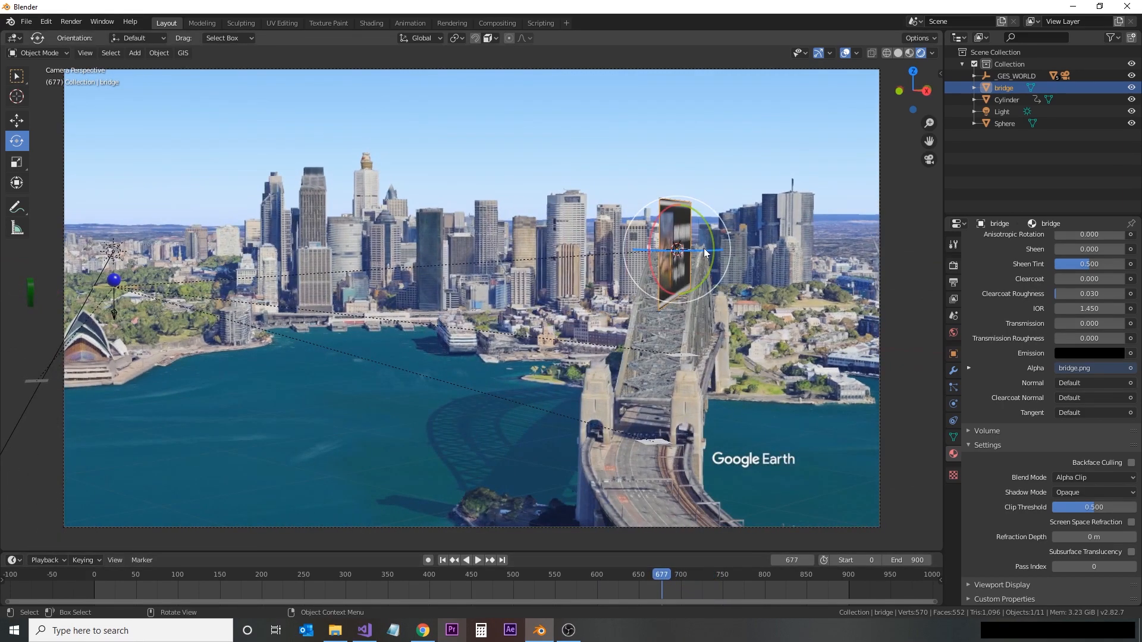
{"action": "left_click_drag", "start_coordinate": [706, 255], "coordinate": [690, 220]}
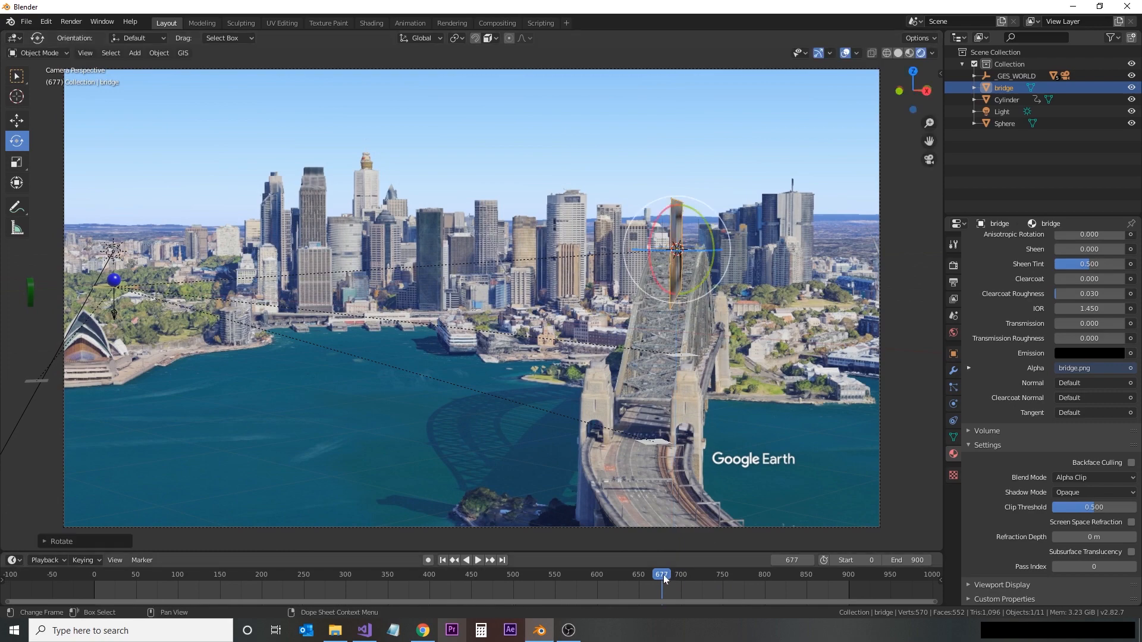
{"action": "key", "text": "space"}
{"action": "left_click_drag", "start_coordinate": [689, 582], "coordinate": [736, 589]}
{"action": "key", "text": "space"}
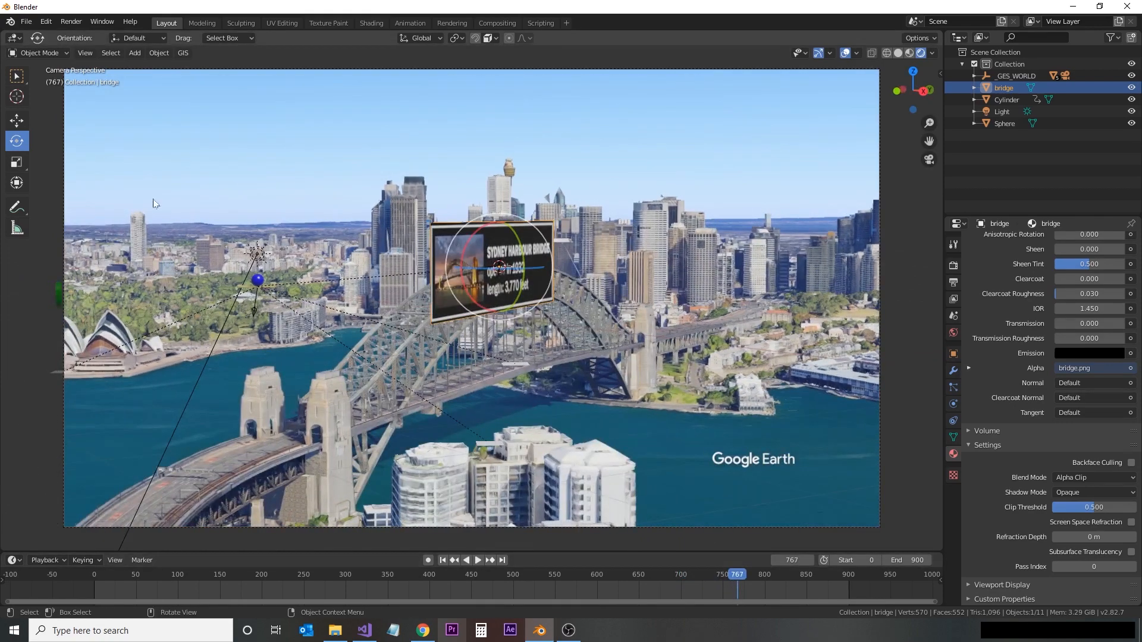
Slide the bridge sign horizontally to centre it over the arch, and at frame 815 lower it below the water surface
{"action": "left_click", "coordinate": [16, 116]}
{"action": "left_click_drag", "start_coordinate": [540, 269], "coordinate": [609, 266]}
{"action": "key", "text": "space"}
{"action": "left_click_drag", "start_coordinate": [748, 584], "coordinate": [776, 581]}
{"action": "key", "text": "space"}
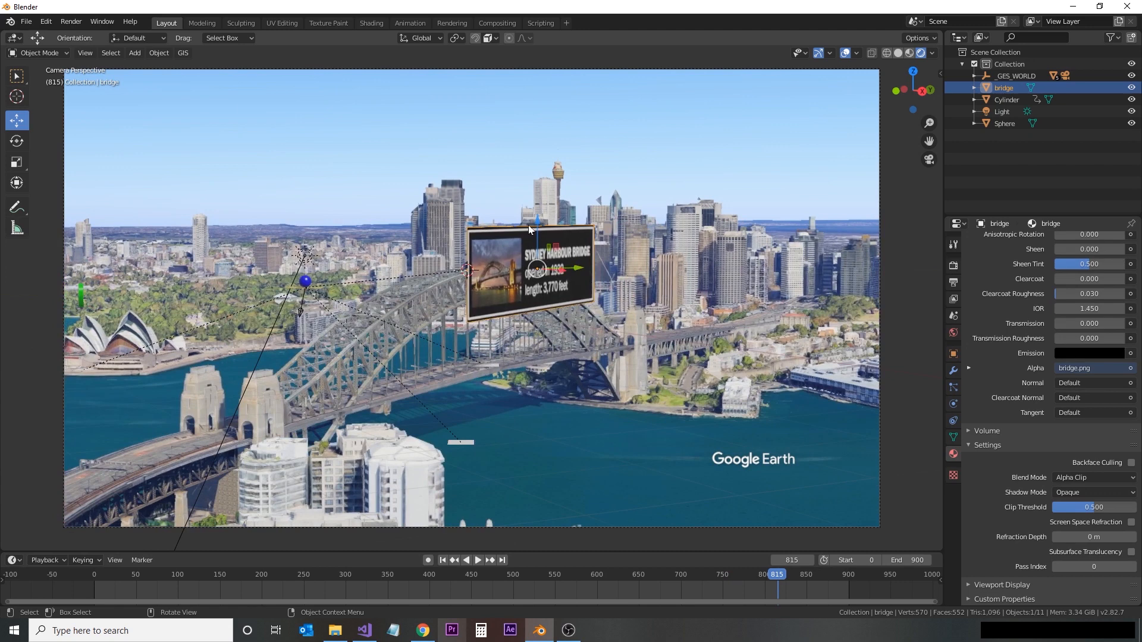
{"action": "left_click_drag", "start_coordinate": [540, 217], "coordinate": [553, 444]}
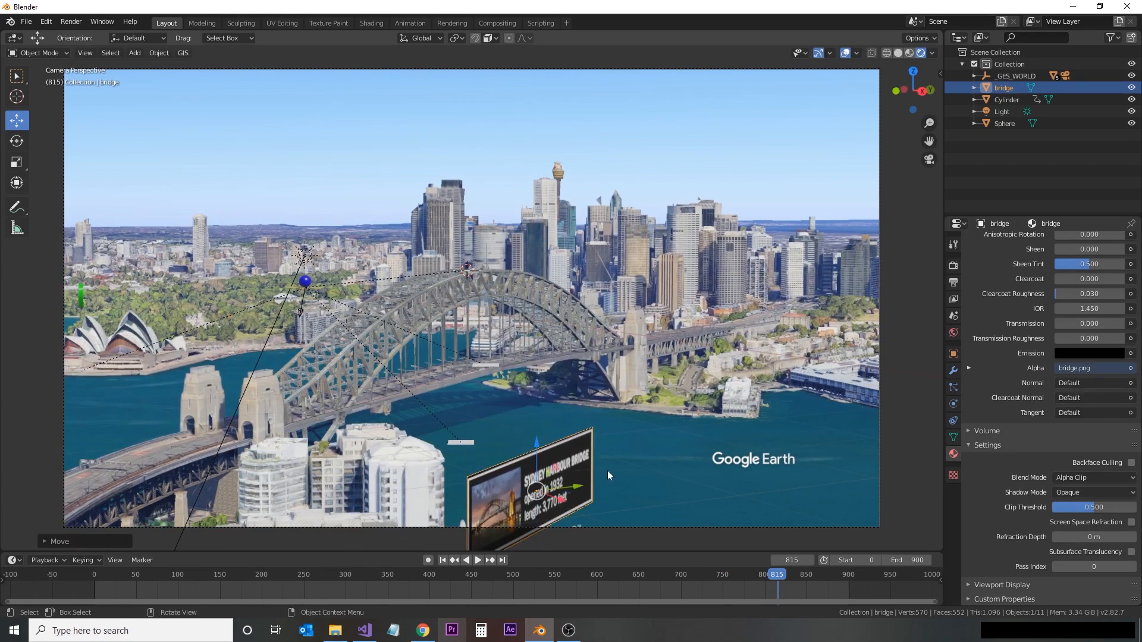
Scale up the Bridge Under plane until it covers the whole water area in front of the bridge and hides the sign
{"action": "left_click", "coordinate": [462, 443]}
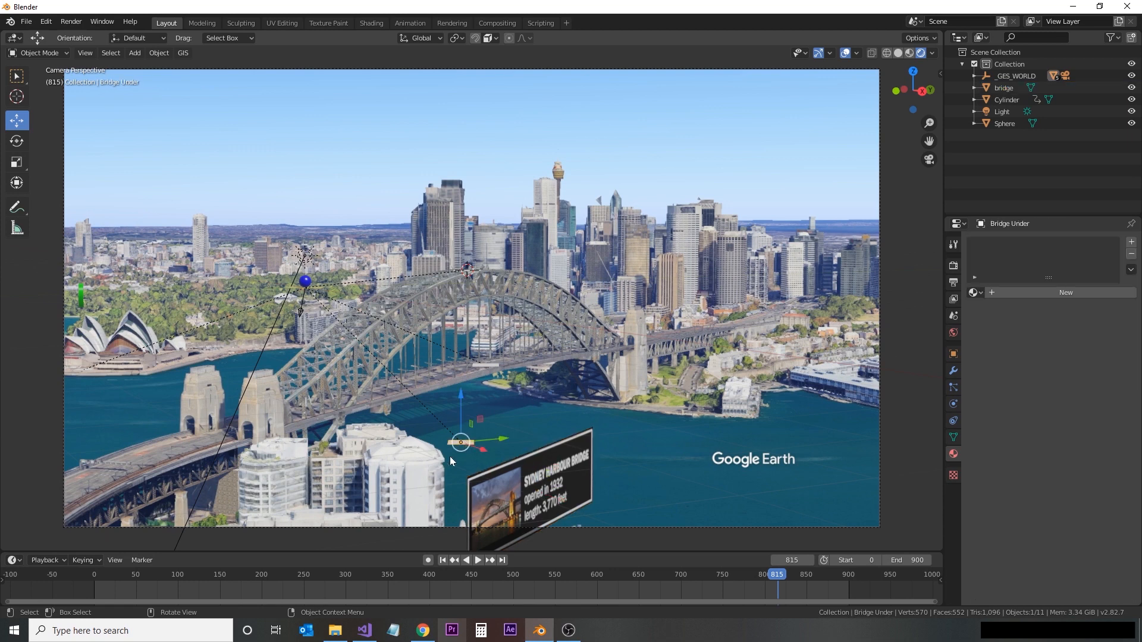
{"action": "left_click", "coordinate": [17, 162]}
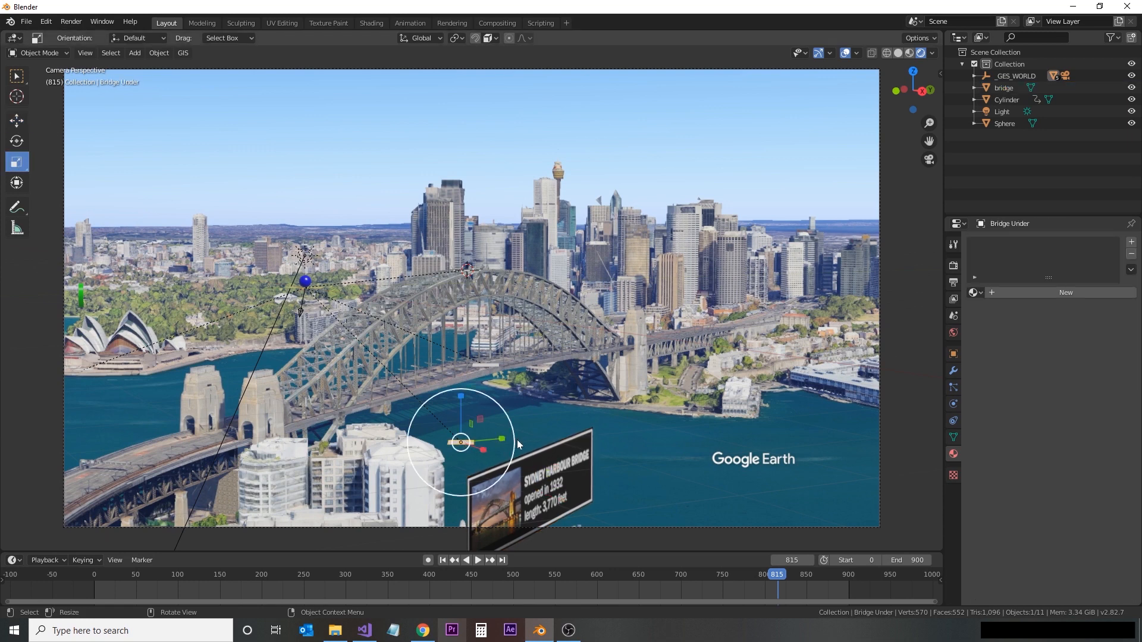
{"action": "left_click_drag", "start_coordinate": [516, 443], "coordinate": [831, 324]}
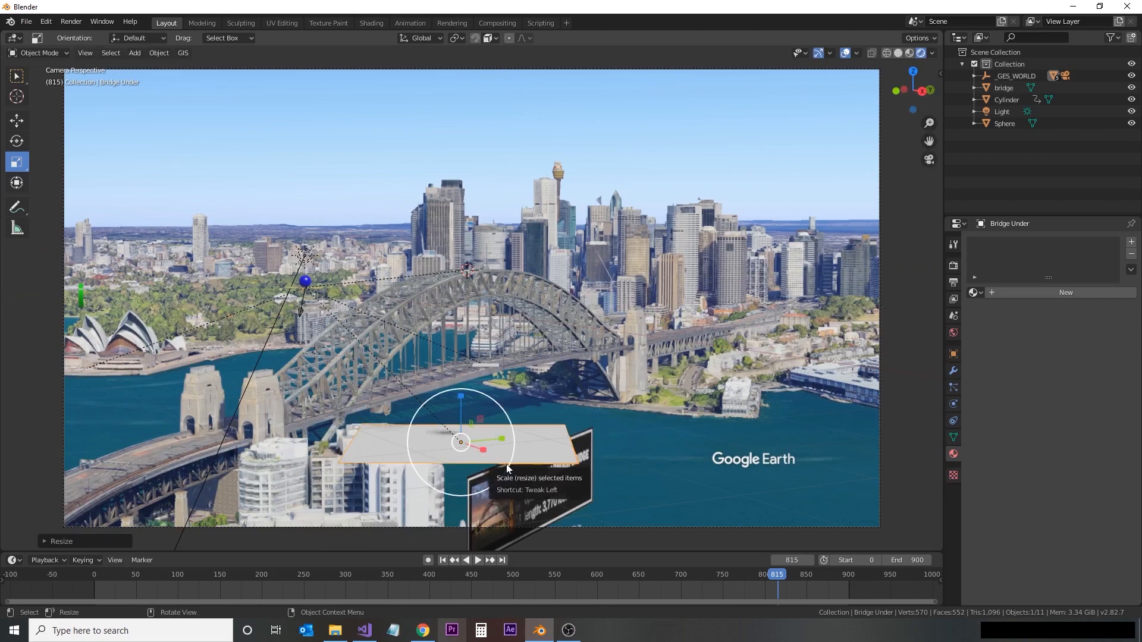
{"action": "left_click_drag", "start_coordinate": [508, 464], "coordinate": [667, 443]}
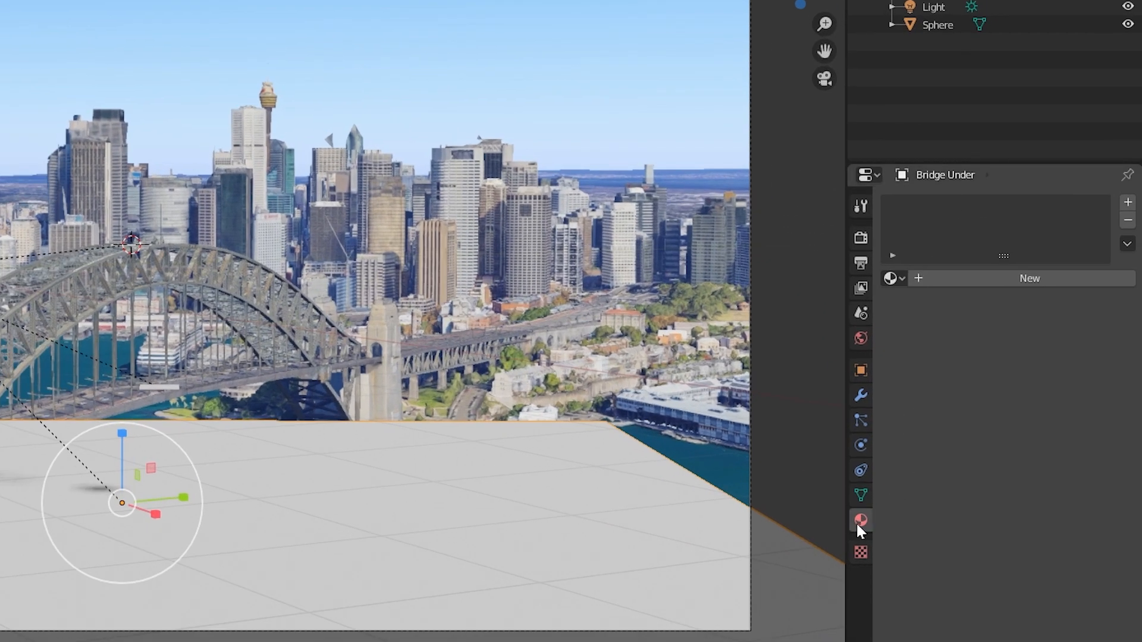
Give the Bridge Under plane a new material with the Holdout surface shader
{"action": "left_click", "coordinate": [1008, 278]}
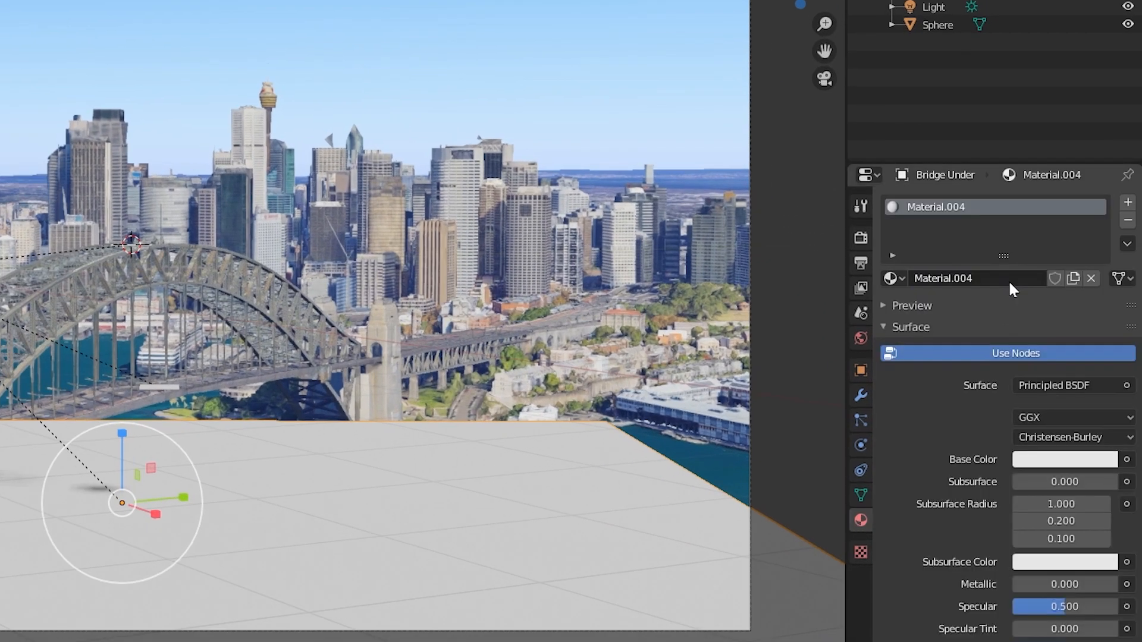
{"action": "left_click", "coordinate": [1073, 386]}
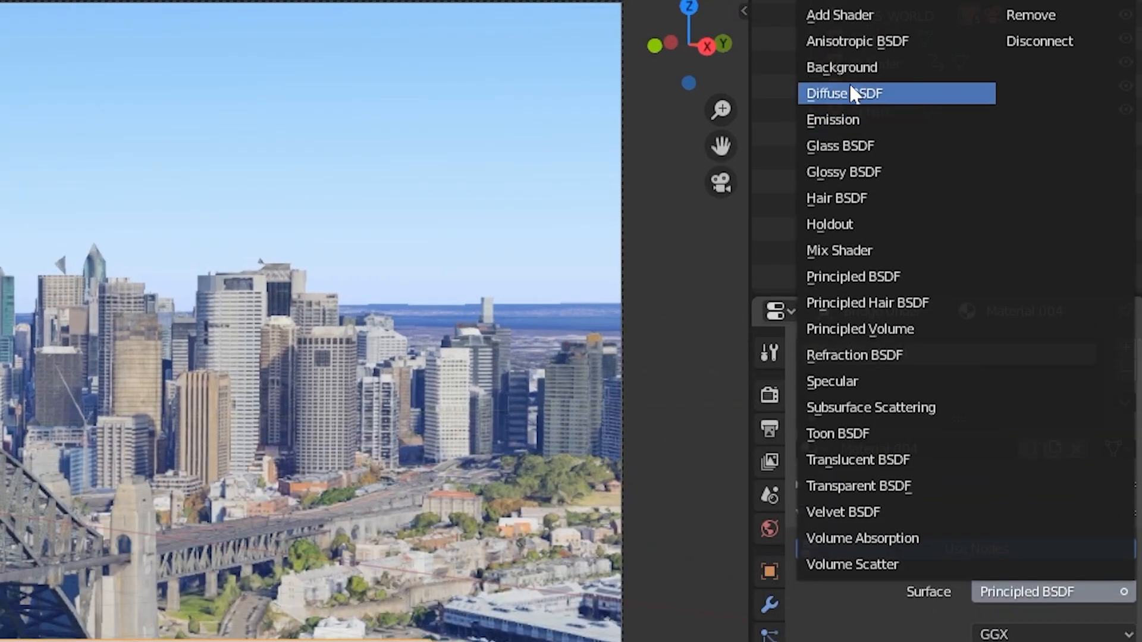
{"action": "left_click", "coordinate": [852, 226]}
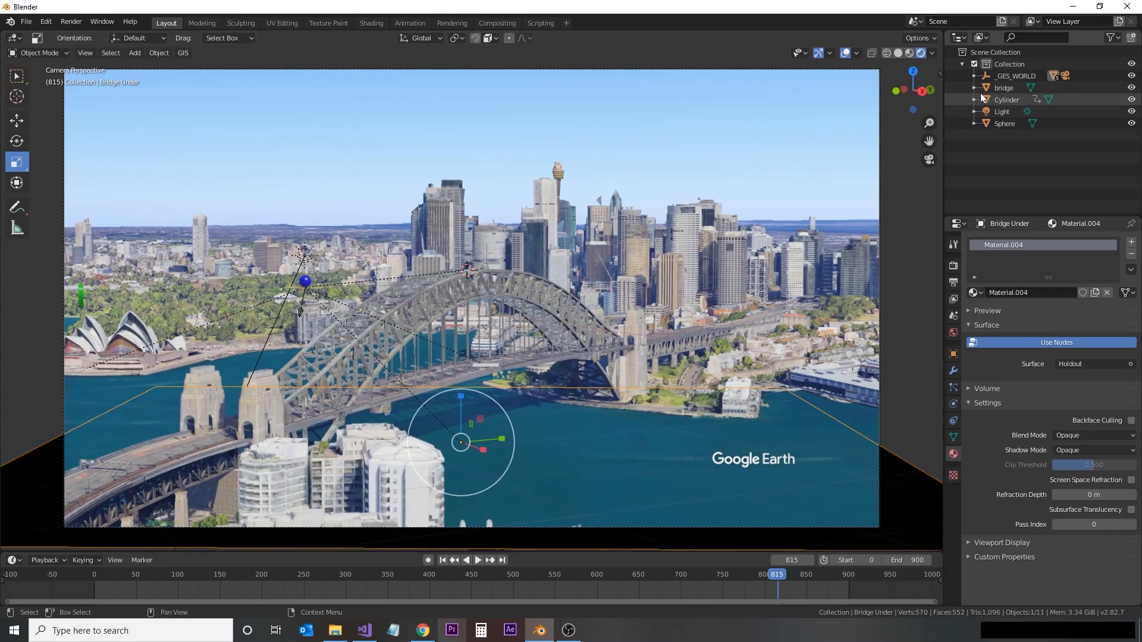
Nudge the submerged bridge sign slightly upward and keyframe its location at frame 815
{"action": "left_click", "coordinate": [1003, 89]}
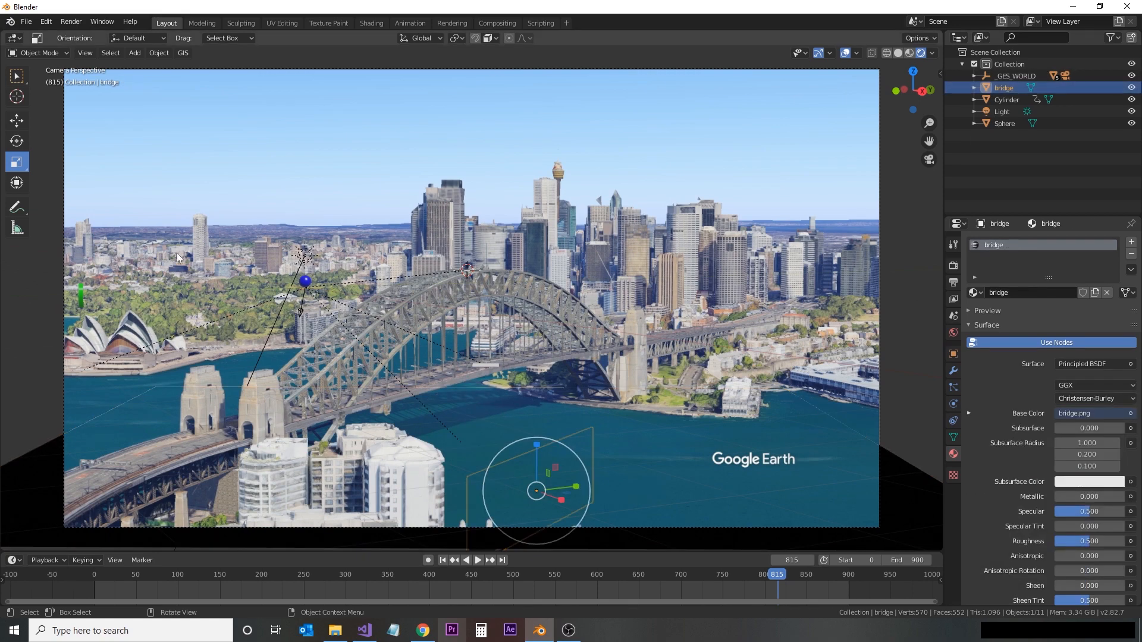
{"action": "left_click", "coordinate": [17, 120]}
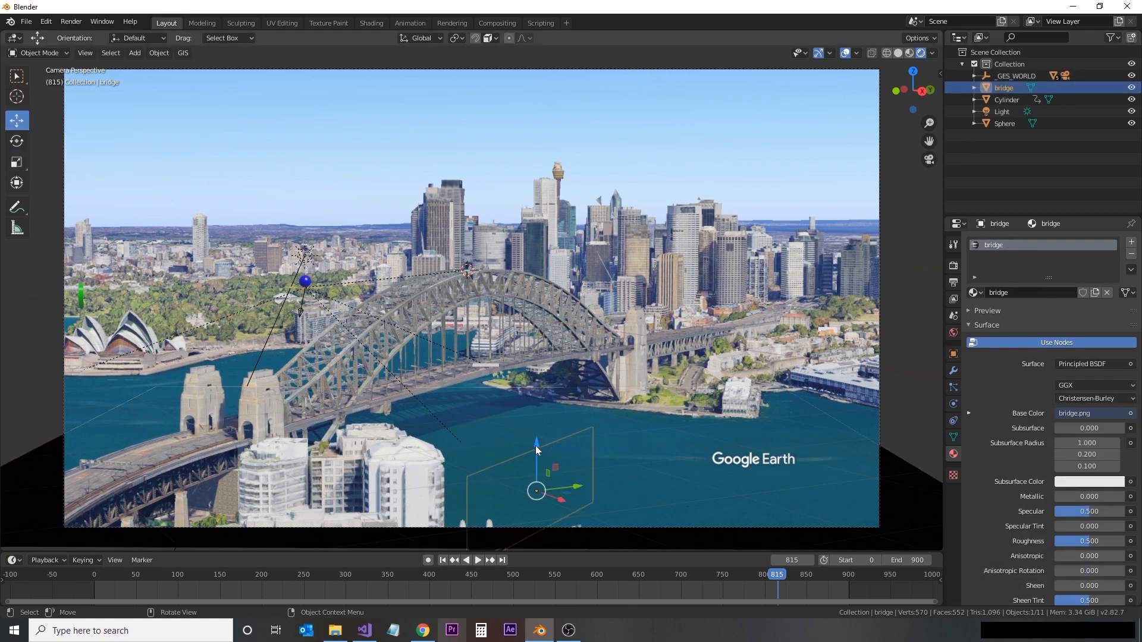
{"action": "mouse_move", "coordinate": [535, 445]}
{"action": "left_mouse_down"}
{"action": "mouse_move", "coordinate": [536, 425]}
{"action": "mouse_move", "coordinate": [539, 445]}
{"action": "left_mouse_up"}
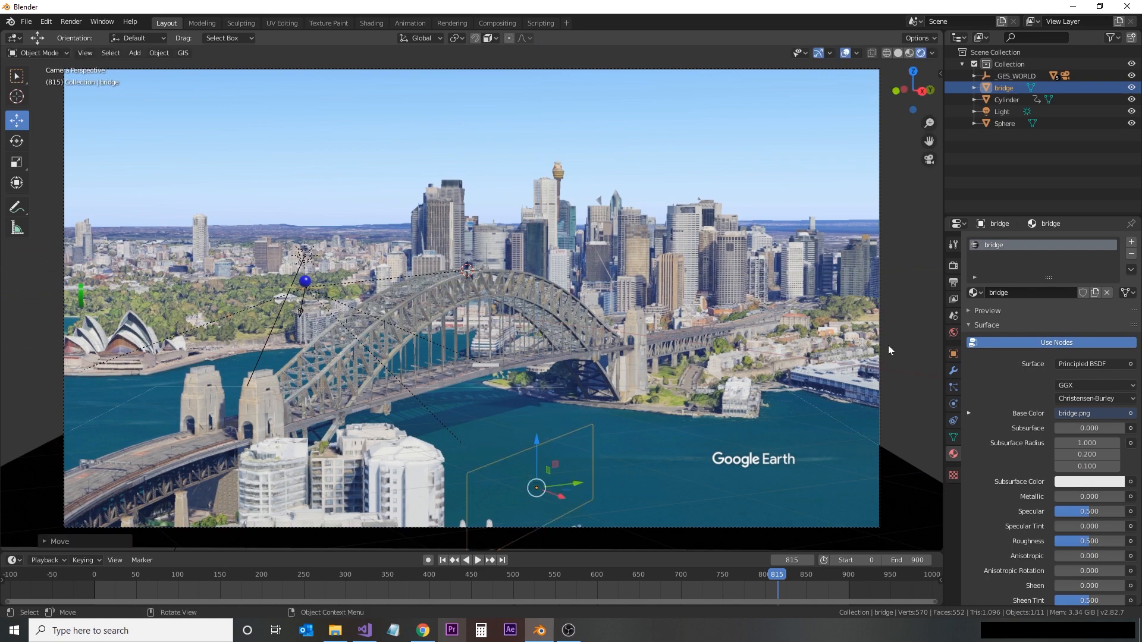
{"action": "left_click", "coordinate": [952, 355]}
{"action": "key", "text": "i"}
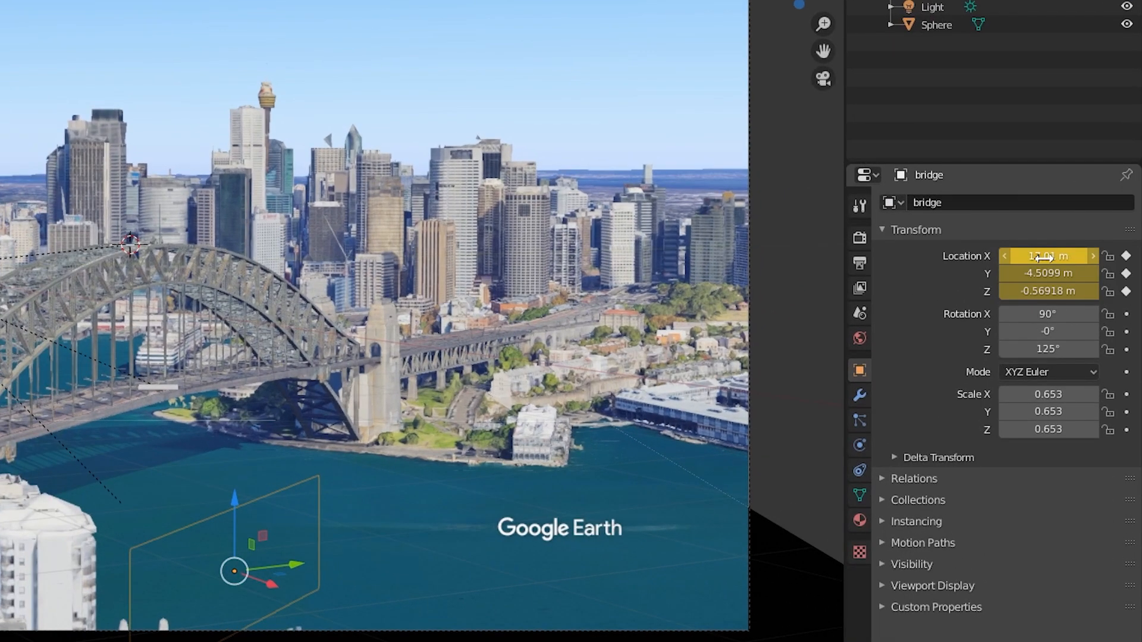
At frame 836, raise the bridge sign above the arch to about 1.6 m Z and keyframe its location and rotation
{"action": "key", "text": "space"}
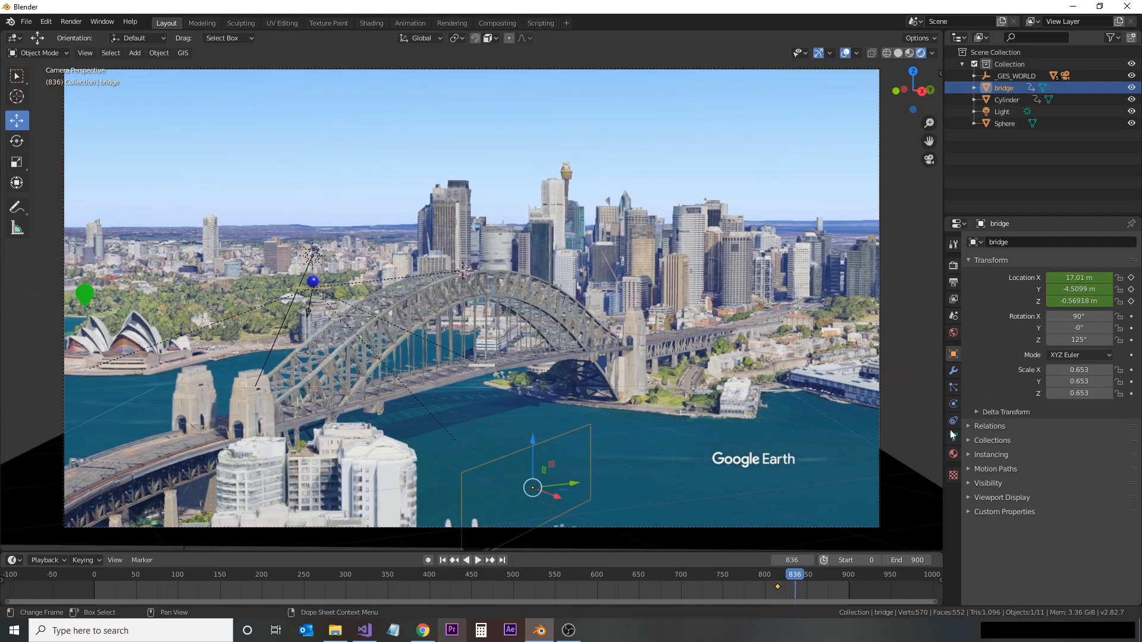
{"action": "left_click_drag", "start_coordinate": [532, 433], "coordinate": [512, 157]}
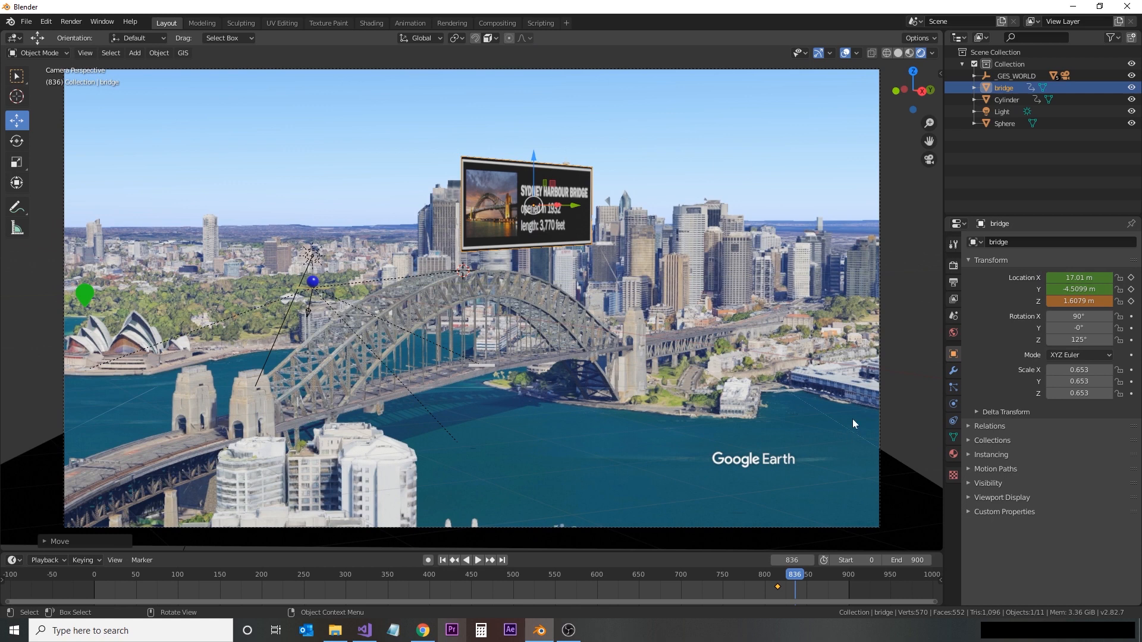
{"action": "key", "text": "i"}
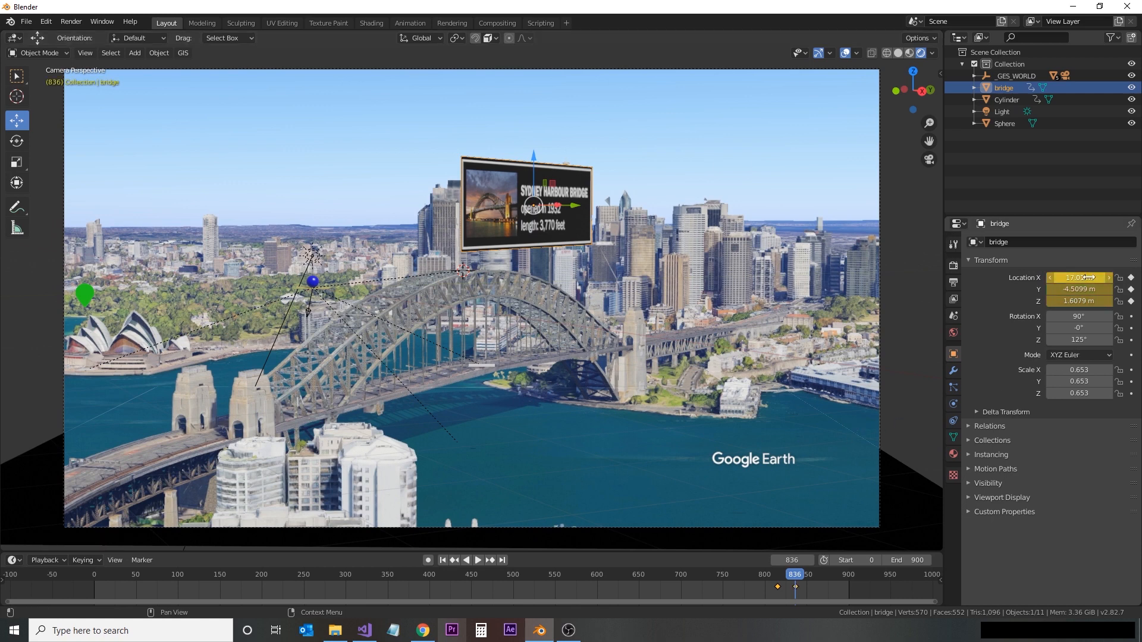
{"action": "key", "text": "i"}
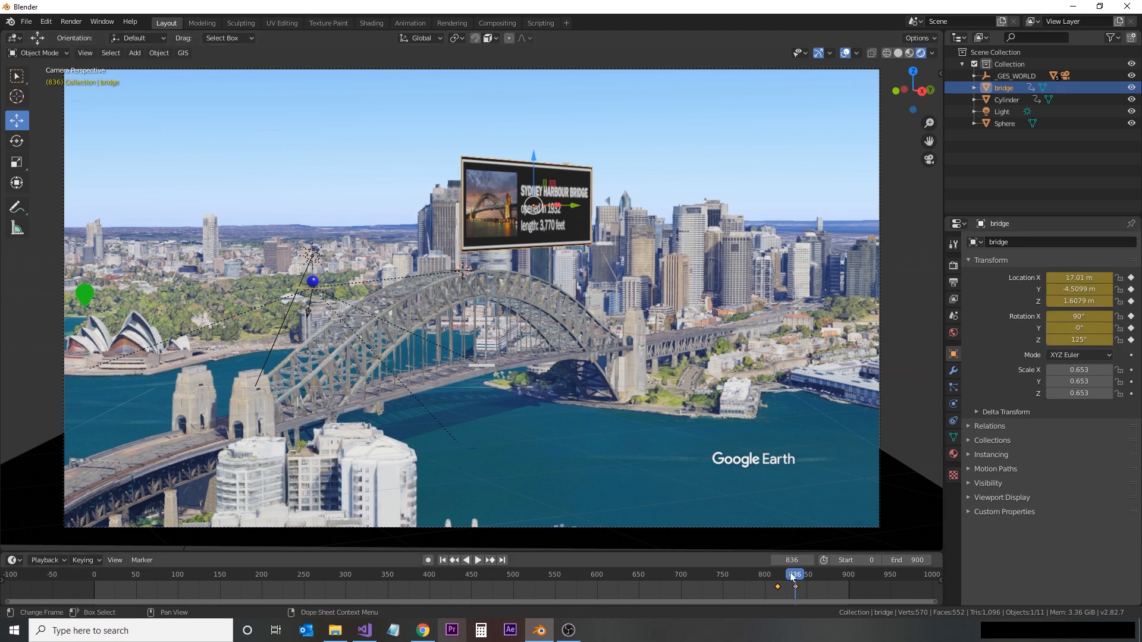
At frame 876, turn the bridge sign to face the camera with a Z rotation of 63.6° and keyframe its rotation
{"action": "key", "text": "space"}
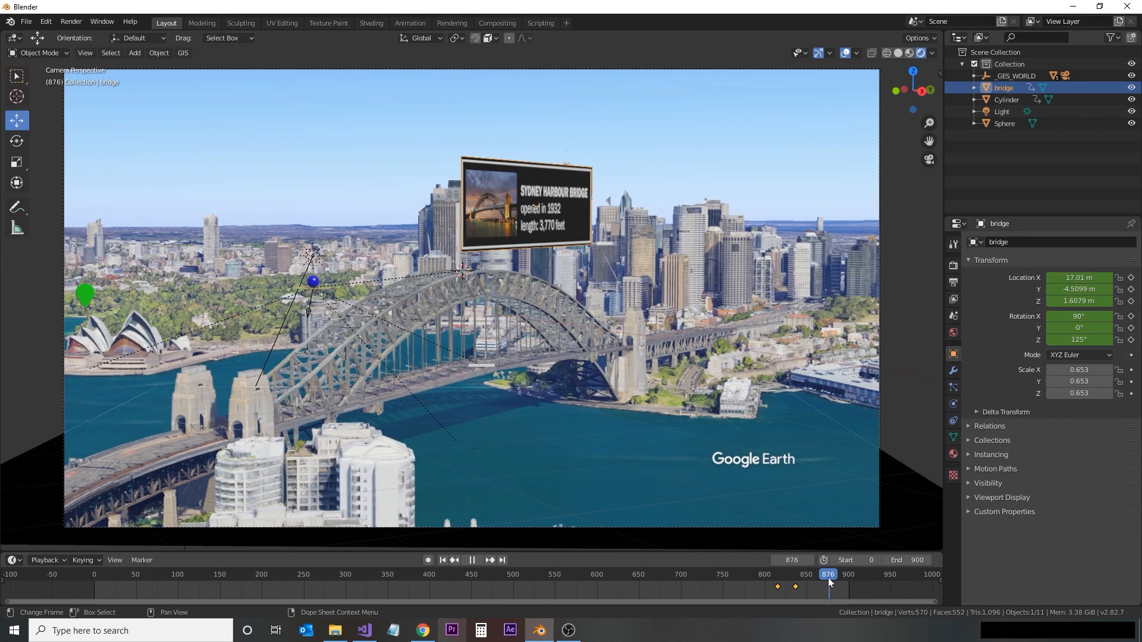
{"action": "key", "text": "space"}
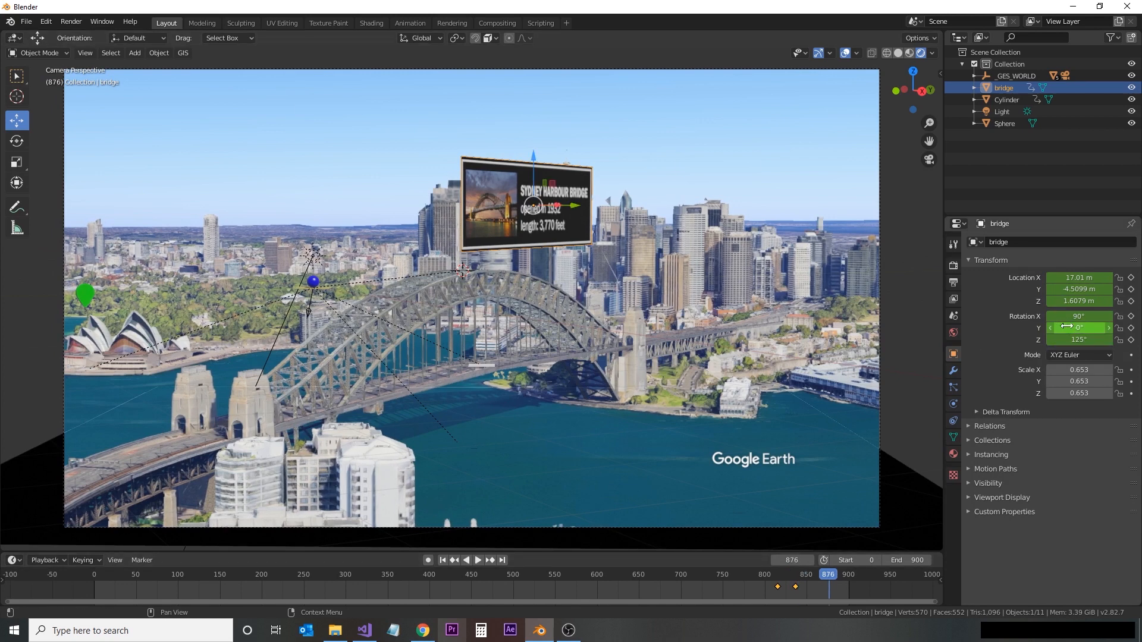
{"action": "left_click_drag", "start_coordinate": [1077, 328], "coordinate": [1026, 340]}
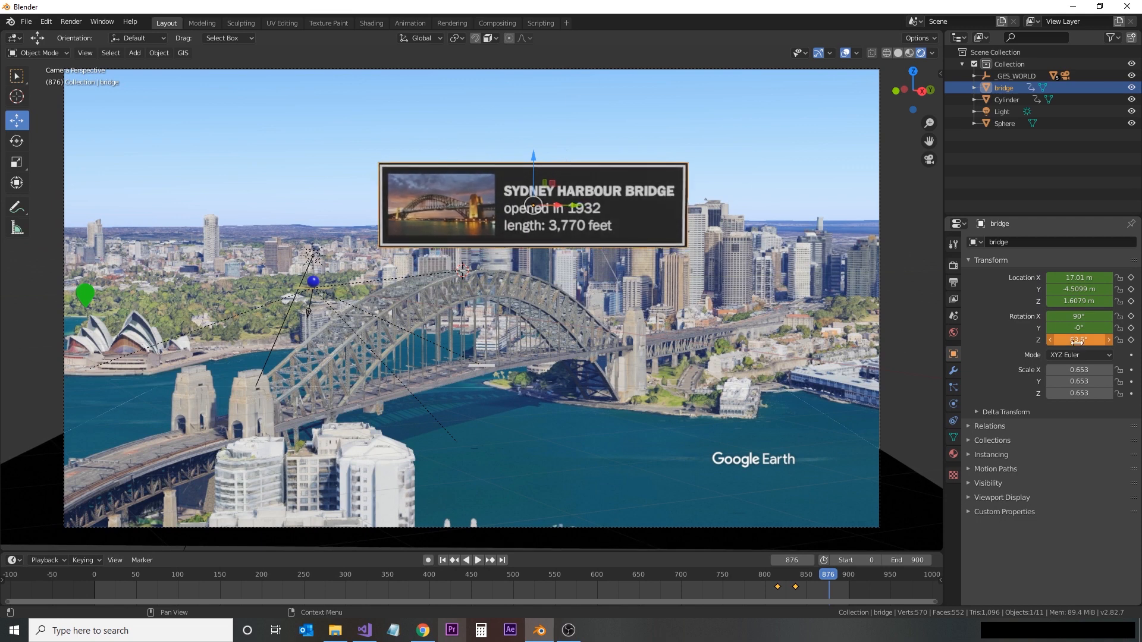
{"action": "left_click_drag", "start_coordinate": [1076, 340], "coordinate": [1076, 340]}
{"action": "key", "text": "i"}
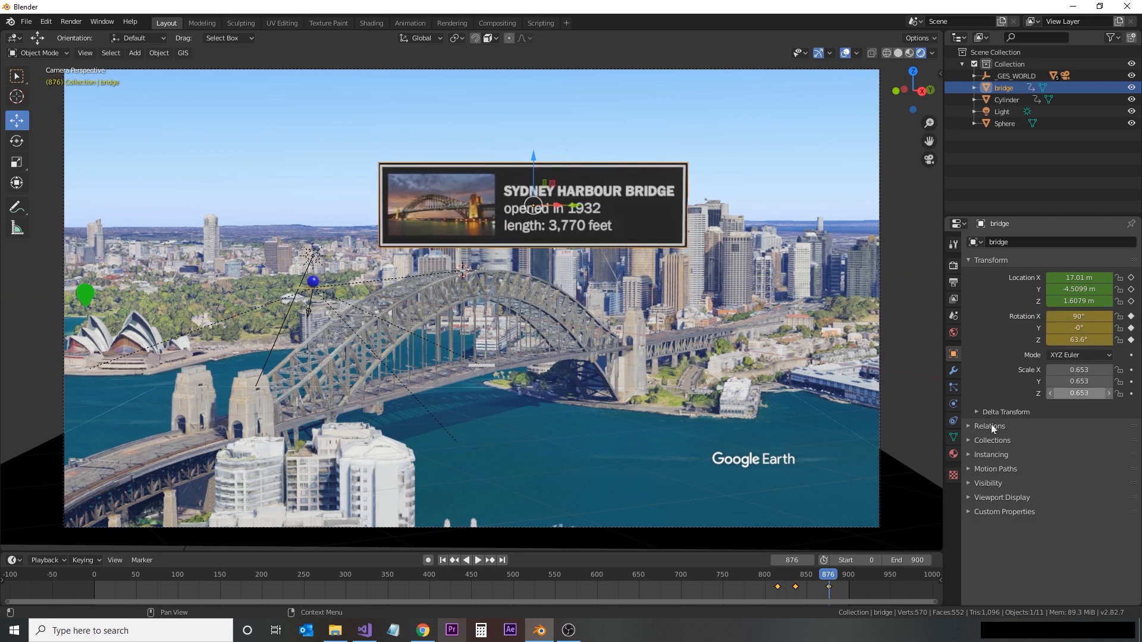
Scrub back through the animation, go to frame 839 and set the bridge sign material's Blend Mode to Alpha Blend
{"action": "left_click", "coordinate": [826, 575]}
{"action": "left_click_drag", "start_coordinate": [821, 580], "coordinate": [71, 420]}
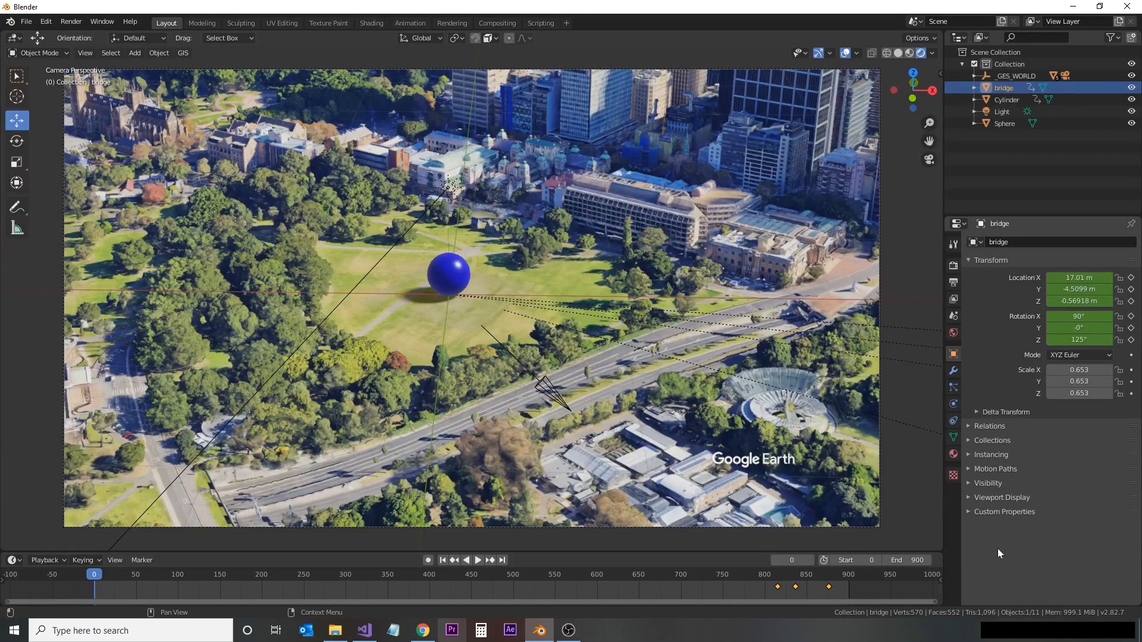
{"action": "left_click", "coordinate": [768, 590]}
{"action": "left_click", "coordinate": [797, 576]}
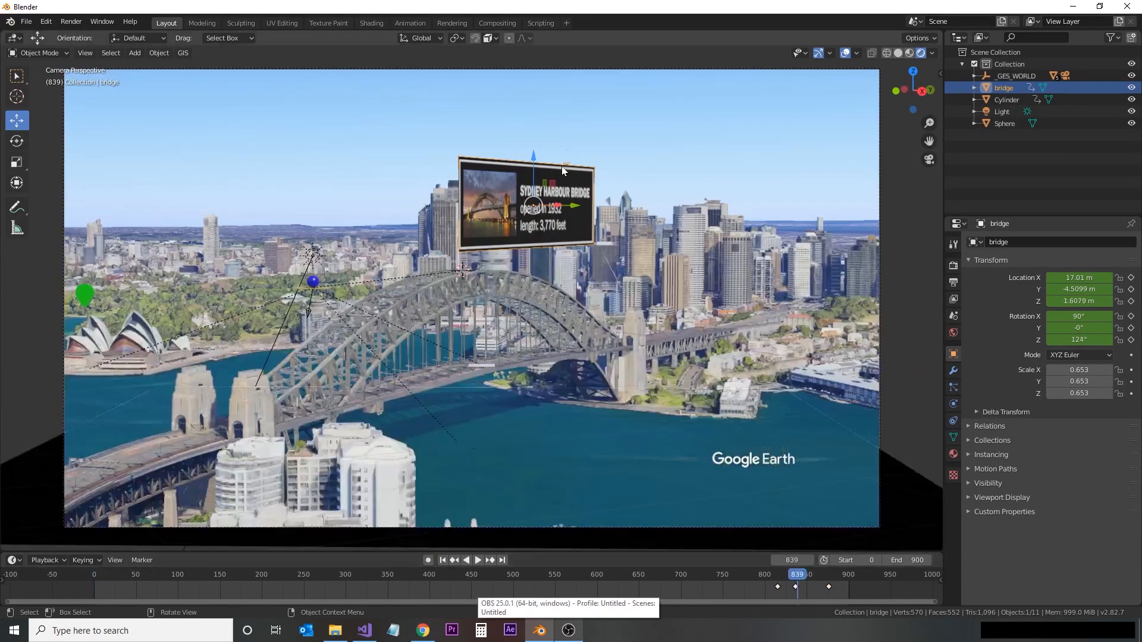
{"action": "left_click", "coordinate": [954, 454]}
{"action": "scroll", "coordinate": [998, 441], "scroll_direction": "down", "scroll_amount": 6}
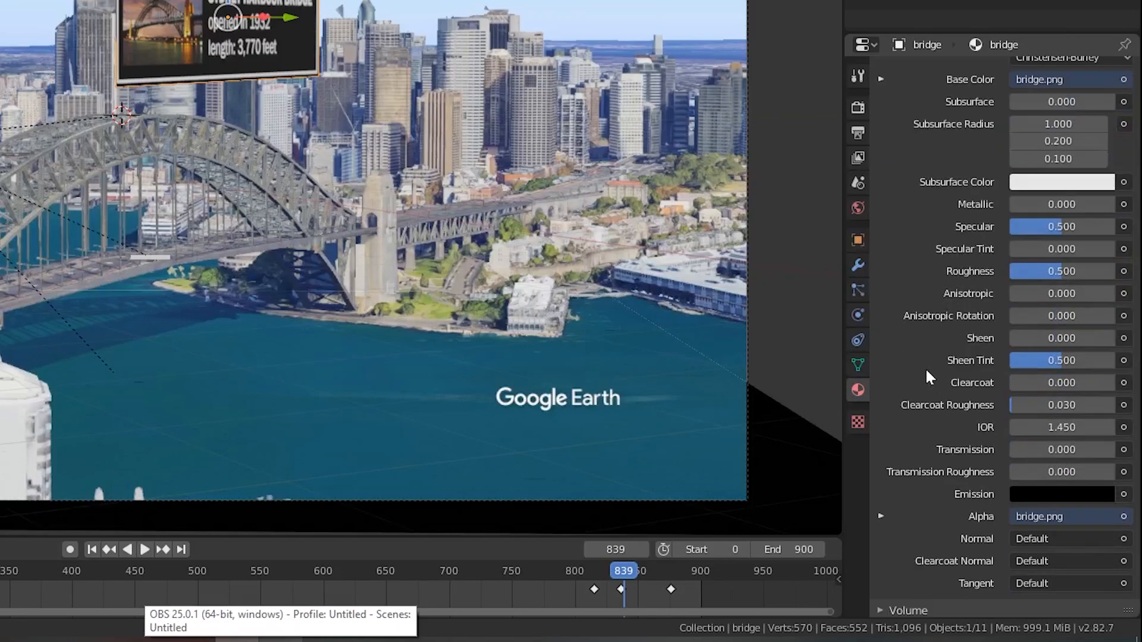
{"action": "scroll", "coordinate": [926, 369], "scroll_direction": "down", "scroll_amount": 8}
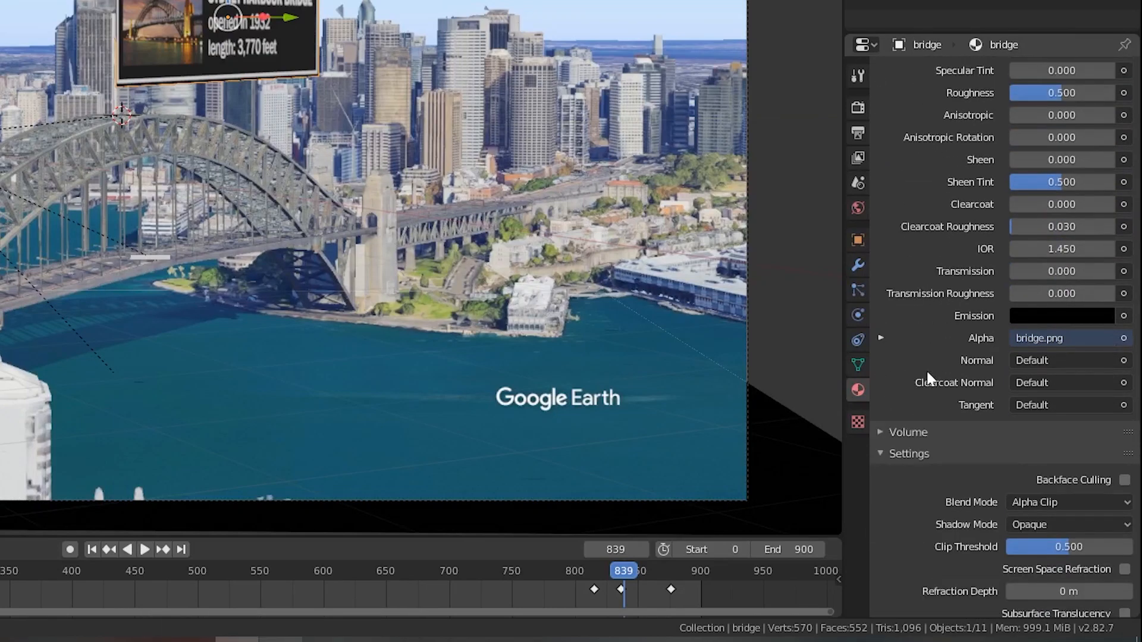
{"action": "left_click", "coordinate": [1064, 425]}
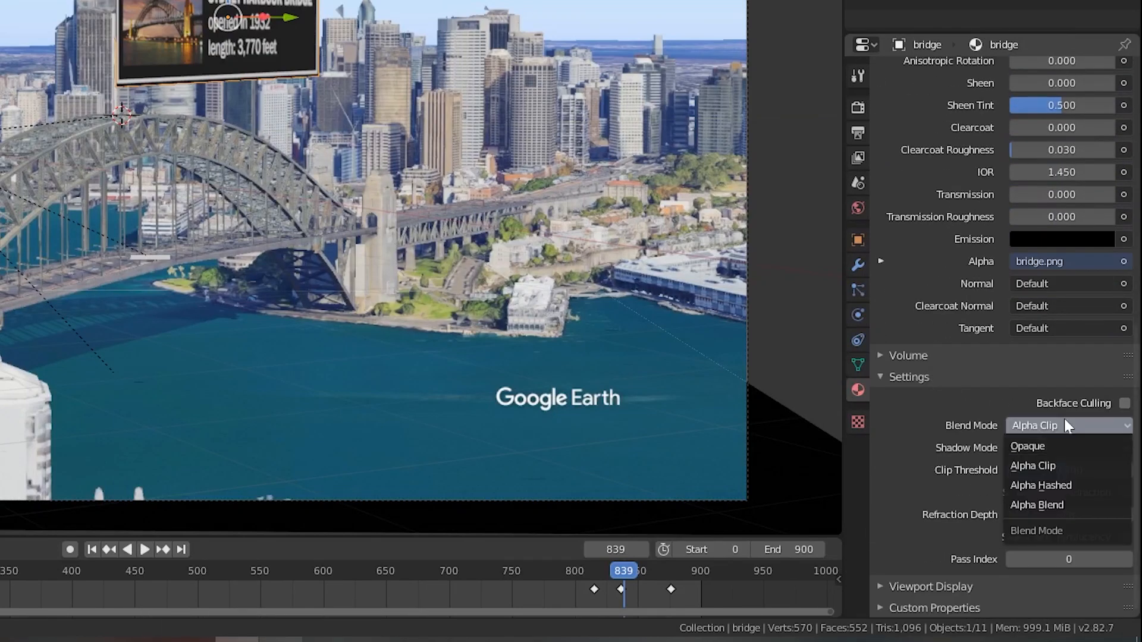
{"action": "left_click", "coordinate": [1064, 503]}
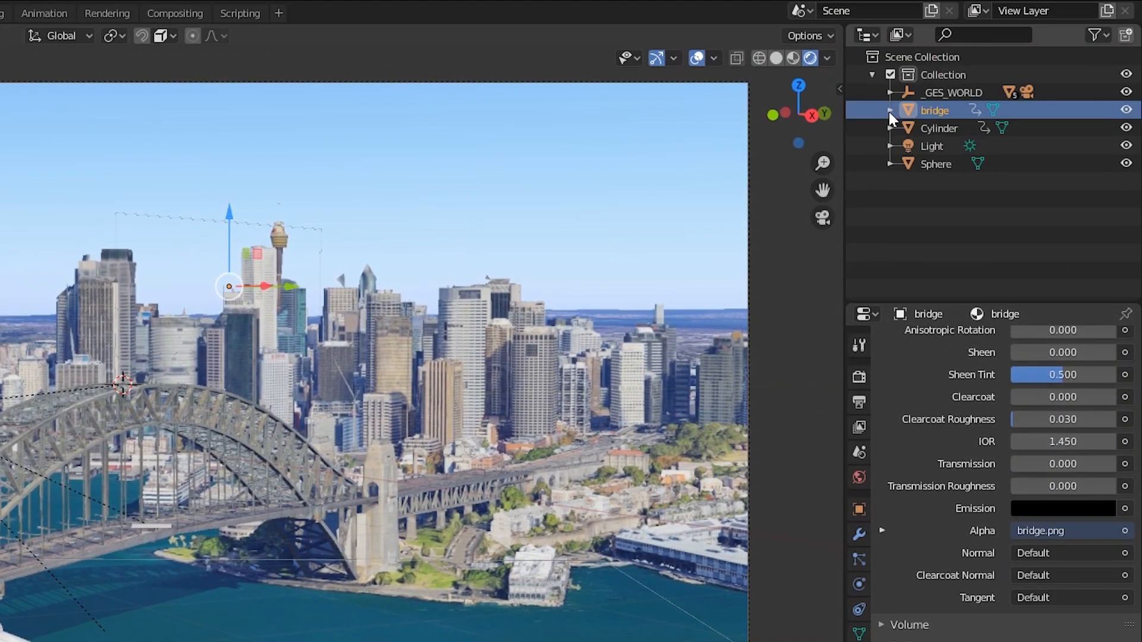
List the objects under _GES_WORLD and display the Disable in Renders toggles in the outliner
{"action": "left_click", "coordinate": [889, 111]}
{"action": "left_click", "coordinate": [891, 93]}
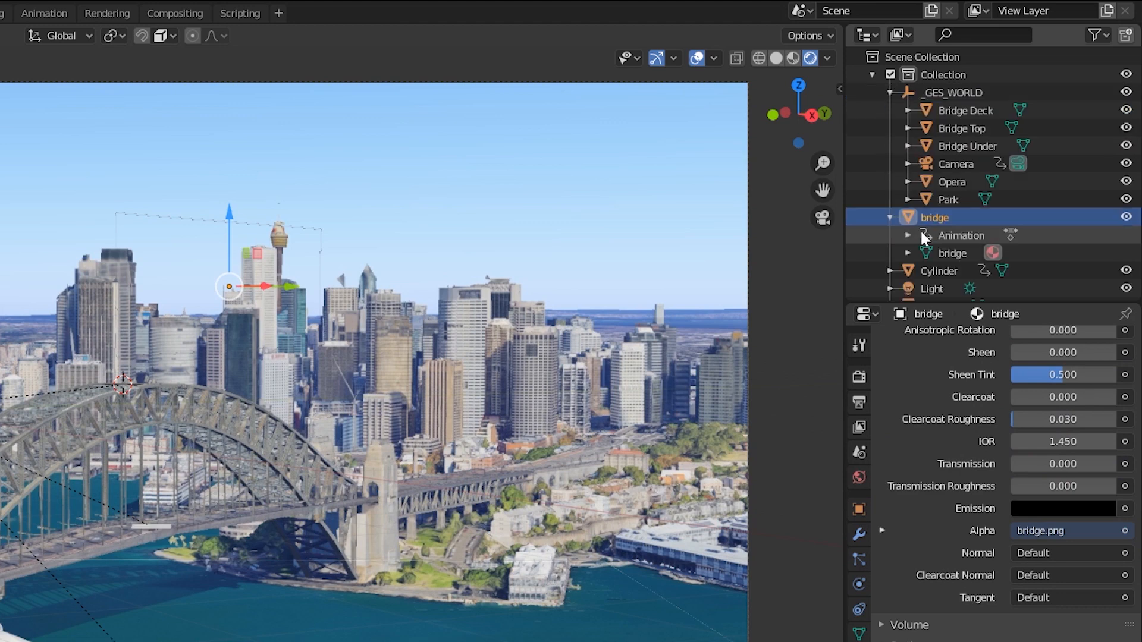
{"action": "left_click", "coordinate": [889, 217]}
{"action": "left_click", "coordinate": [991, 87]}
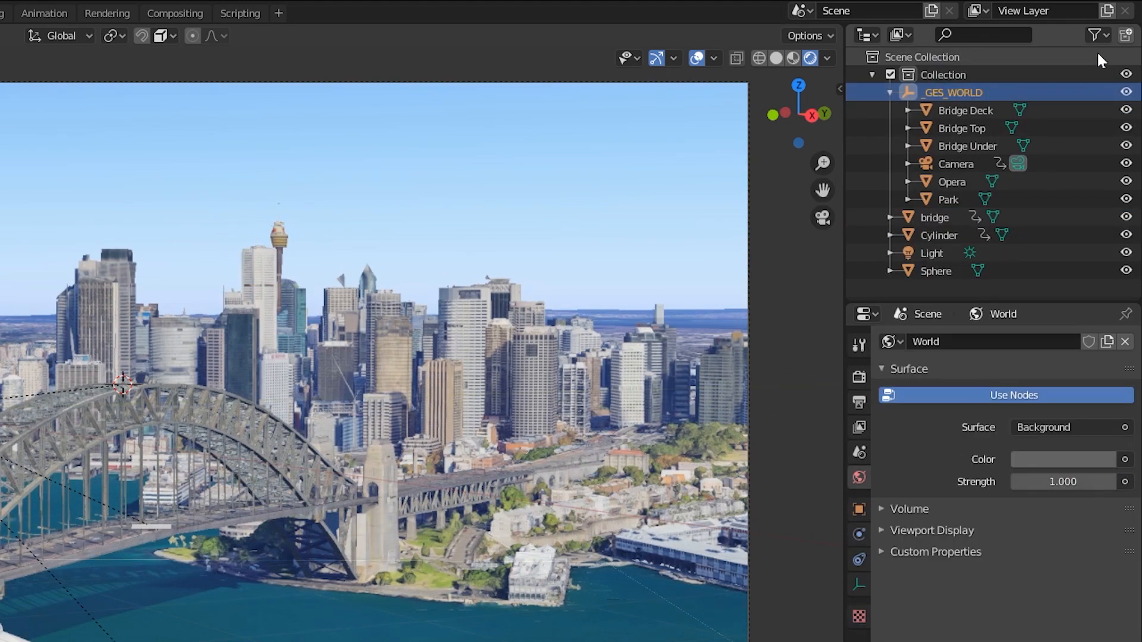
{"action": "left_click", "coordinate": [1096, 35]}
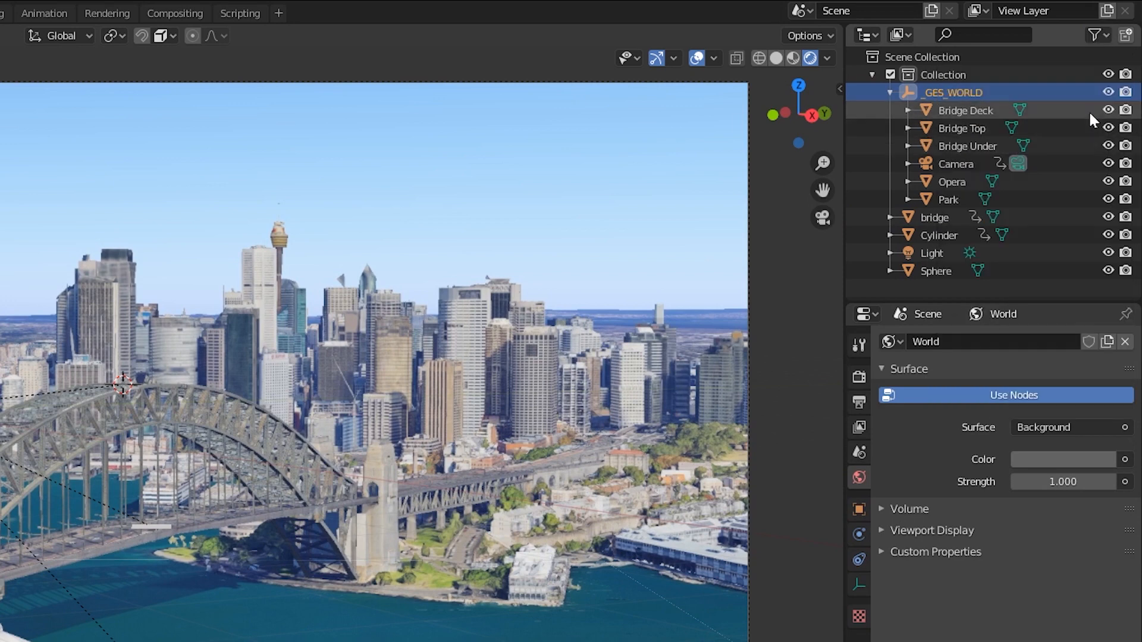
Disable the Bridge Deck, Bridge Top and Opera objects in renders
{"action": "left_click", "coordinate": [1038, 108]}
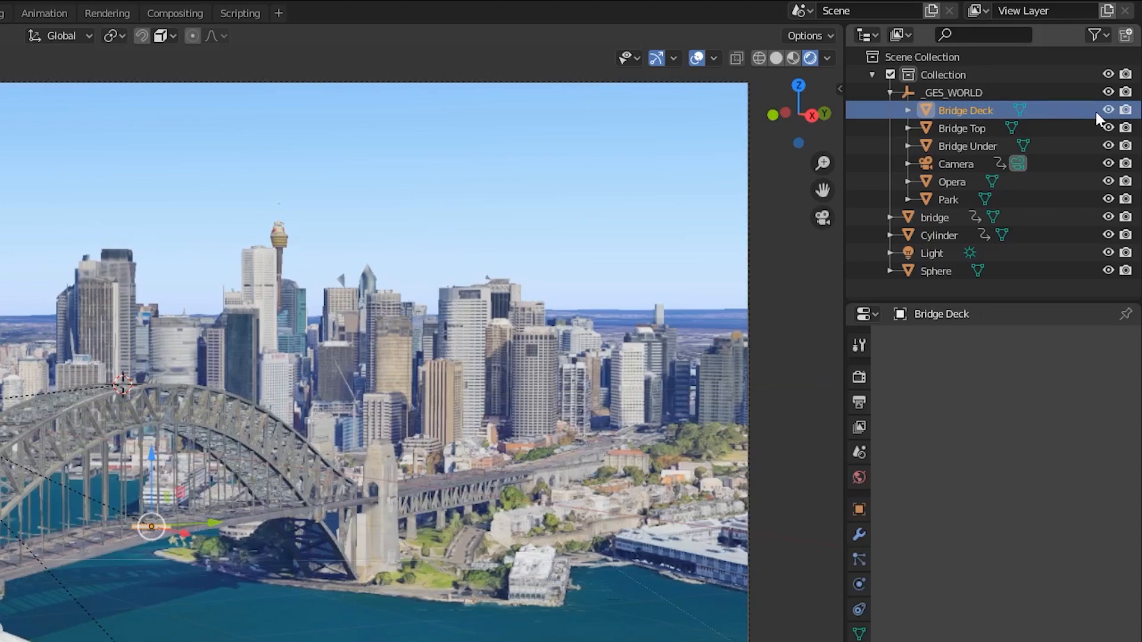
{"action": "left_click", "coordinate": [1125, 109]}
{"action": "left_click", "coordinate": [1067, 123]}
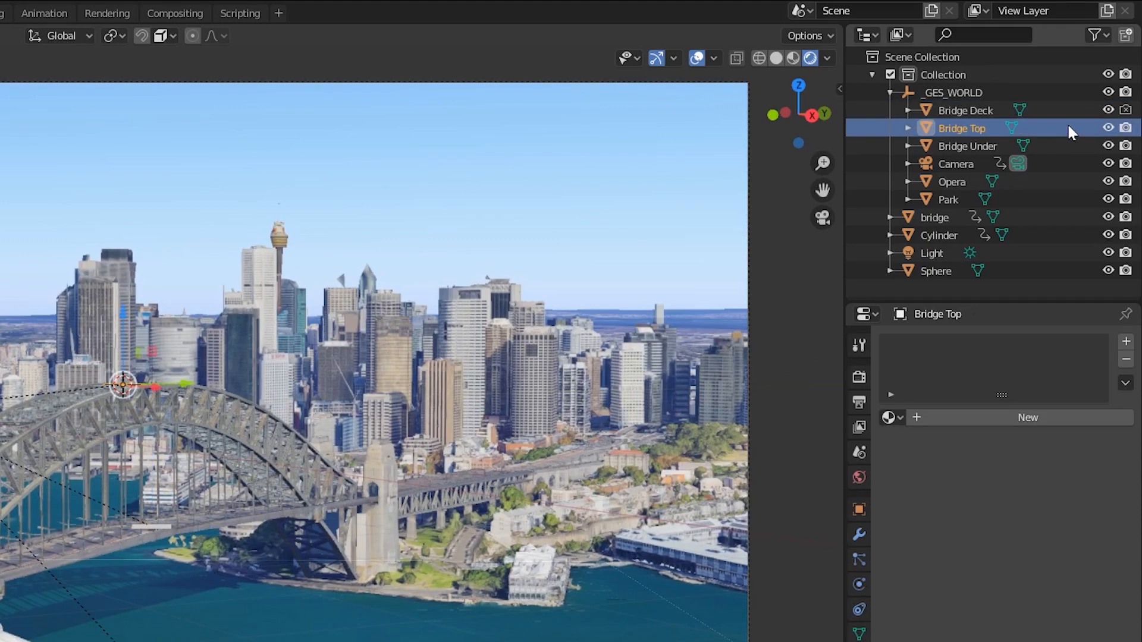
{"action": "left_click", "coordinate": [1125, 128]}
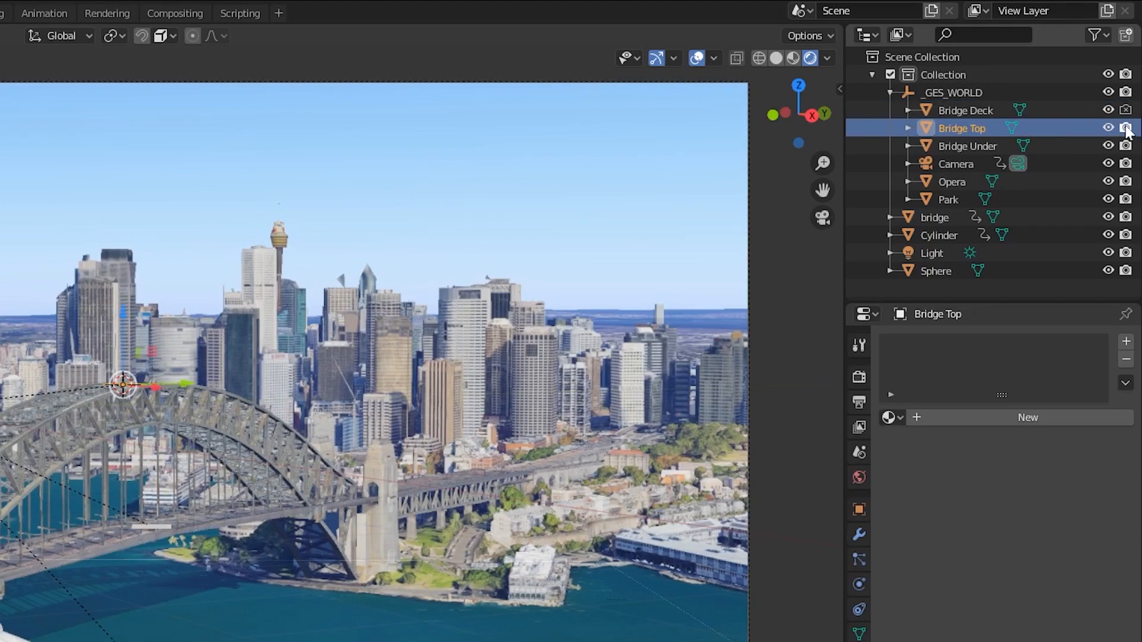
{"action": "left_click", "coordinate": [1064, 150]}
{"action": "left_click", "coordinate": [1061, 164]}
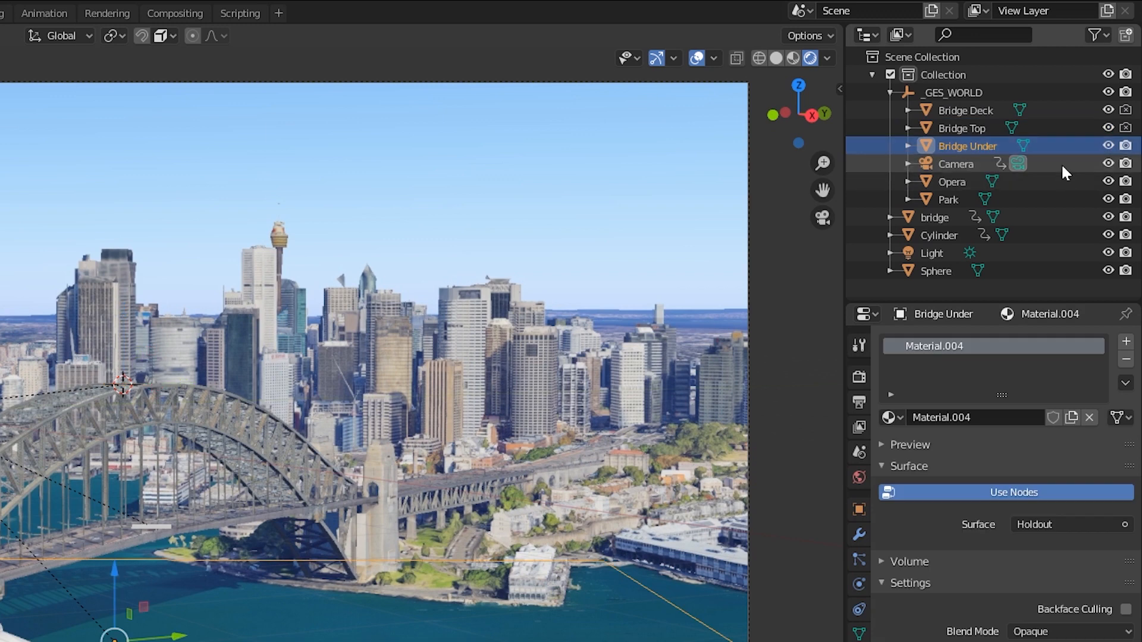
{"action": "left_click", "coordinate": [1054, 182]}
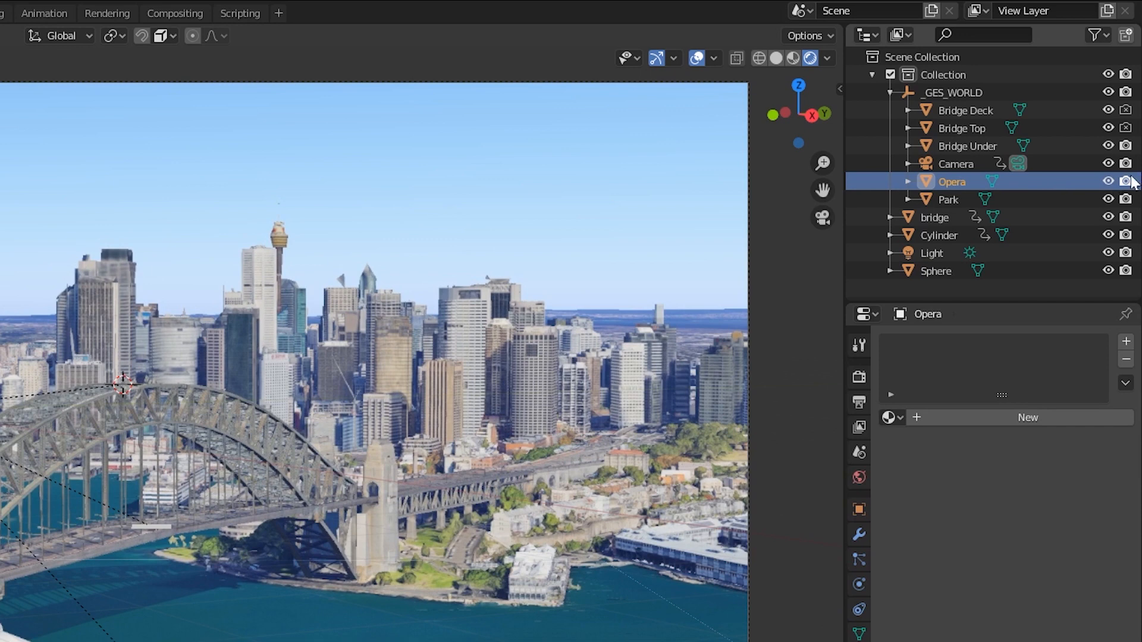
{"action": "left_click", "coordinate": [1125, 180]}
{"action": "left_click", "coordinate": [1058, 202]}
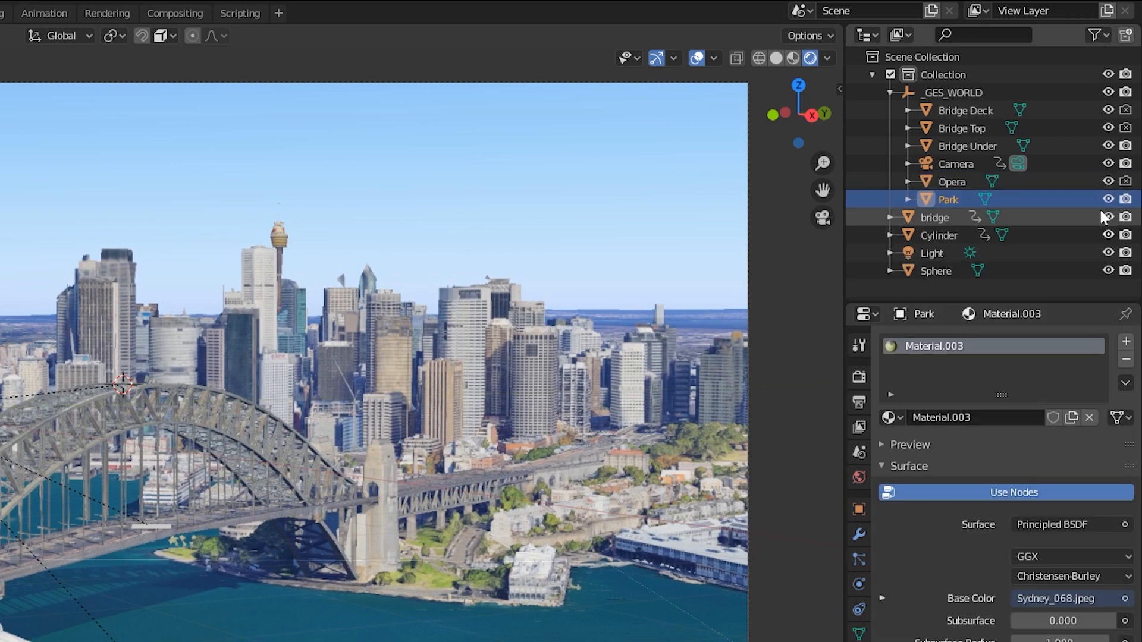
Hide Opera, Bridge Top and Bridge Deck in the viewport and scrub the timeline back to the start
{"action": "left_click", "coordinate": [1108, 182]}
{"action": "left_click", "coordinate": [1107, 126]}
{"action": "left_click", "coordinate": [1108, 110]}
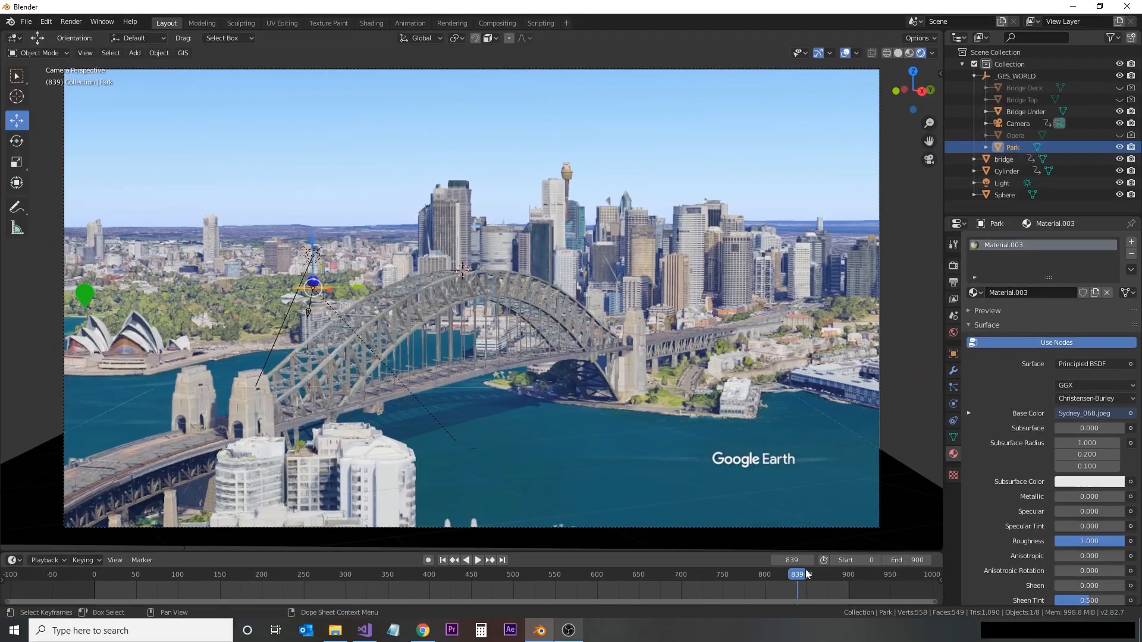
{"action": "left_click_drag", "start_coordinate": [804, 575], "coordinate": [695, 583]}
{"action": "left_click_drag", "start_coordinate": [526, 571], "coordinate": [156, 526]}
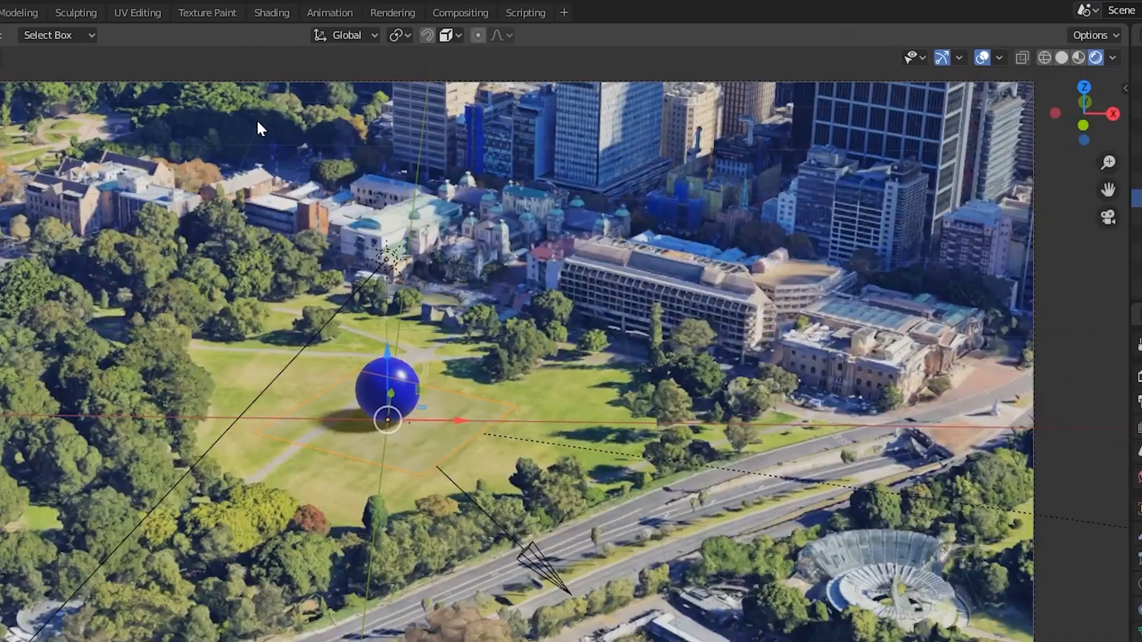
In the Rendering workspace, enable a transparent film background for the Eevee render
{"action": "left_click", "coordinate": [454, 24]}
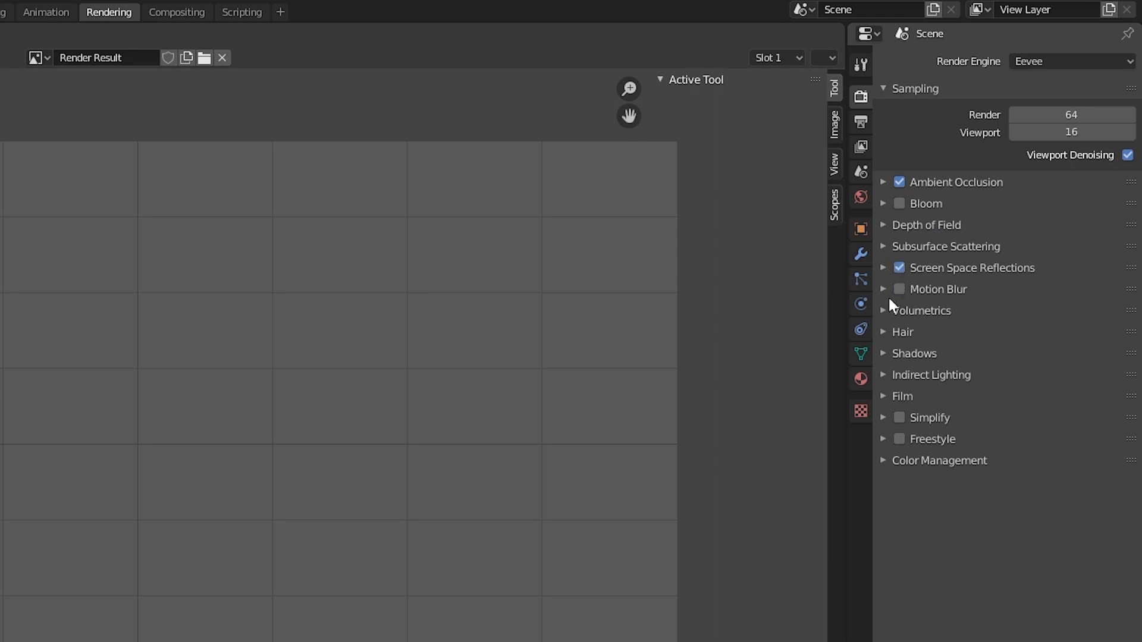
{"action": "left_click", "coordinate": [883, 396]}
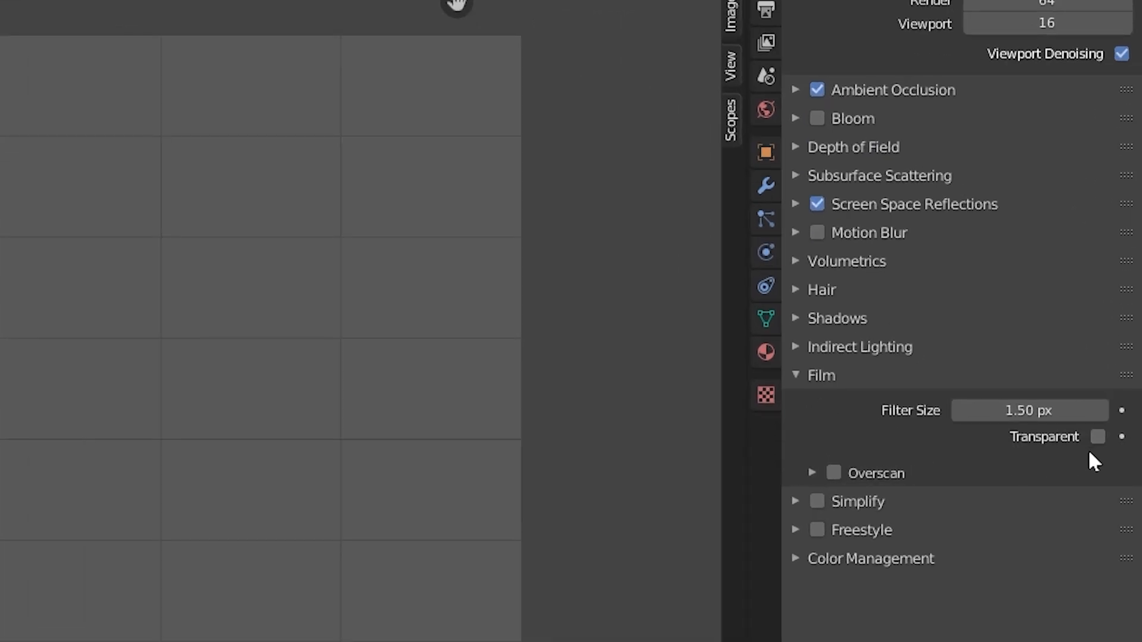
{"action": "left_click", "coordinate": [1098, 436]}
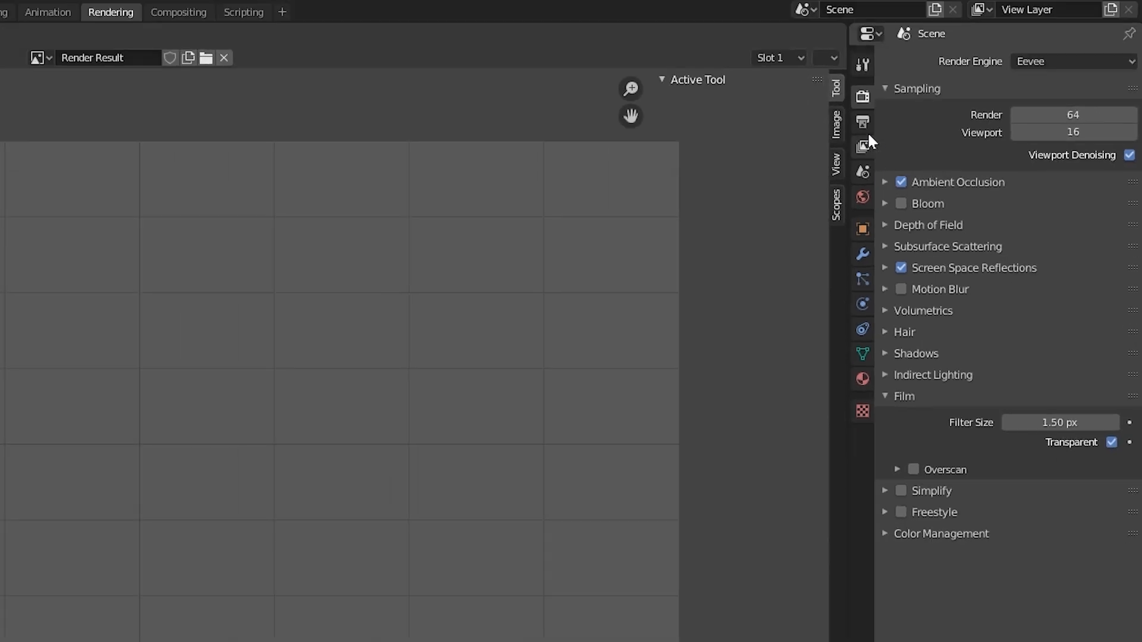
Set the render output path to the folder D:\Local\Project\Sydney\Render\
{"action": "left_click", "coordinate": [766, 8]}
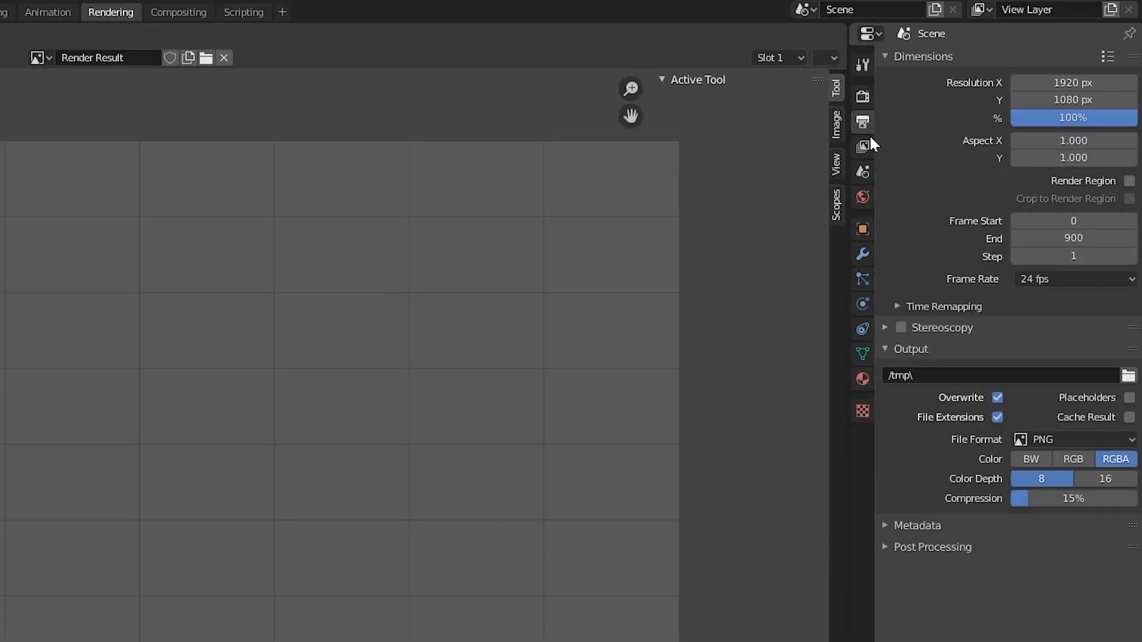
{"action": "left_click", "coordinate": [1130, 376]}
{"action": "left_click", "coordinate": [144, 299]}
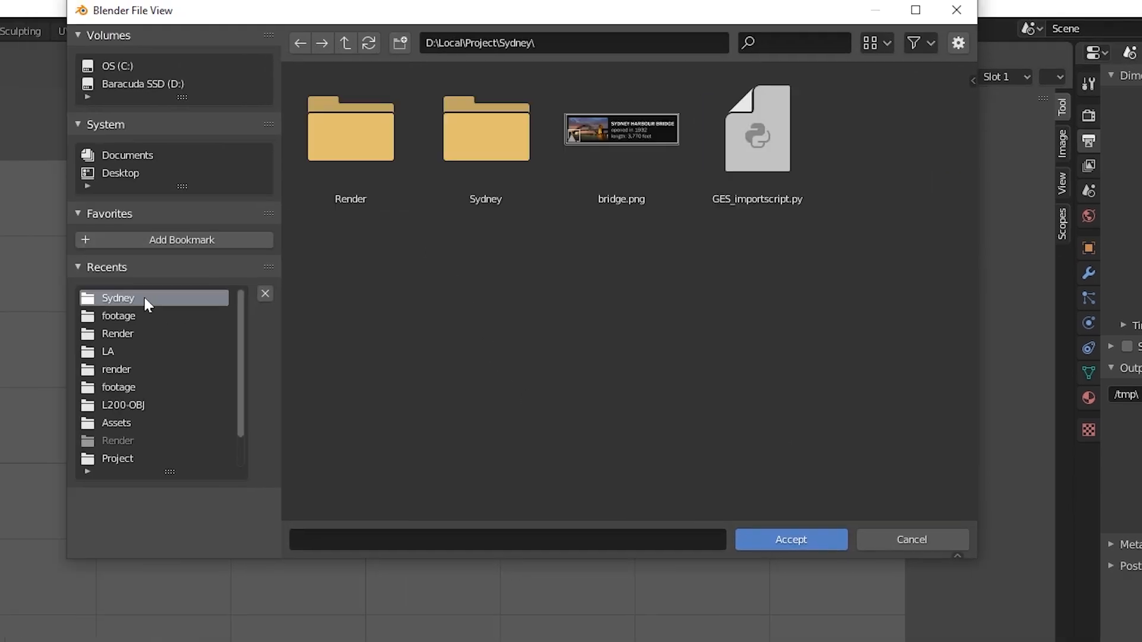
{"action": "left_click", "coordinate": [351, 146]}
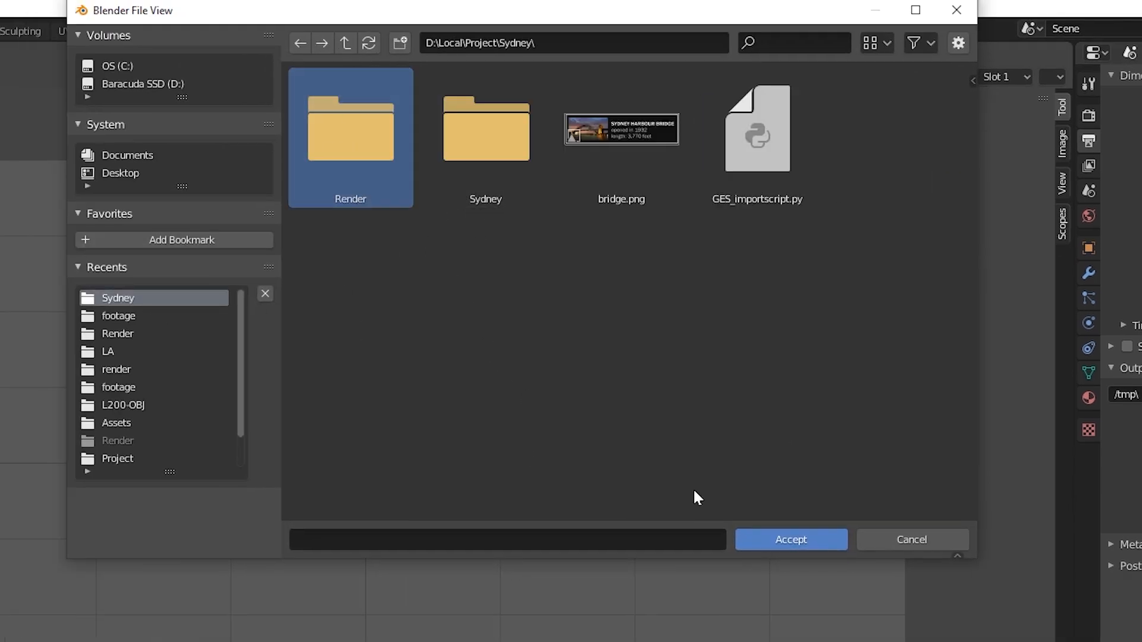
{"action": "double_click", "coordinate": [373, 173]}
{"action": "left_click", "coordinate": [795, 540]}
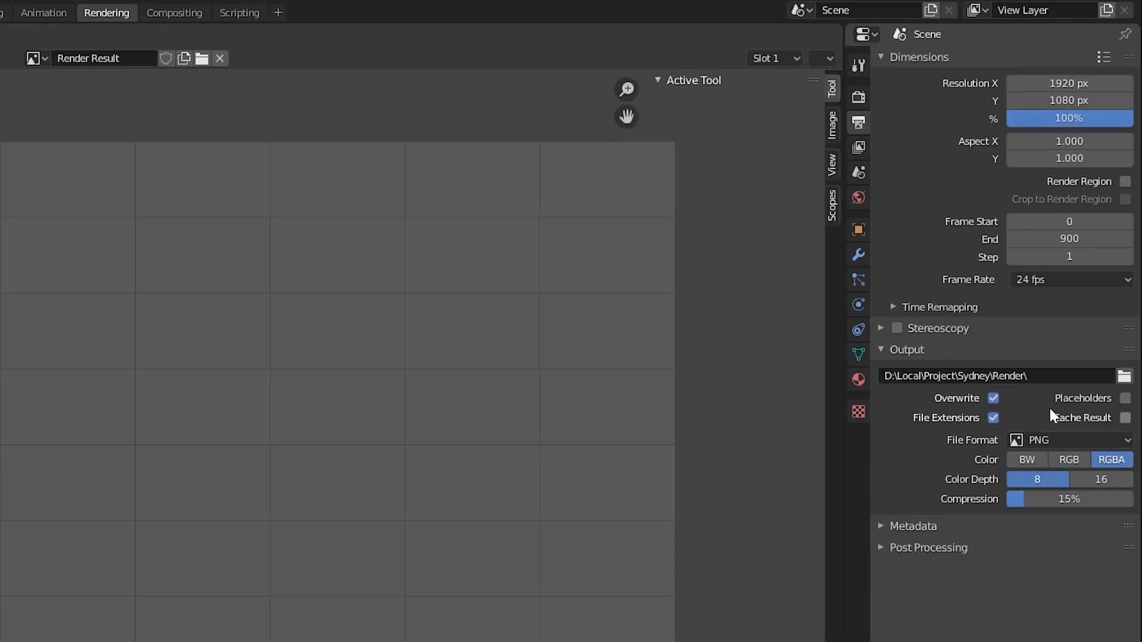
Choose PNG as the output file format and render a test image of frame 0
{"action": "left_click", "coordinate": [1057, 442]}
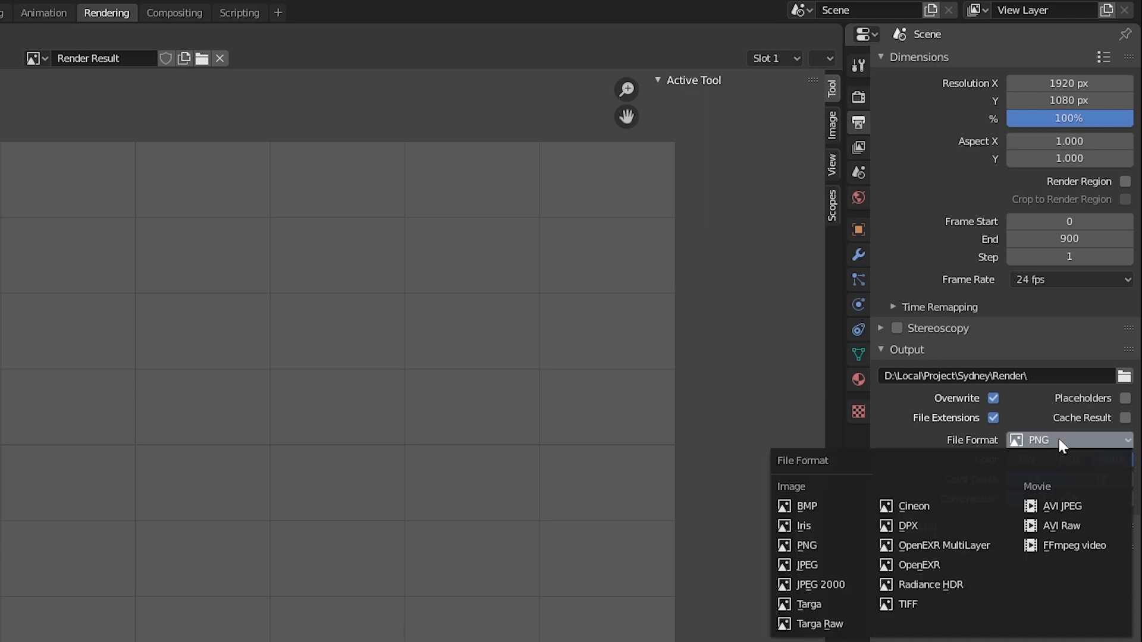
{"action": "left_click", "coordinate": [805, 547]}
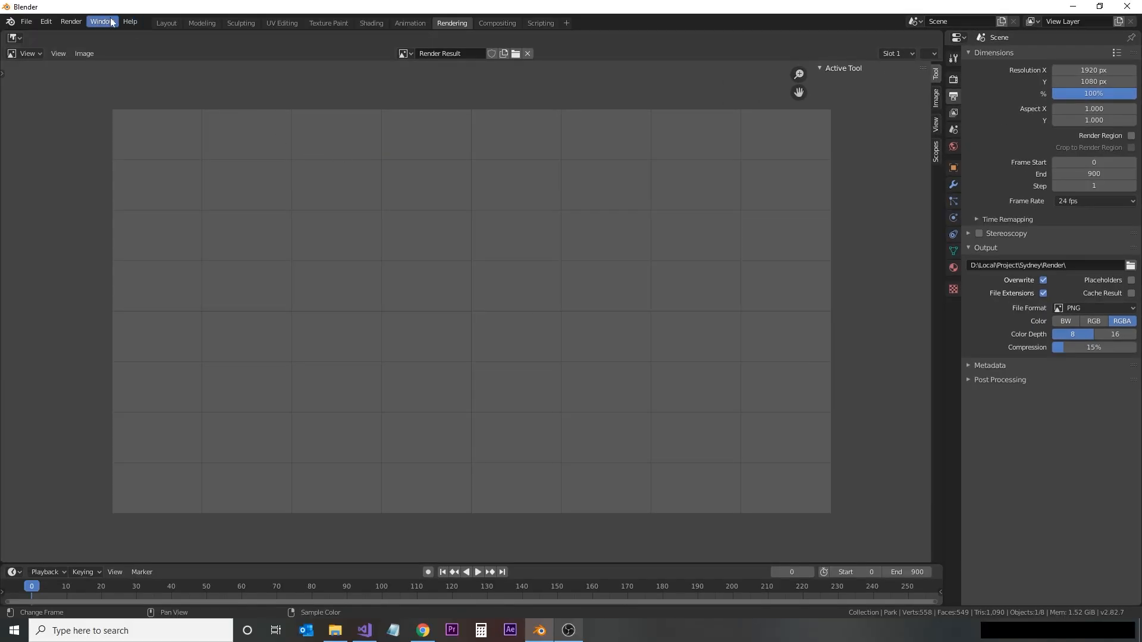
{"action": "left_click", "coordinate": [73, 21]}
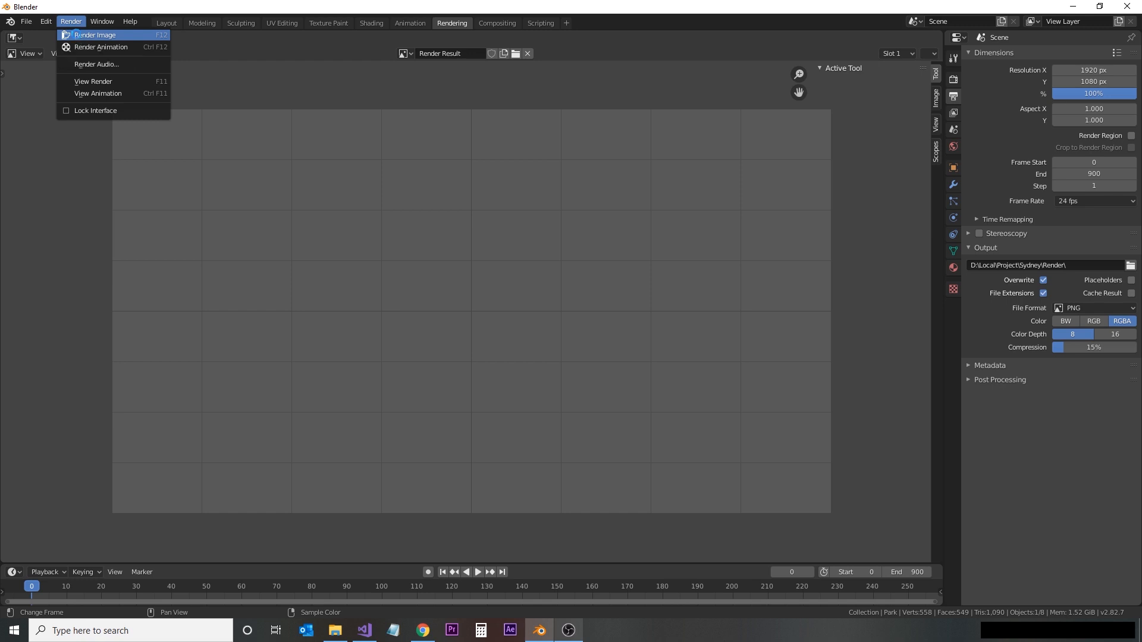
{"action": "left_click", "coordinate": [76, 34]}
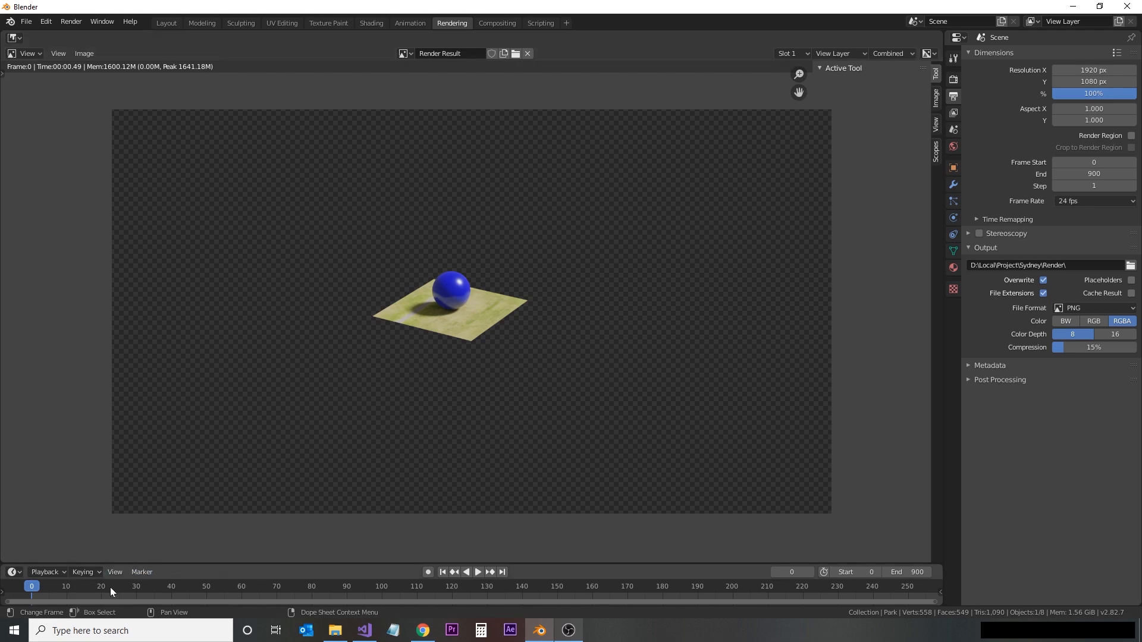
Move the animation to frame 820 in the Layout workspace and render a test image of that frame
{"action": "left_click", "coordinate": [166, 23]}
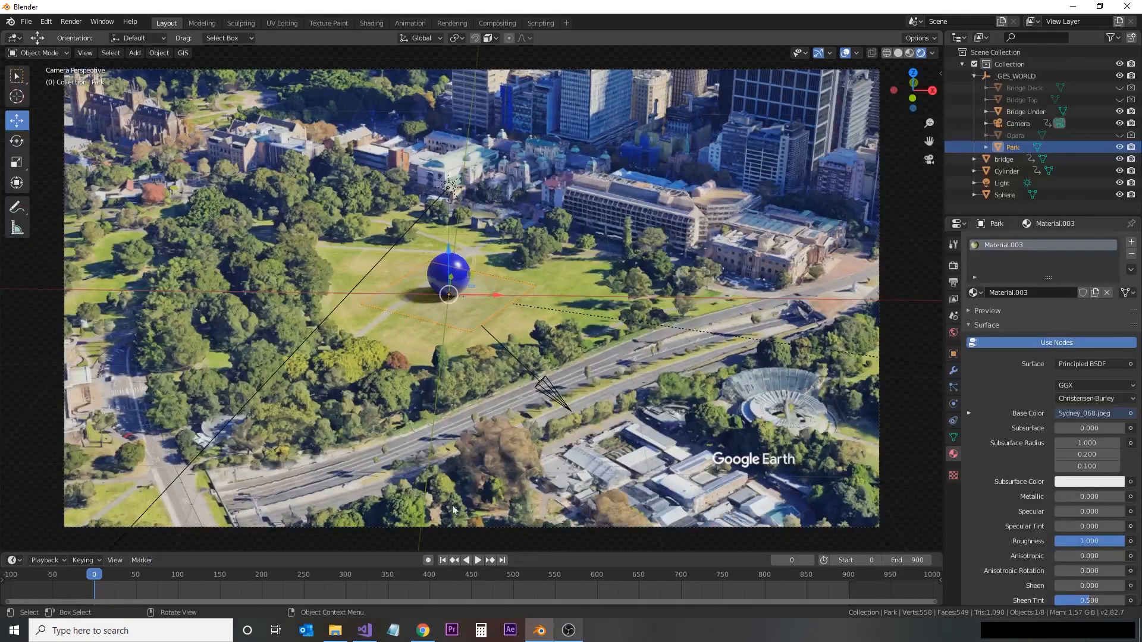
{"action": "key", "text": "space"}
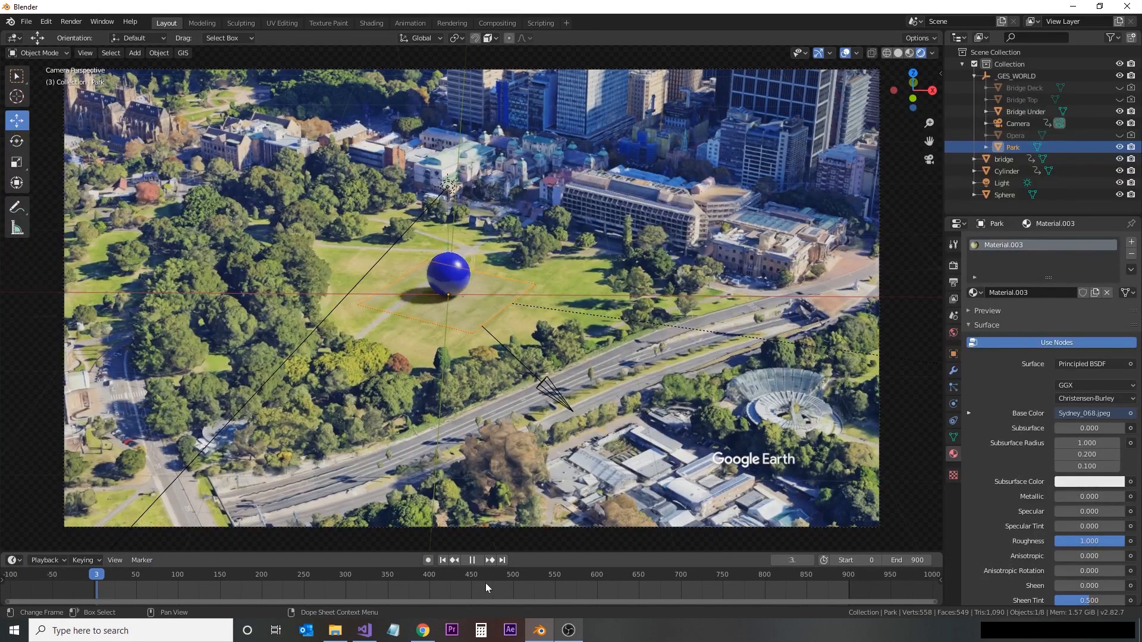
{"action": "left_click", "coordinate": [485, 583]}
{"action": "left_click_drag", "start_coordinate": [508, 579], "coordinate": [784, 578]}
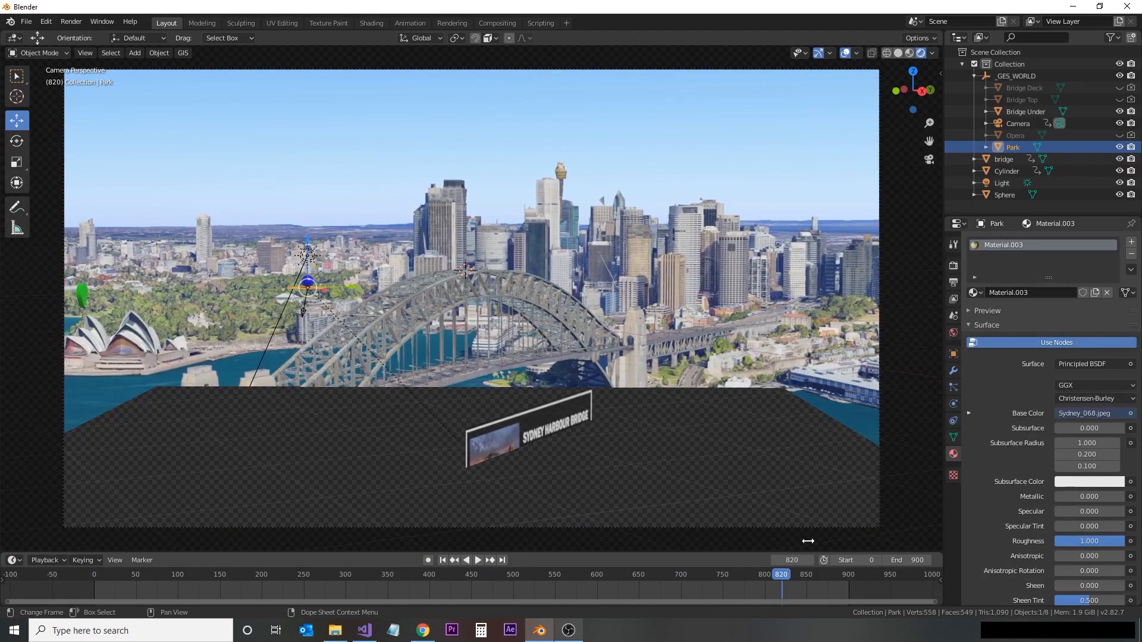
{"action": "left_click", "coordinate": [441, 22]}
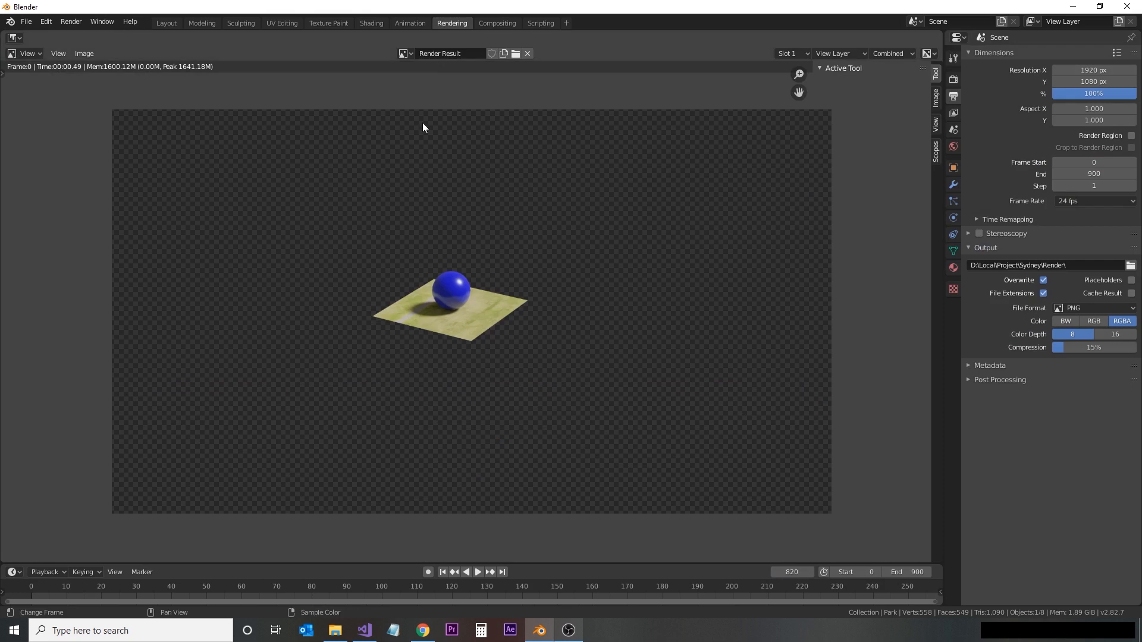
{"action": "left_click", "coordinate": [71, 23]}
{"action": "left_click", "coordinate": [74, 34]}
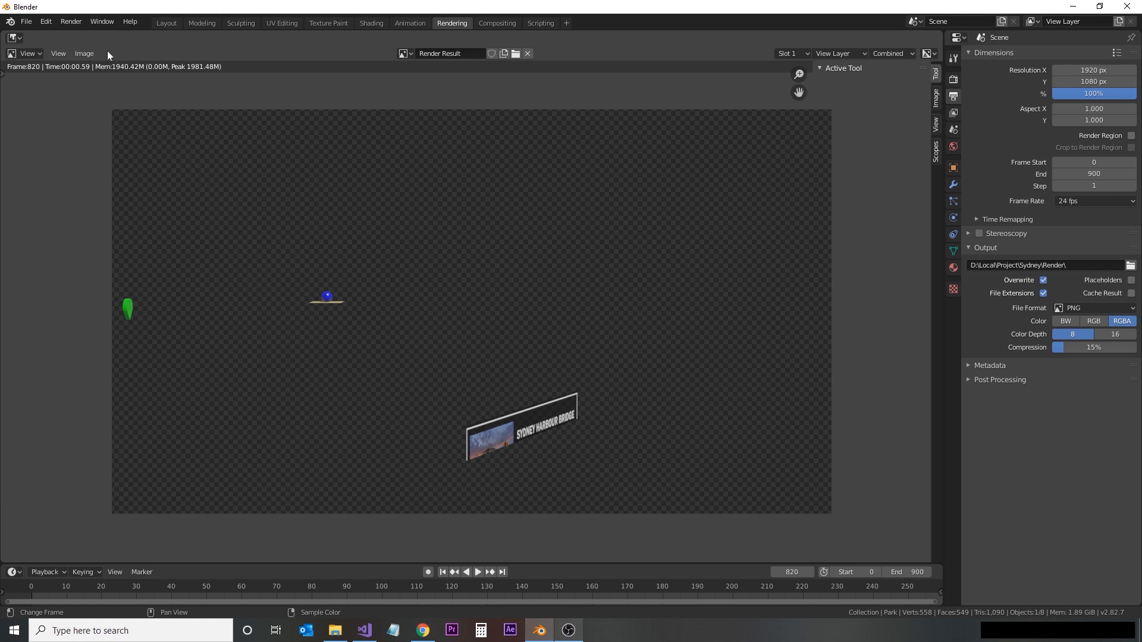
Render the full animation from frame 0 to 900
{"action": "left_click", "coordinate": [71, 22]}
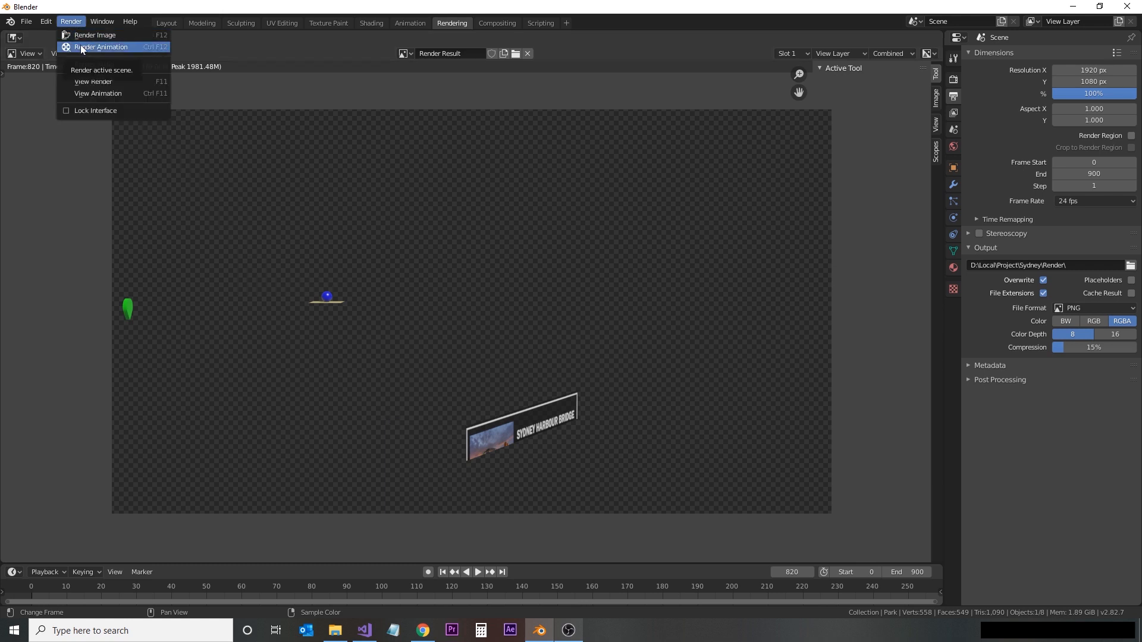
{"action": "left_click", "coordinate": [81, 48]}
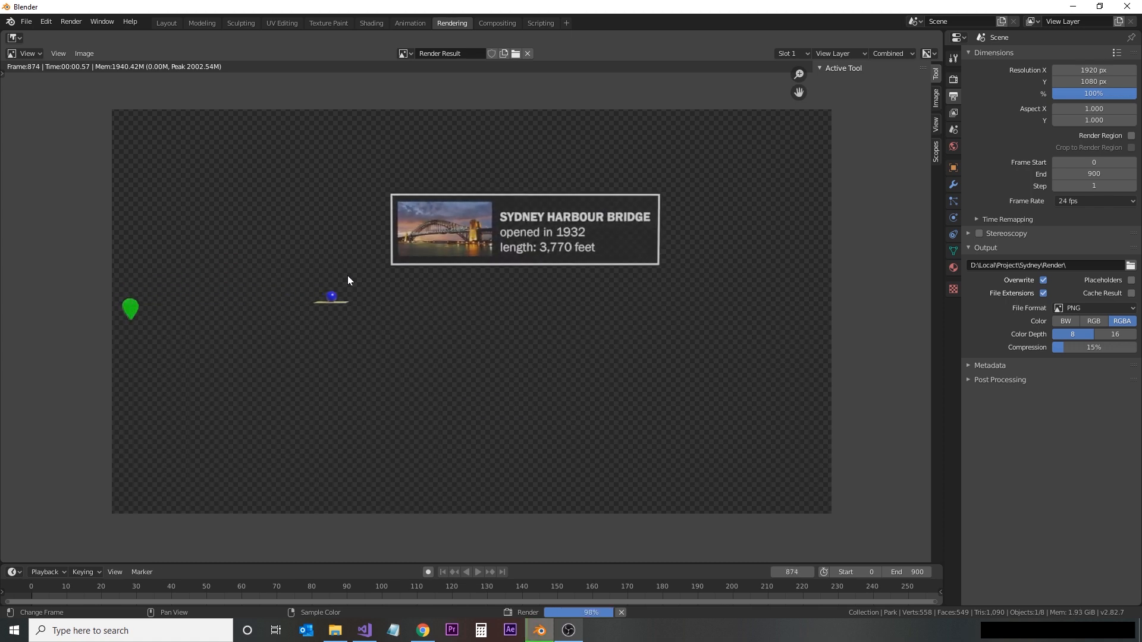
Switch to After Effects and import the PNG sequence starting at 0000.png from the Sydney project's Render folder as footage
{"action": "left_click", "coordinate": [515, 632]}
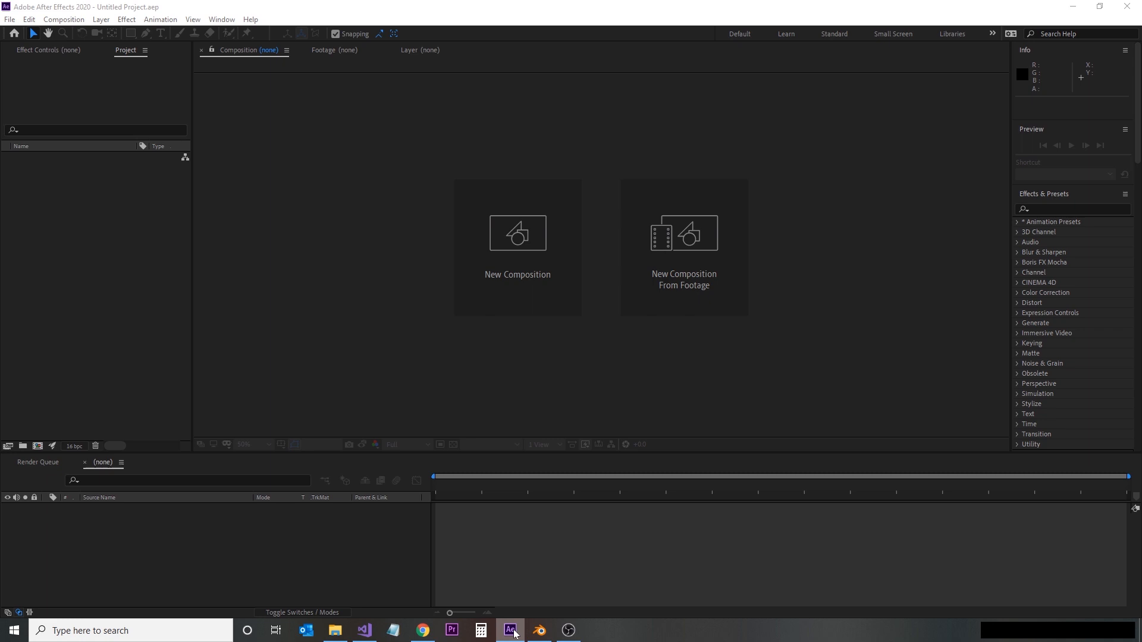
{"action": "right_click", "coordinate": [126, 228]}
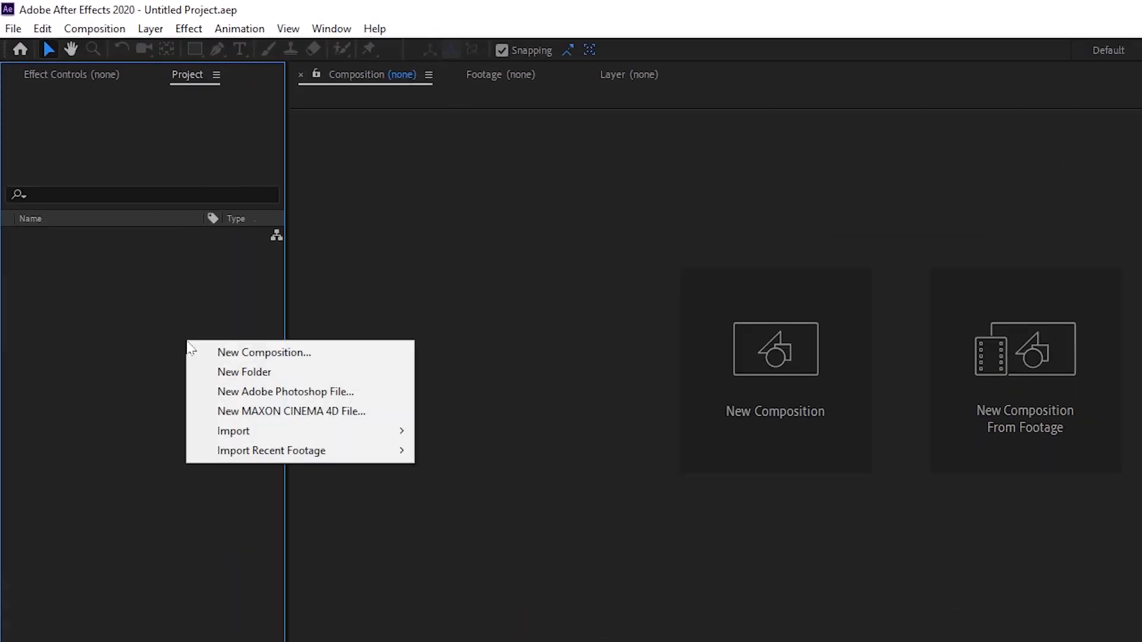
{"action": "mouse_move", "coordinate": [246, 435]}
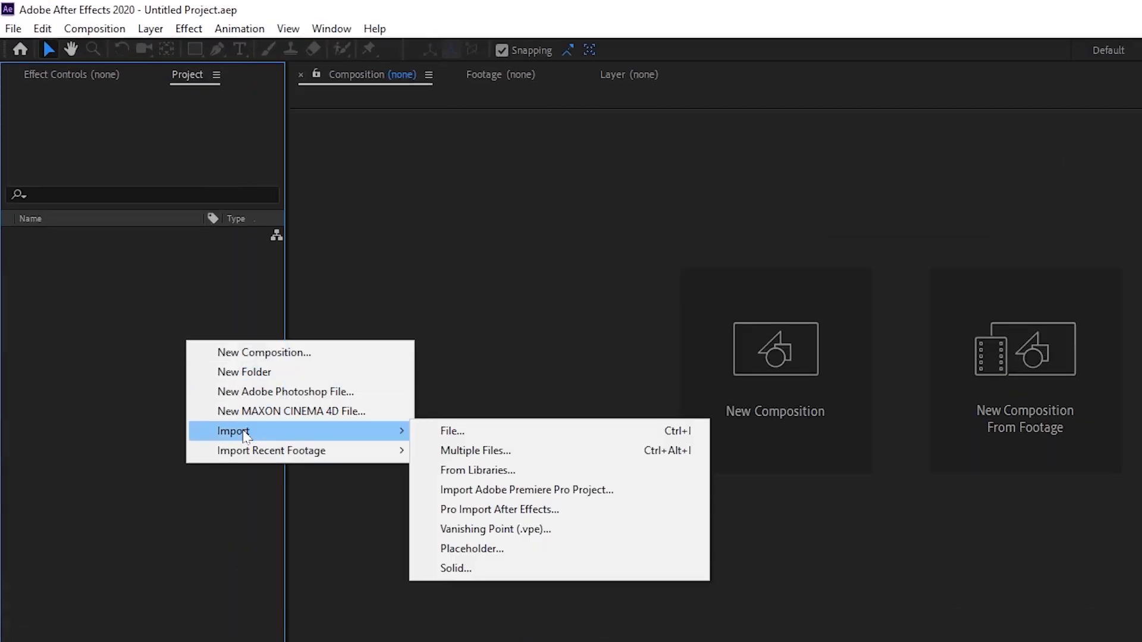
{"action": "left_click", "coordinate": [456, 432]}
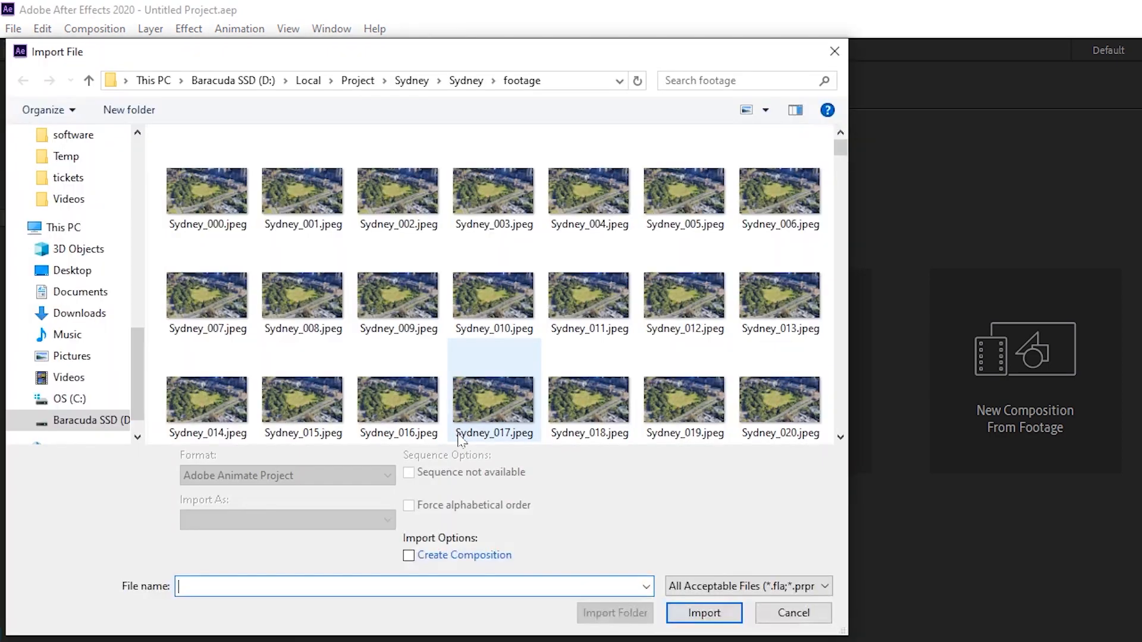
{"action": "left_click", "coordinate": [455, 82]}
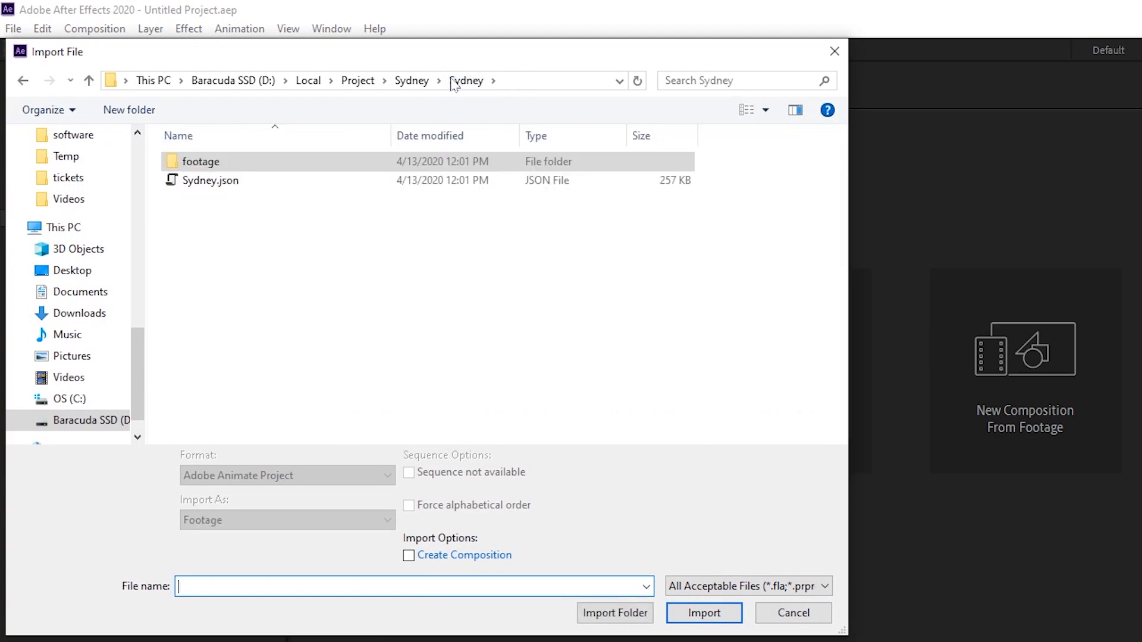
{"action": "left_click", "coordinate": [417, 81]}
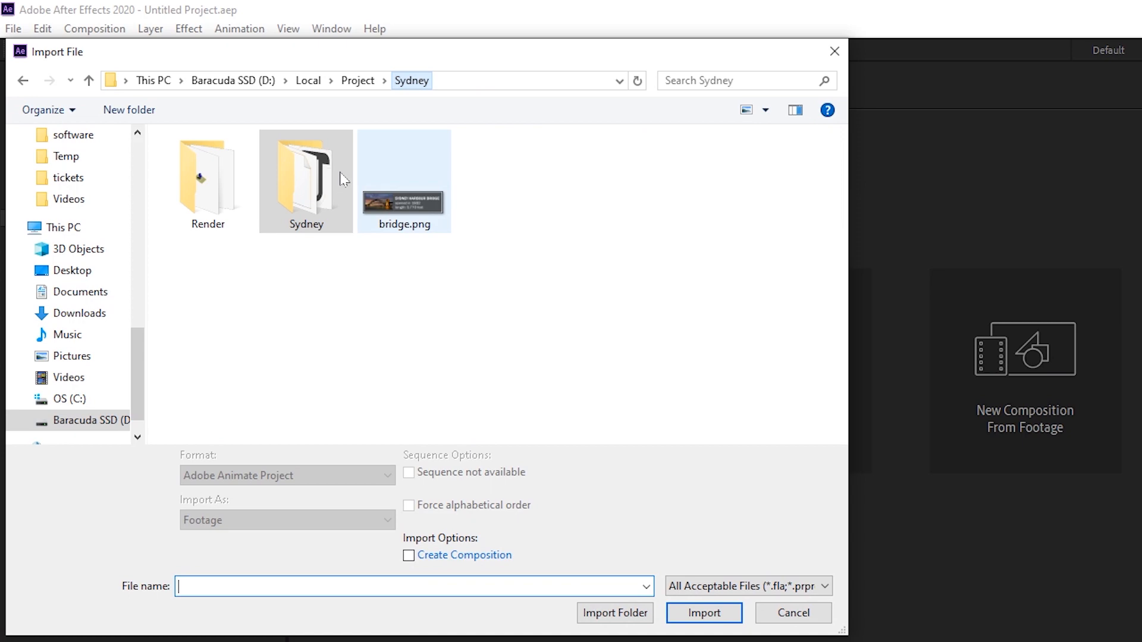
{"action": "double_click", "coordinate": [205, 205]}
{"action": "left_click", "coordinate": [205, 194]}
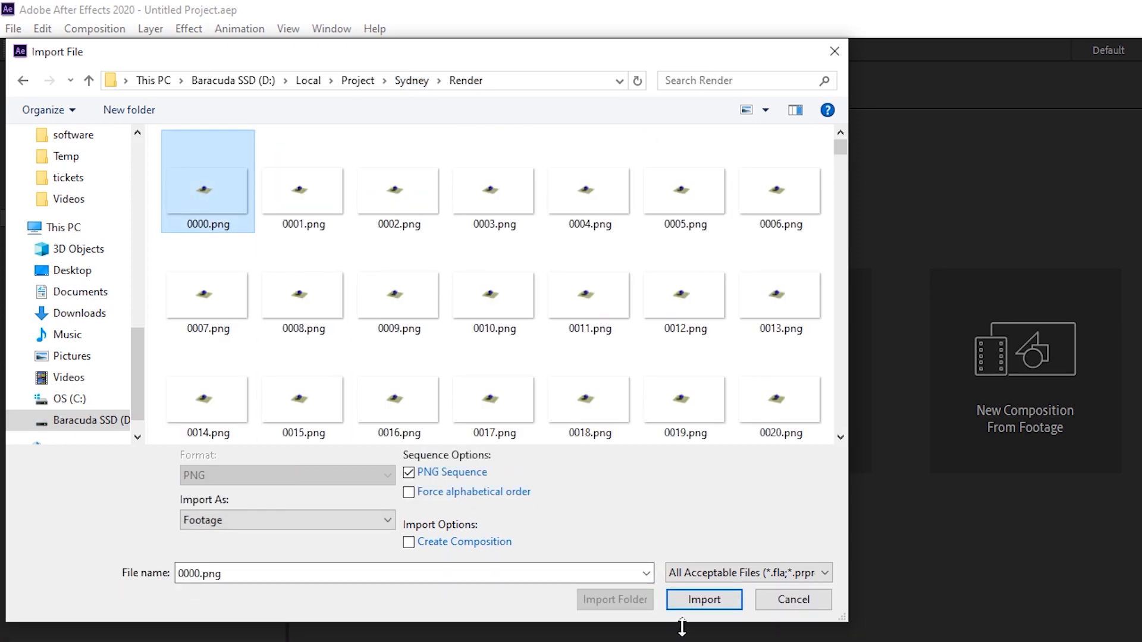
{"action": "left_click", "coordinate": [705, 600]}
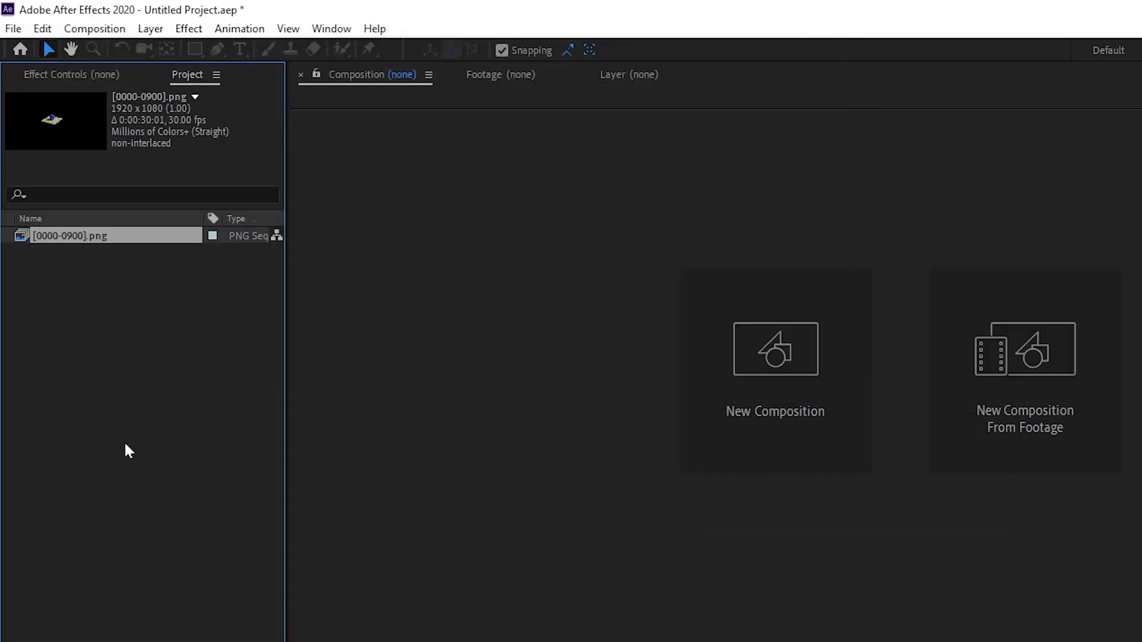
Import the JPEG sequence starting at Sydney_000.jpeg from the Sydney project's nested Sydney/footage folder as footage
{"action": "right_click", "coordinate": [59, 327]}
{"action": "mouse_move", "coordinate": [146, 418]}
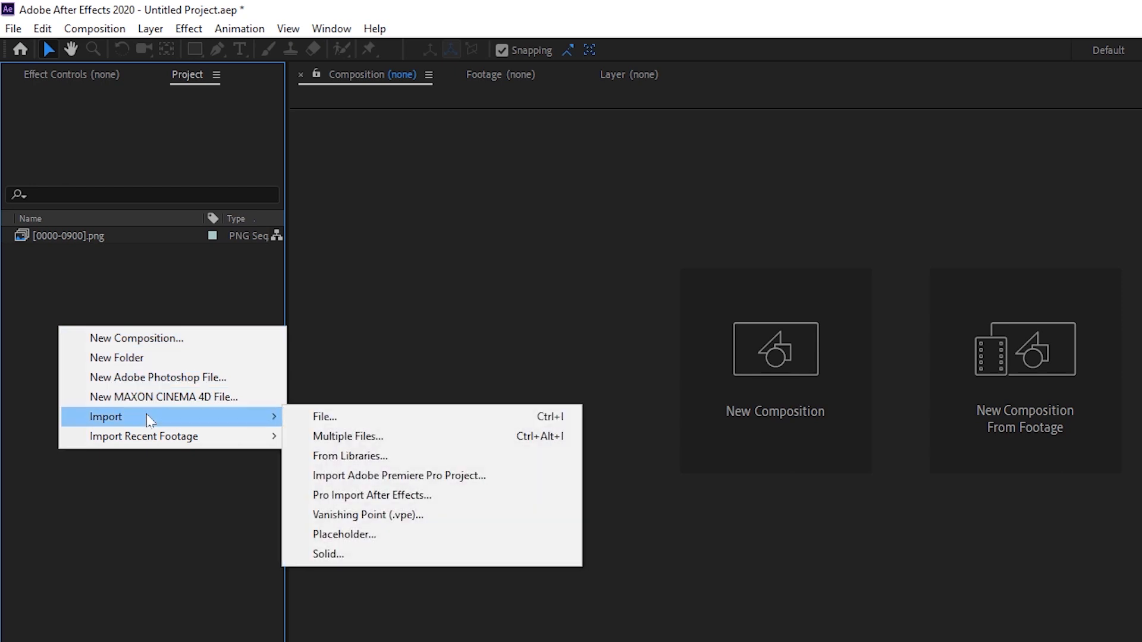
{"action": "left_click", "coordinate": [358, 418]}
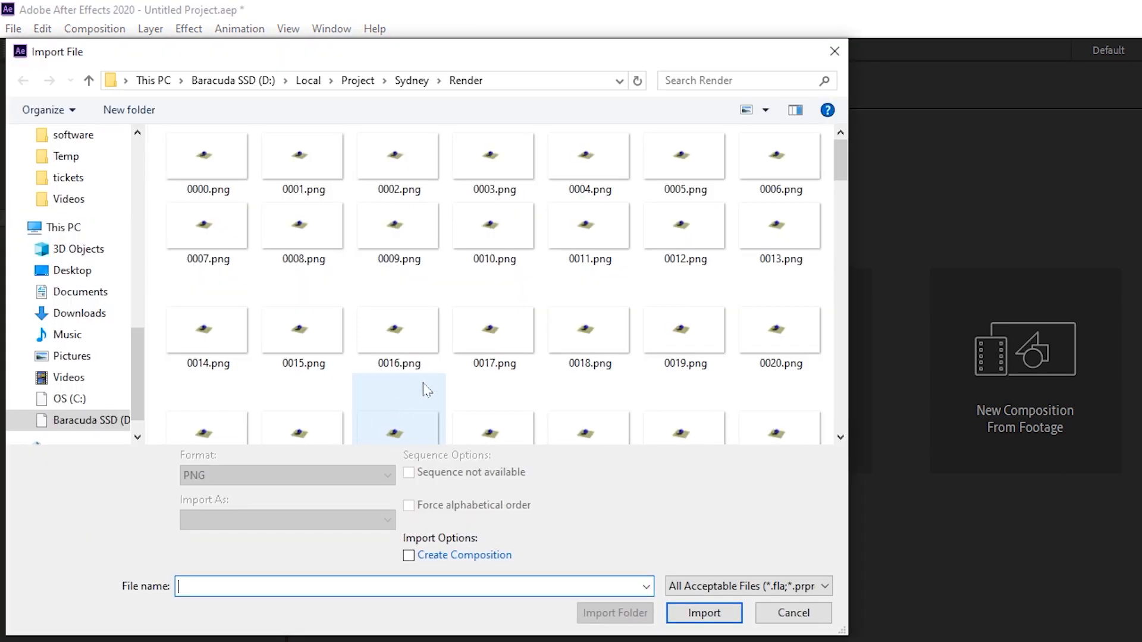
{"action": "left_click", "coordinate": [412, 80]}
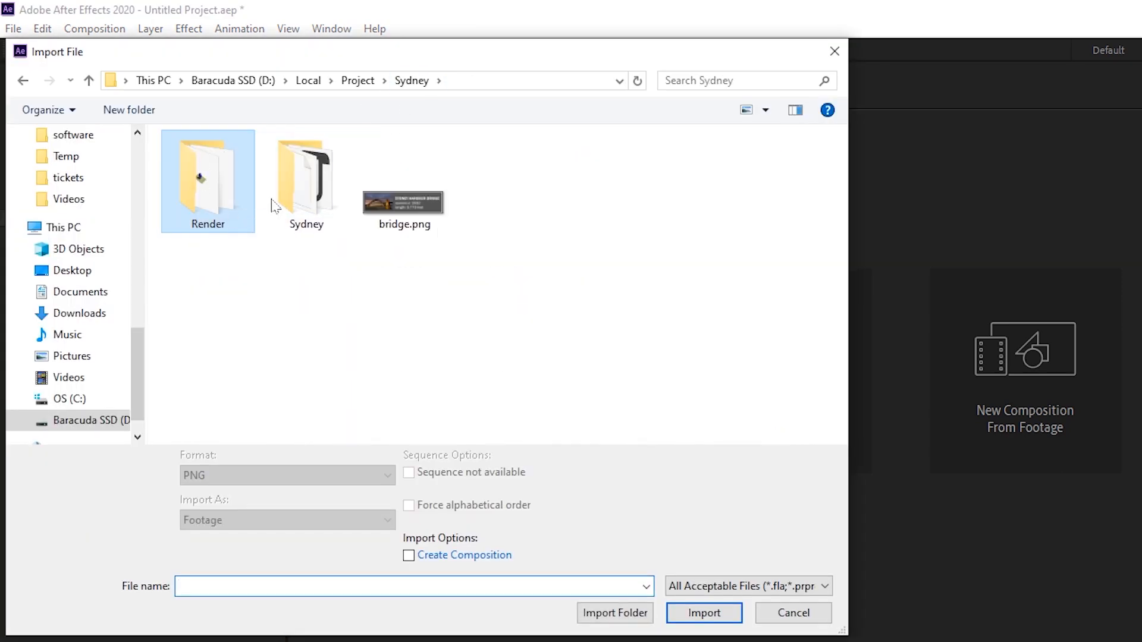
{"action": "double_click", "coordinate": [302, 181]}
{"action": "double_click", "coordinate": [222, 159]}
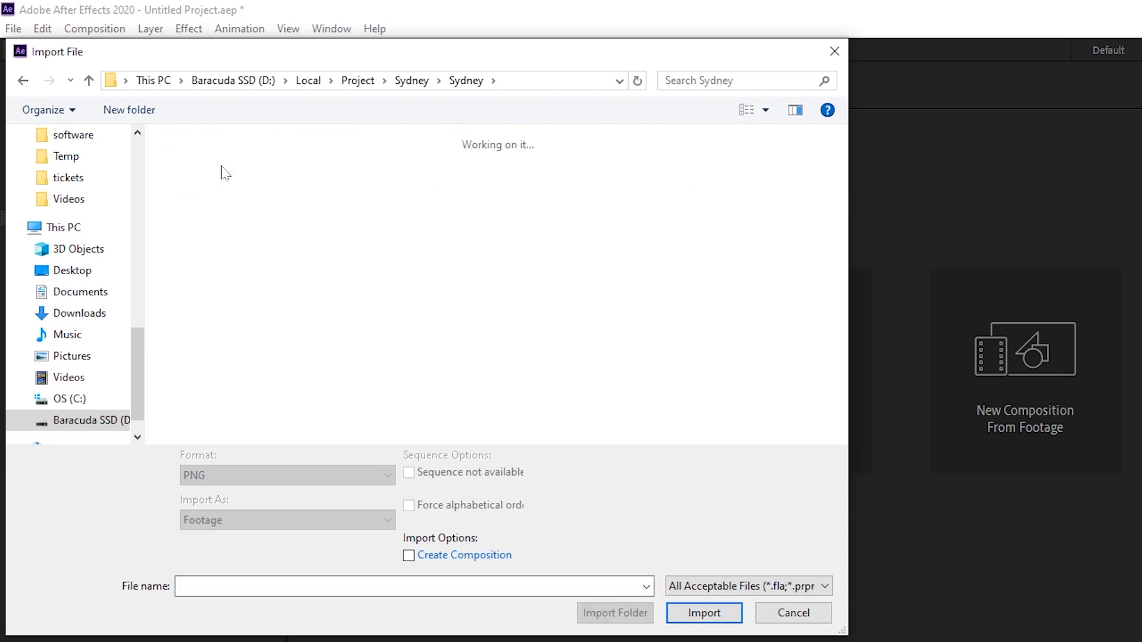
{"action": "left_click", "coordinate": [205, 194]}
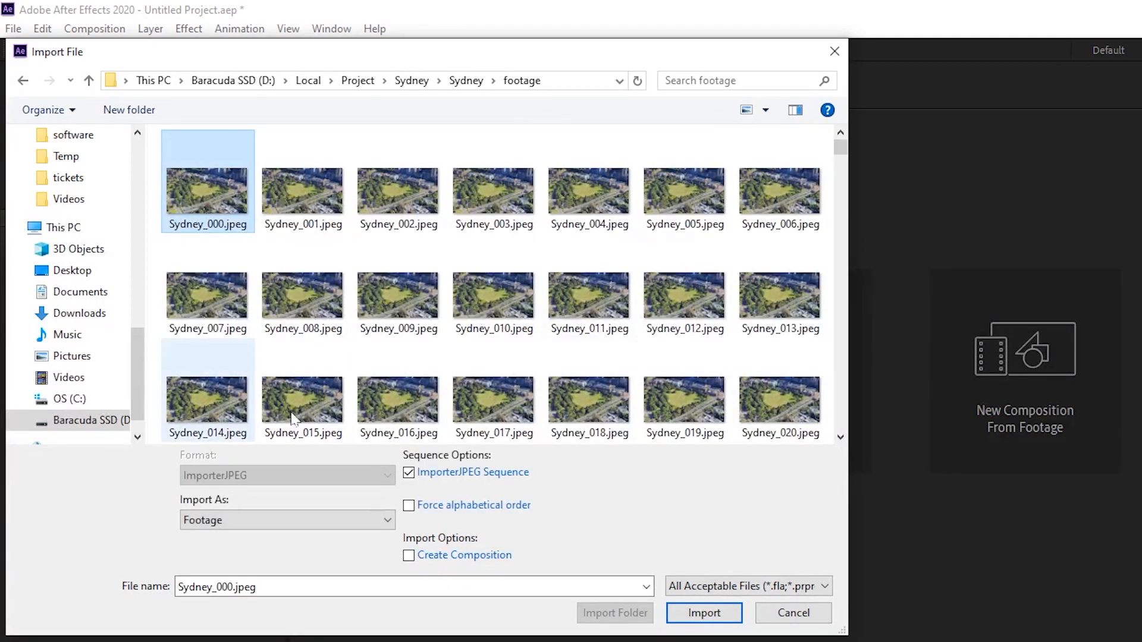
{"action": "left_click", "coordinate": [701, 613]}
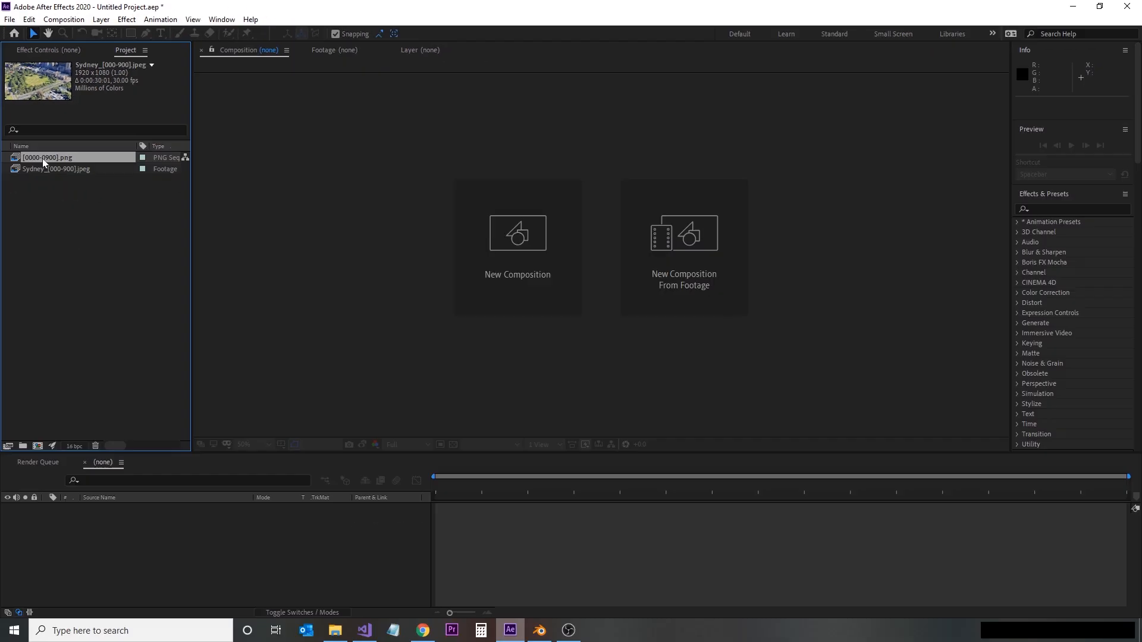
Create a composition from the [0000-0900].png sequence and place the Sydney_[000-900].jpeg footage beneath it
{"action": "left_click_drag", "start_coordinate": [70, 236], "coordinate": [294, 505]}
{"action": "left_click_drag", "start_coordinate": [197, 337], "coordinate": [102, 518]}
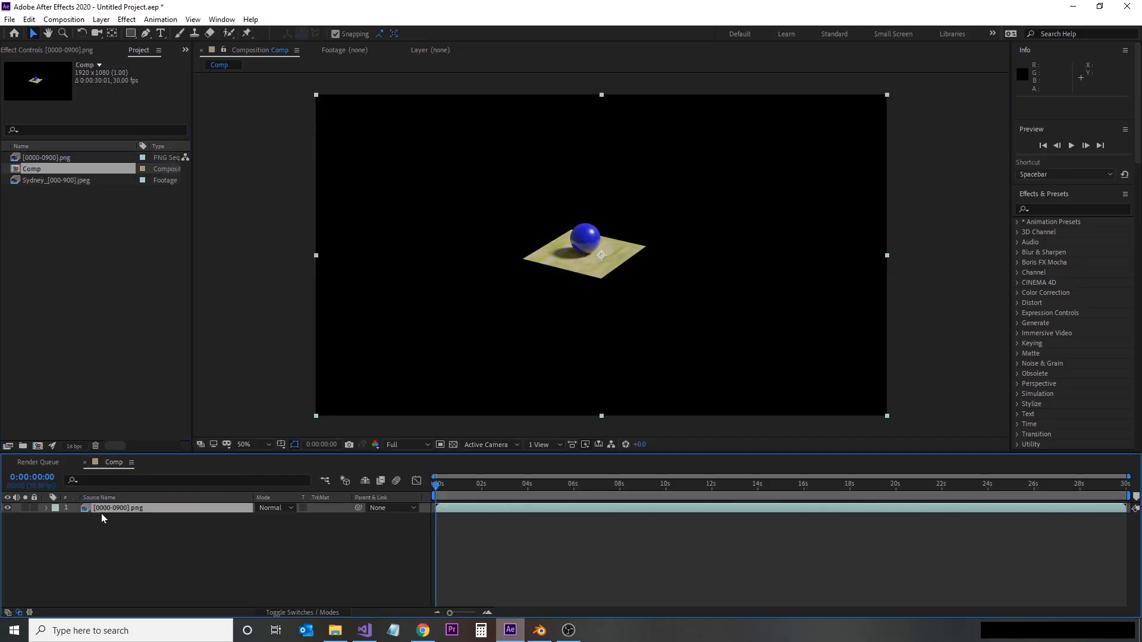
{"action": "left_click", "coordinate": [55, 181]}
{"action": "left_click_drag", "start_coordinate": [49, 184], "coordinate": [134, 527]}
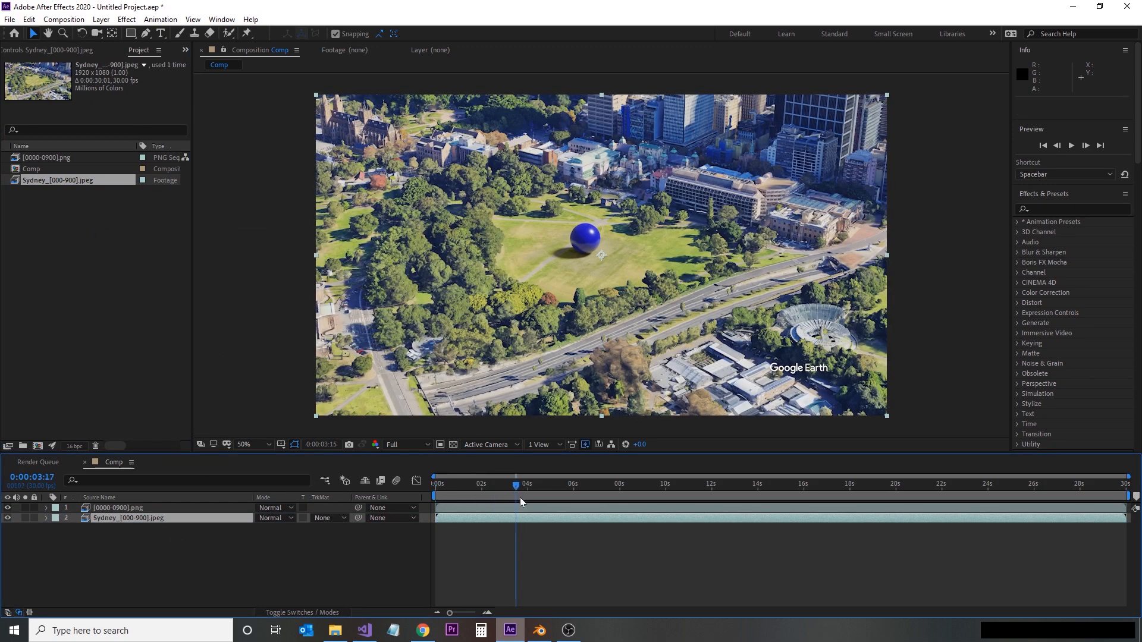
Scrub through the composition to examine how the sphere, bridge sign and green marker line up with the Sydney footage
{"action": "left_click_drag", "start_coordinate": [520, 501], "coordinate": [652, 513]}
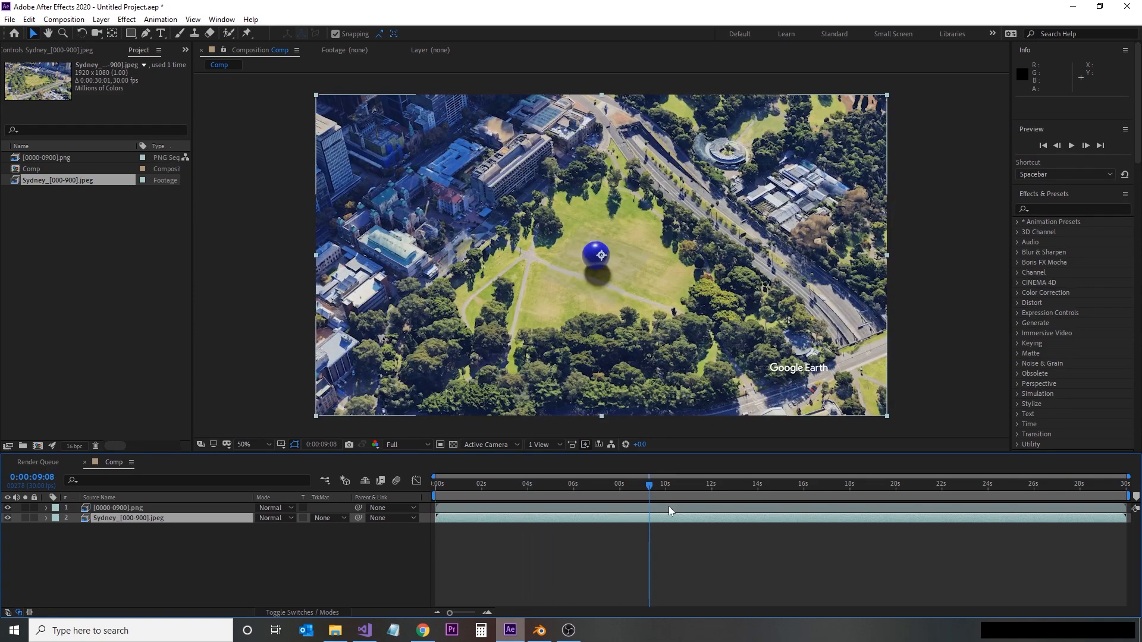
{"action": "left_click", "coordinate": [804, 500]}
{"action": "left_click_drag", "start_coordinate": [803, 500], "coordinate": [1109, 498]}
{"action": "scroll", "coordinate": [700, 191], "scroll_direction": "up", "scroll_amount": 2}
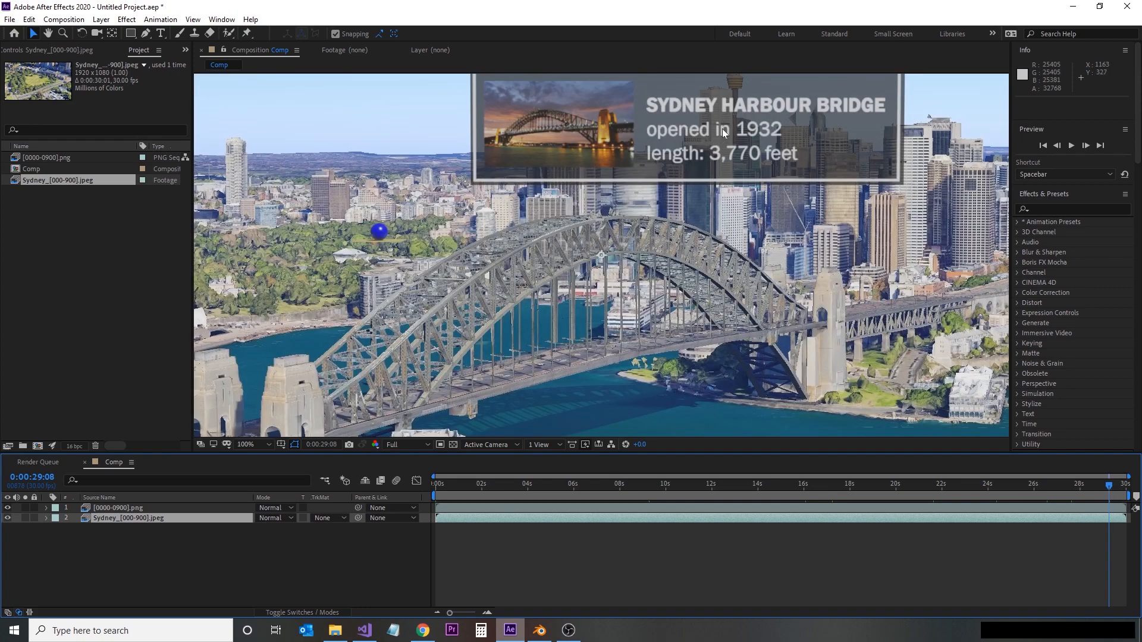
{"action": "middle_click_drag", "start_coordinate": [722, 129], "coordinate": [711, 181]}
{"action": "left_click_drag", "start_coordinate": [1108, 499], "coordinate": [736, 498]}
{"action": "scroll", "coordinate": [773, 369], "scroll_direction": "down", "scroll_amount": 1}
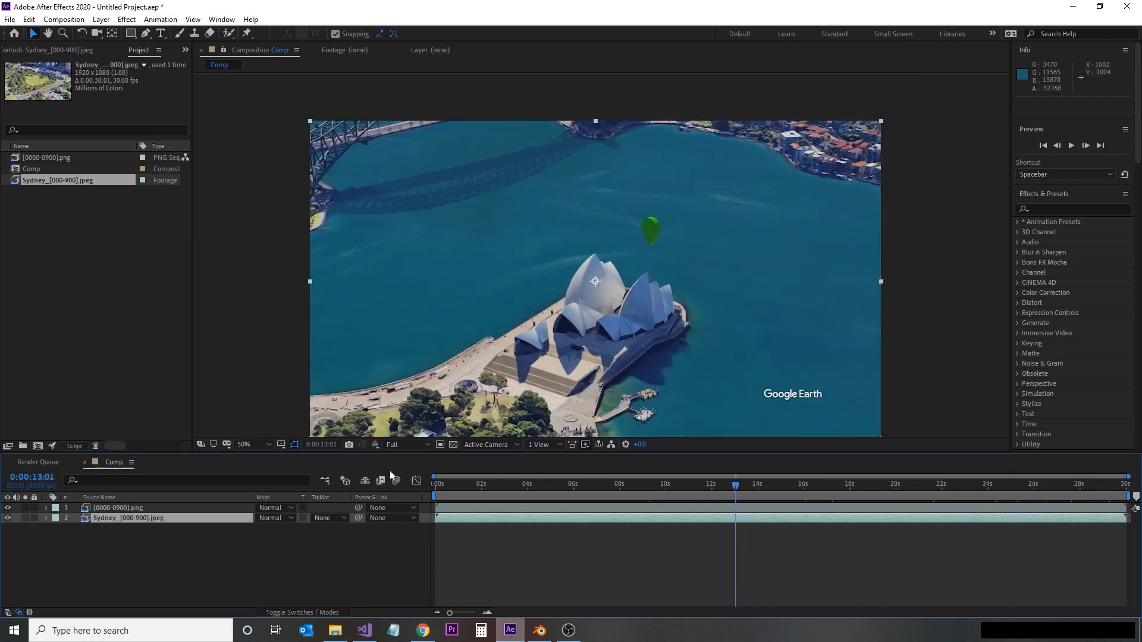
Add the composition to the render queue
{"action": "left_click", "coordinate": [9, 19]}
{"action": "mouse_move", "coordinate": [37, 209]}
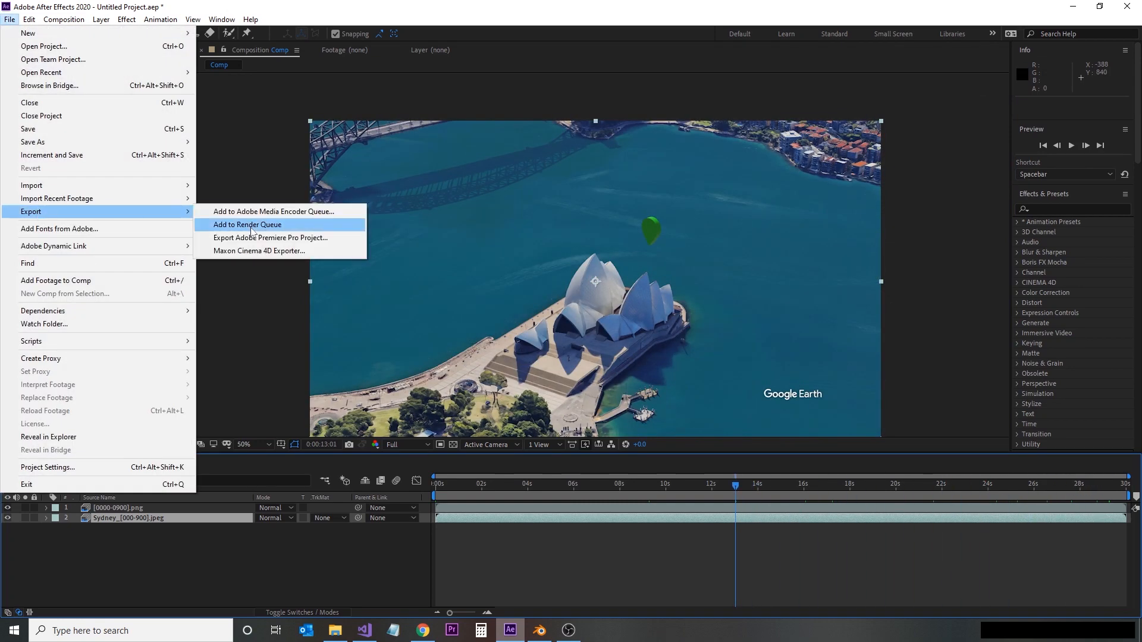
{"action": "left_click", "coordinate": [252, 226]}
Set the render output to final.avi in the Sydney project folder and start rendering
{"action": "left_click", "coordinate": [290, 541]}
{"action": "left_click", "coordinate": [239, 55]}
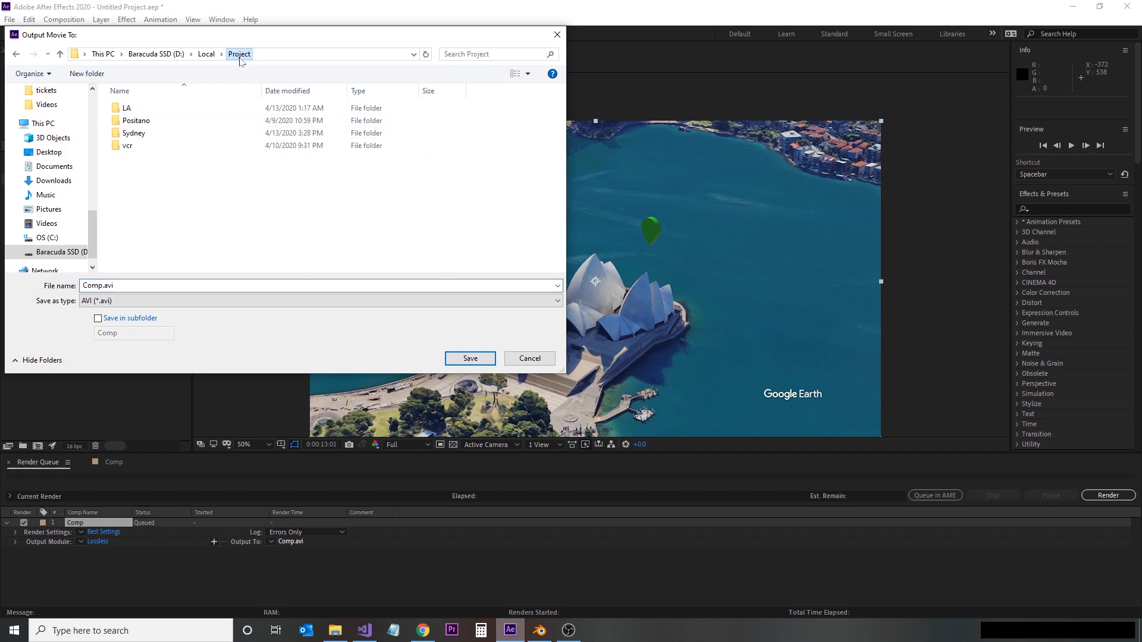
{"action": "double_click", "coordinate": [133, 134]}
{"action": "type", "text": "final"}
{"action": "key", "text": "Return"}
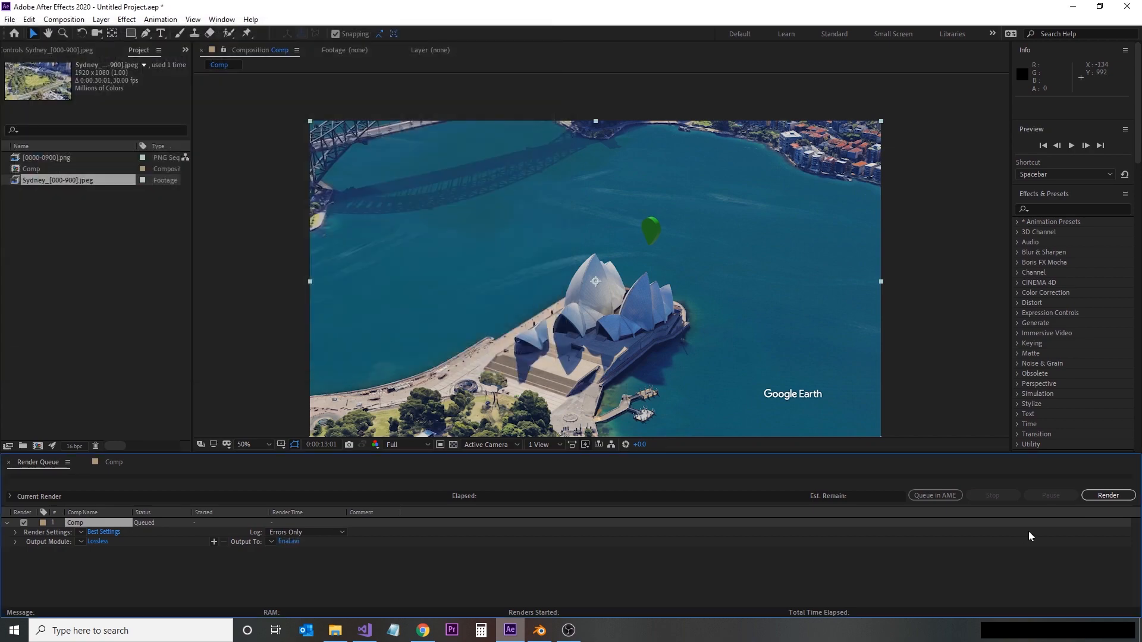
{"action": "left_click", "coordinate": [1108, 495]}
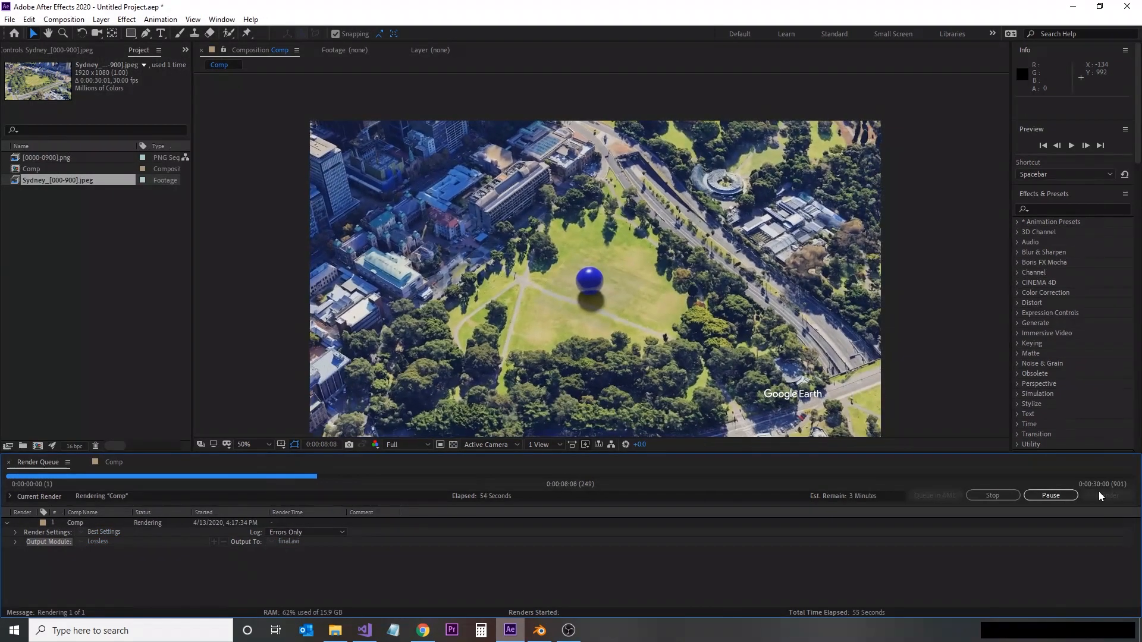